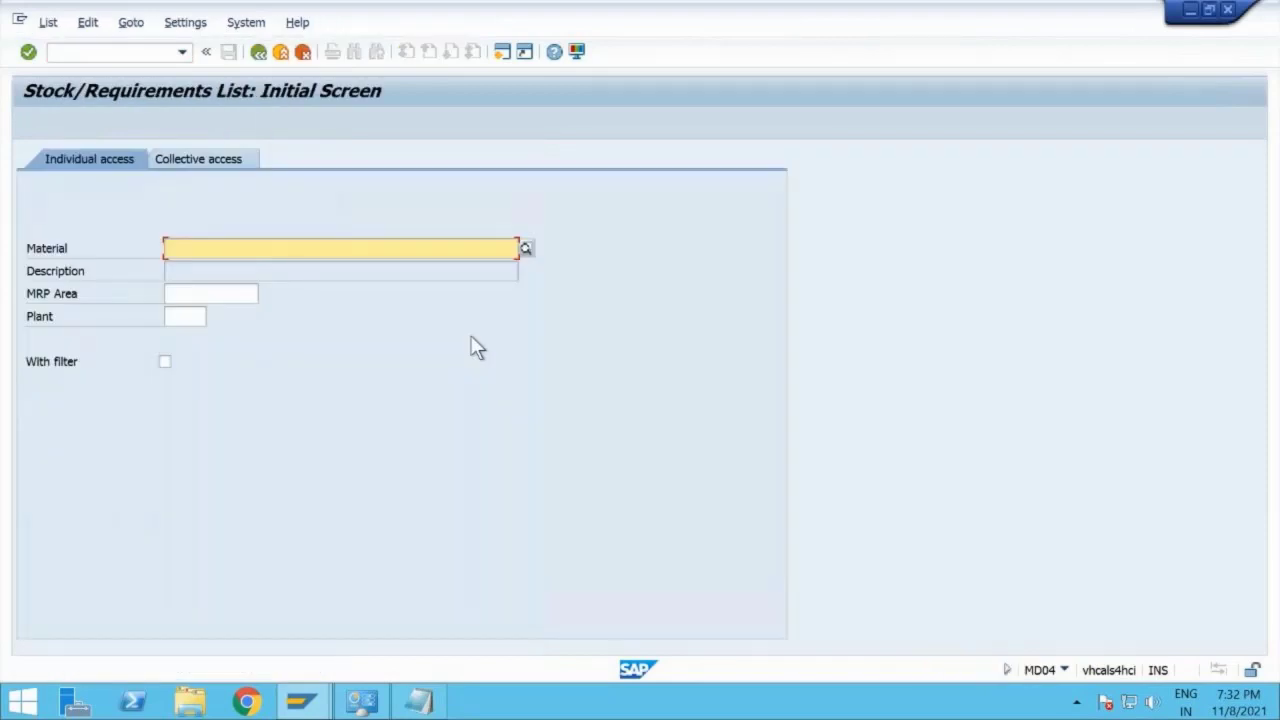
Step: Display the stock/requirements list for material audi-a4 in plant 1710
{"action": "key", "text": "BackSpace"}
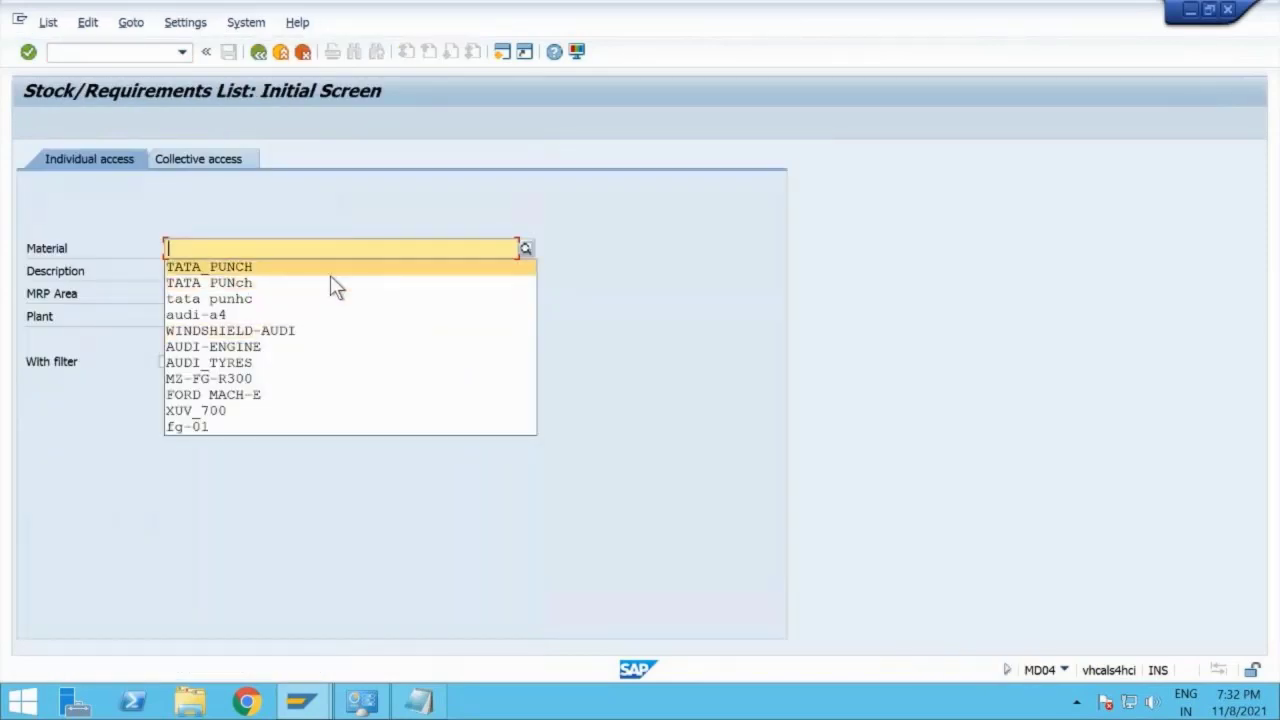
{"action": "left_click", "coordinate": [335, 318]}
{"action": "key", "text": "Tab"}
{"action": "key", "text": "Tab"}
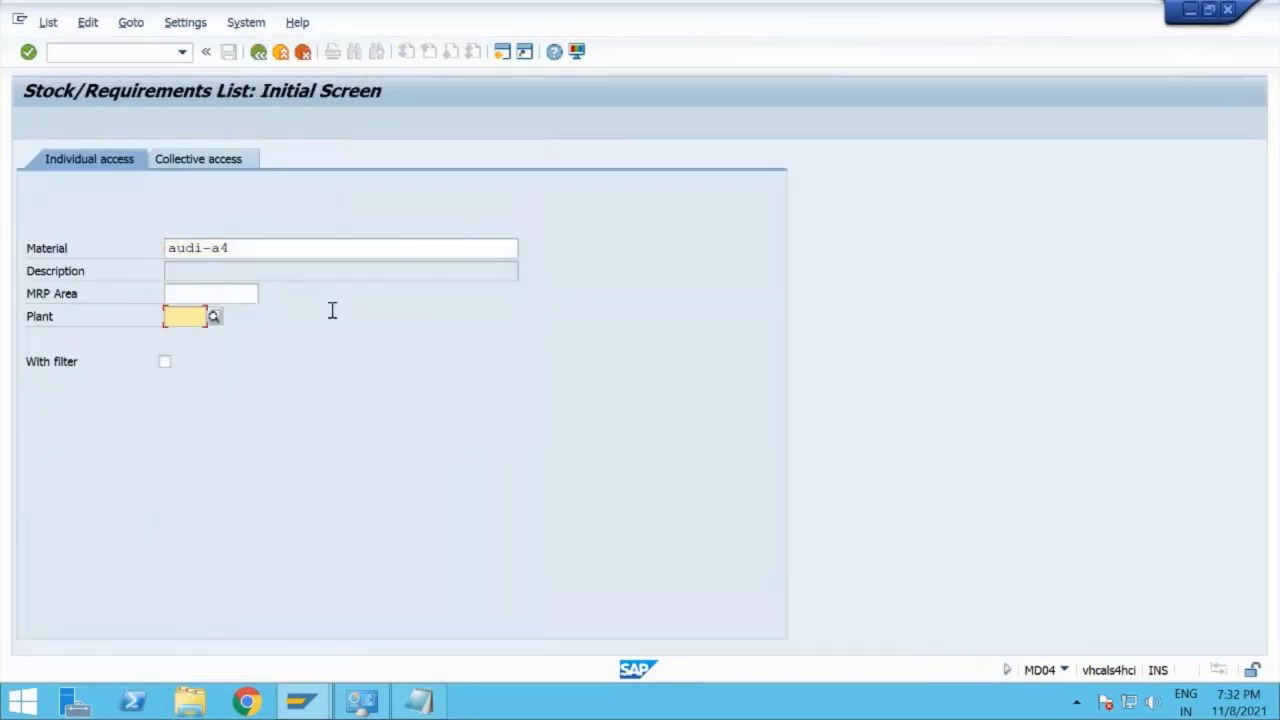
{"action": "type", "text": "1710"}
{"action": "key", "text": "Return"}
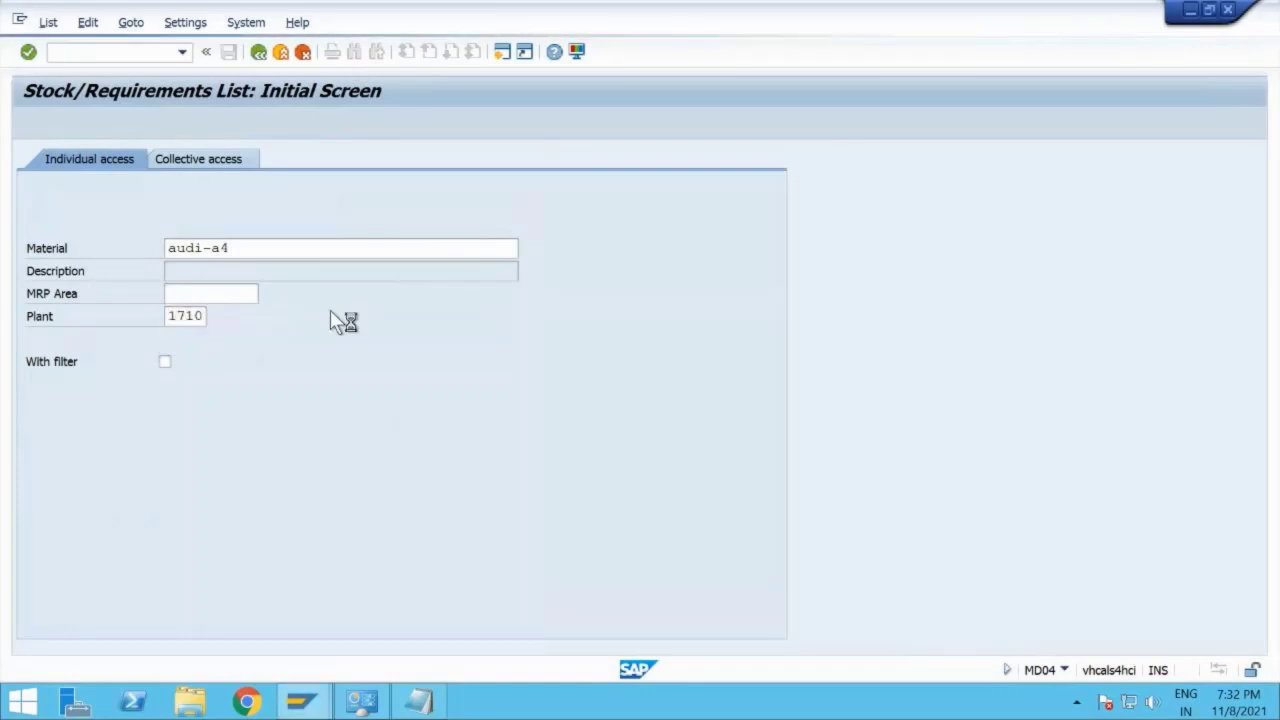
{"action": "key", "text": "Return"}
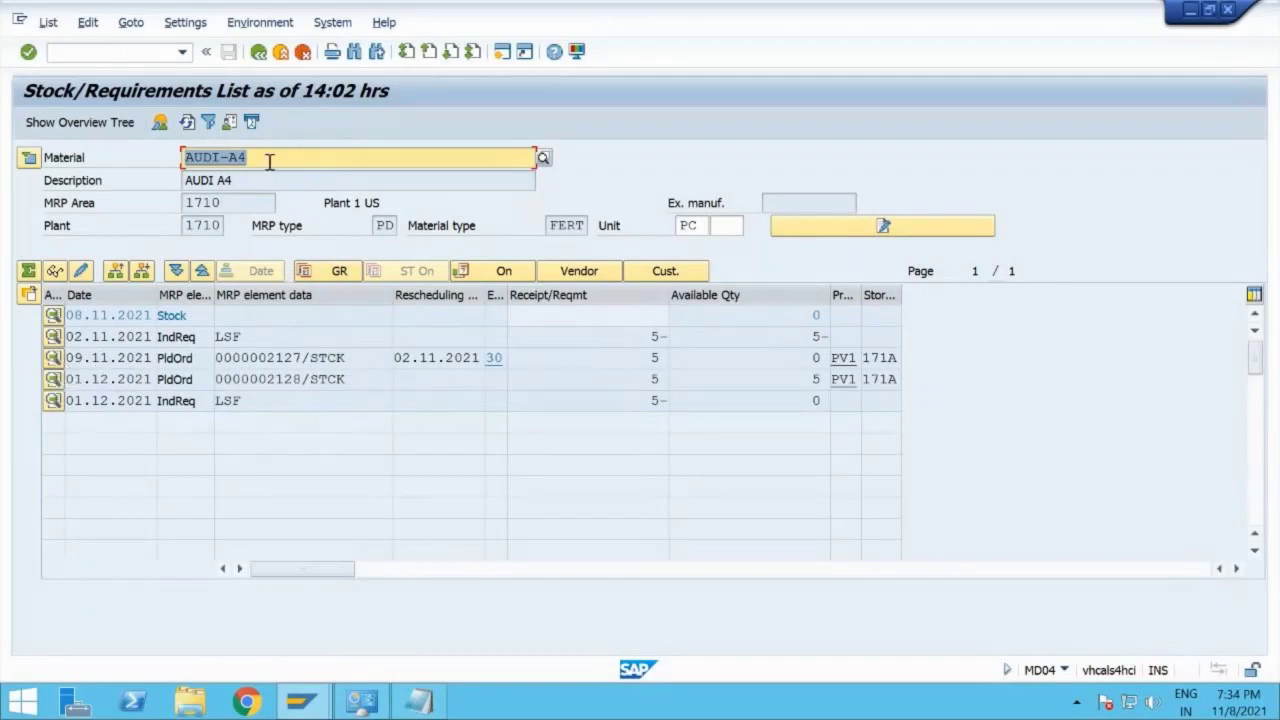
Step: Change the material of the stock/requirements list to AUDI-ENGINE and load its list
{"action": "key", "text": "Delete"}
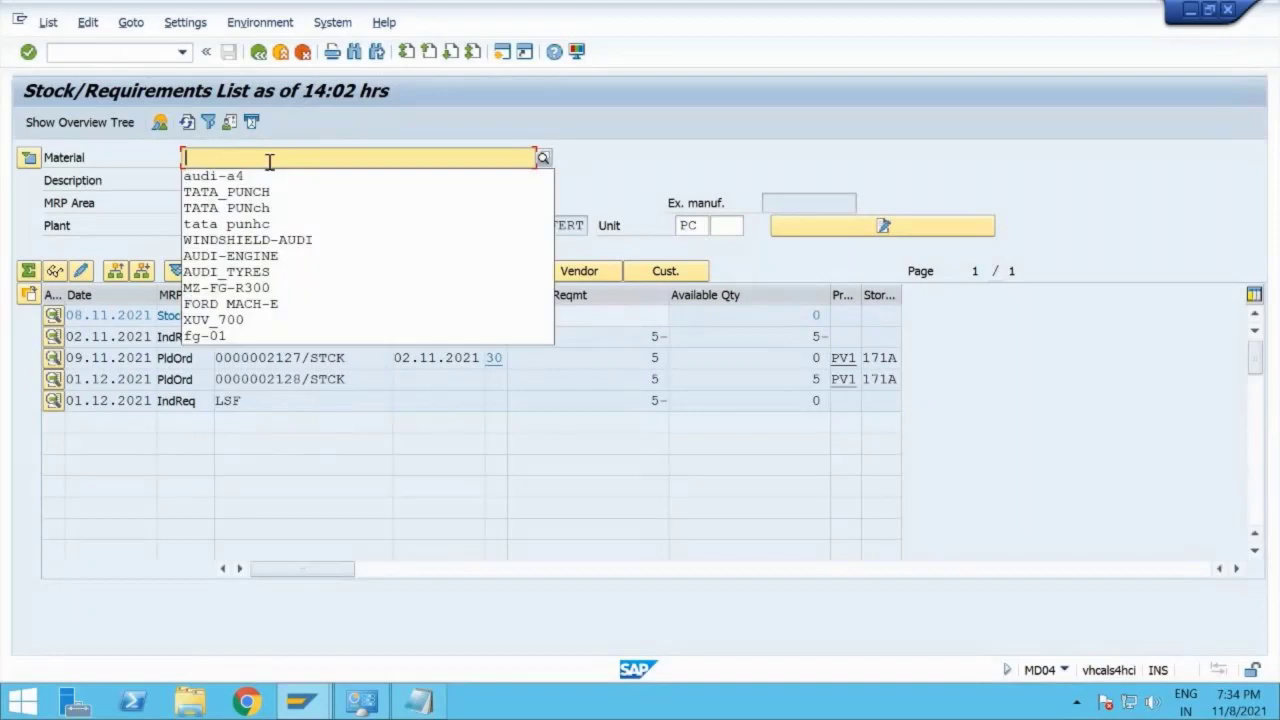
{"action": "left_click", "coordinate": [262, 255]}
{"action": "key", "text": "Return"}
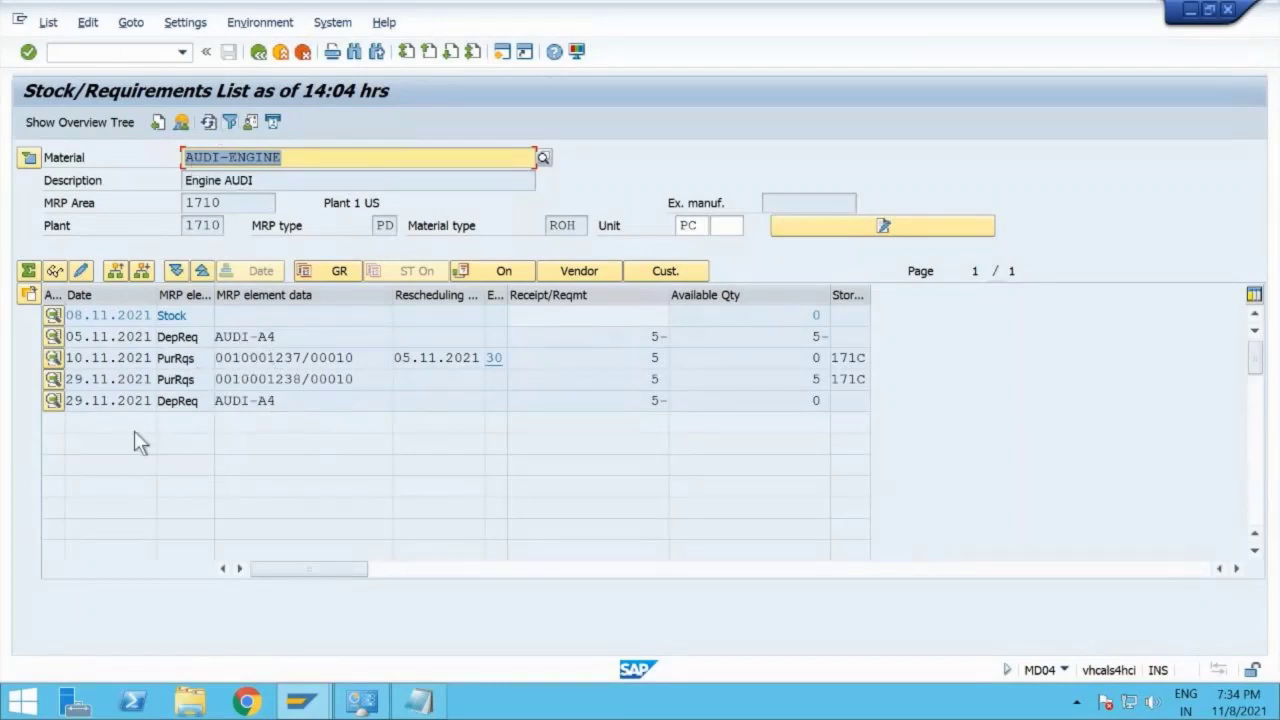
Step: Open the details of the purchase requisition dated 10.11.2021 and start converting it into a purchase order
{"action": "left_click", "coordinate": [53, 362]}
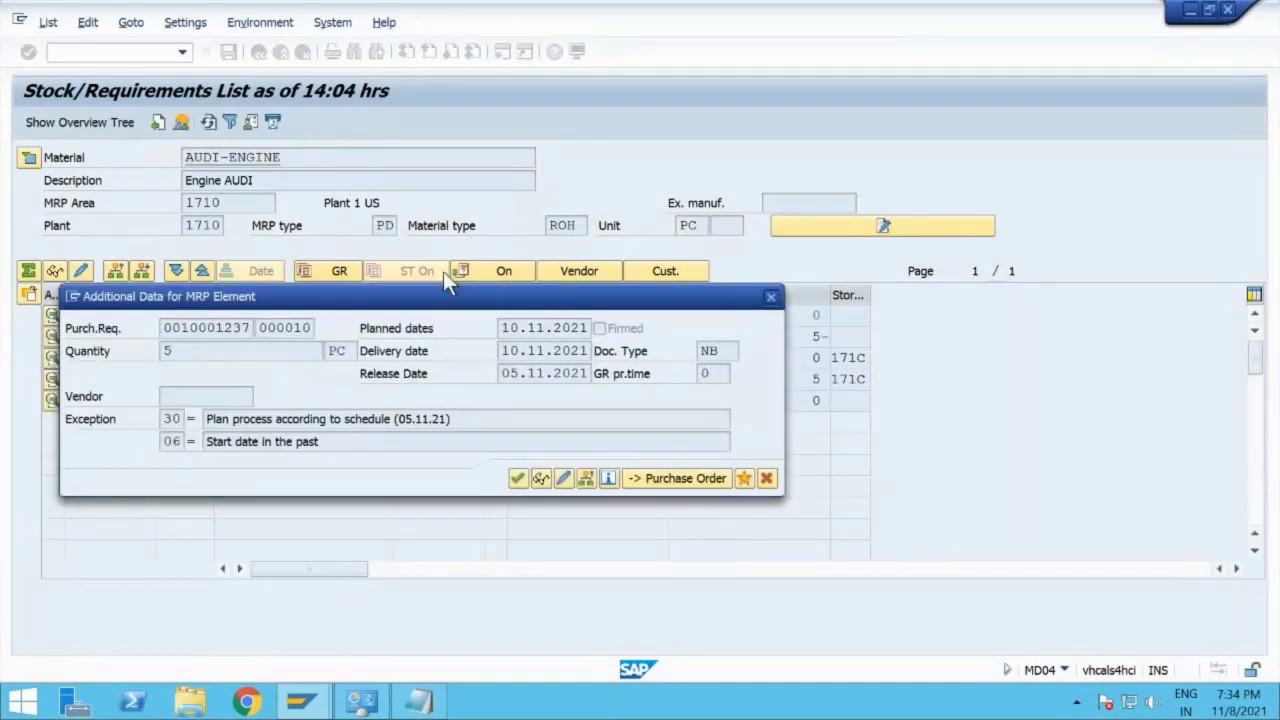
{"action": "left_click_drag", "start_coordinate": [415, 297], "coordinate": [467, 258]}
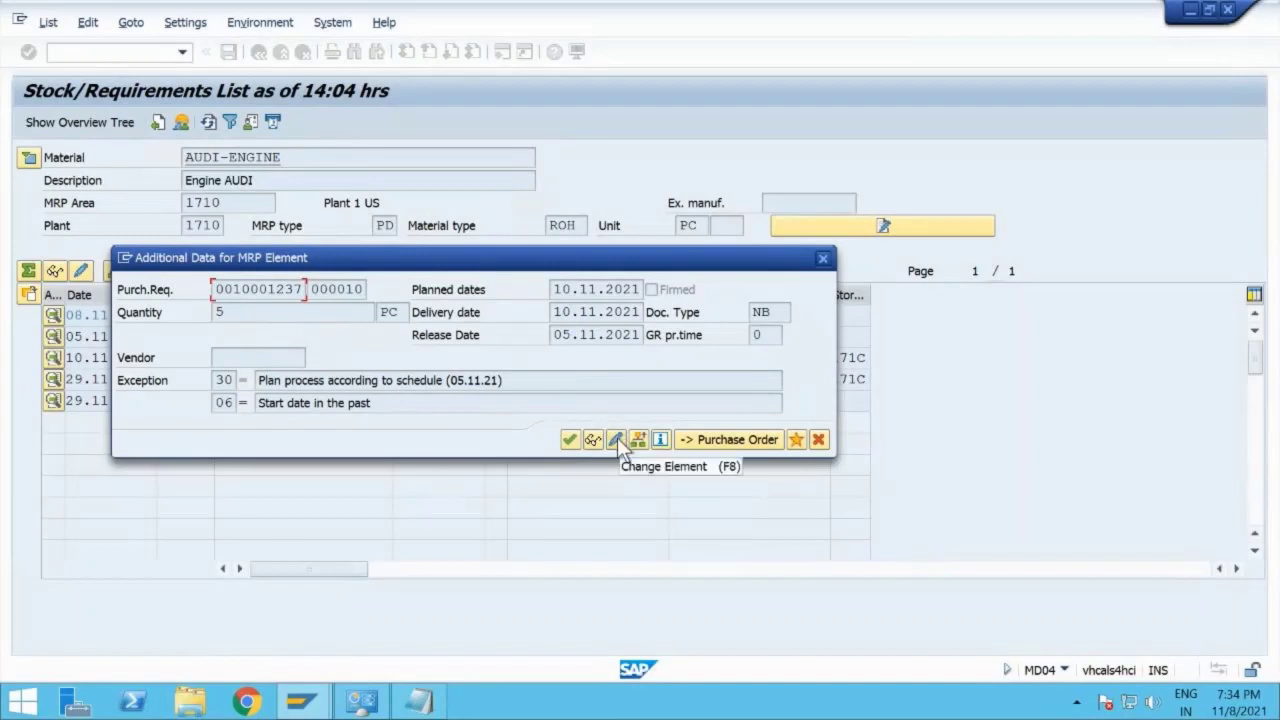
{"action": "left_click", "coordinate": [724, 444]}
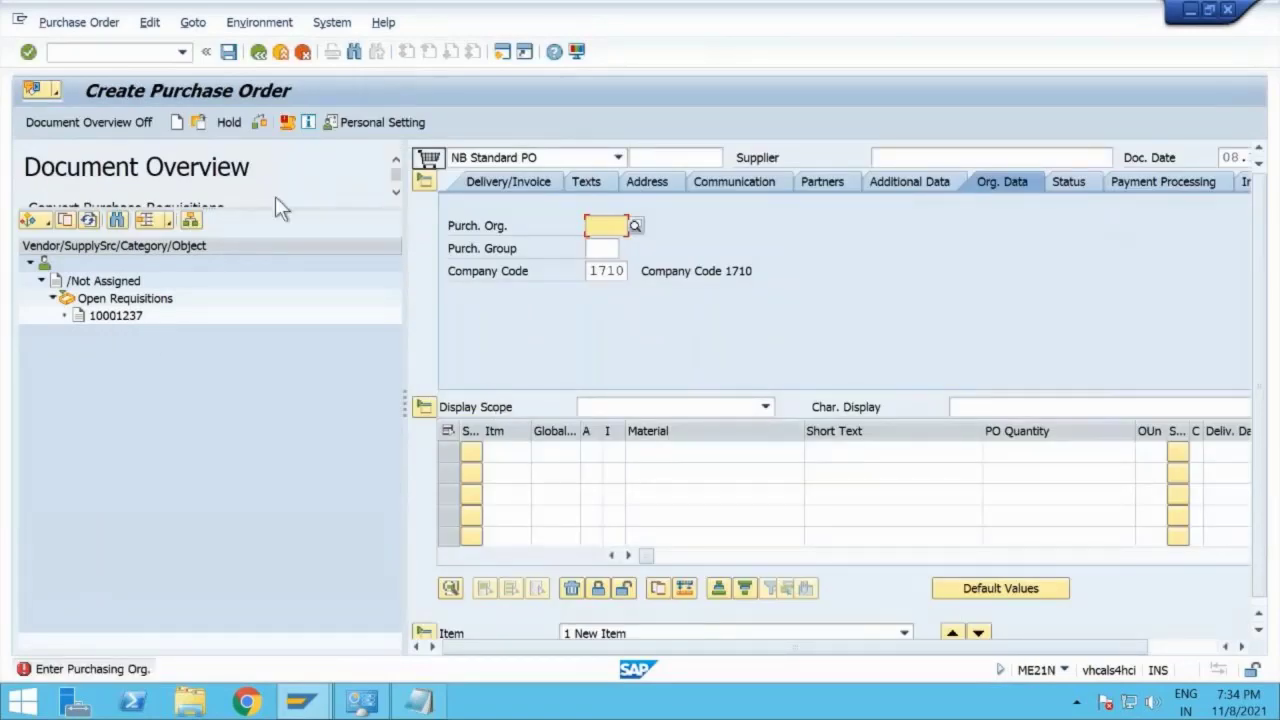
Step: Adopt the open requisition into the new purchase order and hide the document overview
{"action": "left_click", "coordinate": [118, 316]}
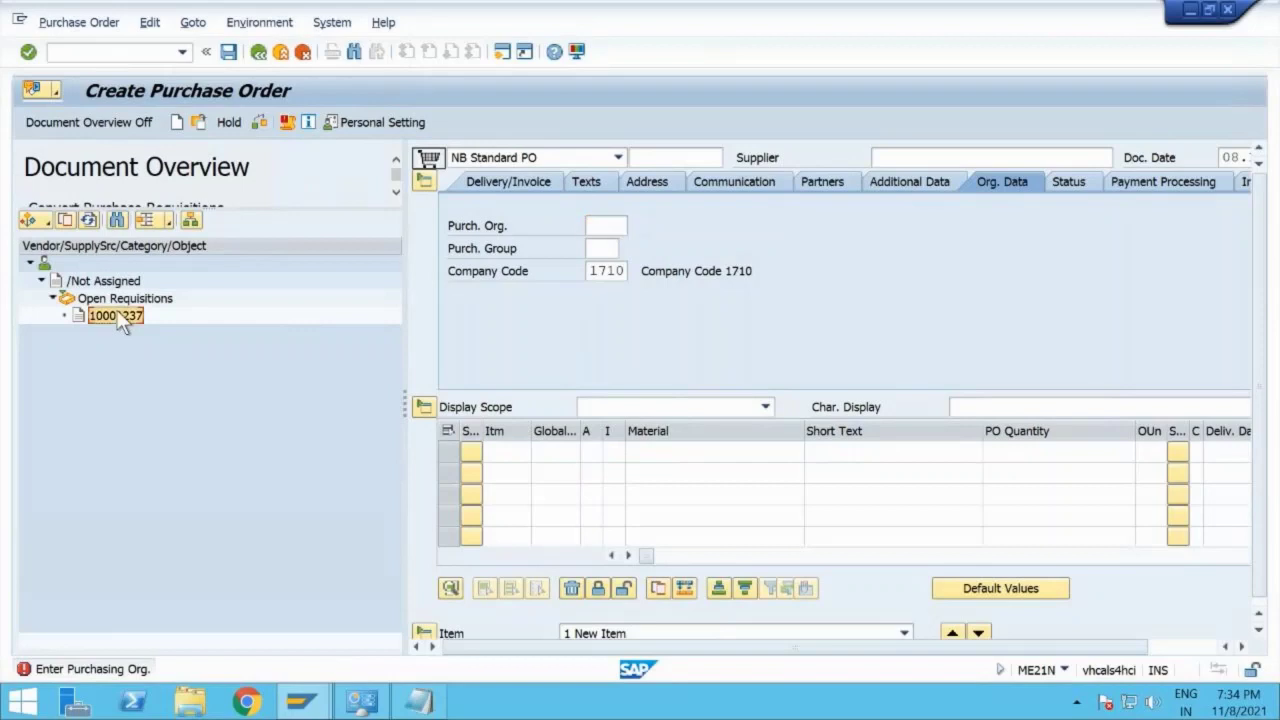
{"action": "left_click", "coordinate": [66, 221]}
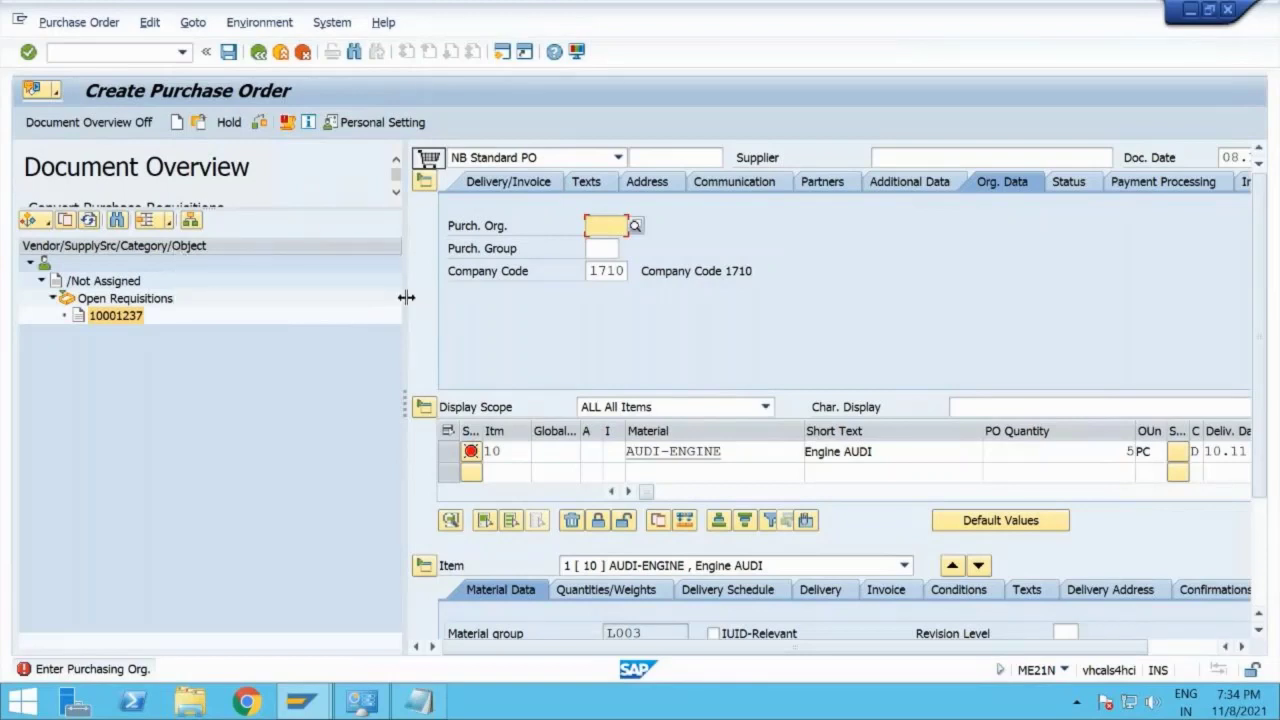
{"action": "left_click_drag", "start_coordinate": [406, 297], "coordinate": [192, 280]}
{"action": "left_click", "coordinate": [73, 125]}
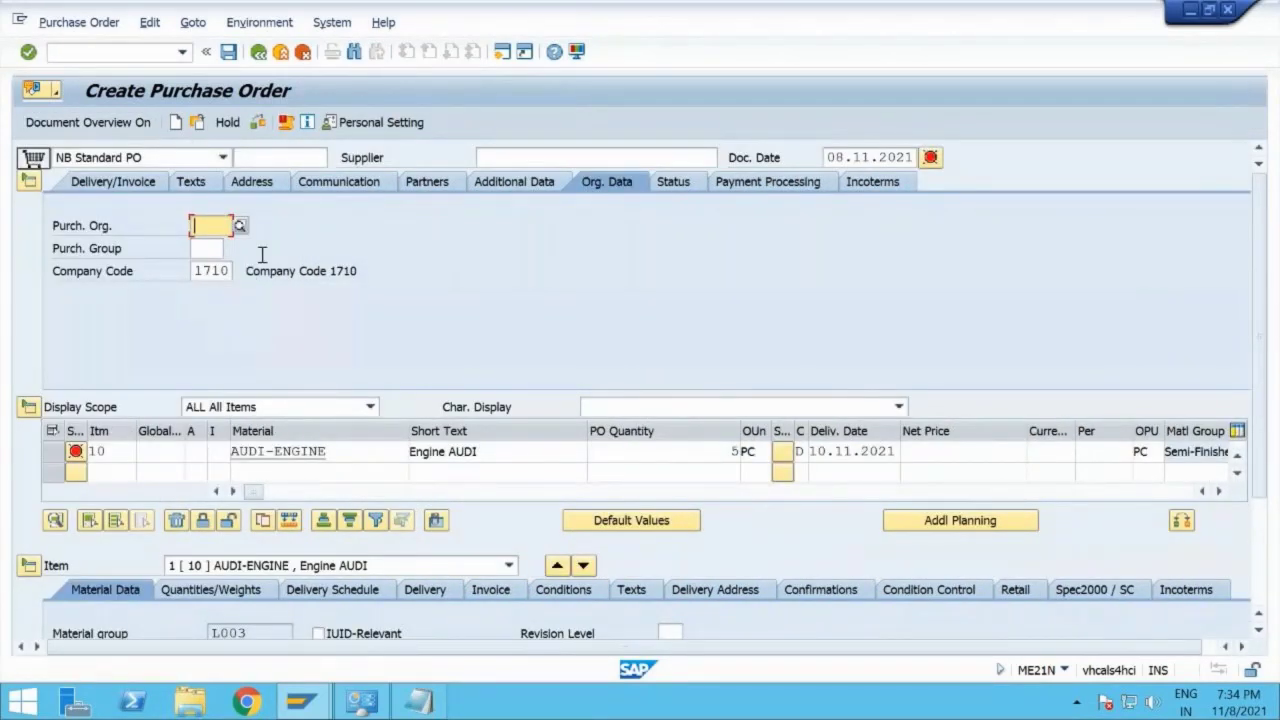
Step: Set the purchase order's purchasing organization to 1710 and its purchasing group to 001
{"action": "key", "text": "BackSpace"}
{"action": "left_click", "coordinate": [226, 245]}
{"action": "left_click", "coordinate": [217, 250]}
{"action": "left_click", "coordinate": [205, 266]}
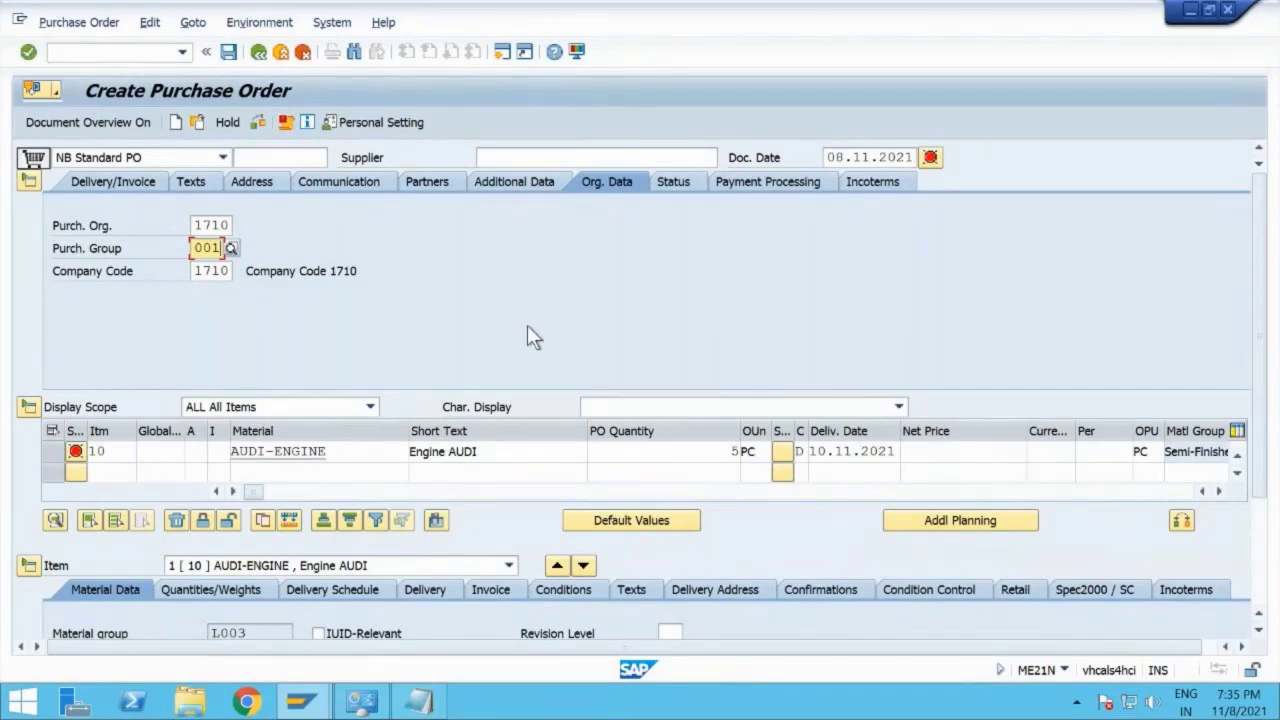
Step: Confirm the organizational data and assign supplier BPC123 to the purchase order
{"action": "scroll", "coordinate": [533, 338], "scroll_direction": "down", "scroll_amount": 4}
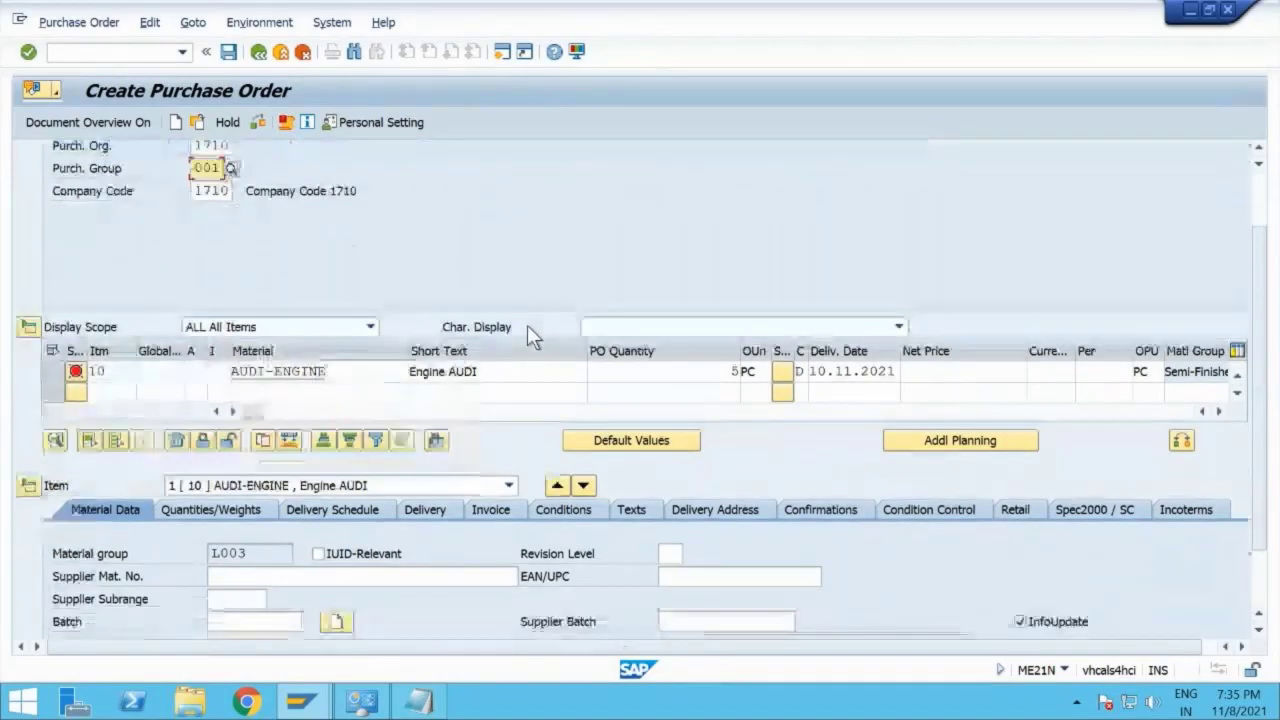
{"action": "scroll", "coordinate": [528, 326], "scroll_direction": "up", "scroll_amount": 4}
{"action": "scroll", "coordinate": [528, 326], "scroll_direction": "down", "scroll_amount": 2}
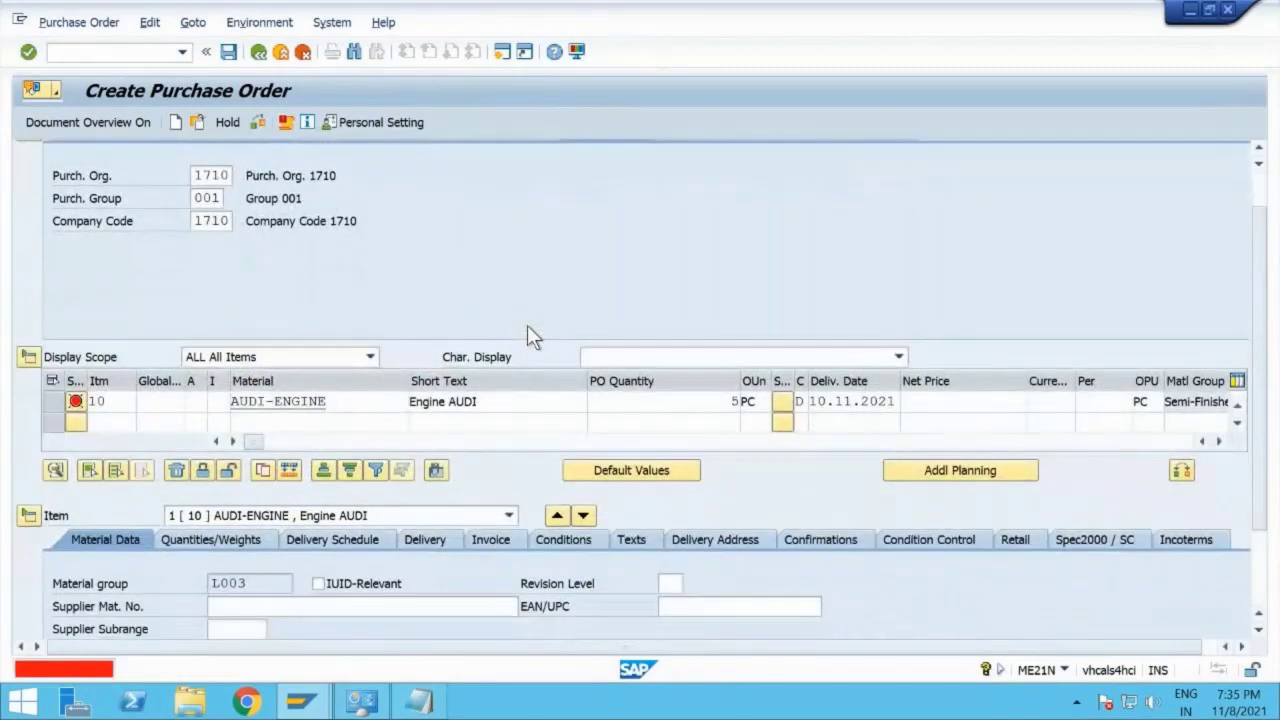
{"action": "scroll", "coordinate": [527, 325], "scroll_direction": "up", "scroll_amount": 2}
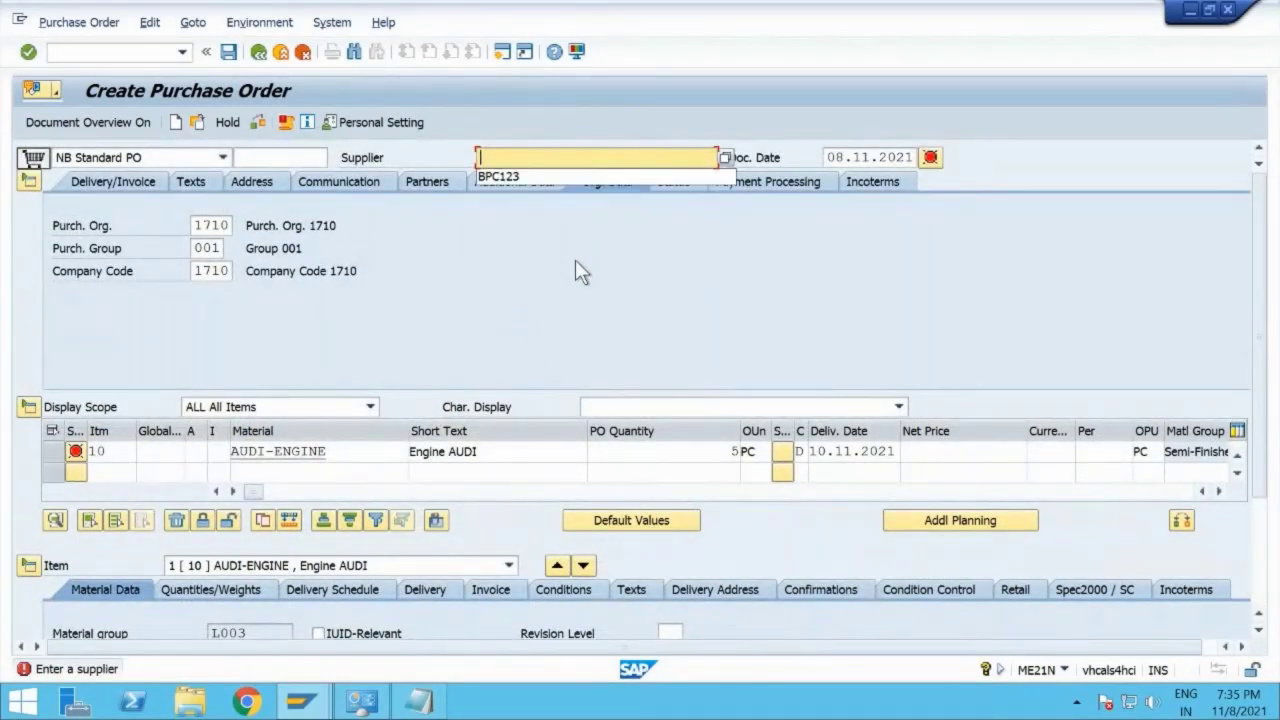
{"action": "left_click", "coordinate": [545, 180]}
{"action": "key", "text": "Return"}
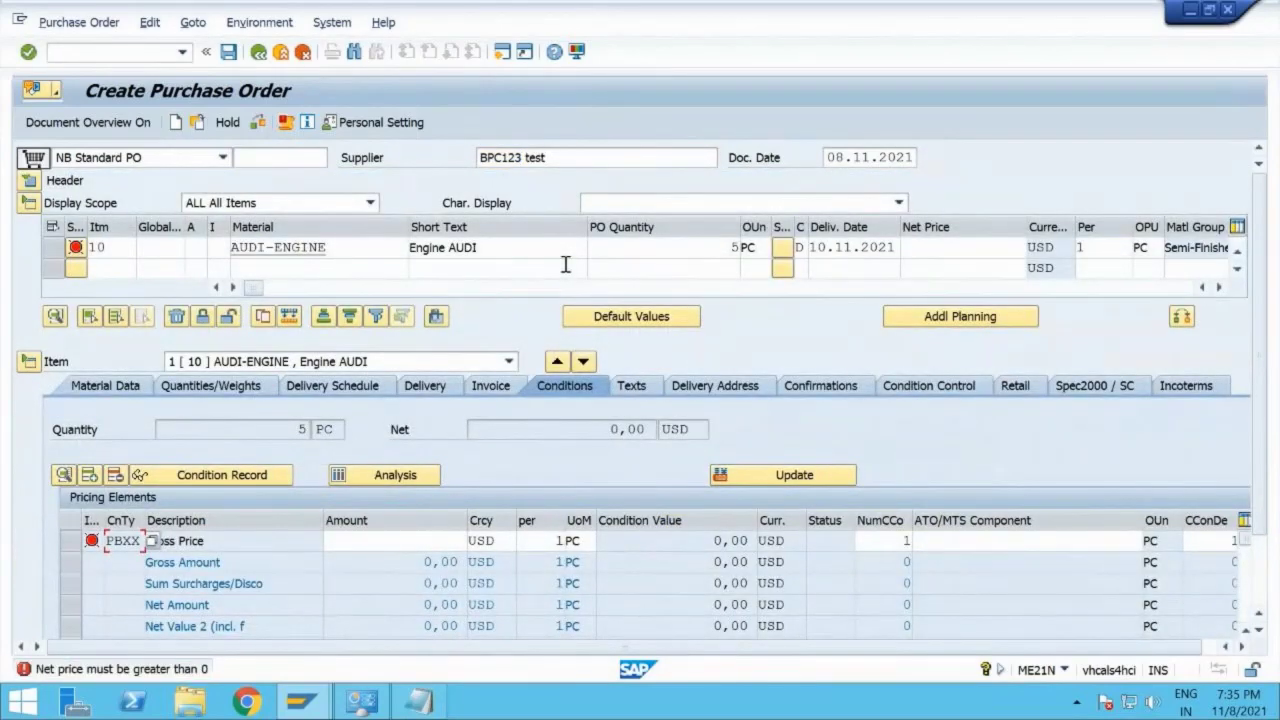
Step: Set the PBXX gross price of the AUDI-ENGINE item to 1000 USD per piece
{"action": "left_click", "coordinate": [407, 538]}
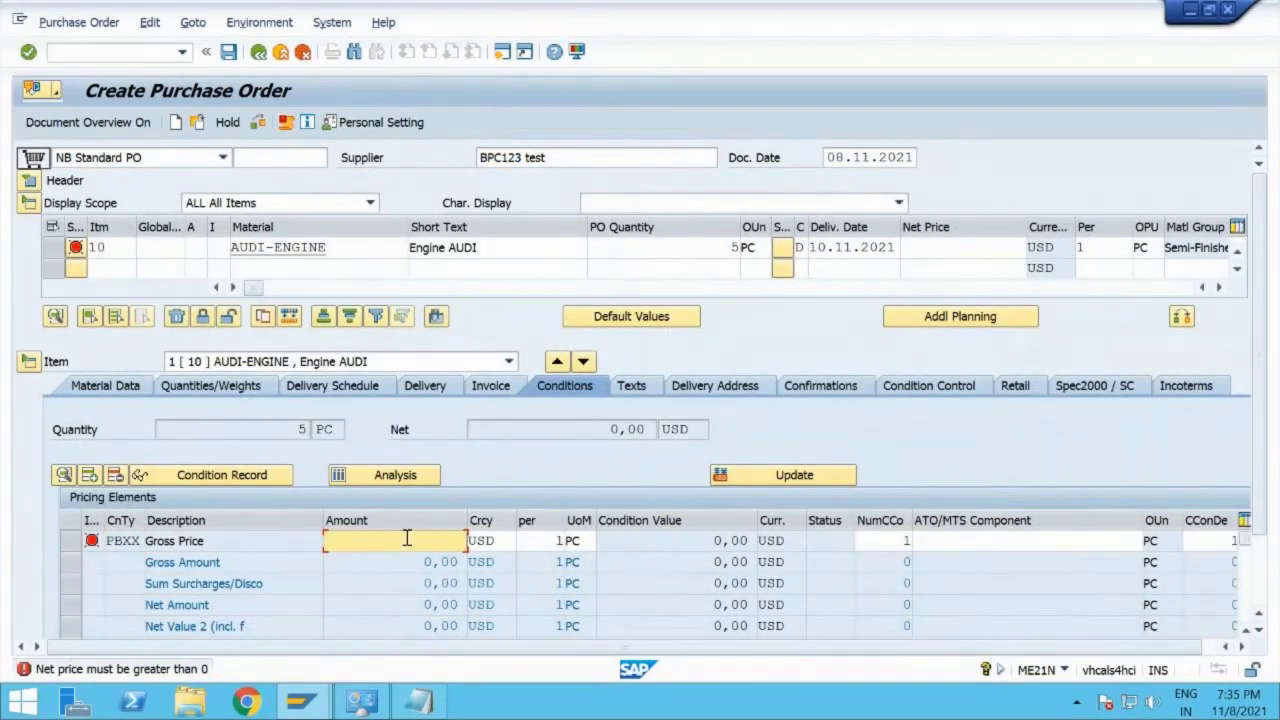
{"action": "type", "text": "1000"}
{"action": "key", "text": "Return"}
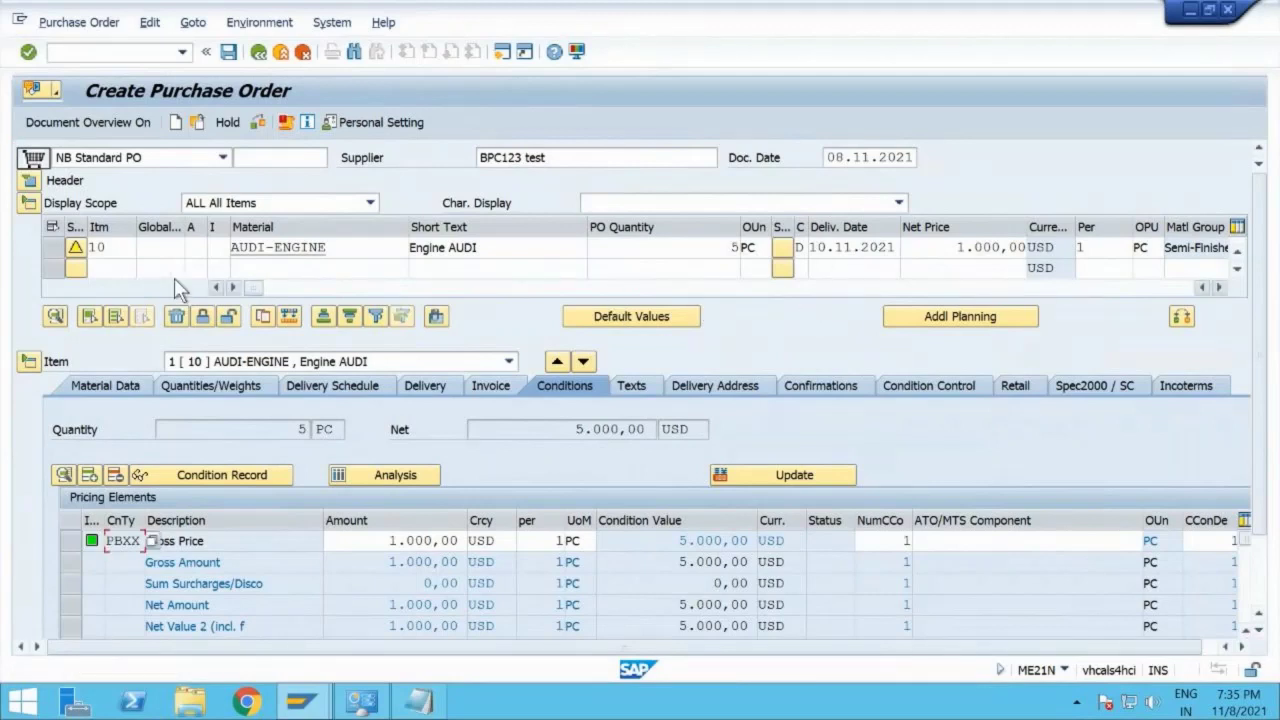
Step: Check the purchase order for errors and save it
{"action": "left_click", "coordinate": [256, 128]}
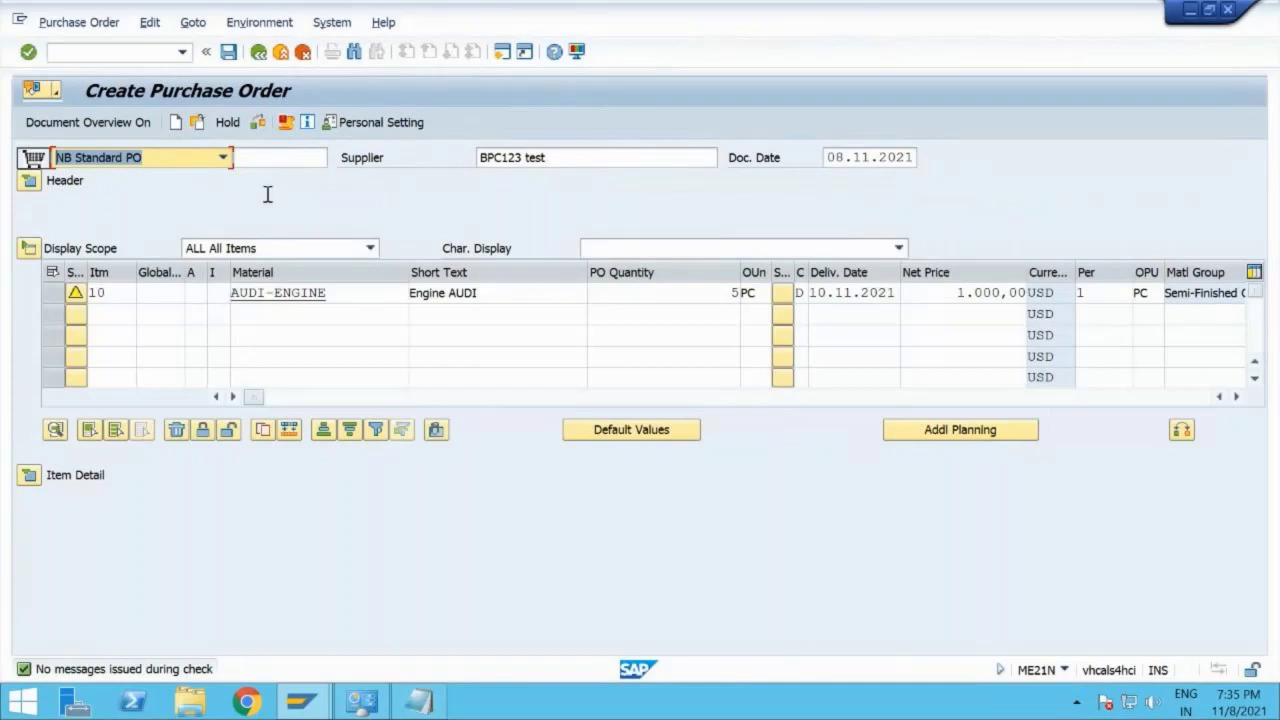
{"action": "left_click", "coordinate": [229, 60]}
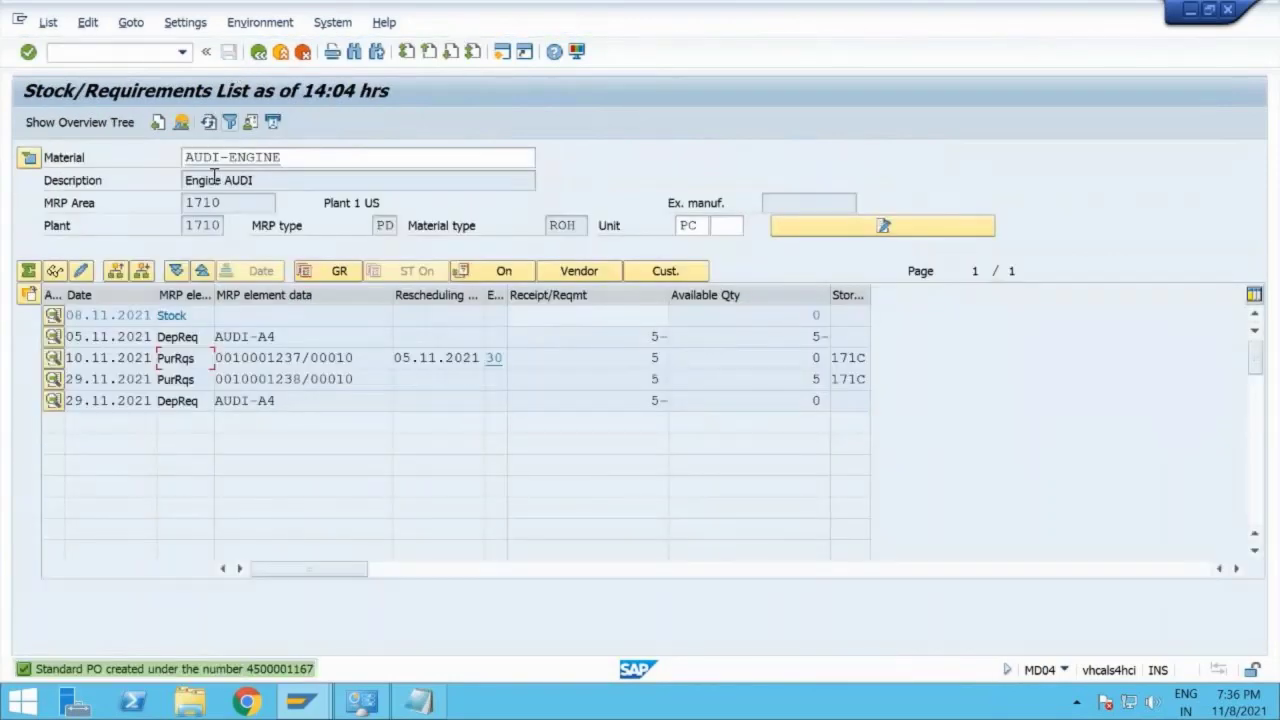
Step: Refresh the AUDI-ENGINE stock/requirements list and examine the document number of the 10.11.2021 purchase order item
{"action": "left_click", "coordinate": [207, 121]}
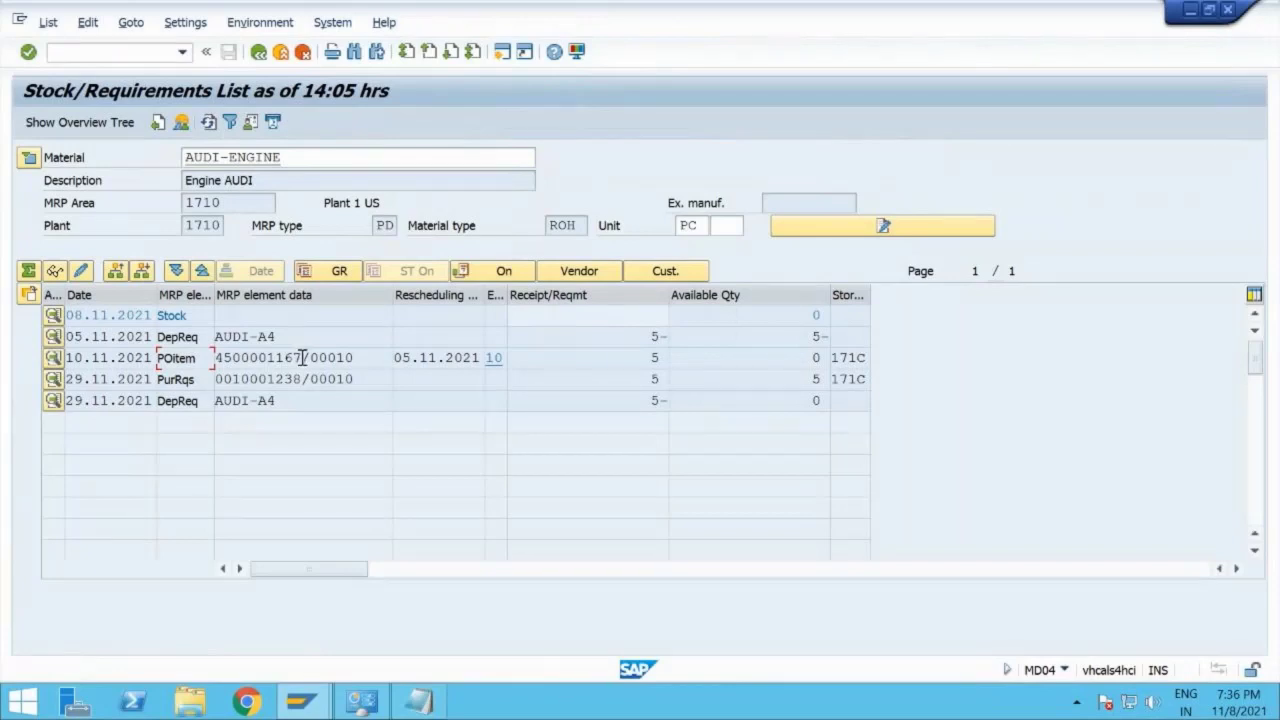
{"action": "left_click_drag", "start_coordinate": [301, 357], "coordinate": [218, 358]}
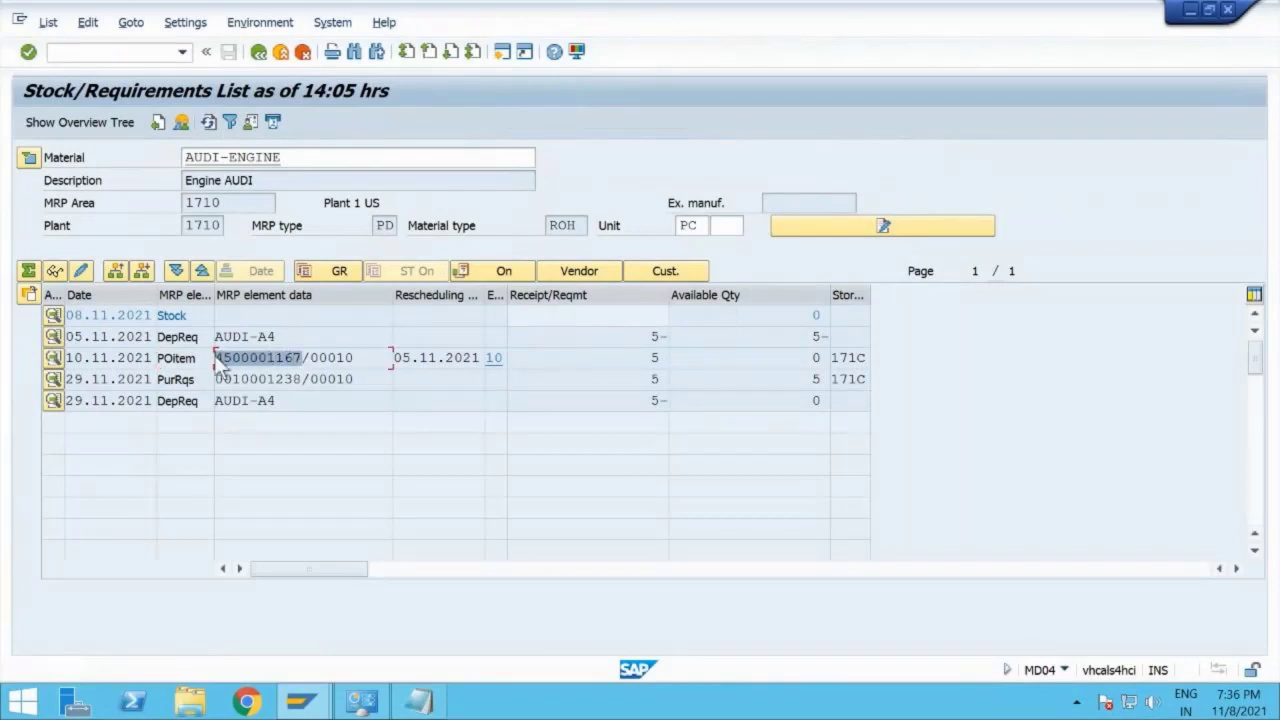
{"action": "left_click", "coordinate": [218, 358]}
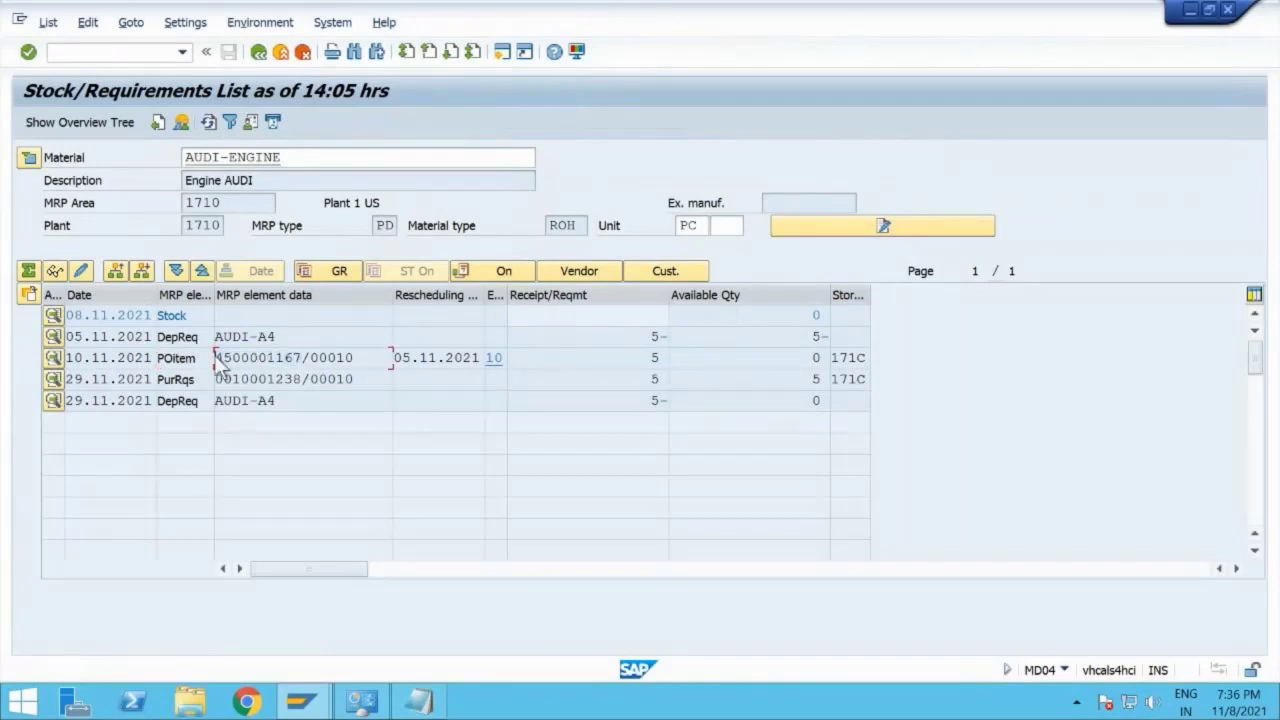
Step: Display the purchase order behind the 10.11.2021 item and examine the release strategy in its header
{"action": "left_click", "coordinate": [54, 360]}
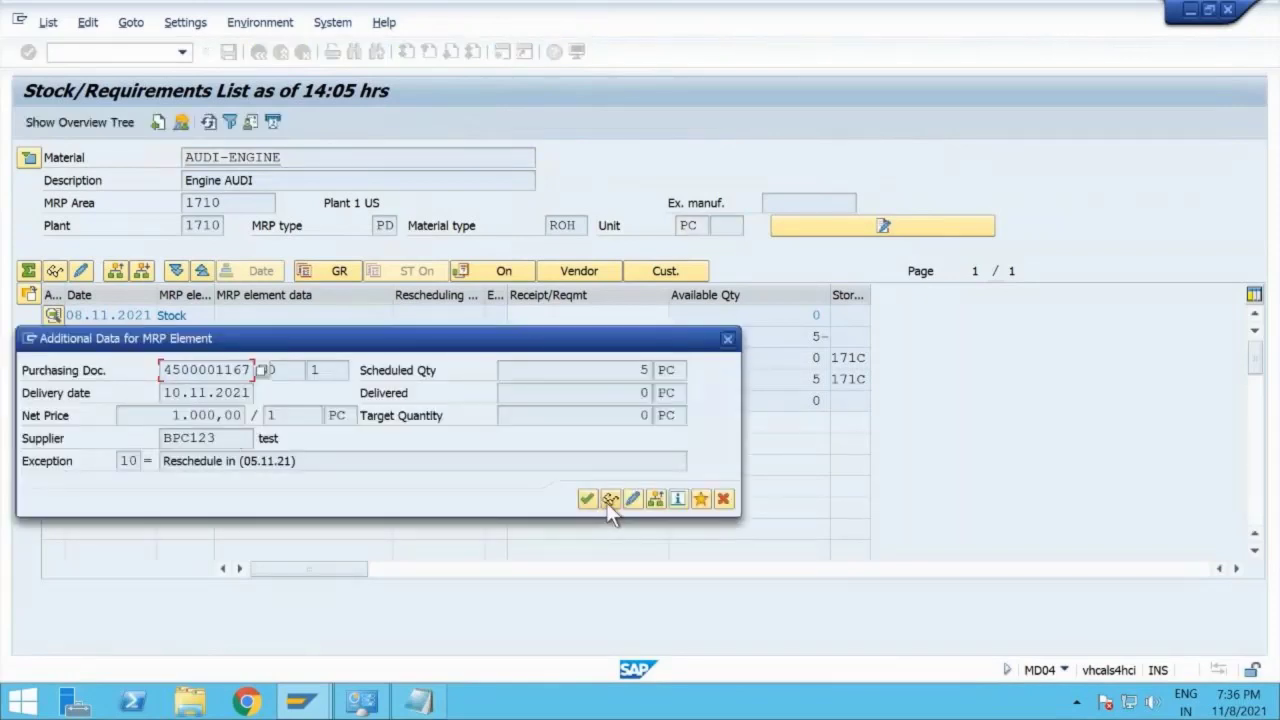
{"action": "left_click", "coordinate": [610, 499]}
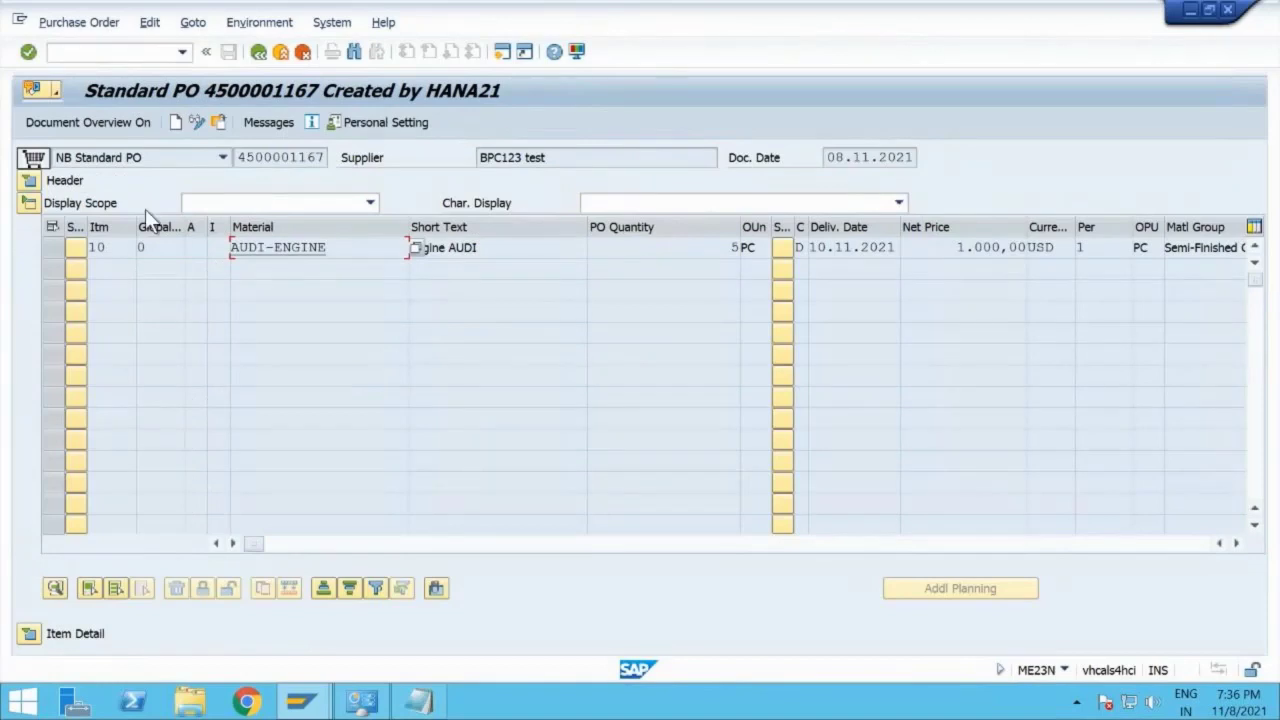
{"action": "left_click", "coordinate": [29, 181]}
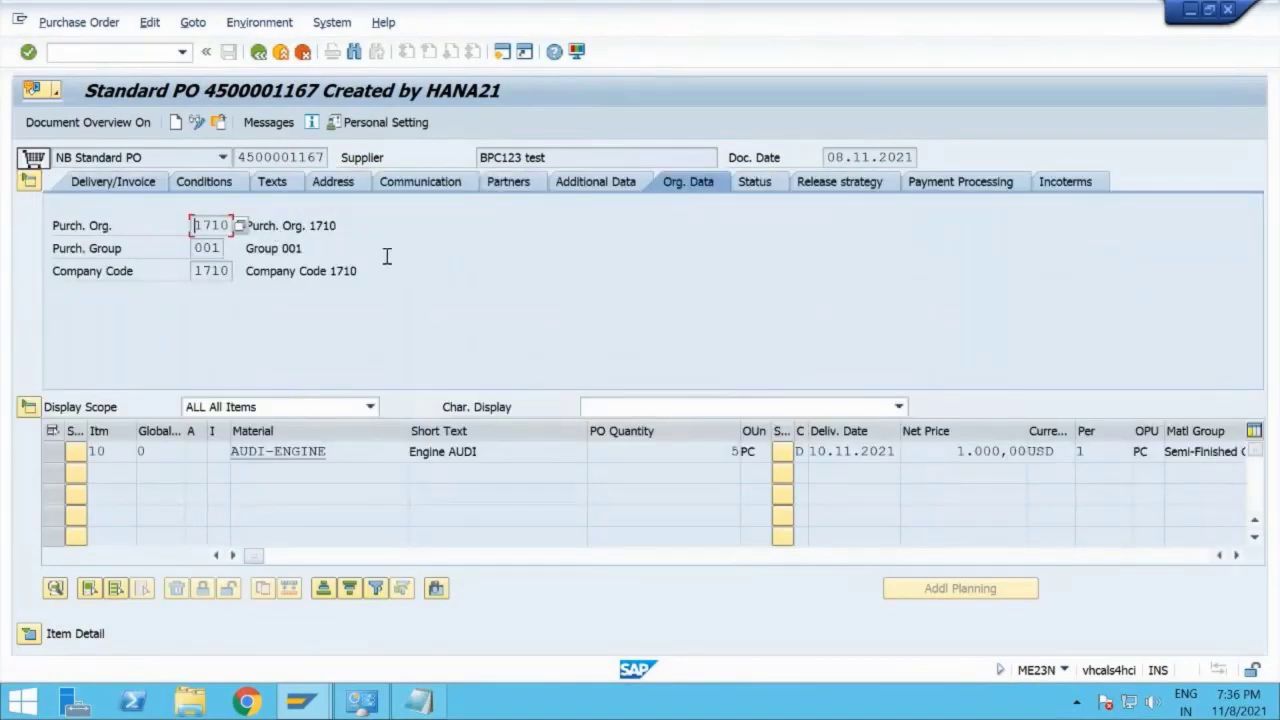
{"action": "left_click", "coordinate": [840, 193]}
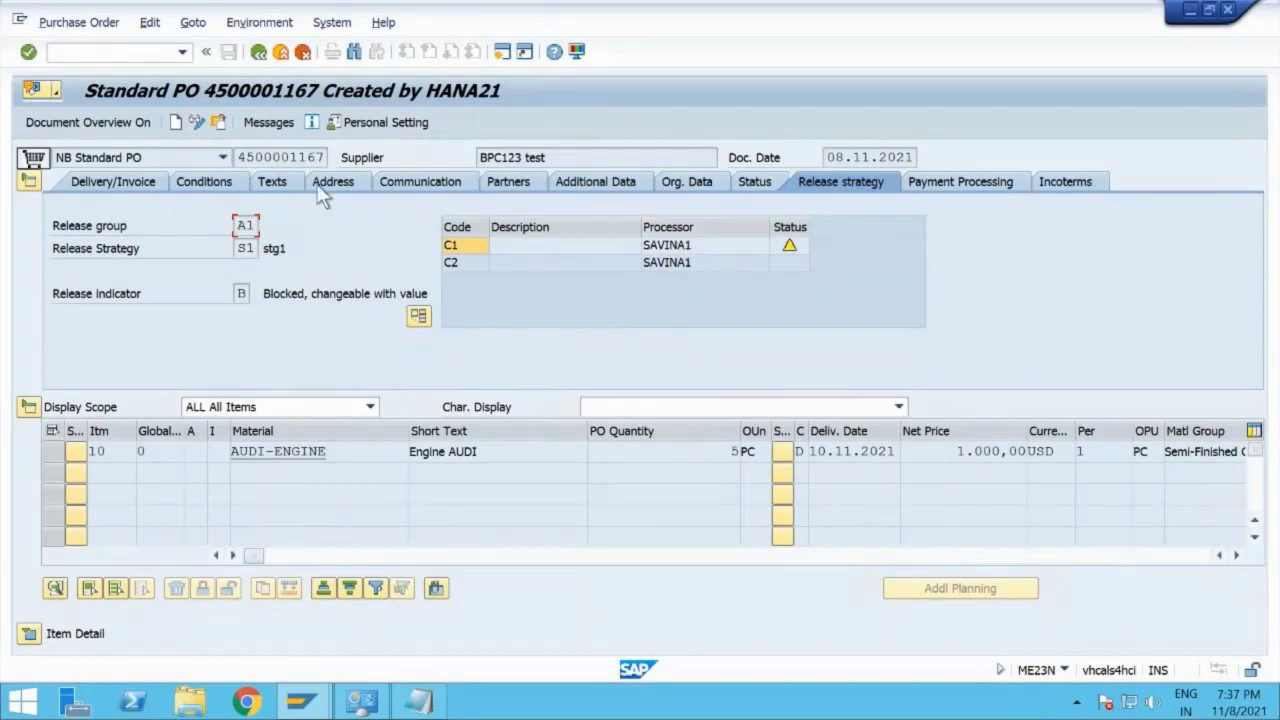
Step: Switch to the PP course notes in Notepad and append the line "Purchase order - ME21N" after the last entry
{"action": "left_click", "coordinate": [149, 57]}
{"action": "left_click", "coordinate": [428, 704]}
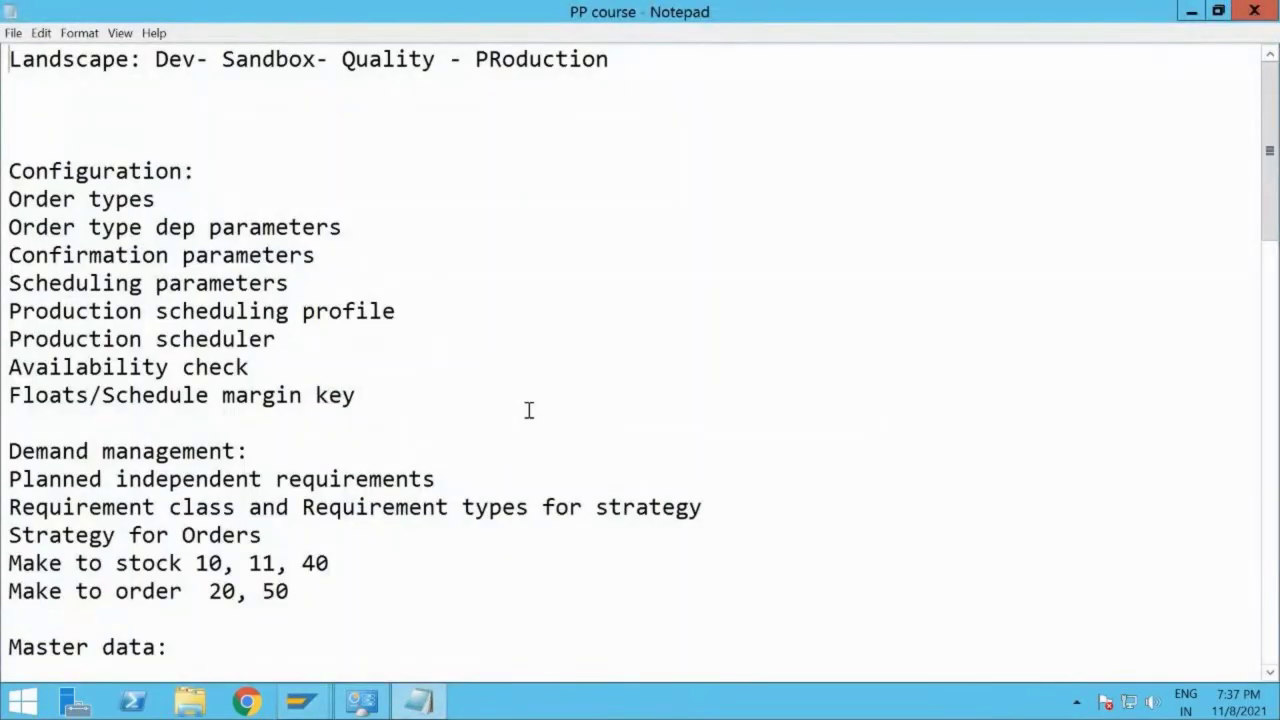
{"action": "scroll", "coordinate": [529, 410], "scroll_direction": "down", "scroll_amount": 8}
{"action": "scroll", "coordinate": [529, 410], "scroll_direction": "down", "scroll_amount": 10}
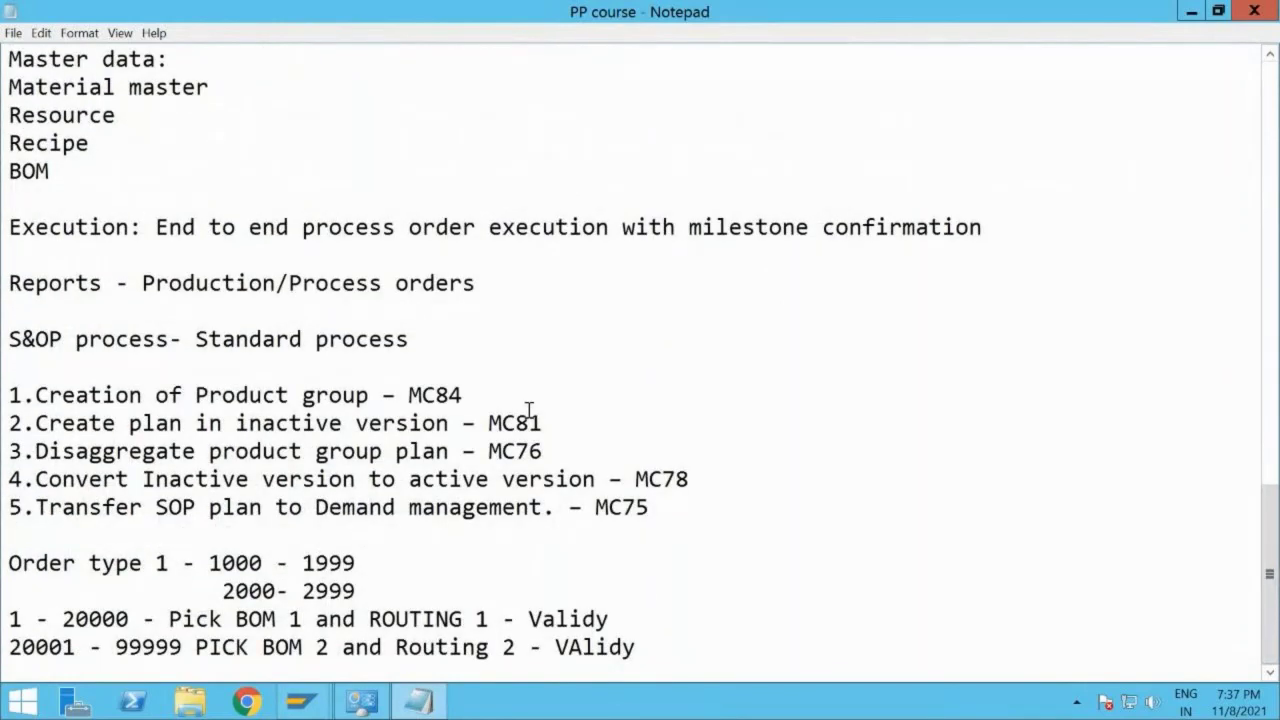
{"action": "left_click", "coordinate": [651, 650]}
{"action": "key", "text": "Return"}
{"action": "key", "text": "Return"}
{"action": "type", "text": "P"}
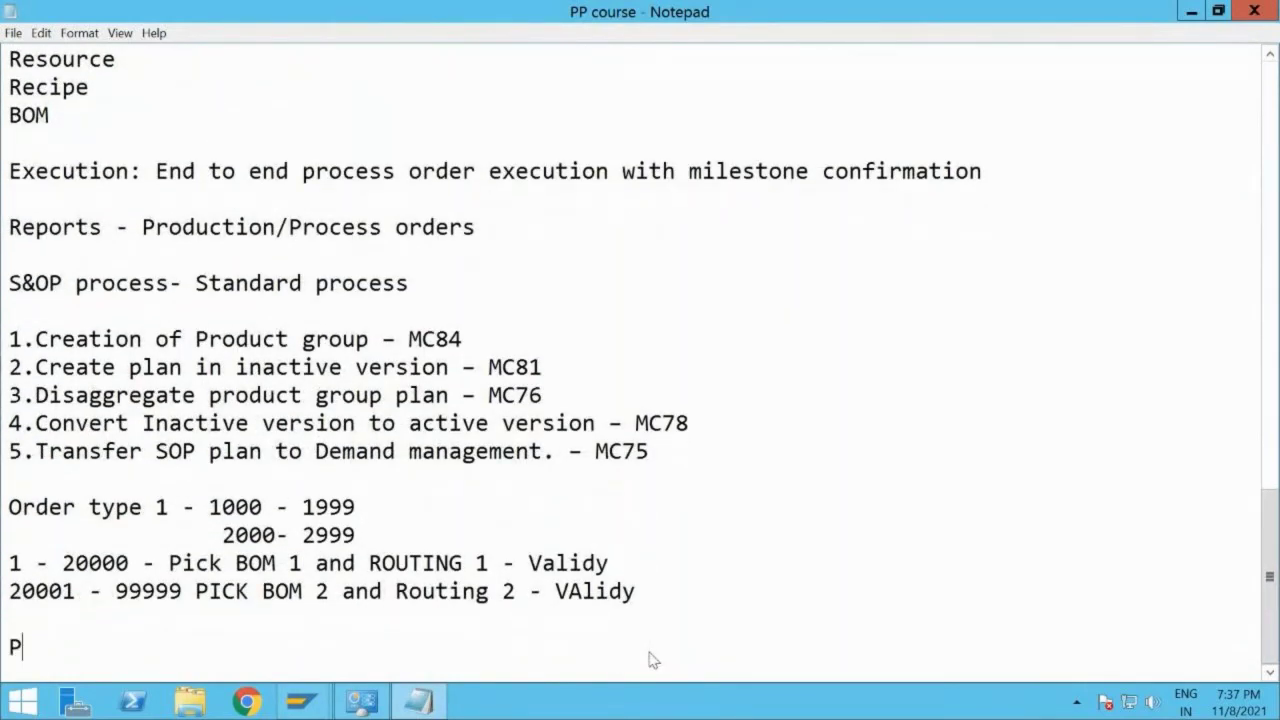
{"action": "type", "text": "urchase order -"}
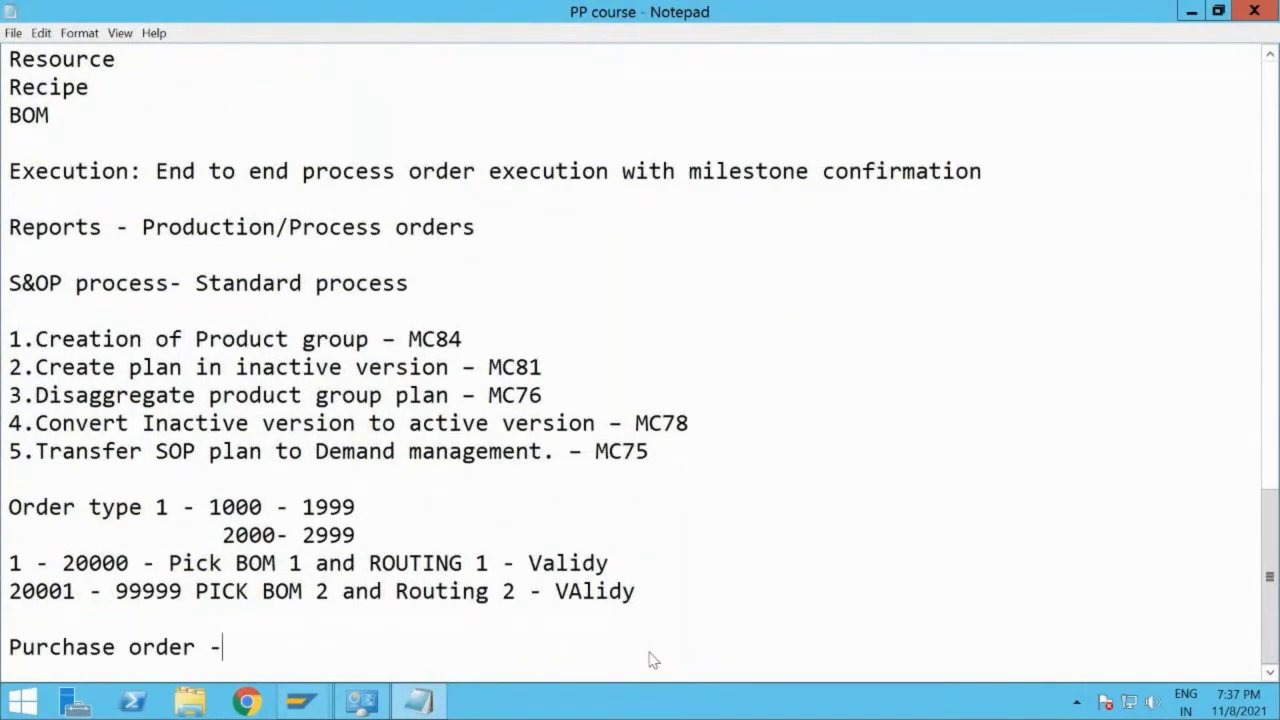
{"action": "type", "text": " ME21N"}
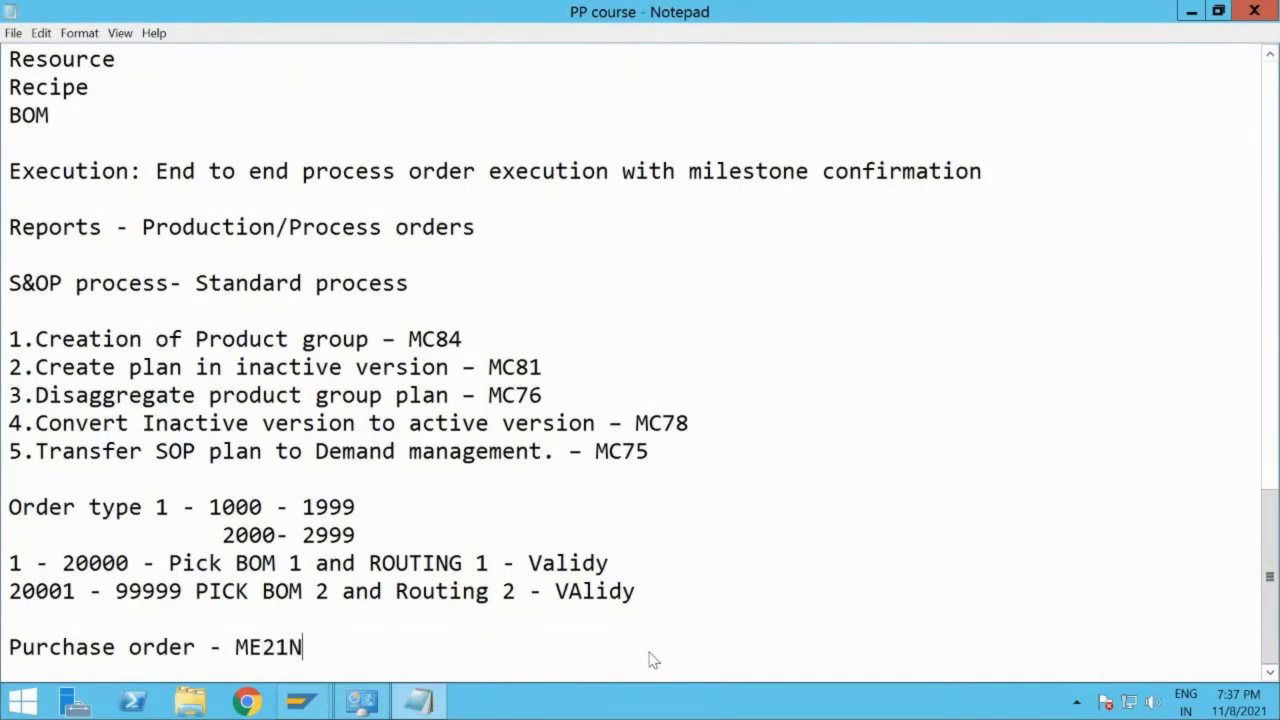
Step: Add the line "Release the PO - ME29N" below the purchase order line in the course notes
{"action": "key", "text": "Return"}
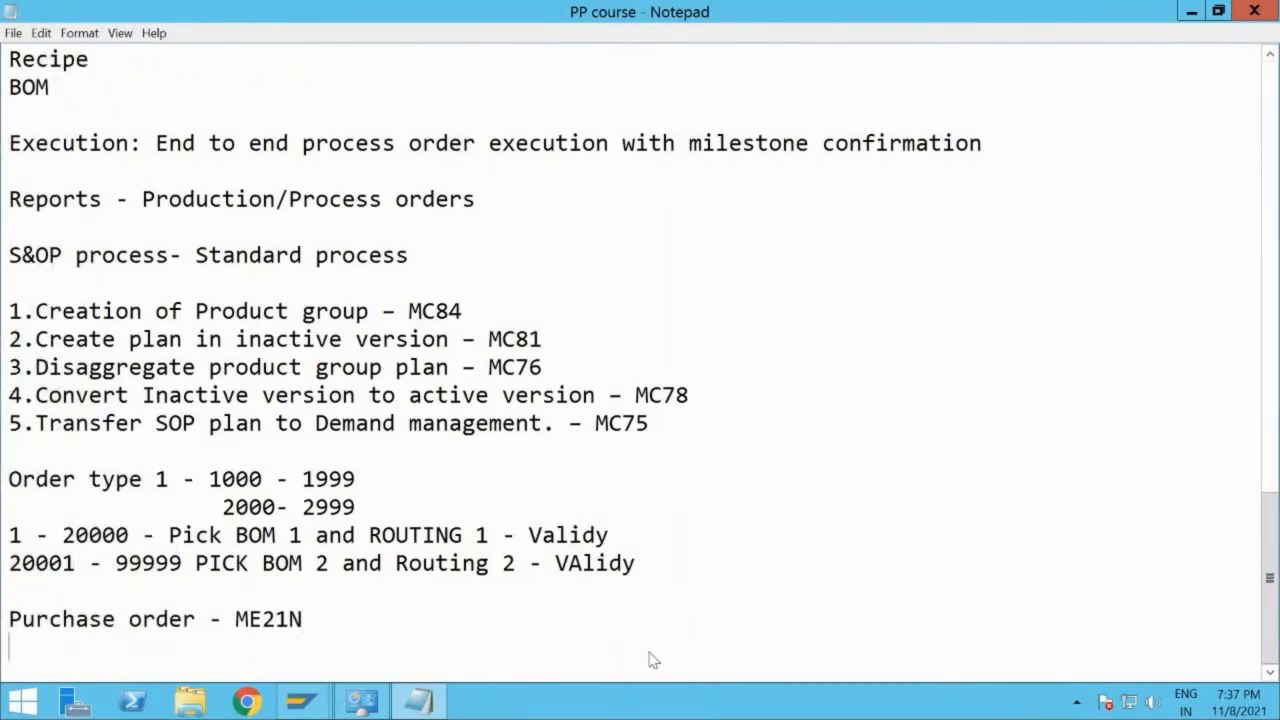
{"action": "type", "text": "Release the "}
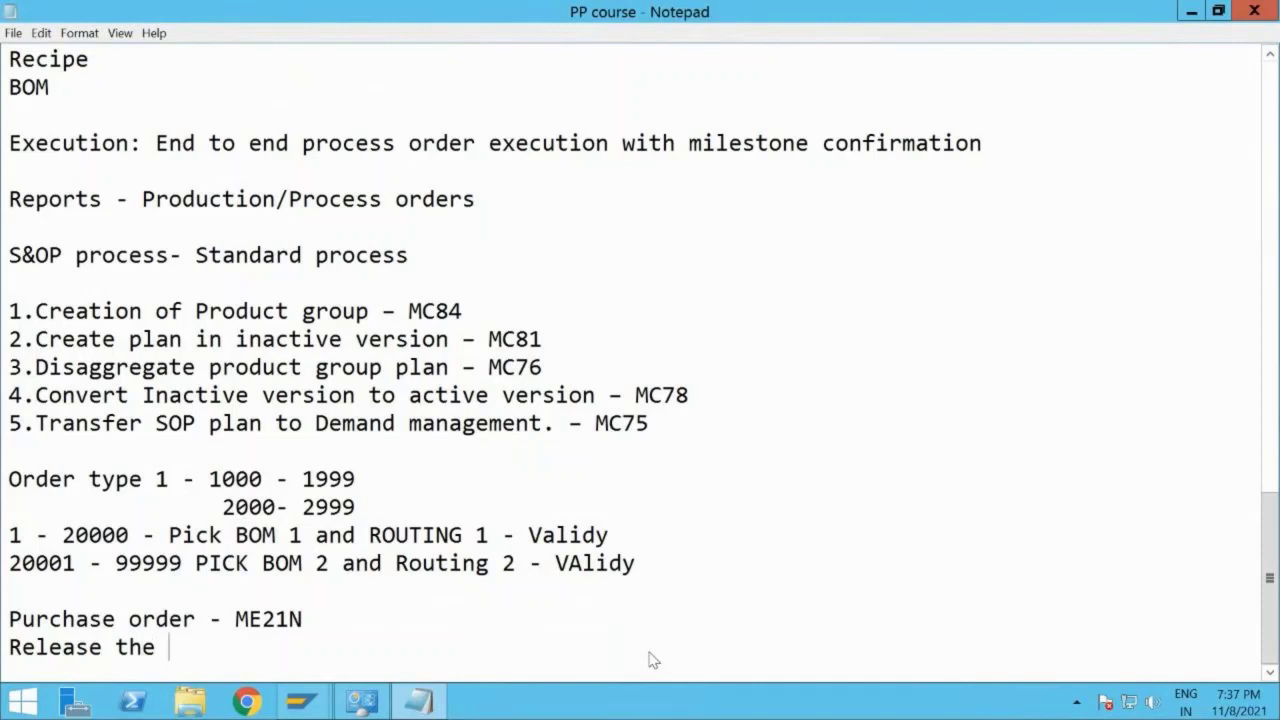
{"action": "type", "text": "p"}
{"action": "key", "text": "BackSpace"}
{"action": "type", "text": "PO - M2"}
{"action": "key", "text": "BackSpace"}
{"action": "type", "text": "e"}
{"action": "key", "text": "BackSpace"}
{"action": "type", "text": "E"}
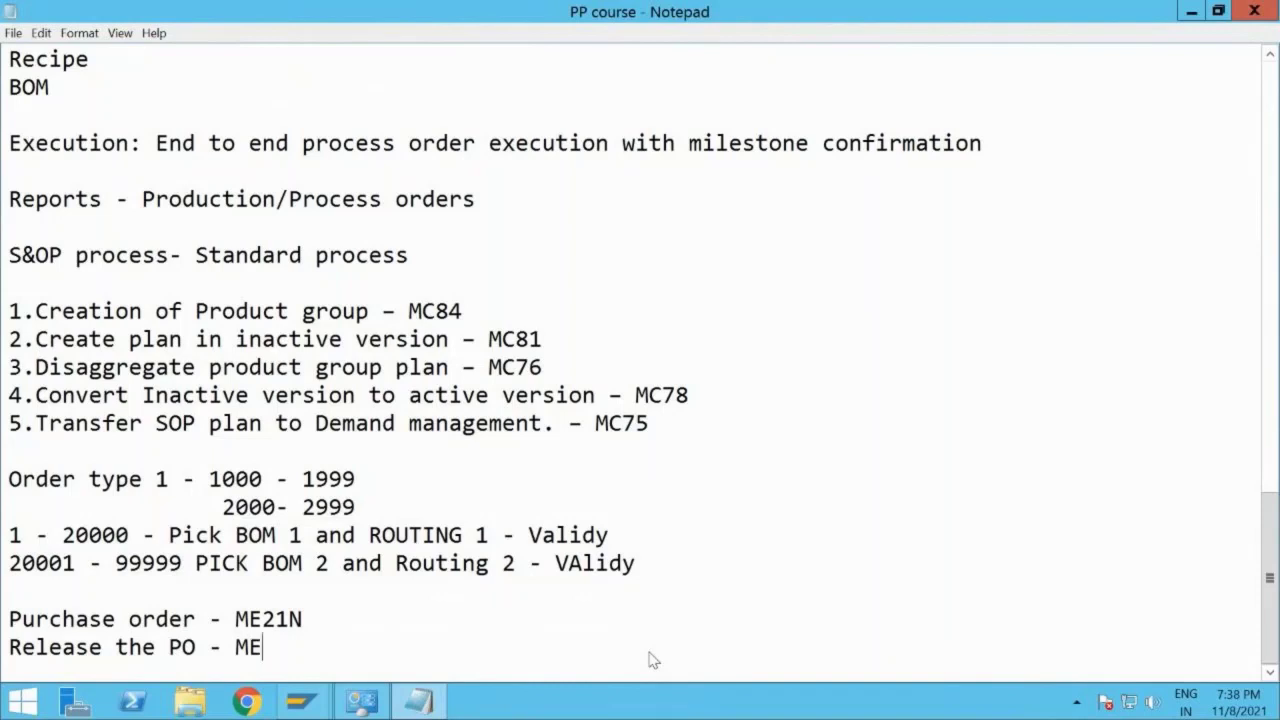
{"action": "type", "text": "29N"}
Step: Extend the "Purchase order - ME21N" line in the notes with "- 22N - 23N"
{"action": "left_click", "coordinate": [442, 618]}
{"action": "type", "text": "- 23"}
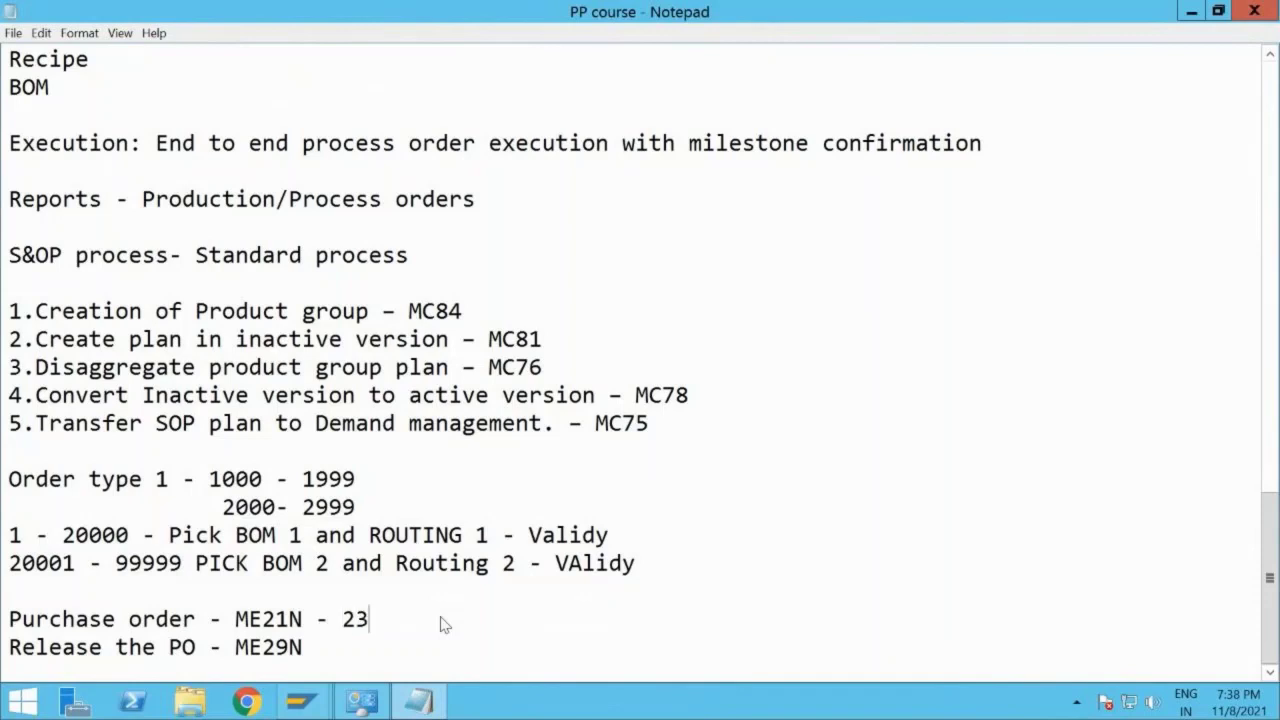
{"action": "key", "text": "BackSpace"}
{"action": "type", "text": "2N - 23N"}
{"action": "left_click", "coordinate": [343, 651]}
Step: Switch to SAP and open the purchase order release transaction ME29N in a new session
{"action": "key", "text": "alt+Tab"}
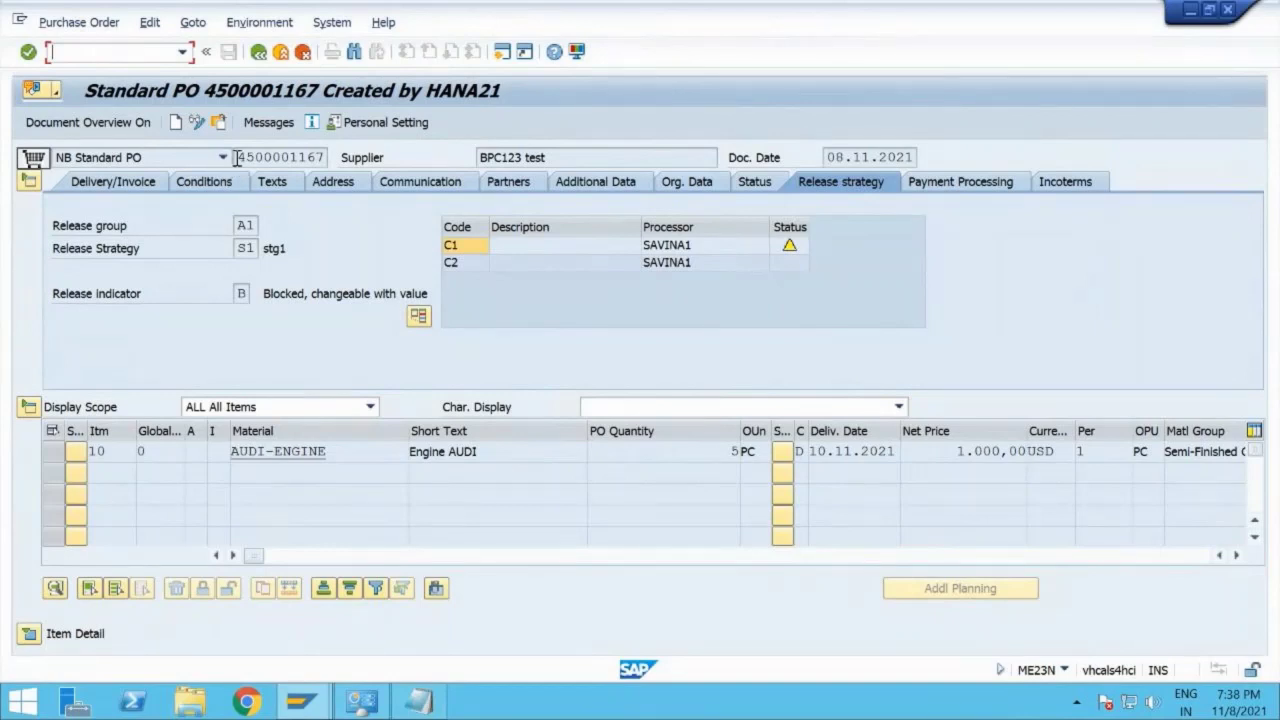
{"action": "left_click_drag", "start_coordinate": [237, 157], "coordinate": [293, 157]}
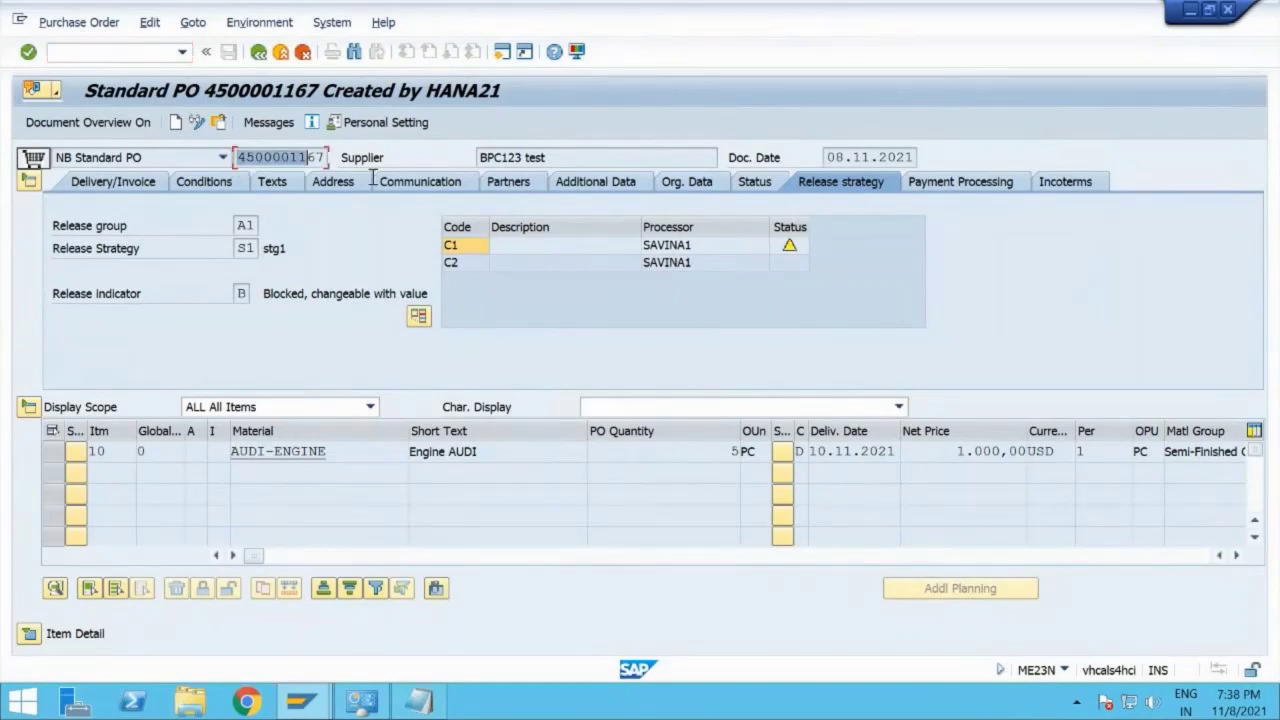
{"action": "left_click", "coordinate": [136, 52]}
{"action": "type", "text": "/"}
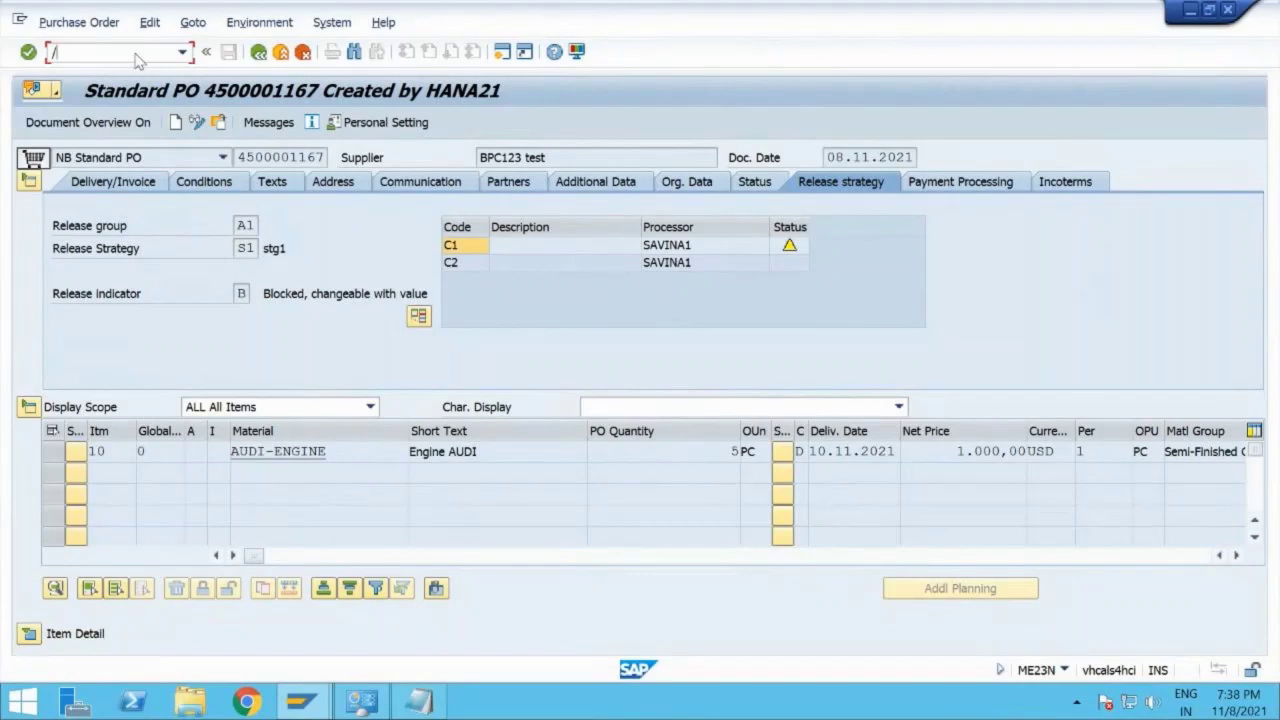
{"action": "type", "text": "n"}
{"action": "key", "text": "BackSpace"}
{"action": "type", "text": "ome29N"}
{"action": "key", "text": "Return"}
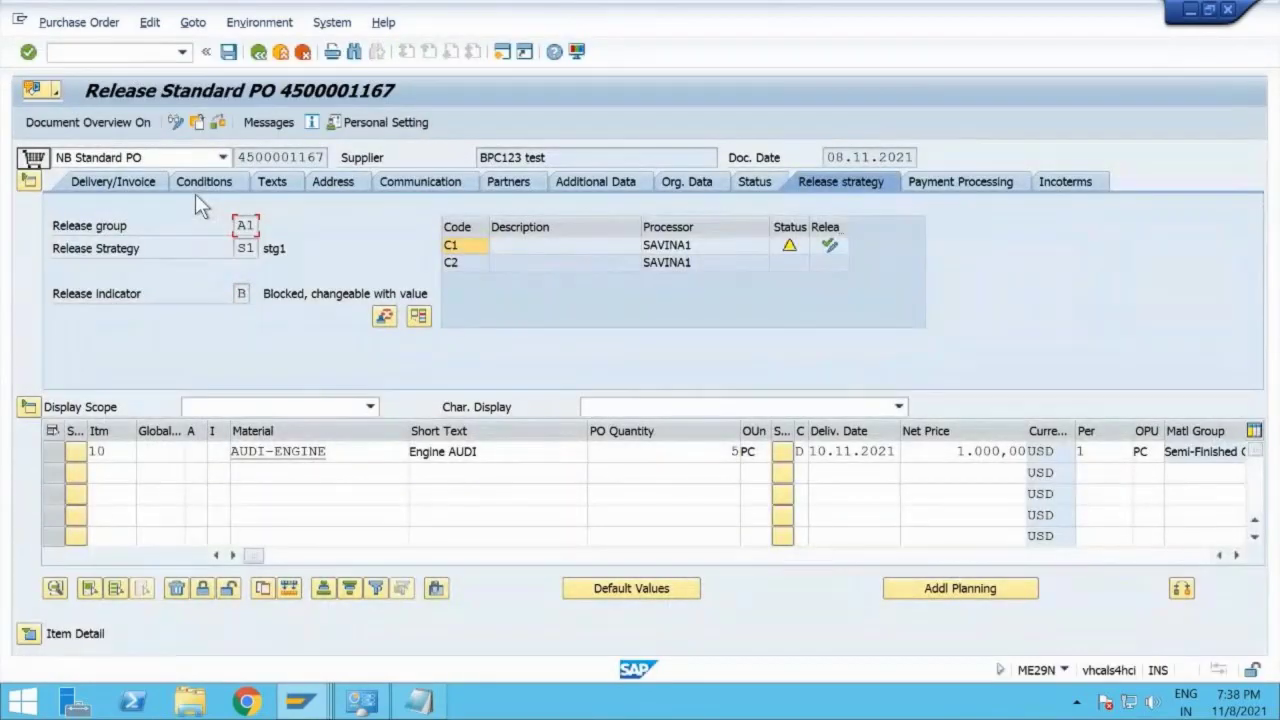
Step: Compare the purchase order display with the release session and check which document is selected for release
{"action": "key", "text": "ctrl+s"}
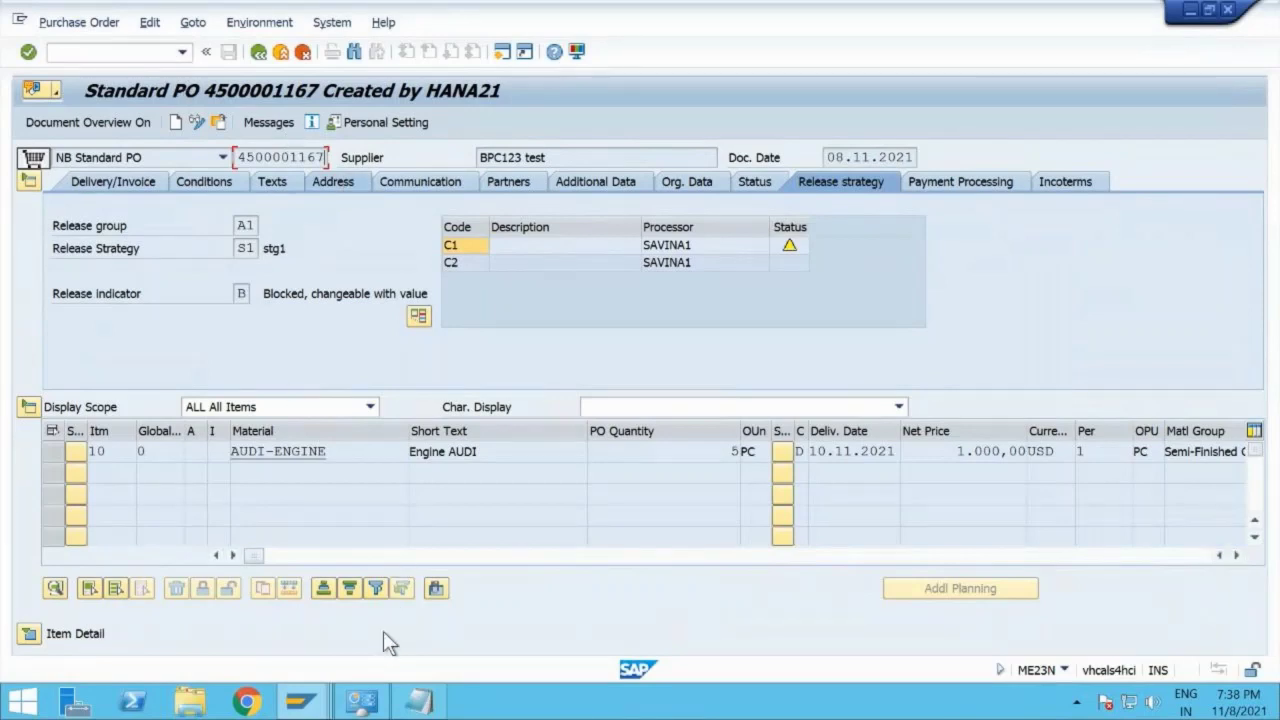
{"action": "left_click", "coordinate": [303, 700]}
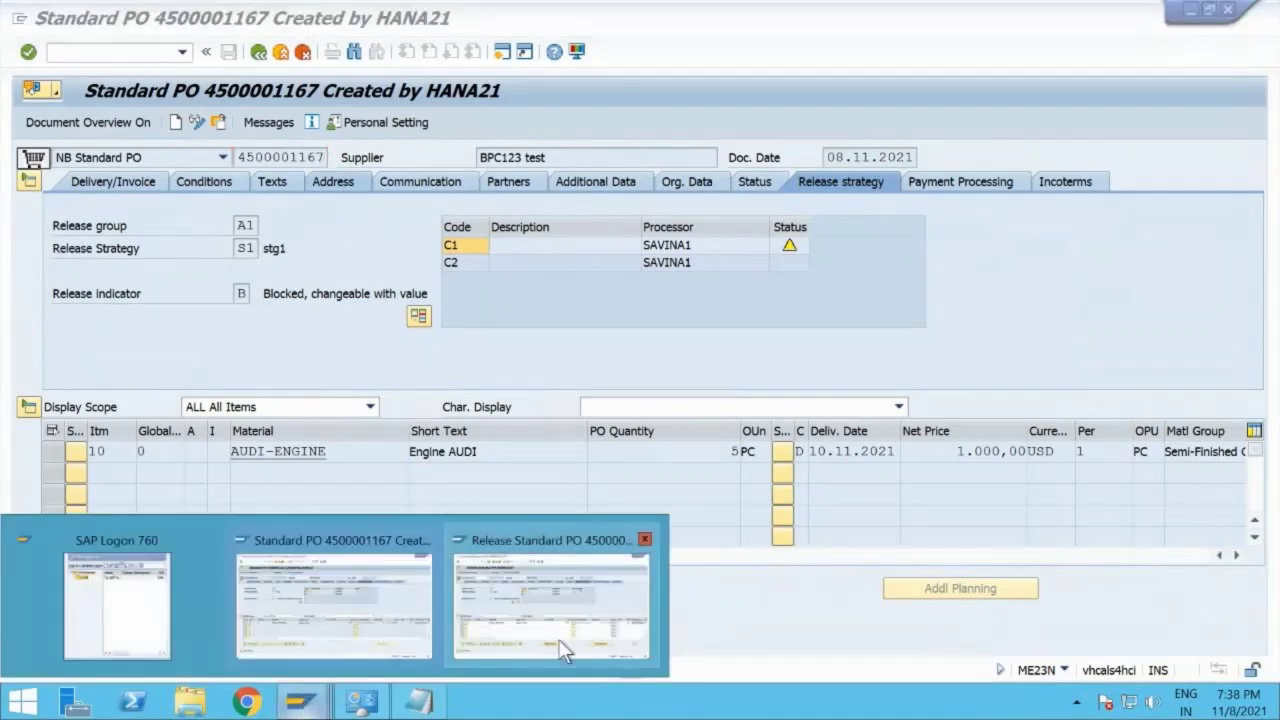
{"action": "left_click", "coordinate": [551, 600]}
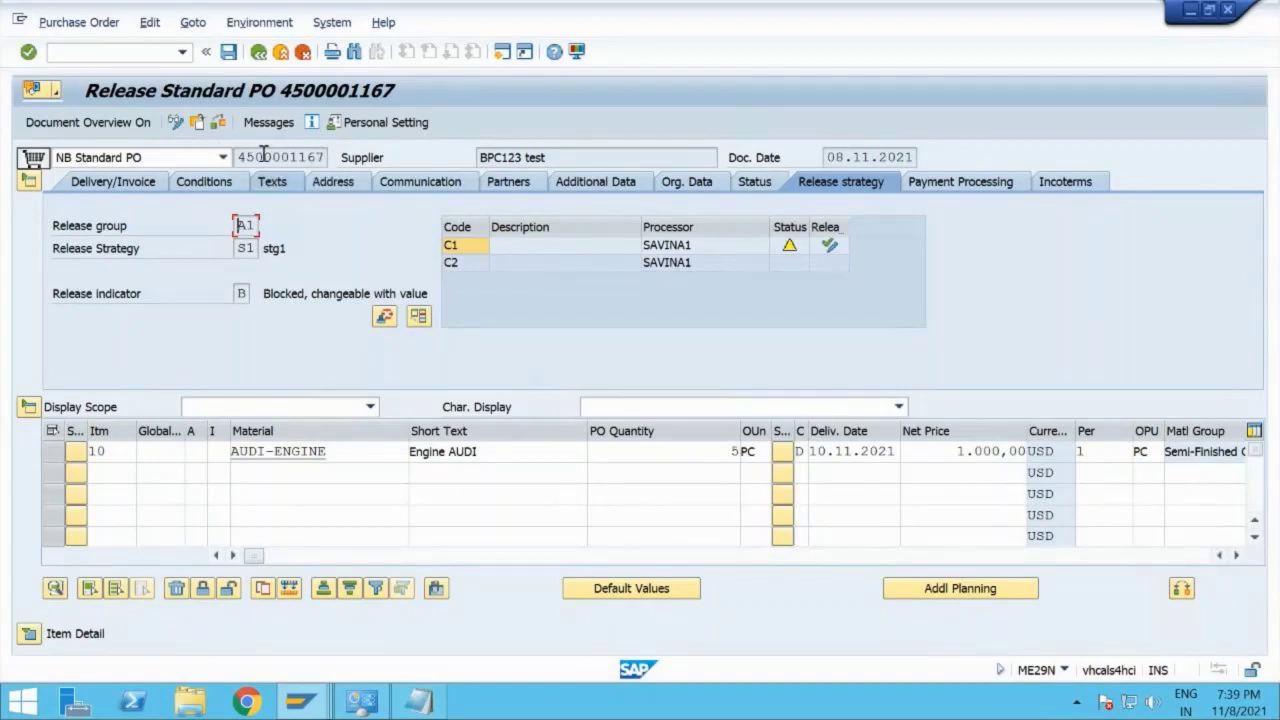
{"action": "left_click", "coordinate": [199, 123]}
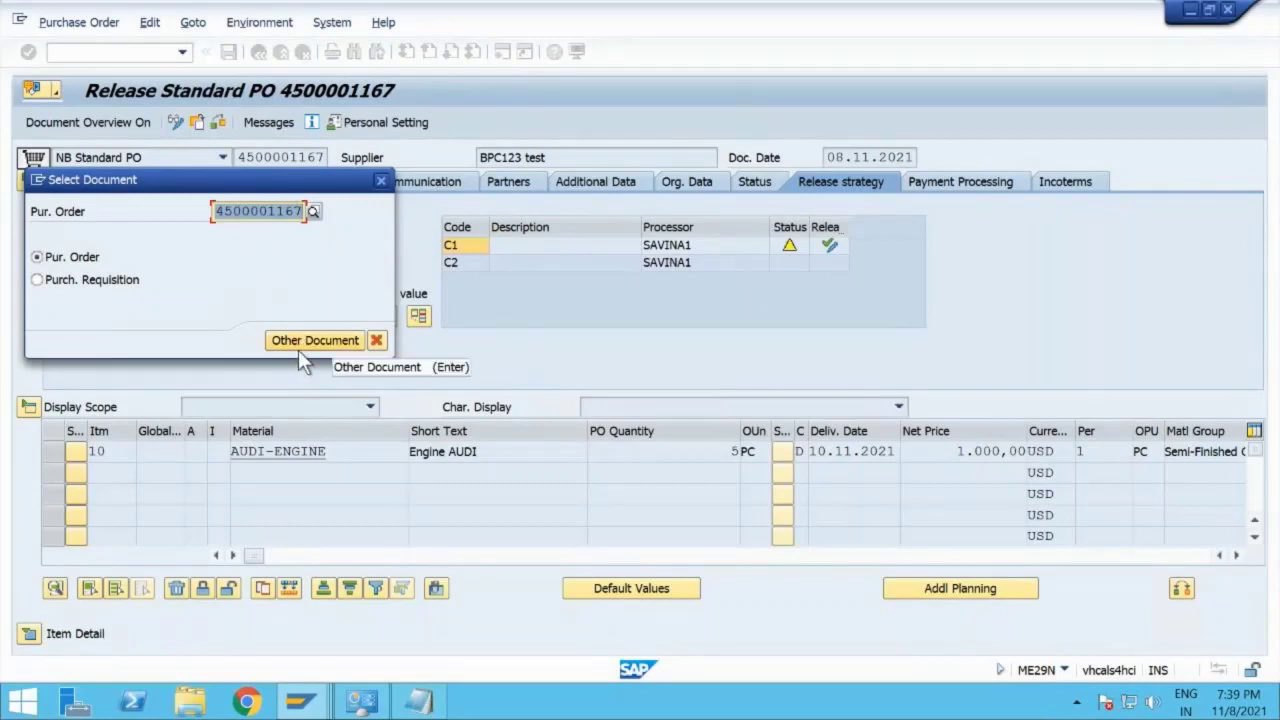
{"action": "left_click", "coordinate": [384, 181]}
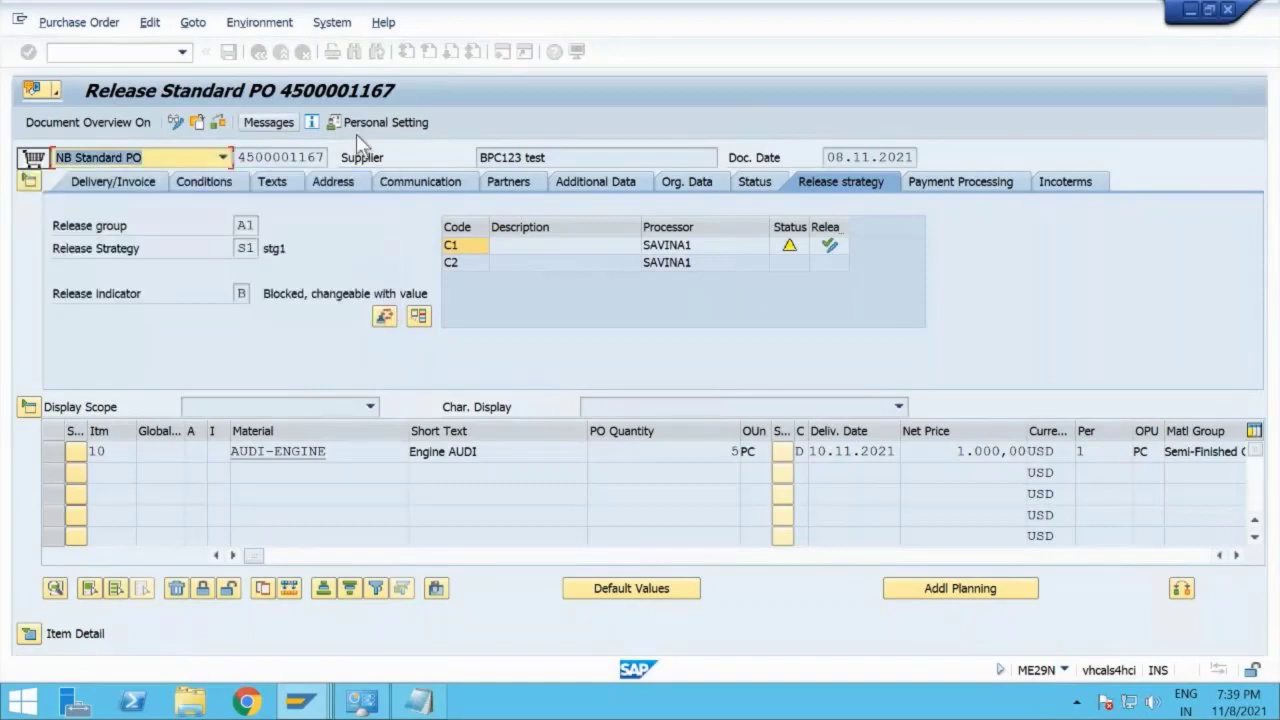
Step: Release the purchase order with release codes C1 and C2 and save it
{"action": "left_click", "coordinate": [829, 250]}
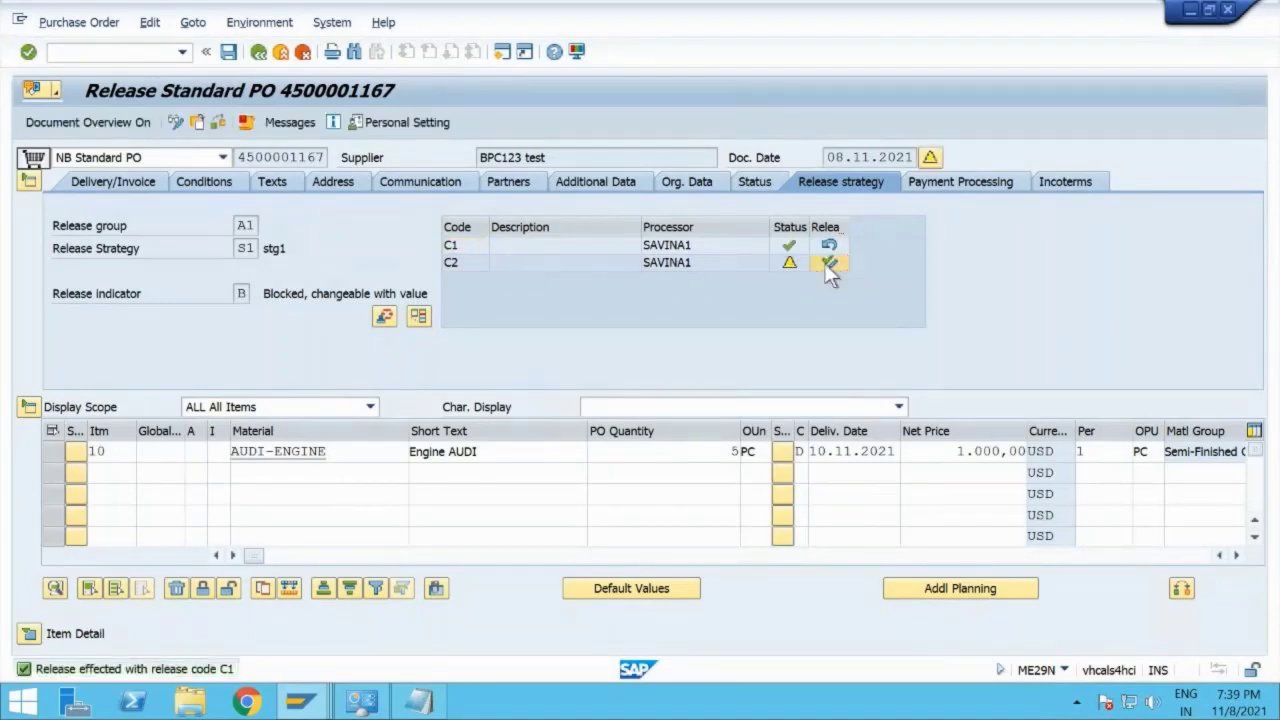
{"action": "left_click", "coordinate": [829, 264]}
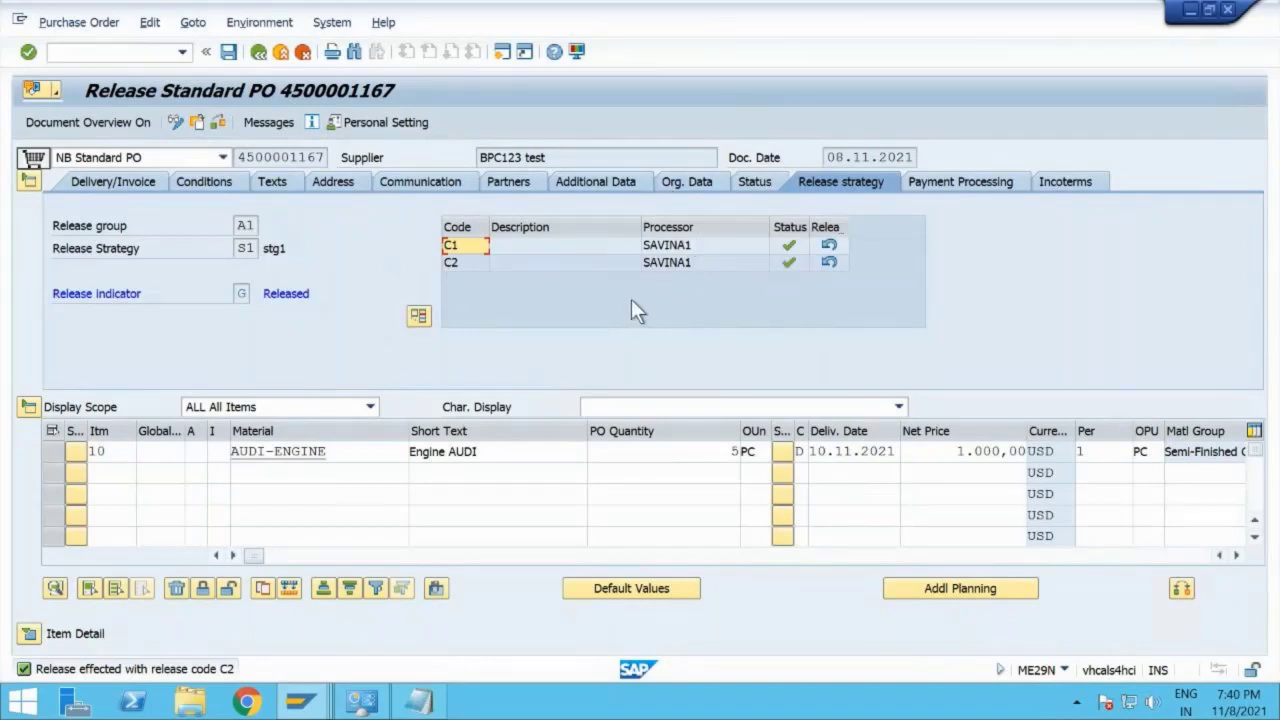
{"action": "left_click", "coordinate": [229, 55]}
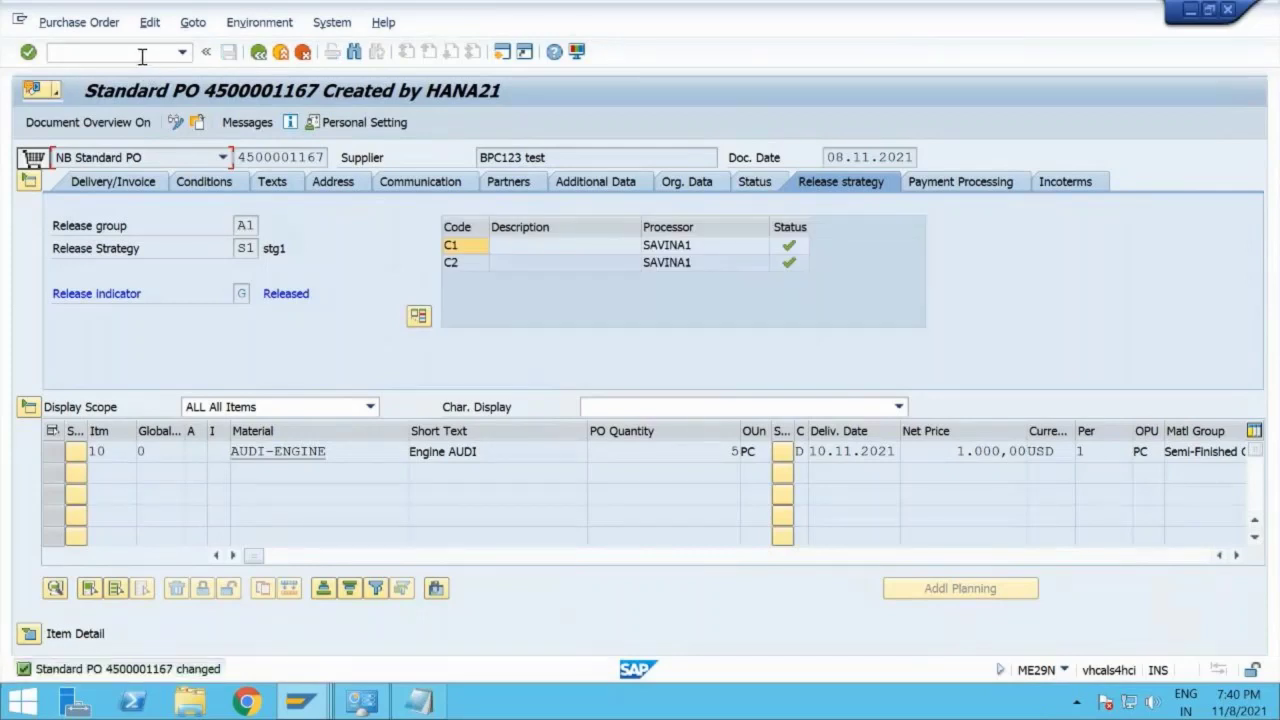
Step: Open transaction MIGO in the same session and set it to A01 Goods Receipt with reference R01 Purchase Order
{"action": "left_click", "coordinate": [142, 56]}
{"action": "type", "text": "/nmigo"}
{"action": "key", "text": "Return"}
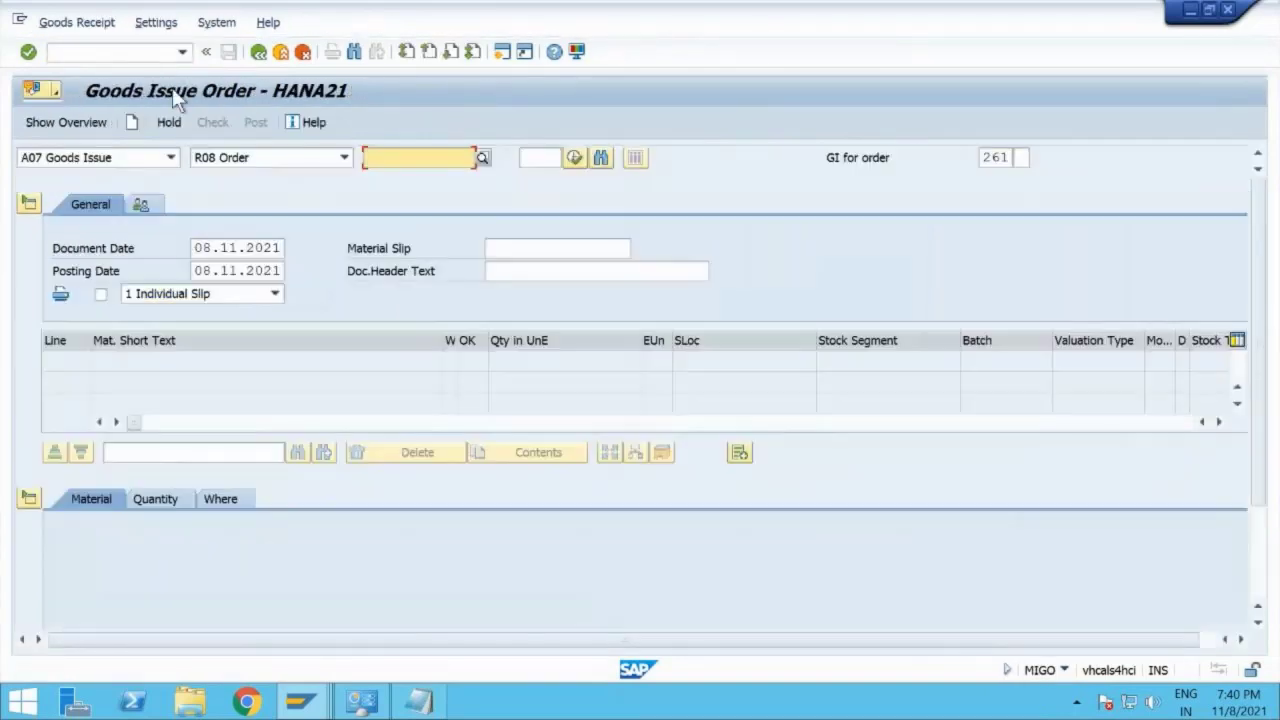
{"action": "left_click", "coordinate": [149, 160]}
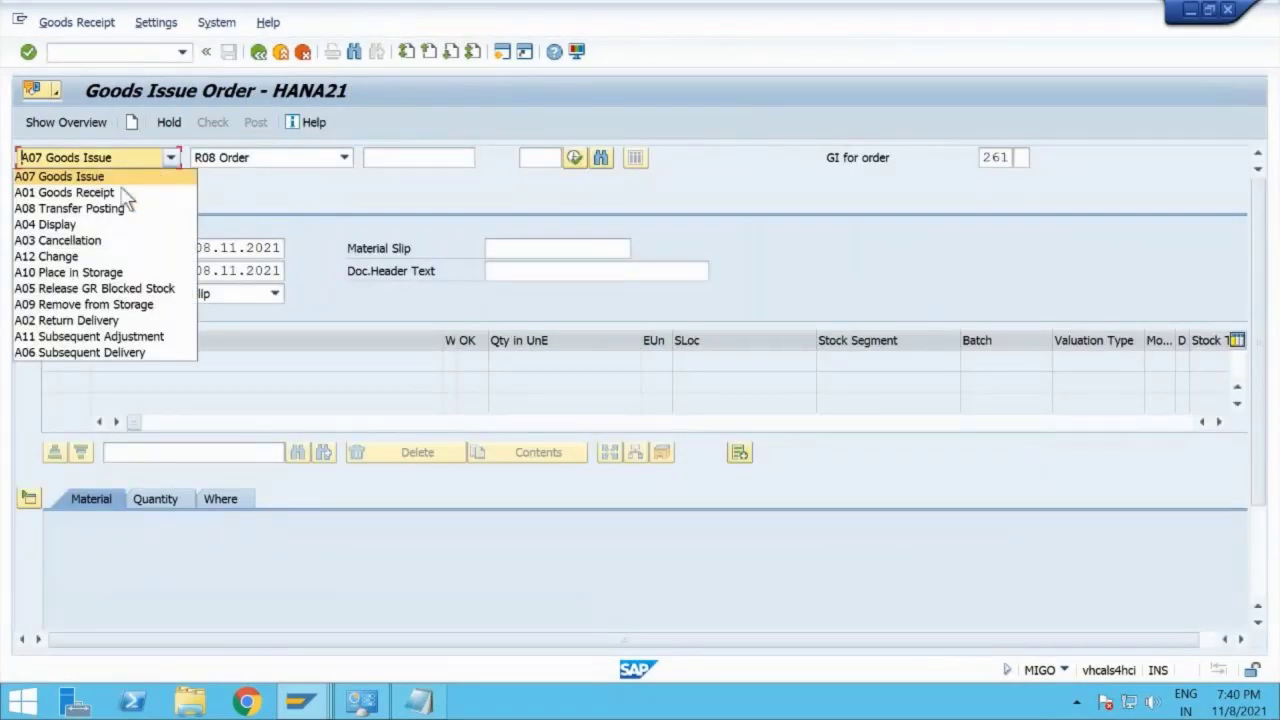
{"action": "left_click", "coordinate": [121, 191]}
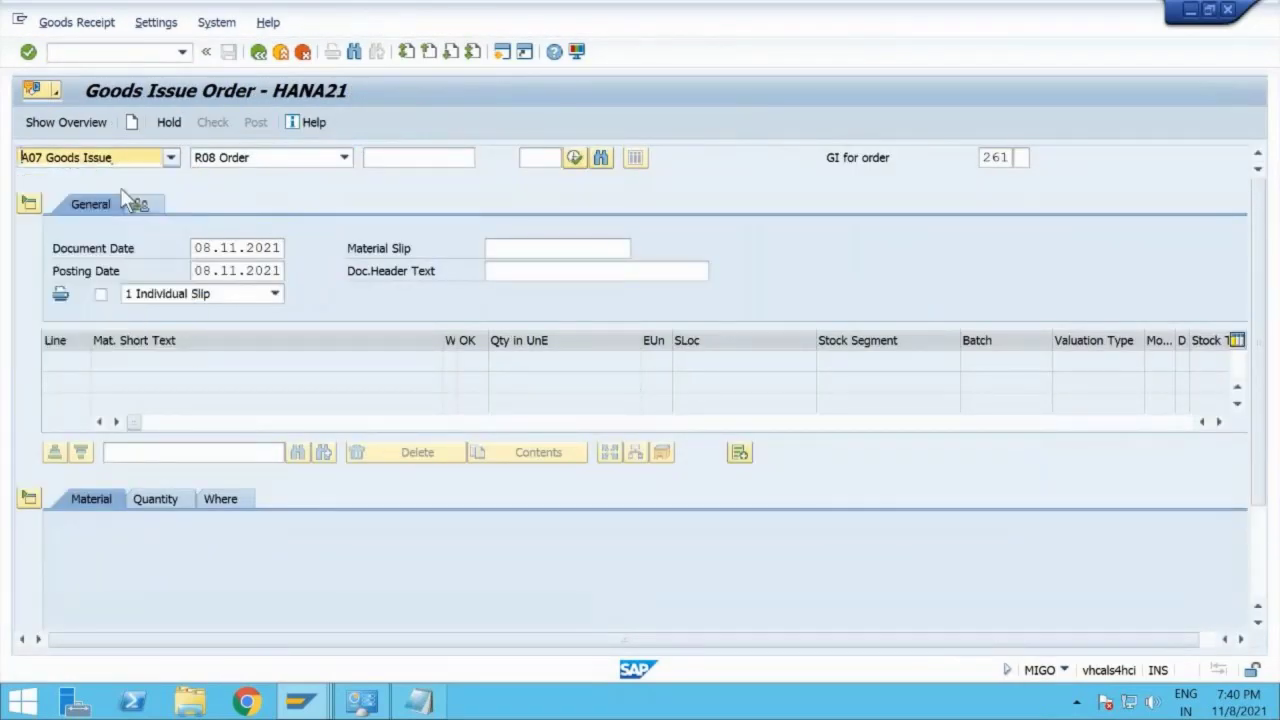
{"action": "left_click", "coordinate": [254, 165]}
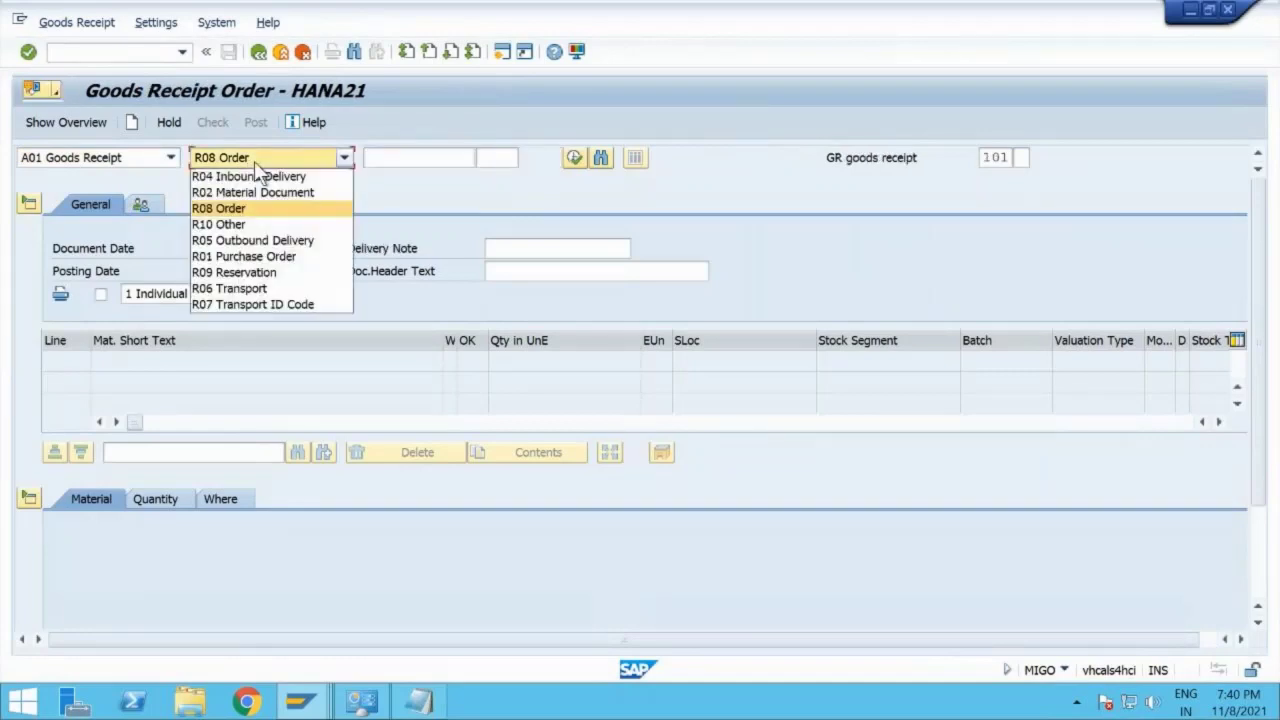
{"action": "left_click", "coordinate": [280, 258]}
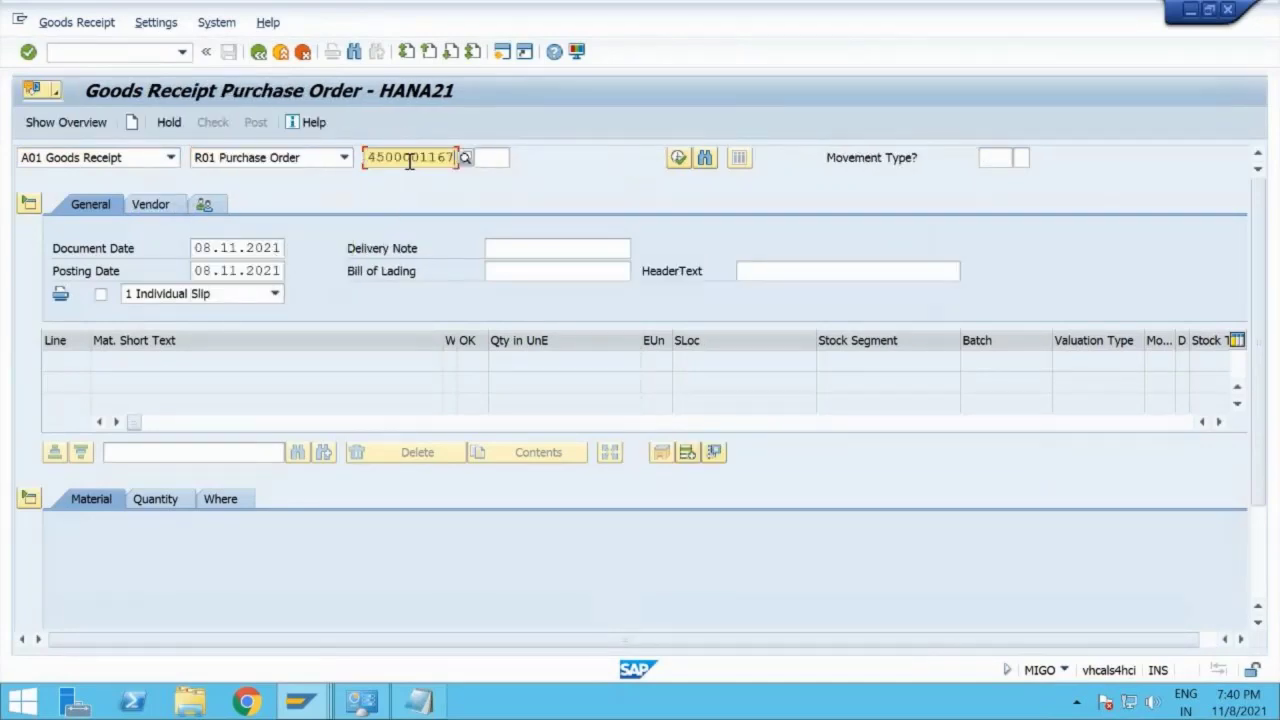
Step: Load the released purchase order into the goods receipt with movement type 101
{"action": "key", "text": "Return"}
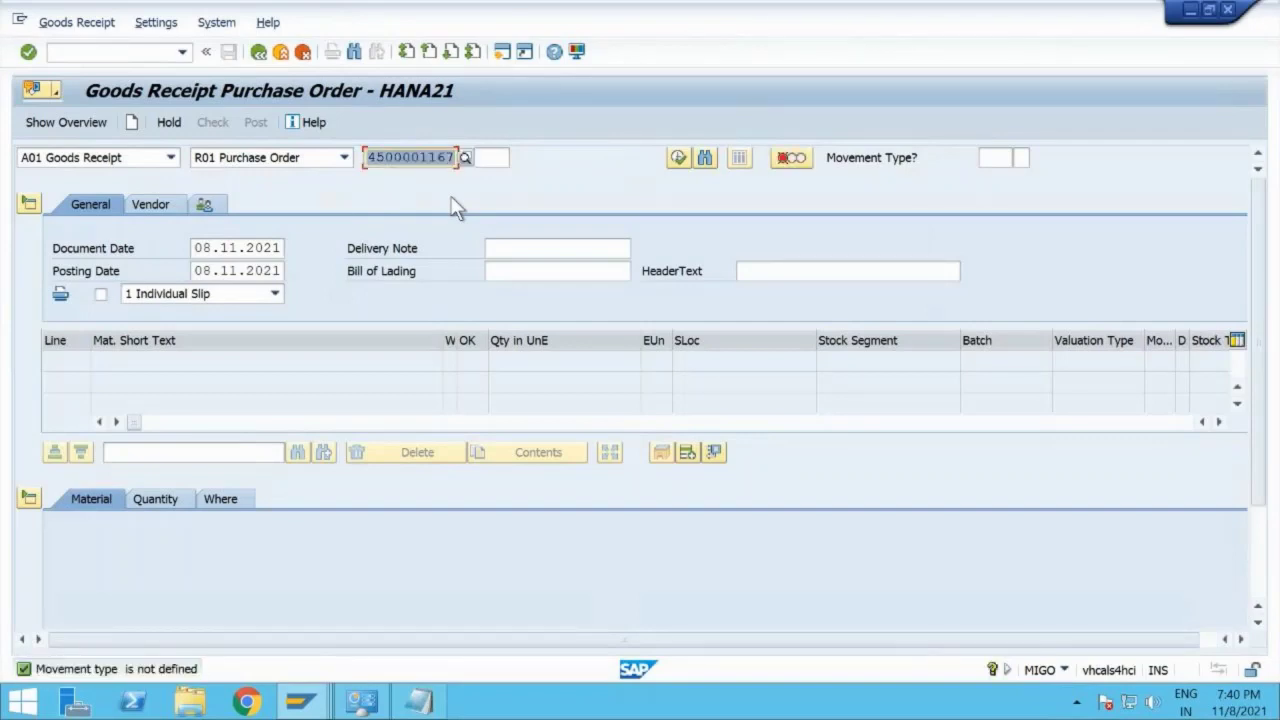
{"action": "left_click", "coordinate": [1003, 160]}
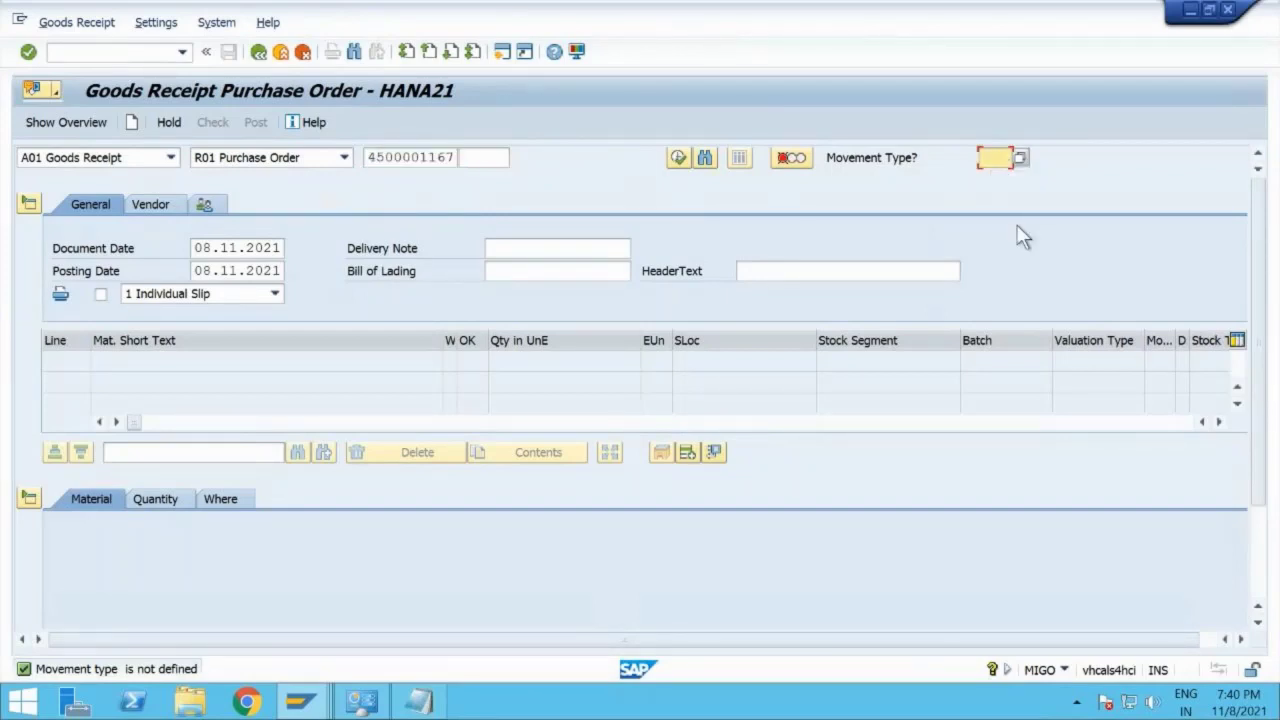
{"action": "type", "text": "101"}
{"action": "key", "text": "Return"}
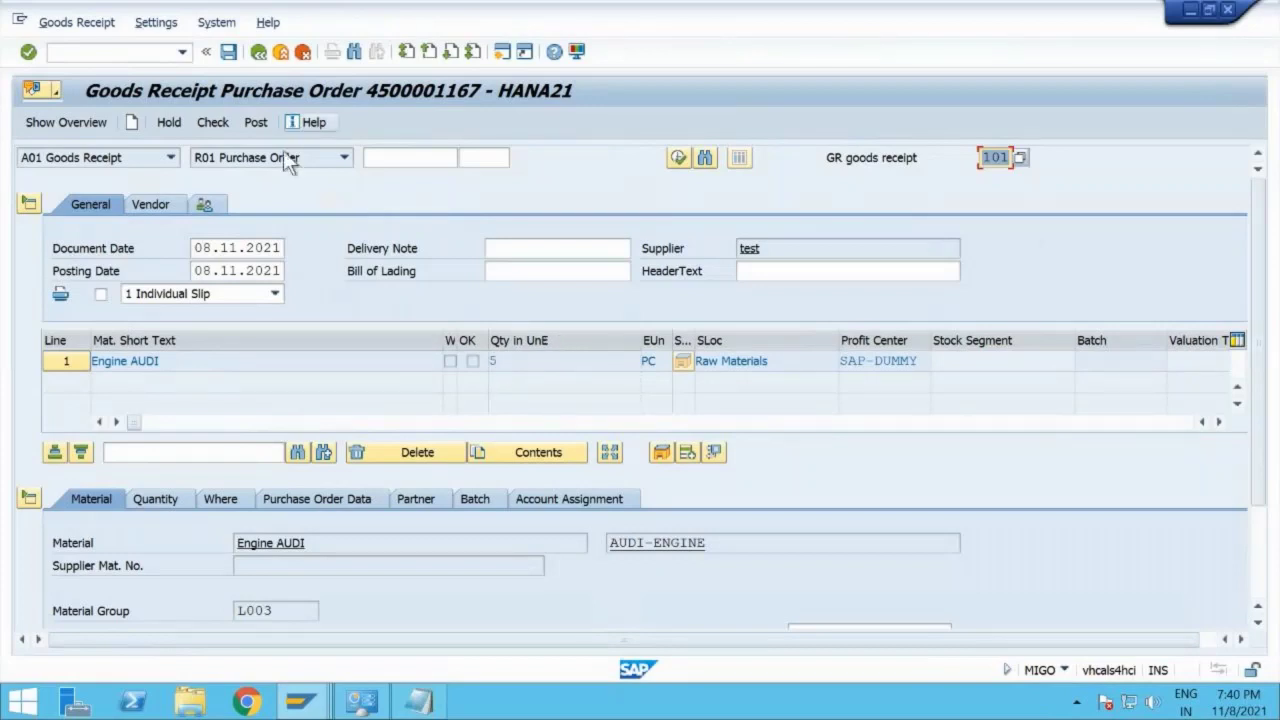
Step: Examine the Engine AUDI item's purchase order data, batch, storage location and quantity details in the goods receipt
{"action": "left_click", "coordinate": [326, 503]}
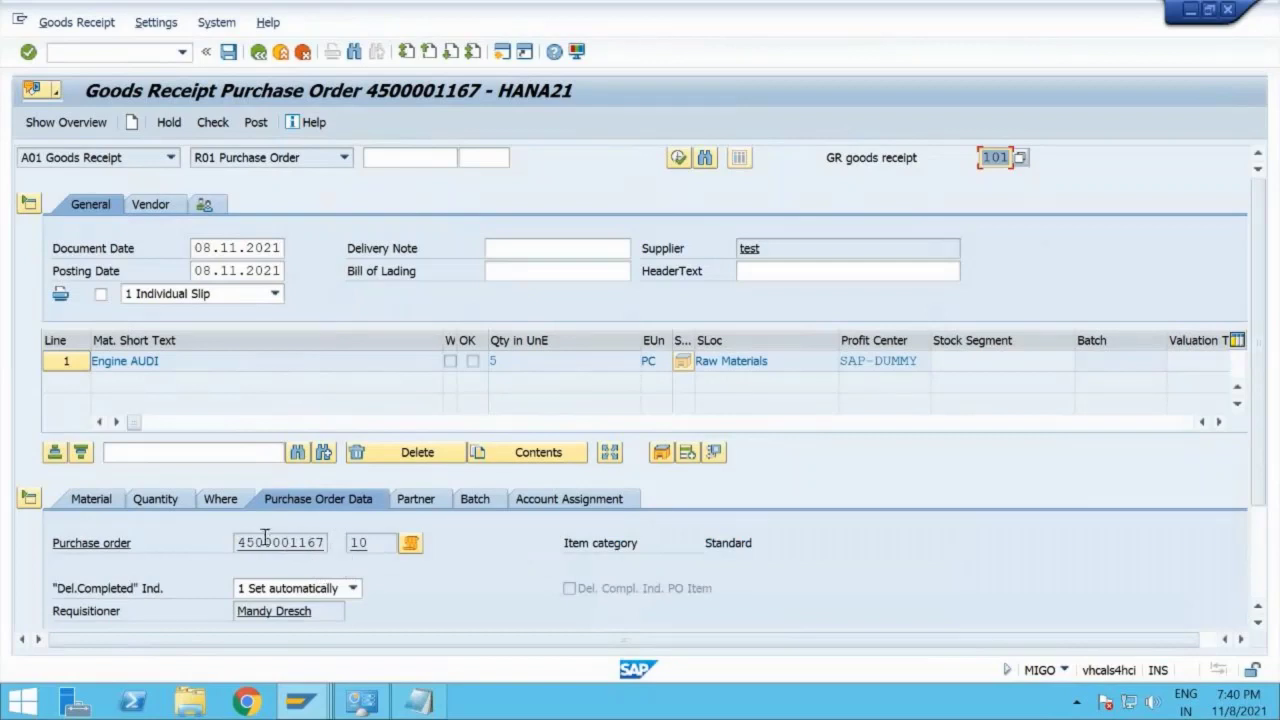
{"action": "left_click", "coordinate": [476, 505]}
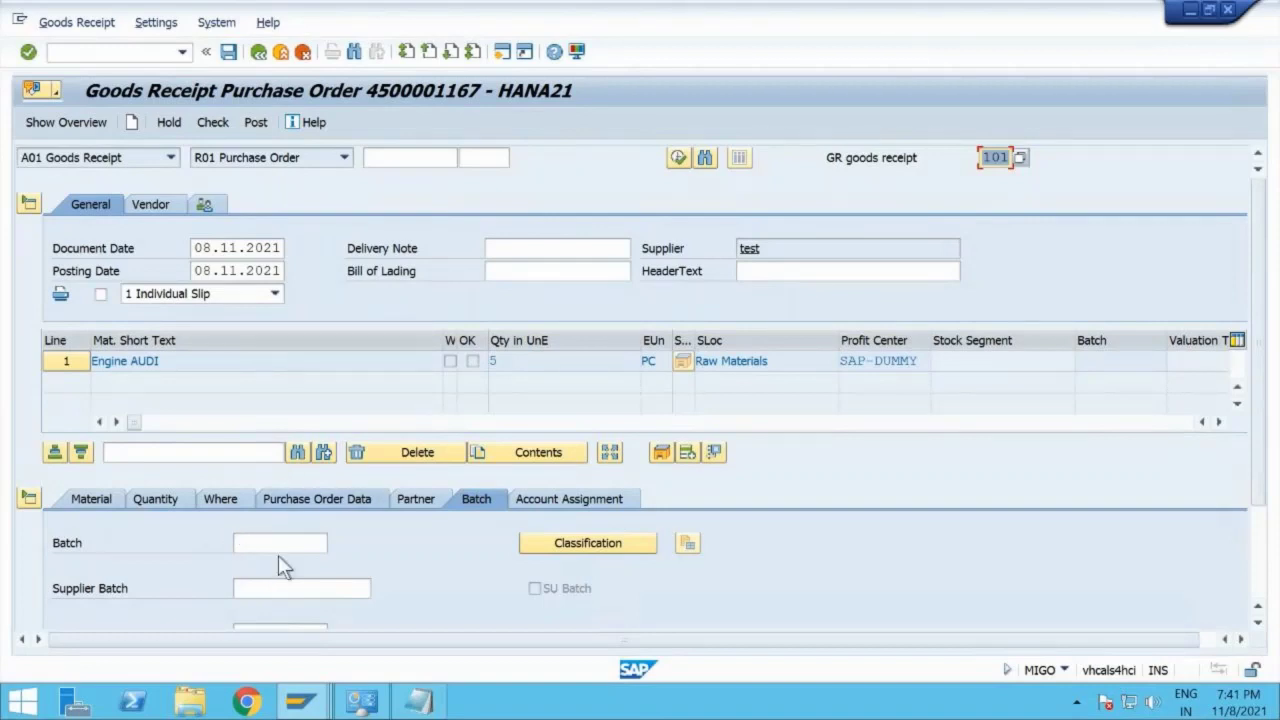
{"action": "left_click", "coordinate": [233, 492]}
{"action": "scroll", "coordinate": [358, 562], "scroll_direction": "down", "scroll_amount": 3}
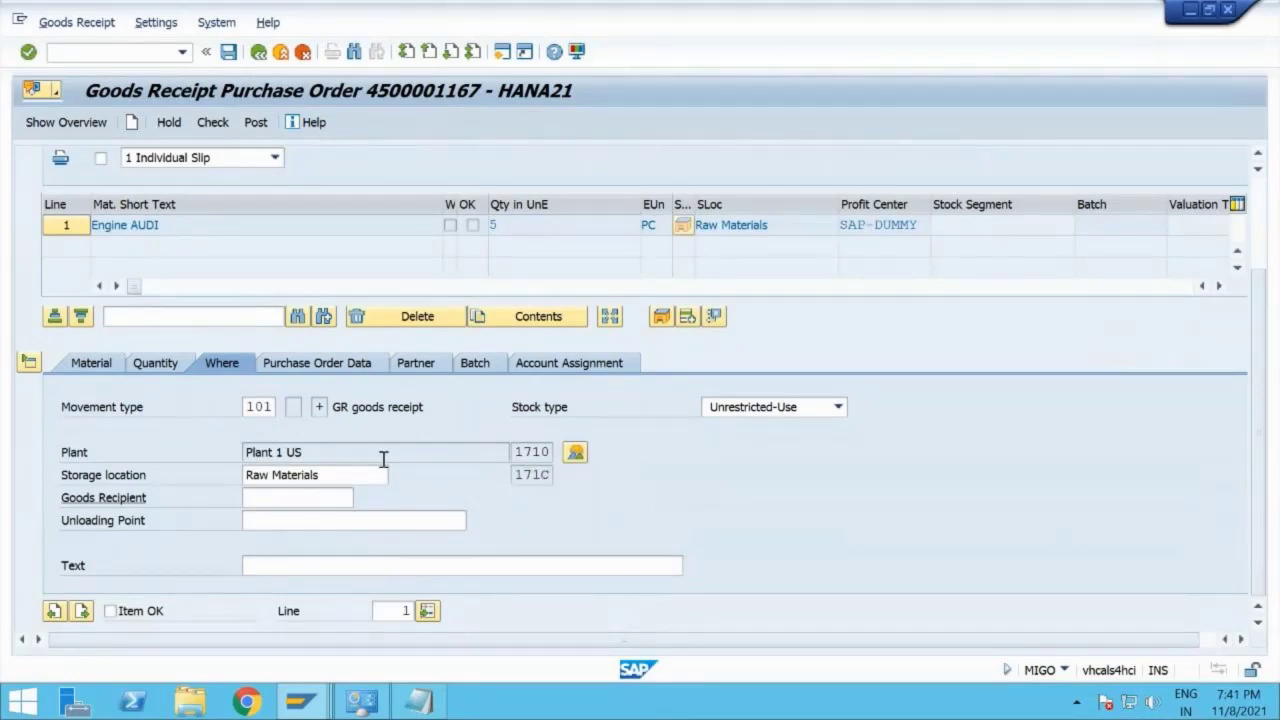
{"action": "left_click", "coordinate": [152, 364]}
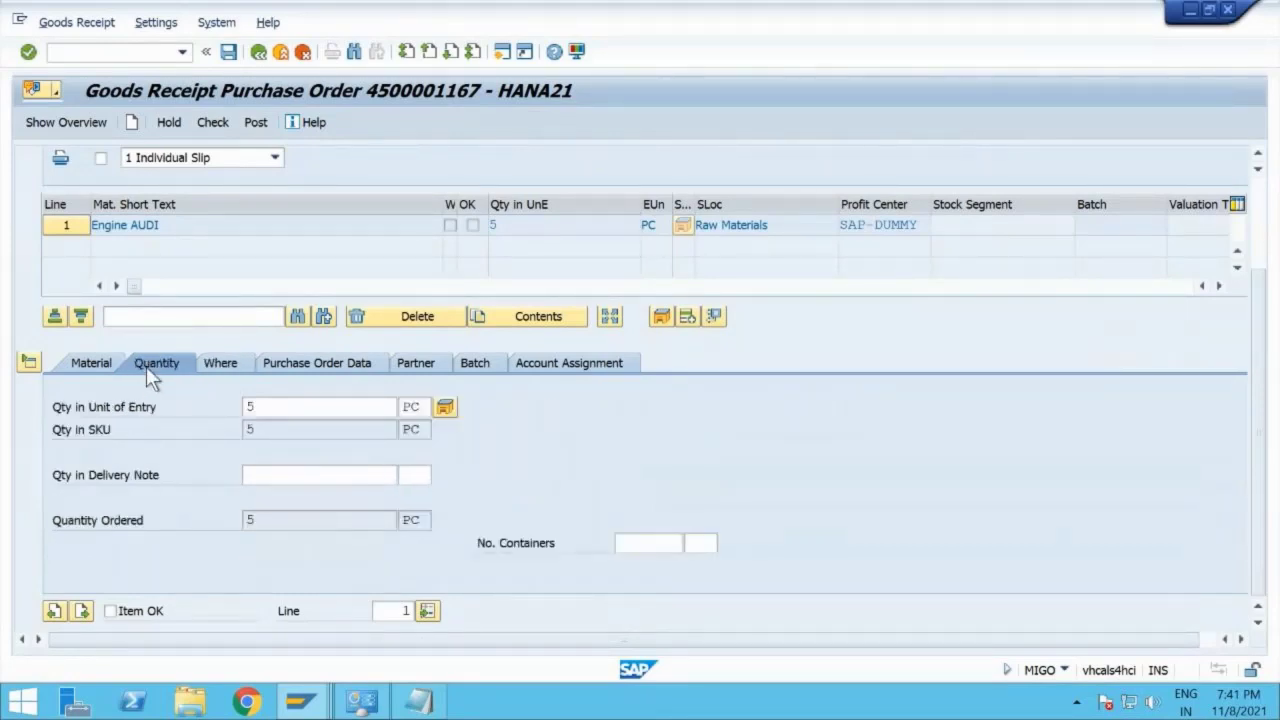
Step: Mark the Engine AUDI item as OK, check the goods receipt and close the message log
{"action": "left_click", "coordinate": [92, 364]}
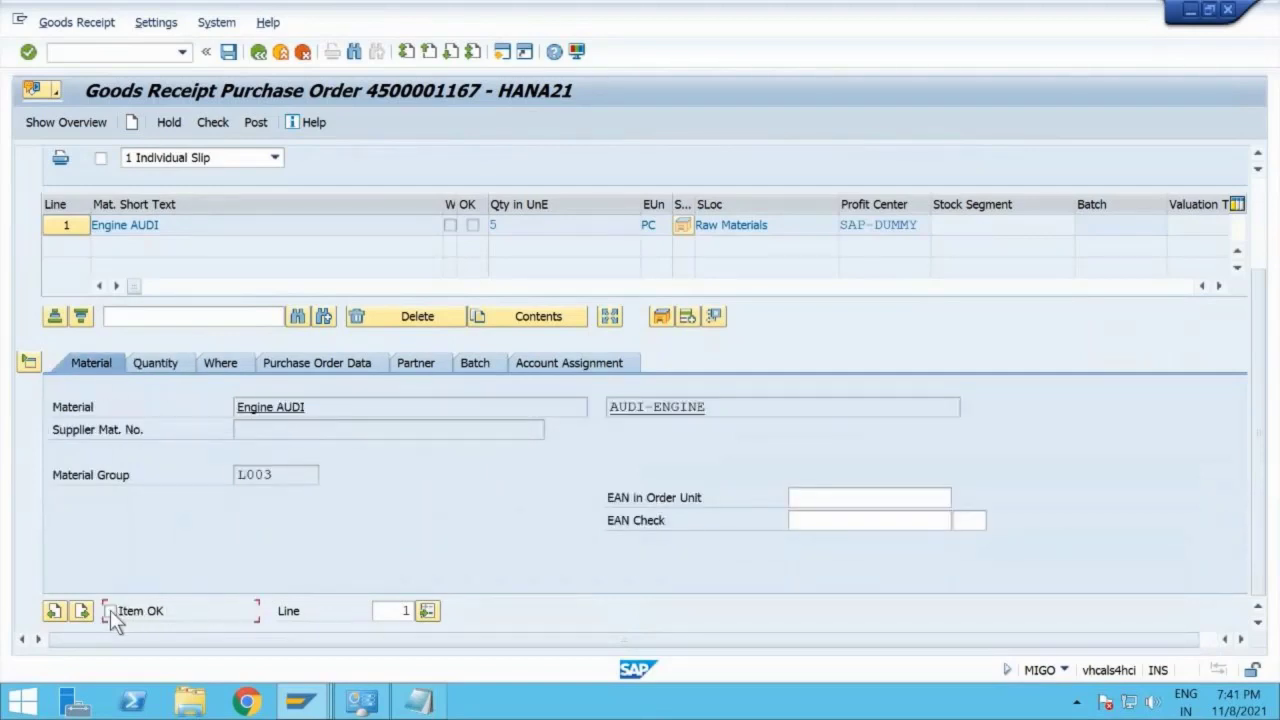
{"action": "left_click", "coordinate": [220, 128]}
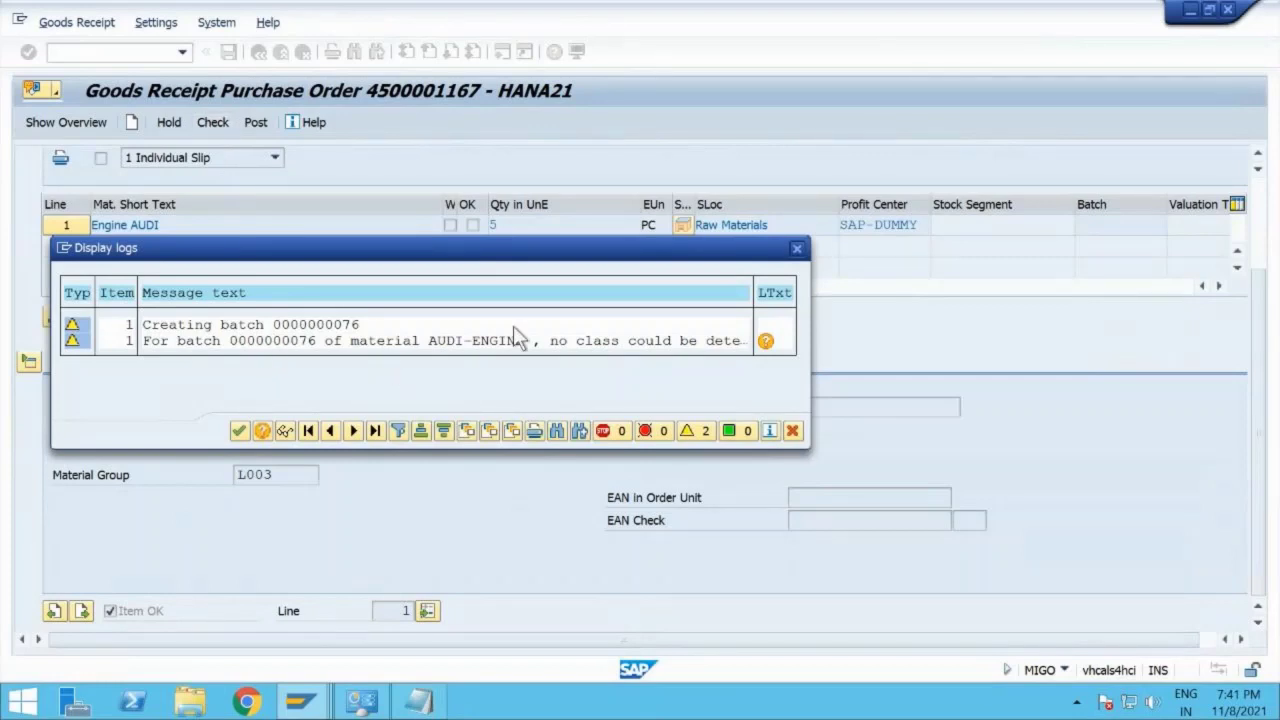
{"action": "left_click", "coordinate": [797, 249]}
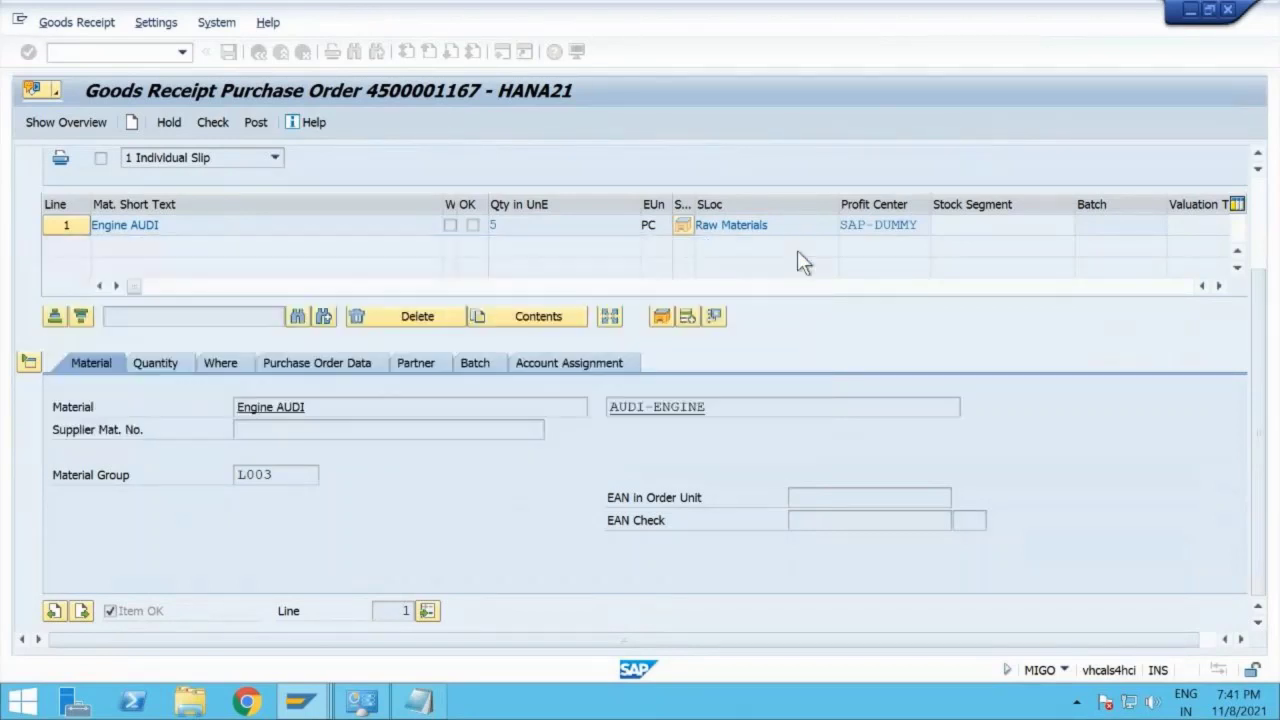
Step: Open the Change Material transaction MM02 in a new session and try to open the material ENGINE AUDI
{"action": "left_click", "coordinate": [315, 406]}
{"action": "left_click_drag", "start_coordinate": [315, 406], "coordinate": [211, 413]}
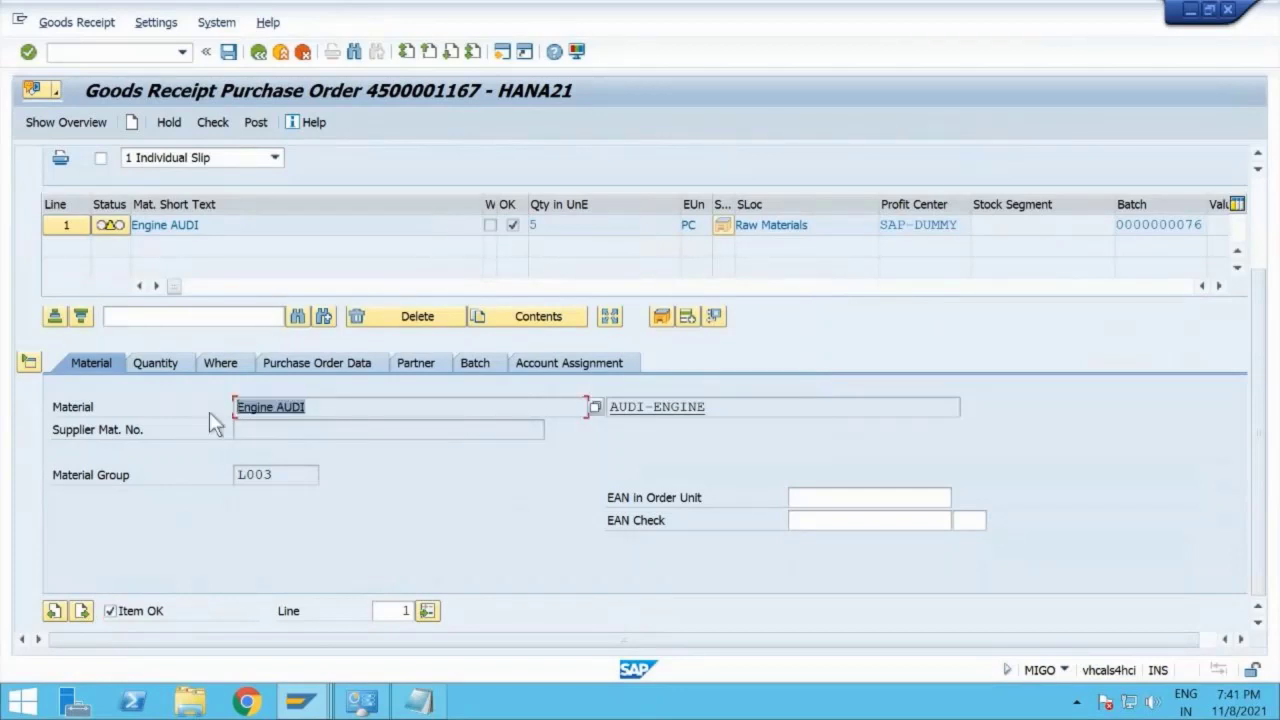
{"action": "left_click", "coordinate": [209, 411]}
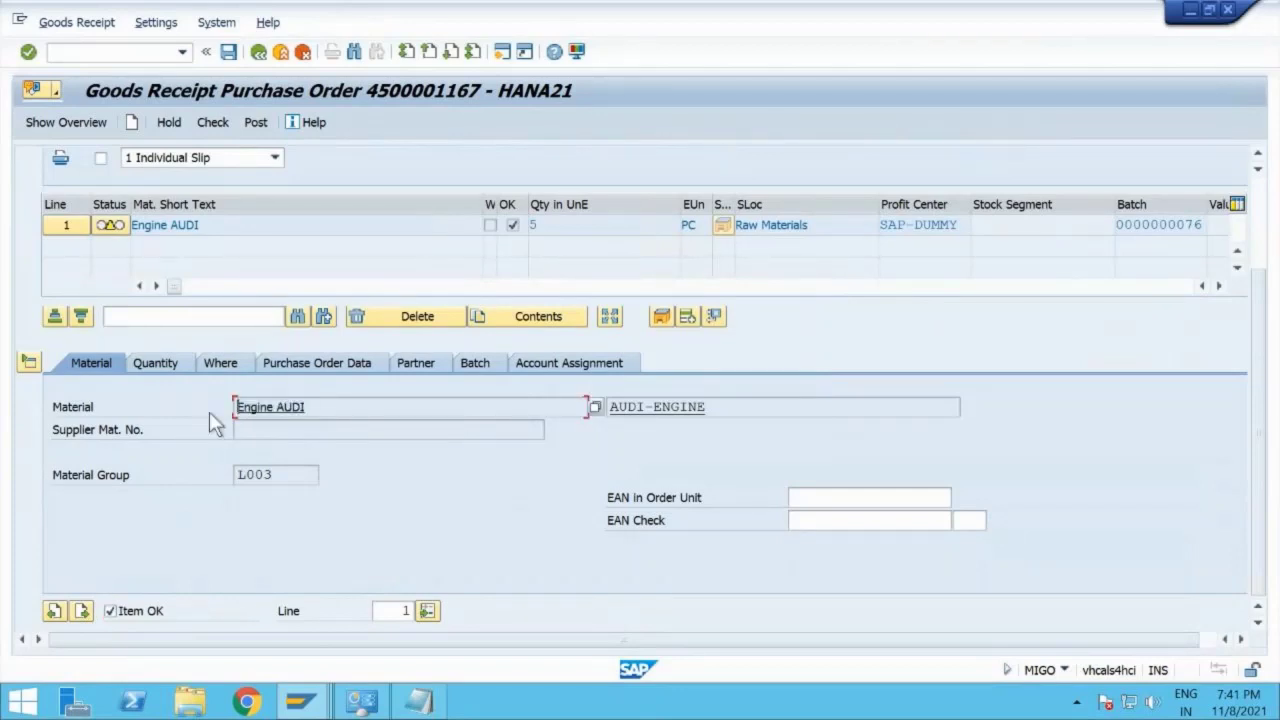
{"action": "left_click", "coordinate": [127, 52]}
{"action": "type", "text": "/omm"}
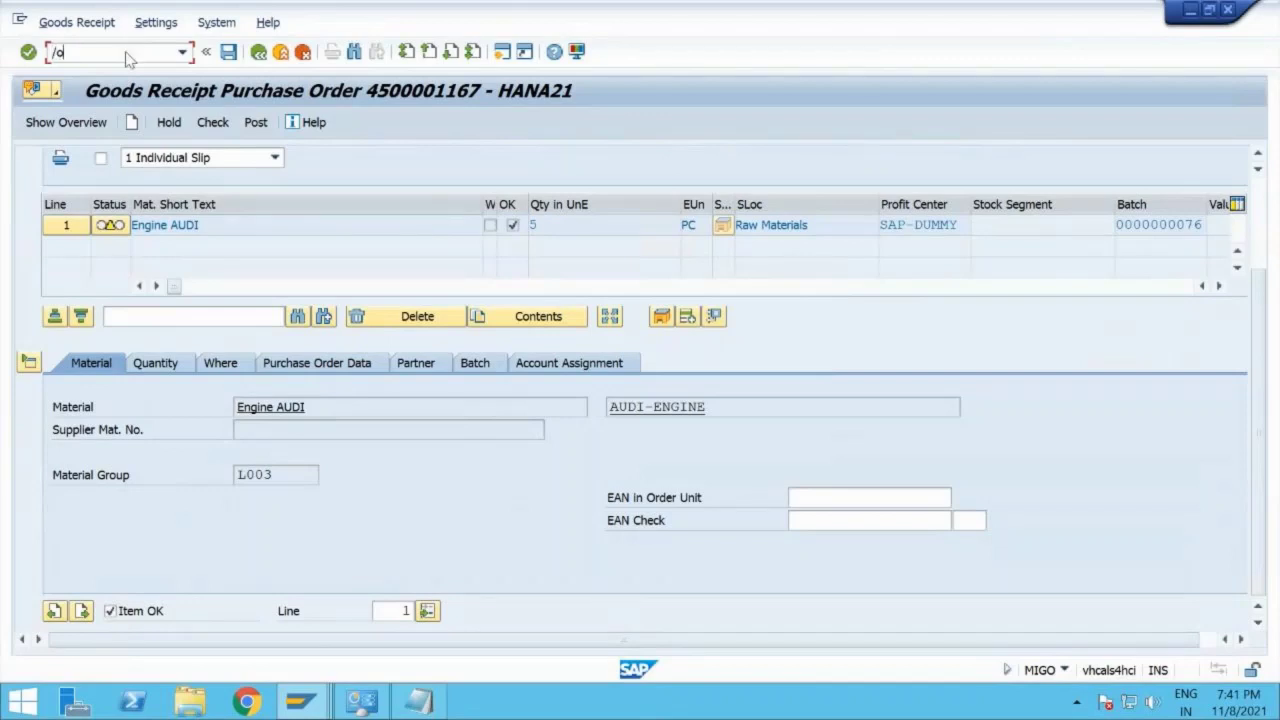
{"action": "type", "text": "0"}
{"action": "type", "text": "2"}
{"action": "key", "text": "Return"}
{"action": "key", "text": "Return"}
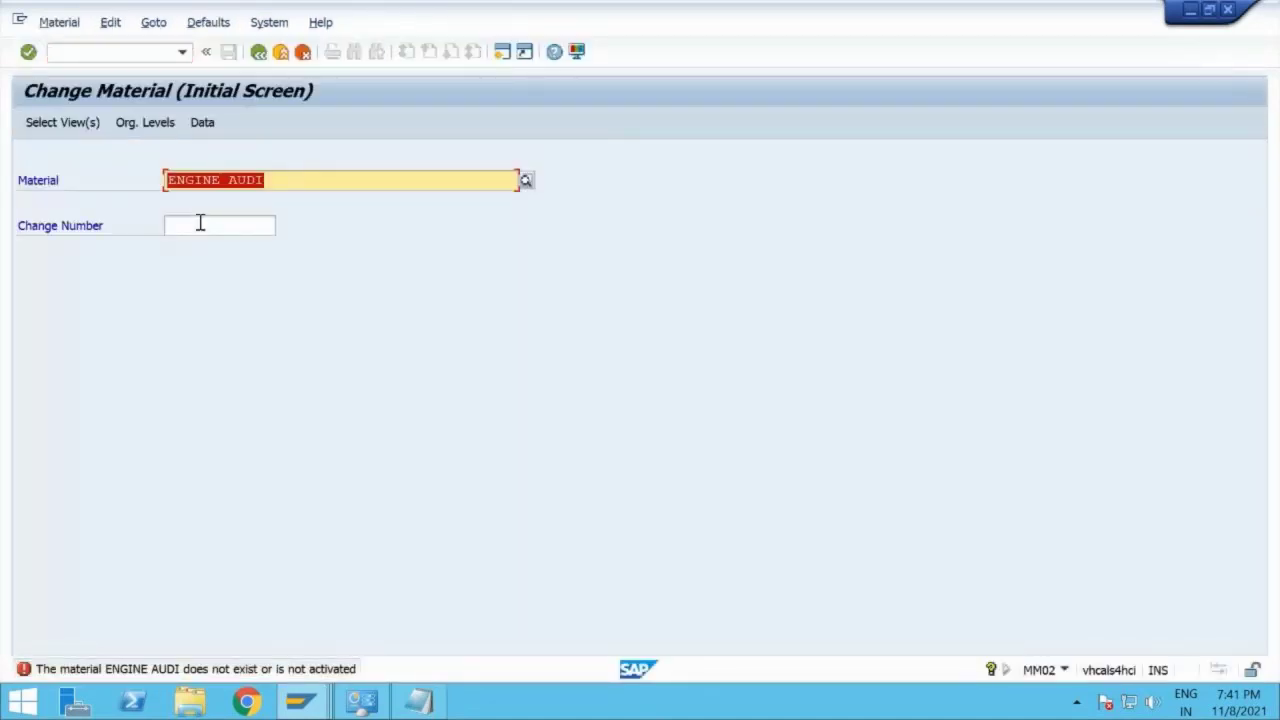
Step: Look up the item's material number in the goods receipt and open AUDI-ENGINE in Change Material with the preselected views
{"action": "key", "text": "alt+Tab"}
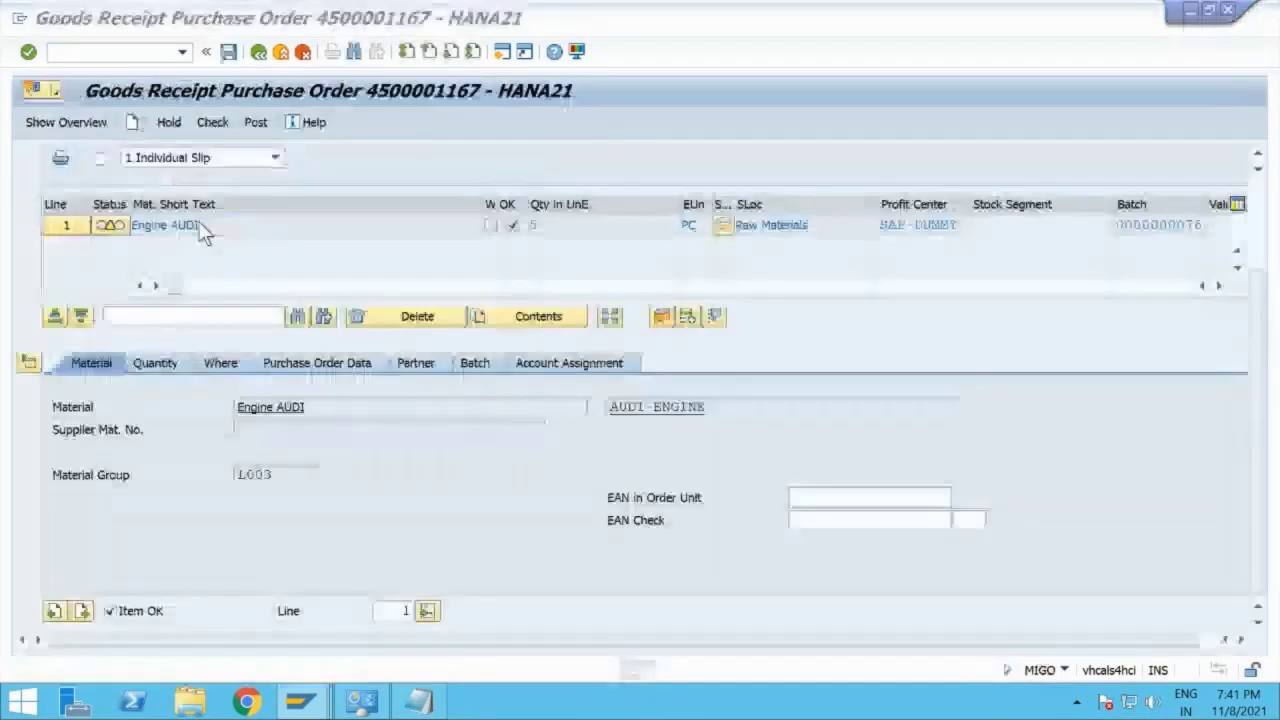
{"action": "left_click", "coordinate": [714, 407]}
{"action": "key", "text": "alt+Tab"}
{"action": "type", "text": "AUDI-ENGINE"}
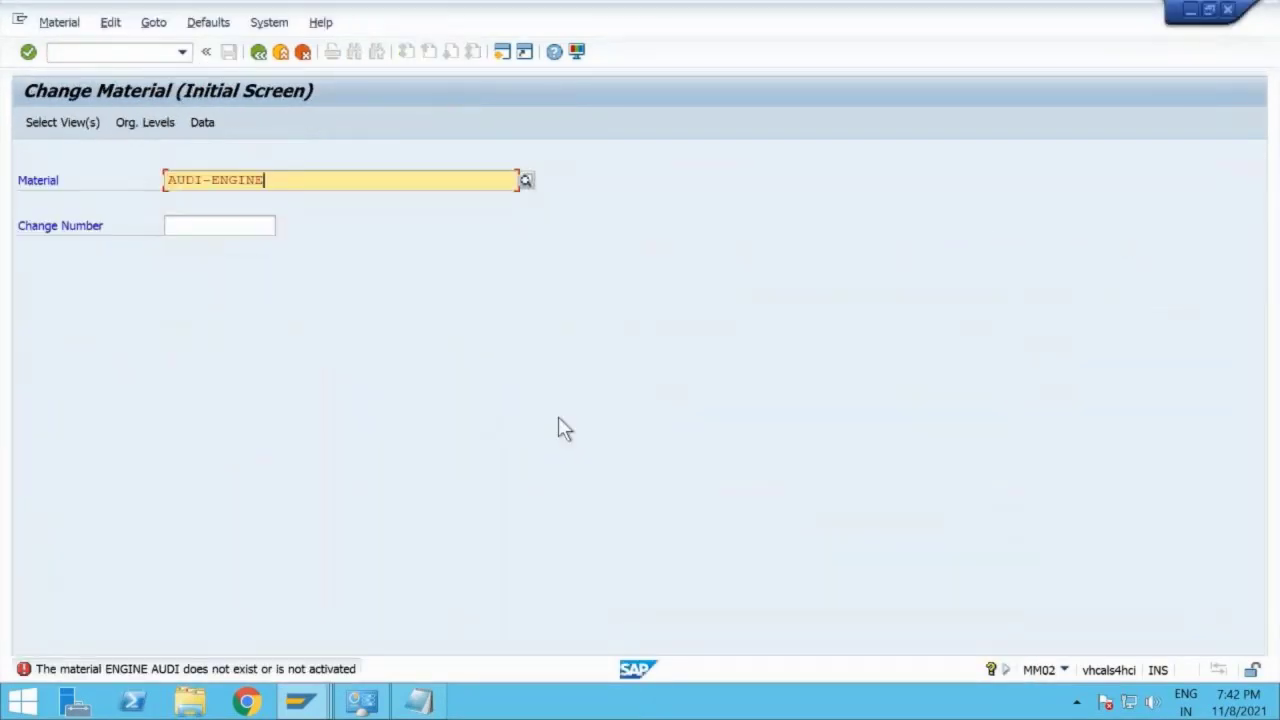
{"action": "key", "text": "Return"}
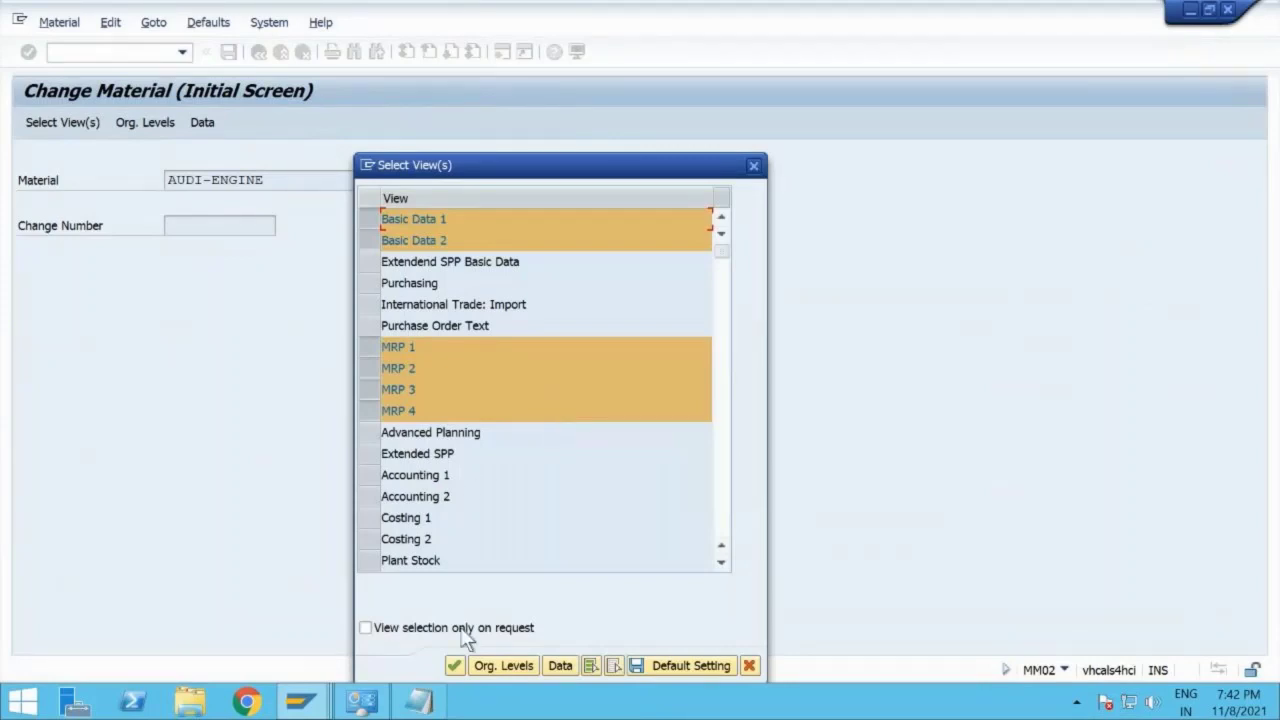
{"action": "left_click", "coordinate": [455, 665]}
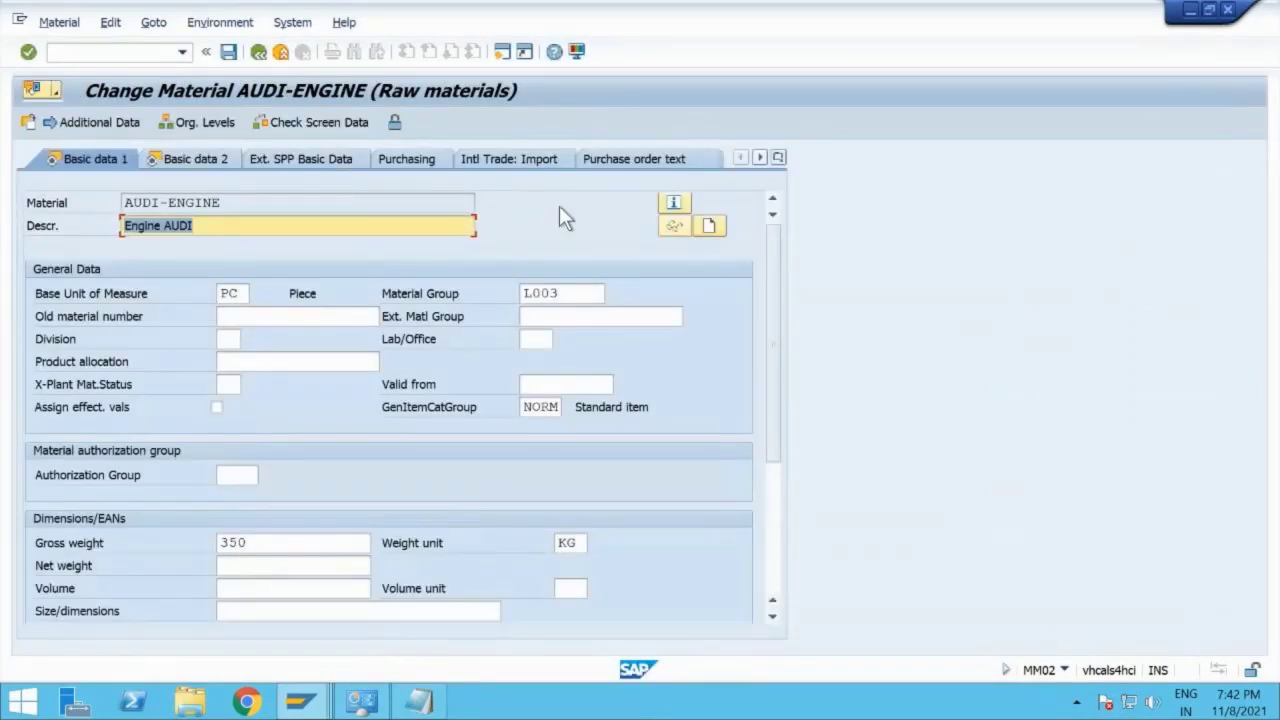
Step: Turn off both batch management settings in AUDI-ENGINE's Purchasing view for plant 1710 and save the material
{"action": "left_click", "coordinate": [778, 157]}
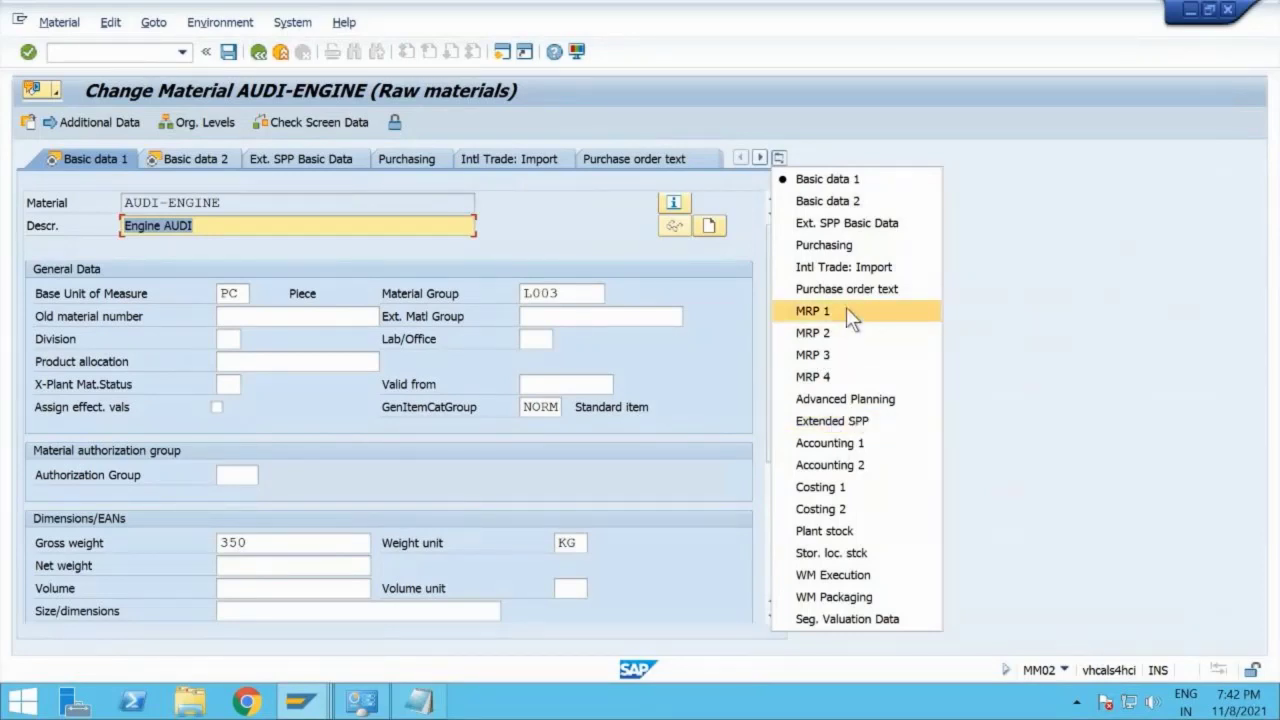
{"action": "left_click", "coordinate": [843, 246]}
{"action": "type", "text": "1710"}
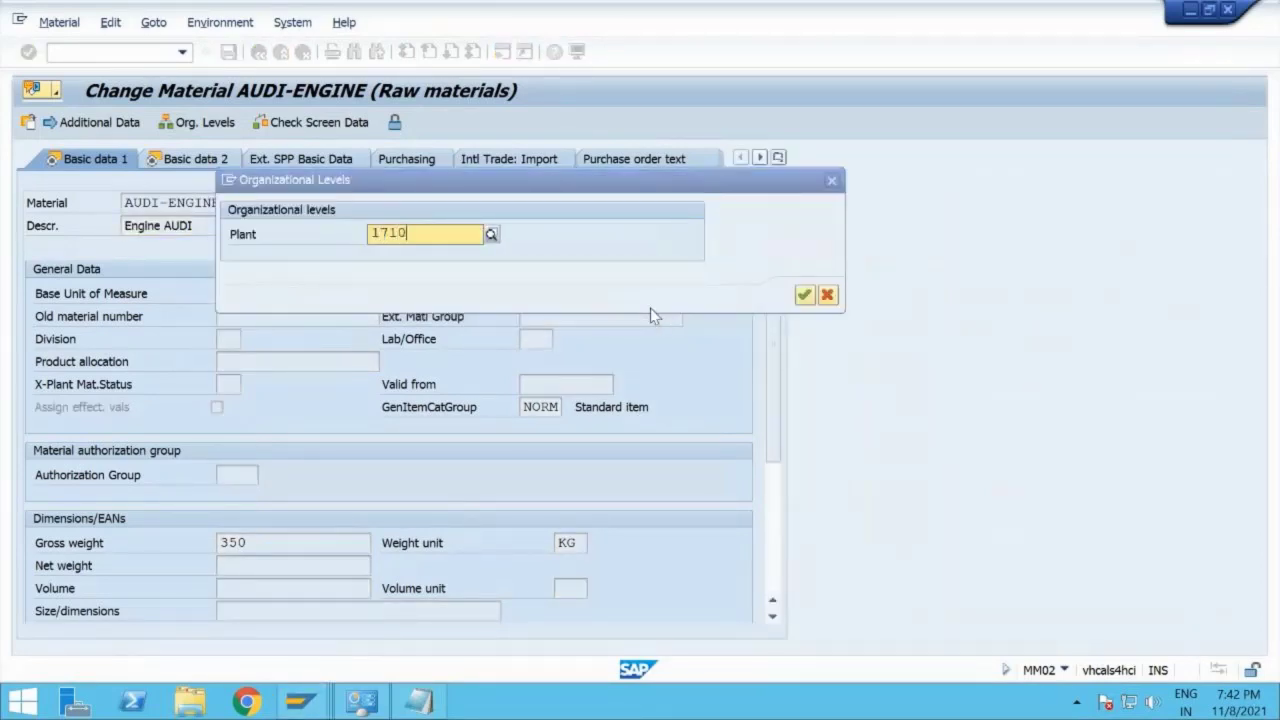
{"action": "key", "text": "Return"}
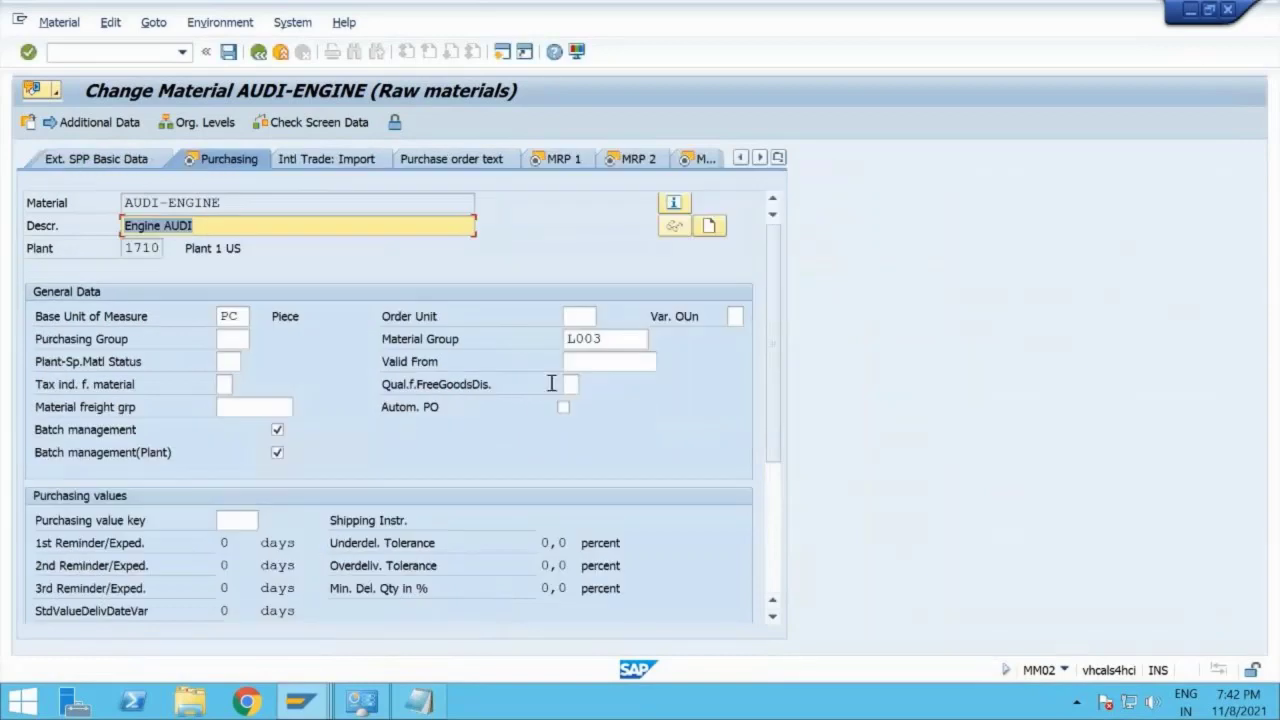
{"action": "left_click", "coordinate": [278, 428]}
{"action": "left_click", "coordinate": [278, 453]}
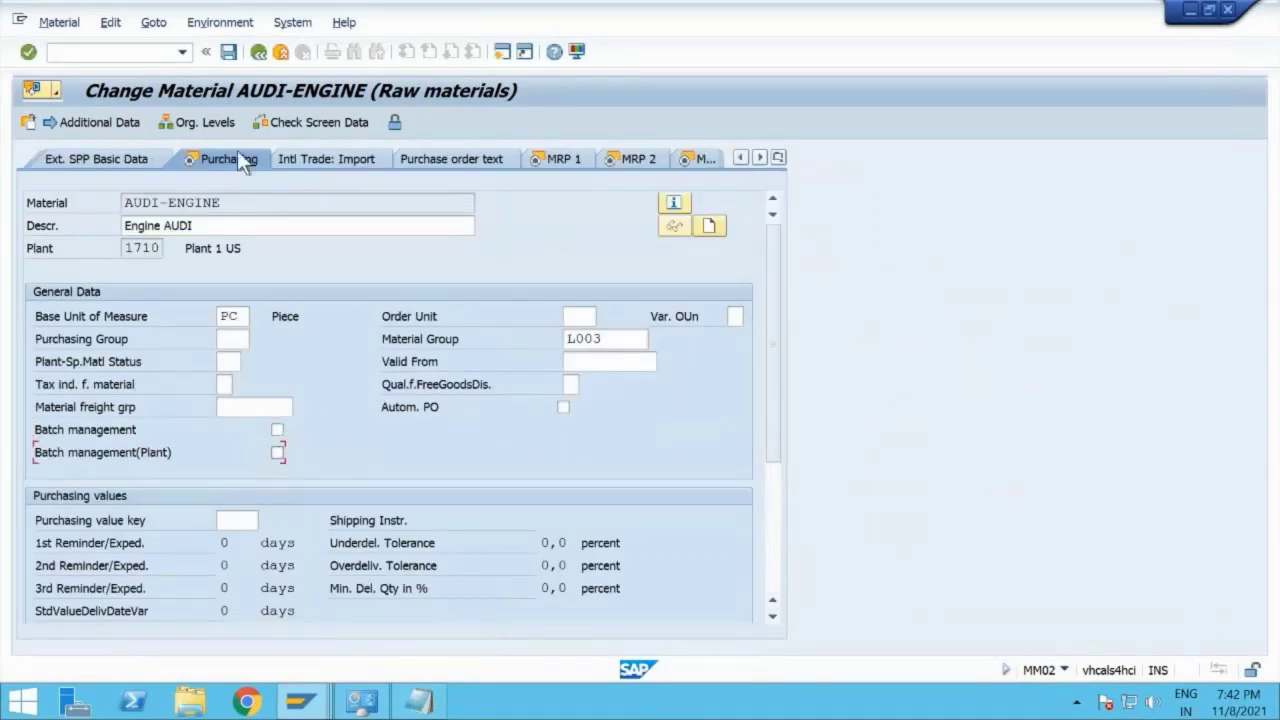
{"action": "left_click", "coordinate": [229, 52]}
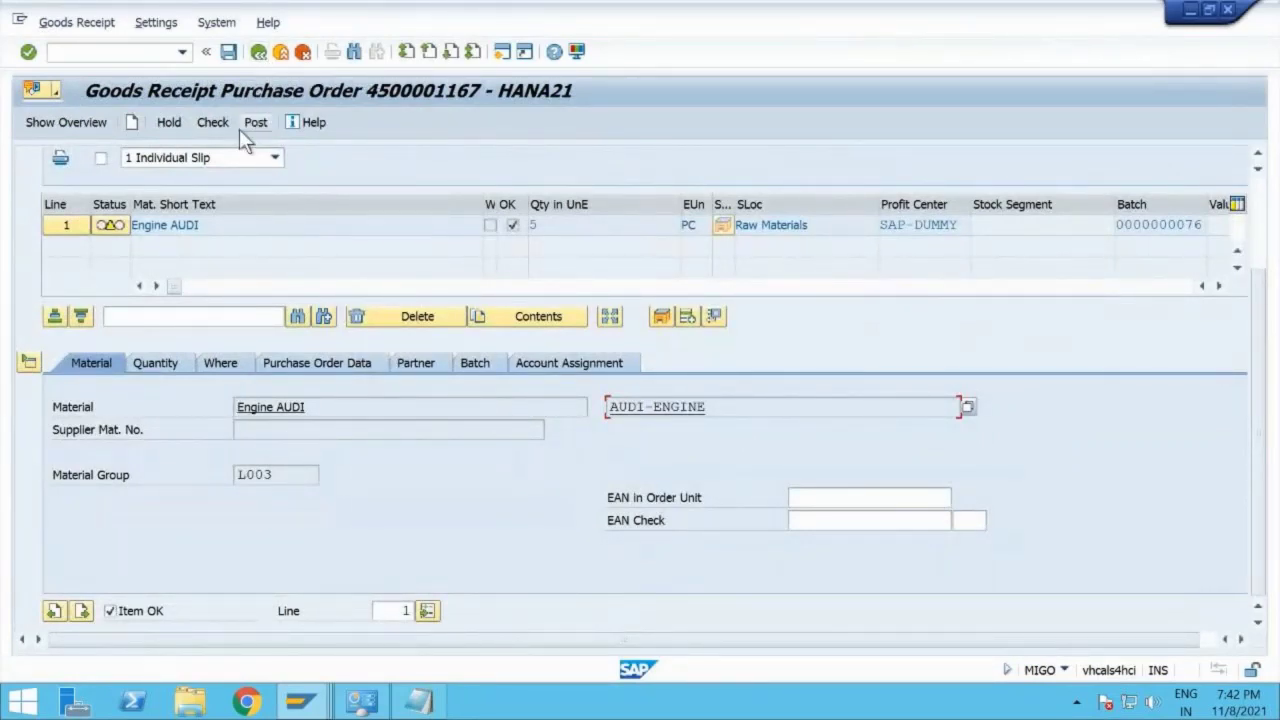
Step: Restart the MIGO transaction and reload the Engine AUDI purchase order into a new goods receipt
{"action": "left_click", "coordinate": [138, 53]}
{"action": "type", "text": "/nmigo"}
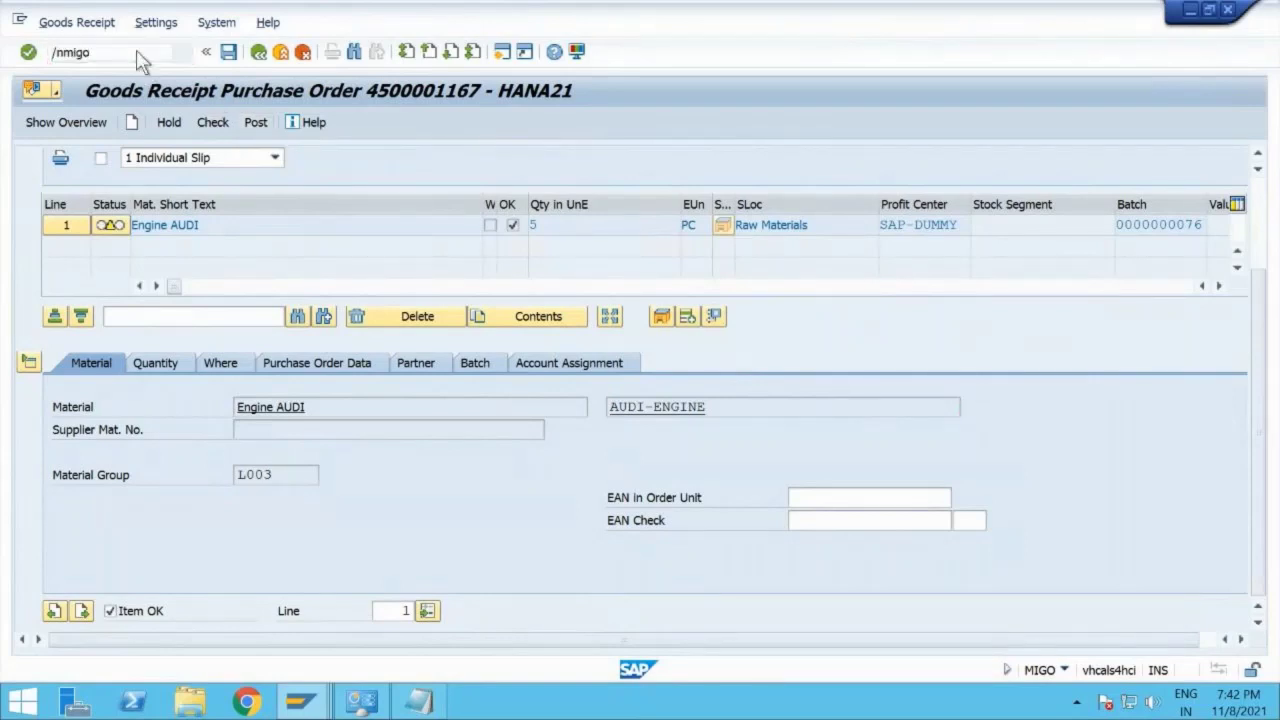
{"action": "key", "text": "Return"}
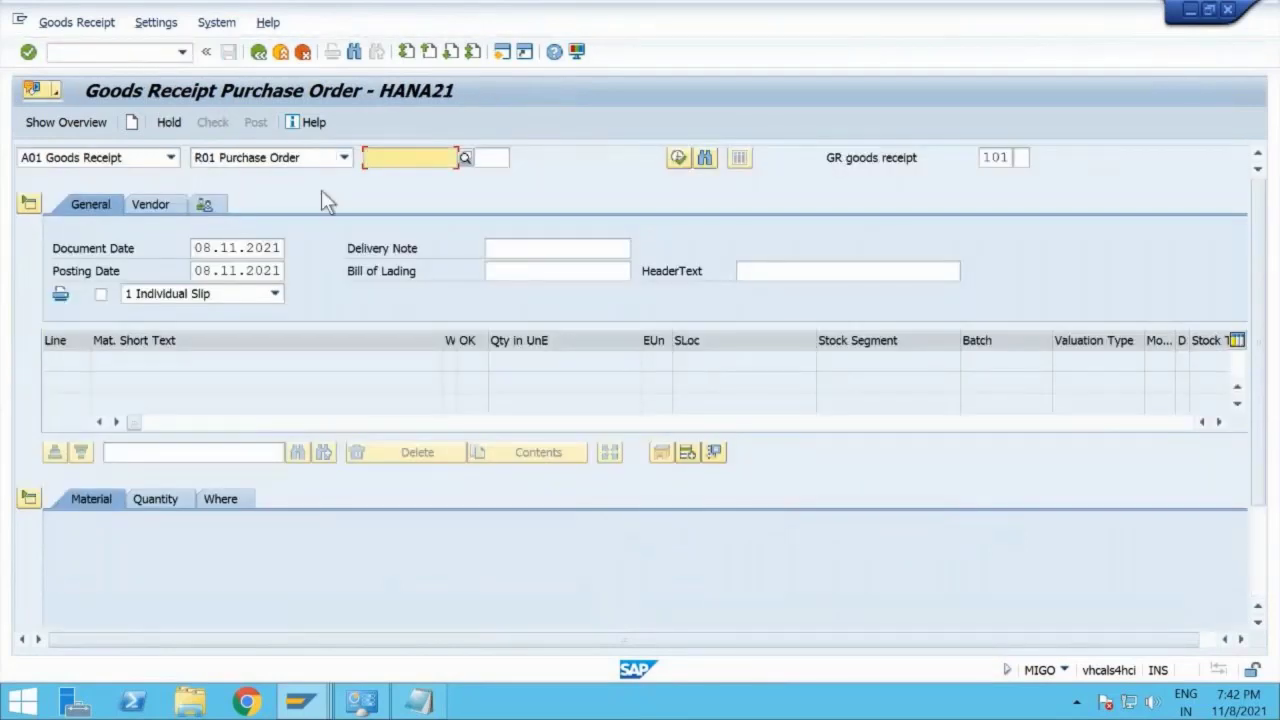
{"action": "left_click", "coordinate": [392, 174]}
{"action": "key", "text": "Return"}
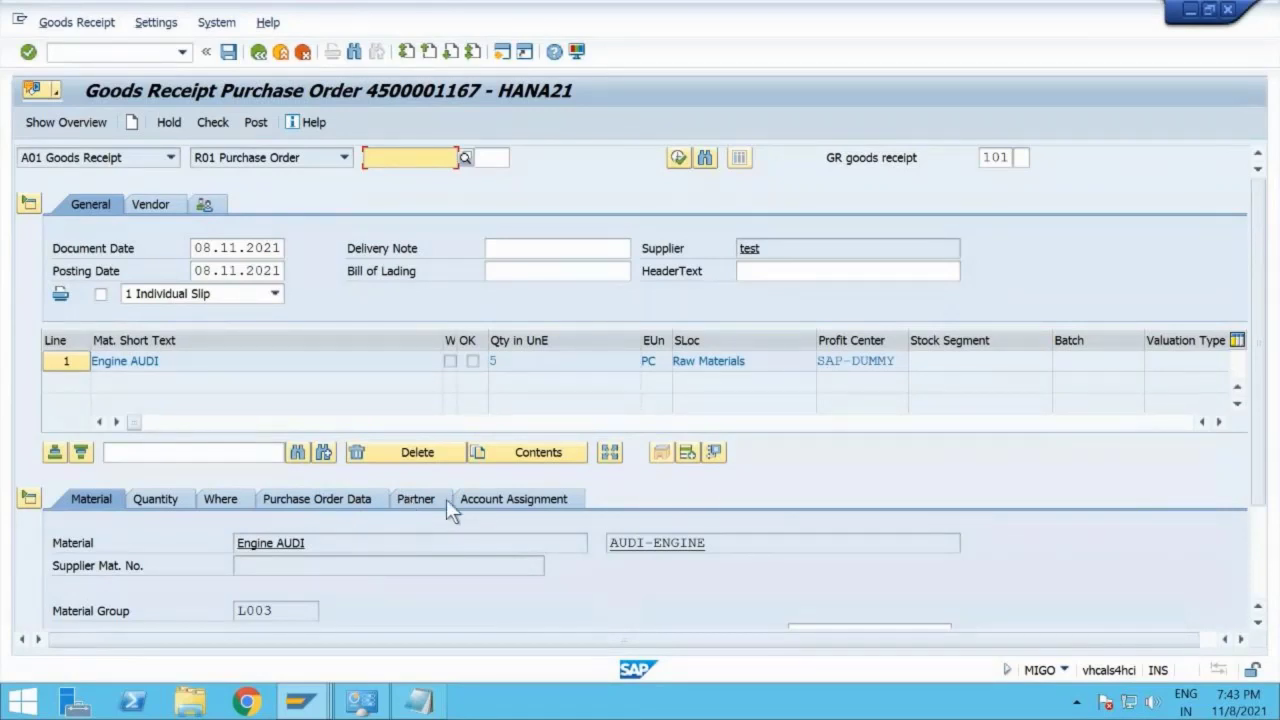
Step: Mark the Engine AUDI item as OK, check the goods receipt and post it
{"action": "scroll", "coordinate": [401, 514], "scroll_direction": "down", "scroll_amount": 5}
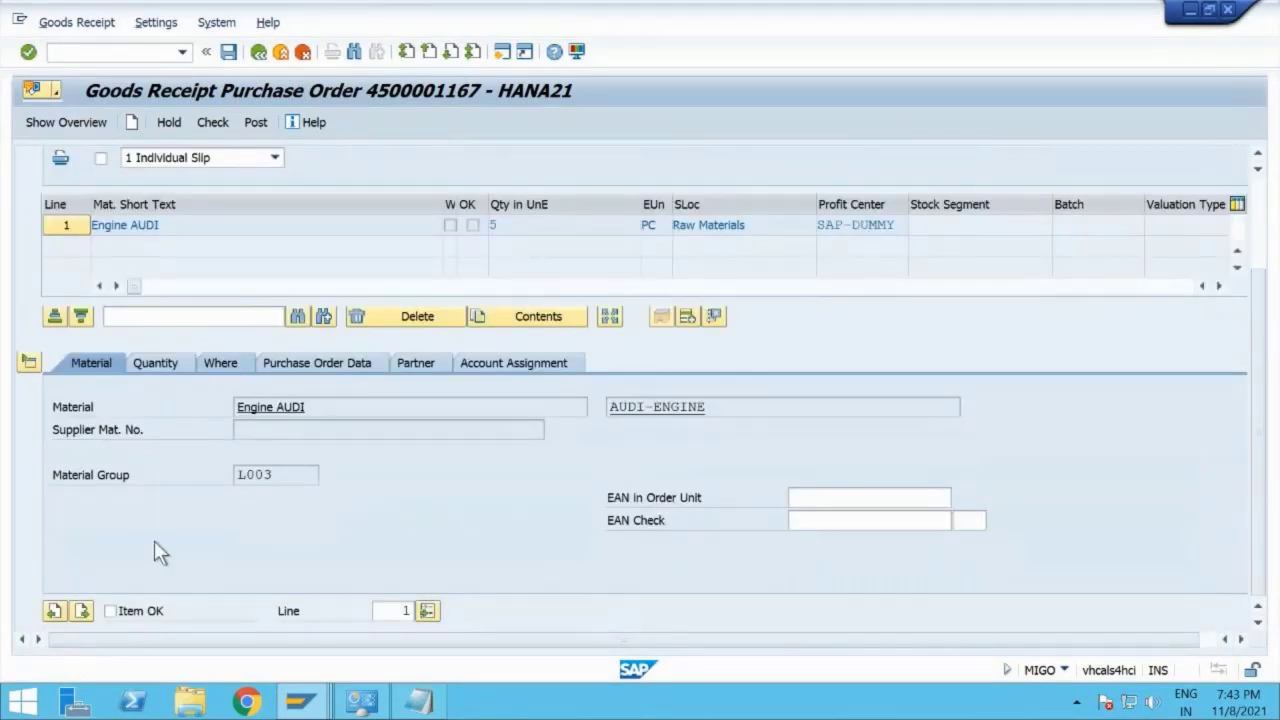
{"action": "left_click", "coordinate": [109, 611]}
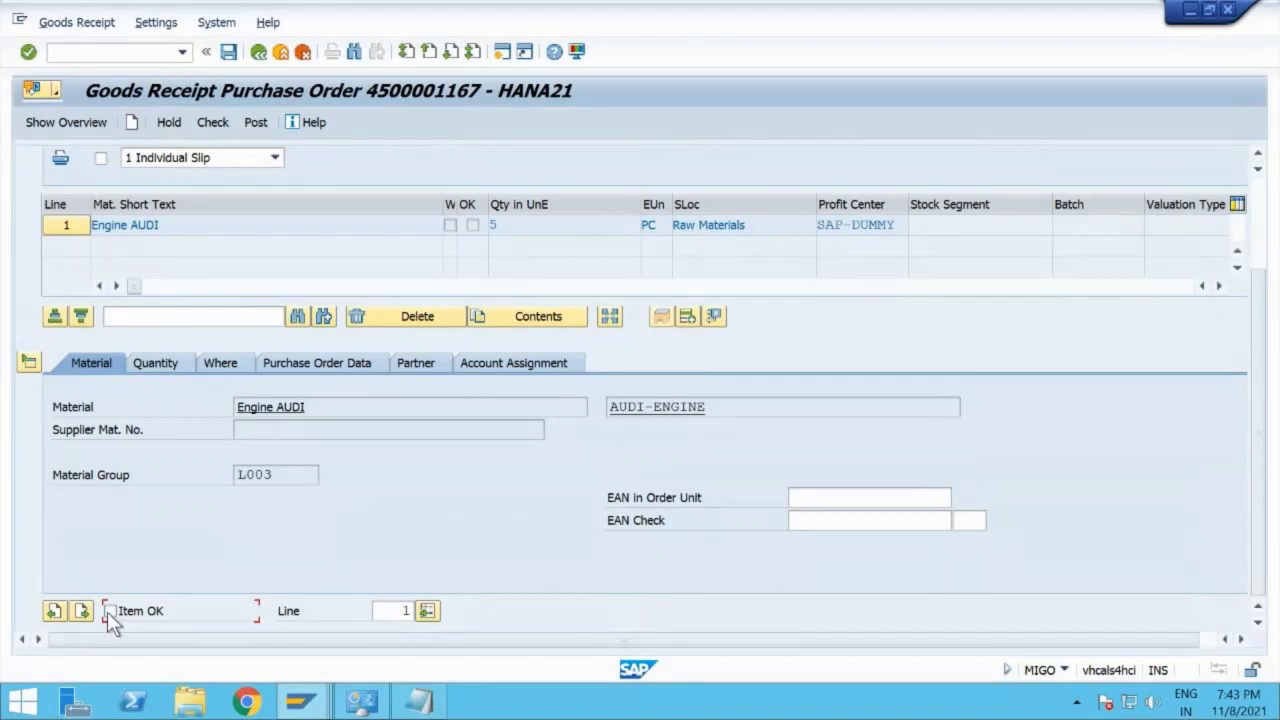
{"action": "left_click", "coordinate": [218, 126]}
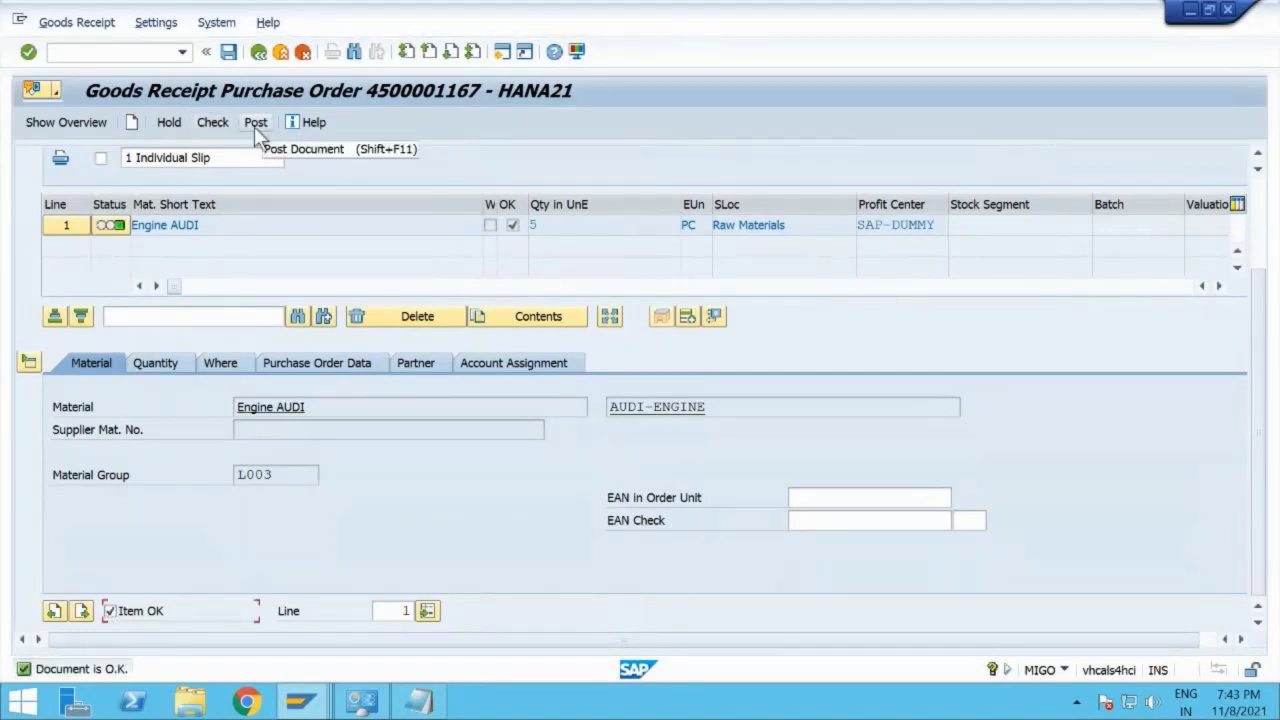
{"action": "left_click", "coordinate": [255, 127]}
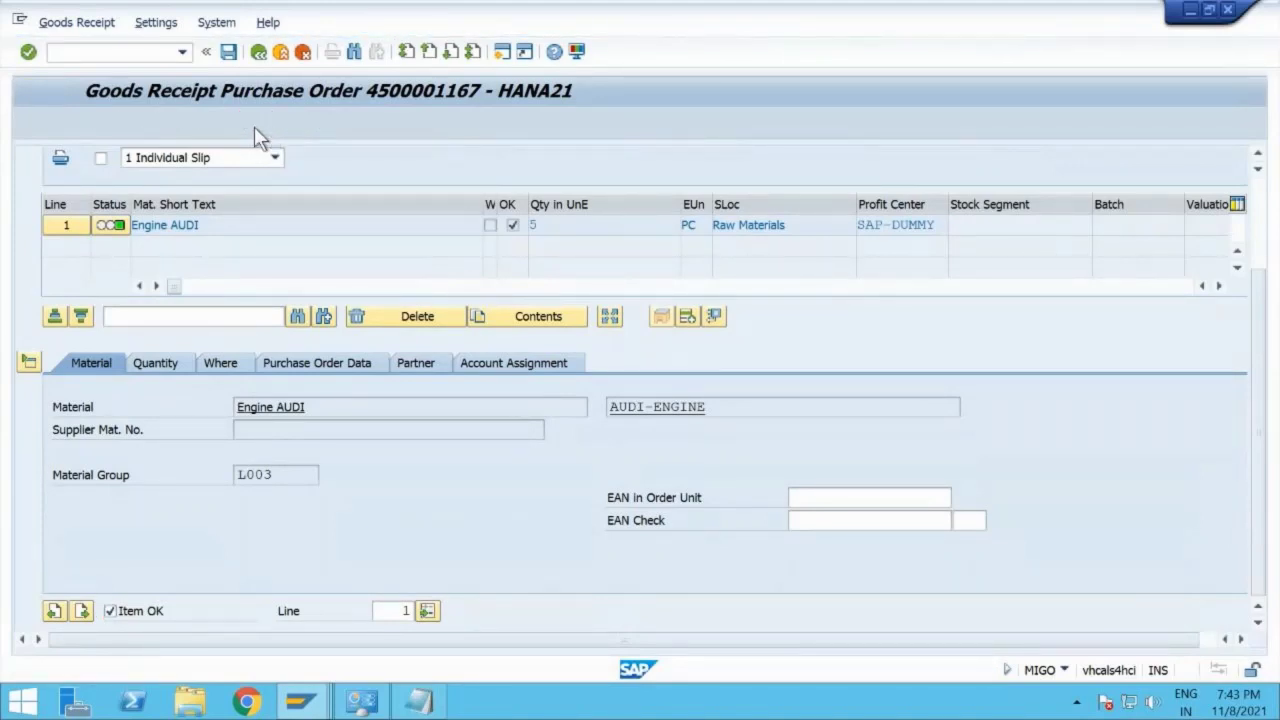
Step: Run the stock overview MMBE in the material session and examine AUDI-ENGINE's unrestricted stock in plant 1710
{"action": "left_click", "coordinate": [300, 702]}
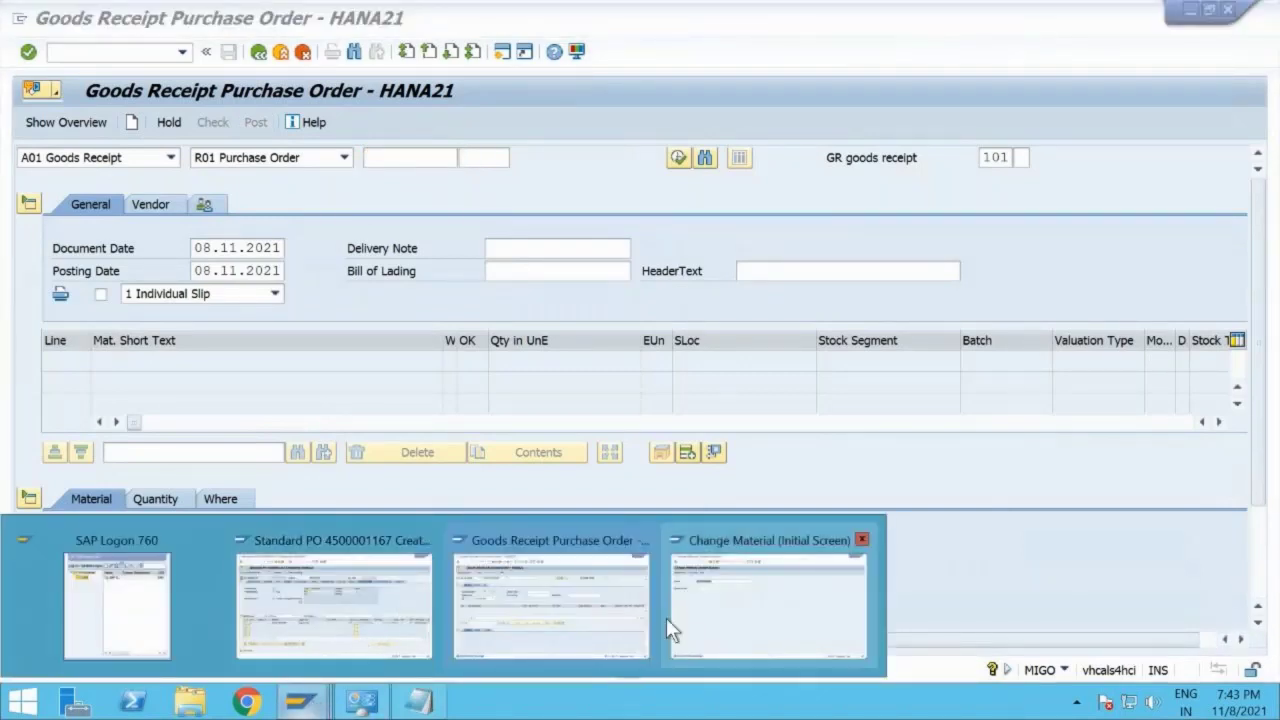
{"action": "left_click", "coordinate": [751, 594]}
{"action": "left_click", "coordinate": [127, 56]}
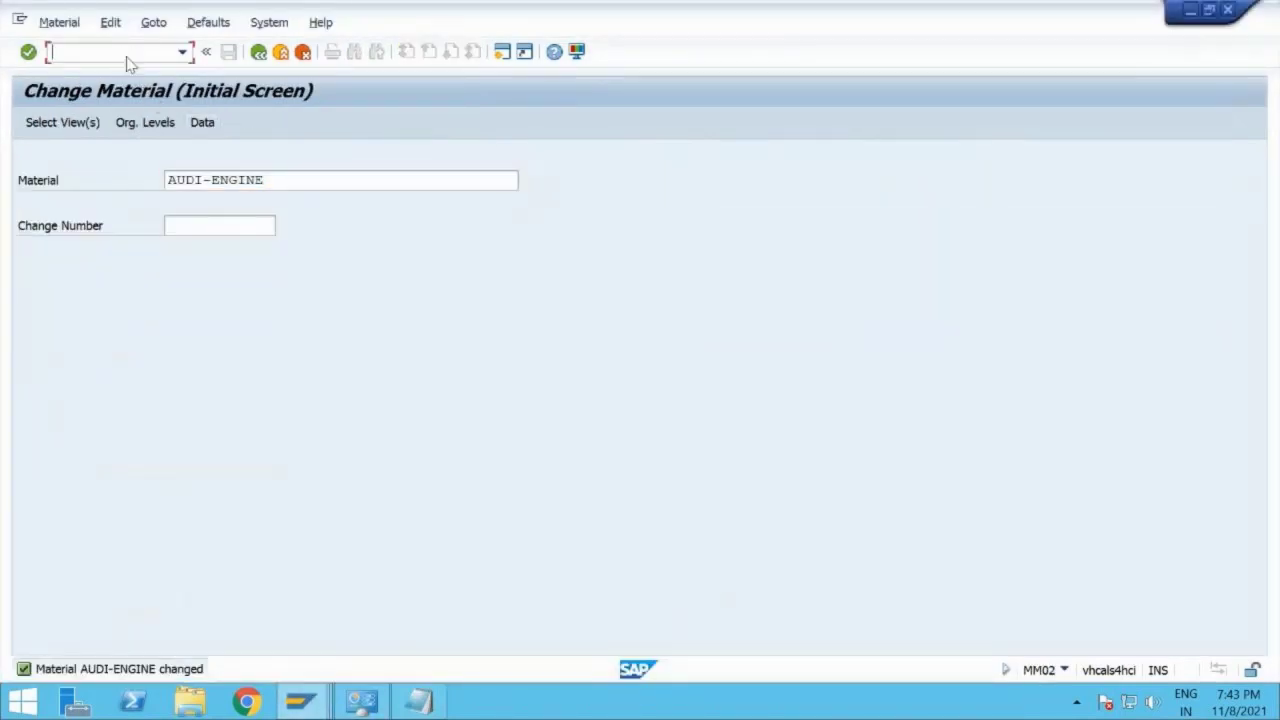
{"action": "type", "text": "/nmmbe"}
{"action": "key", "text": "Return"}
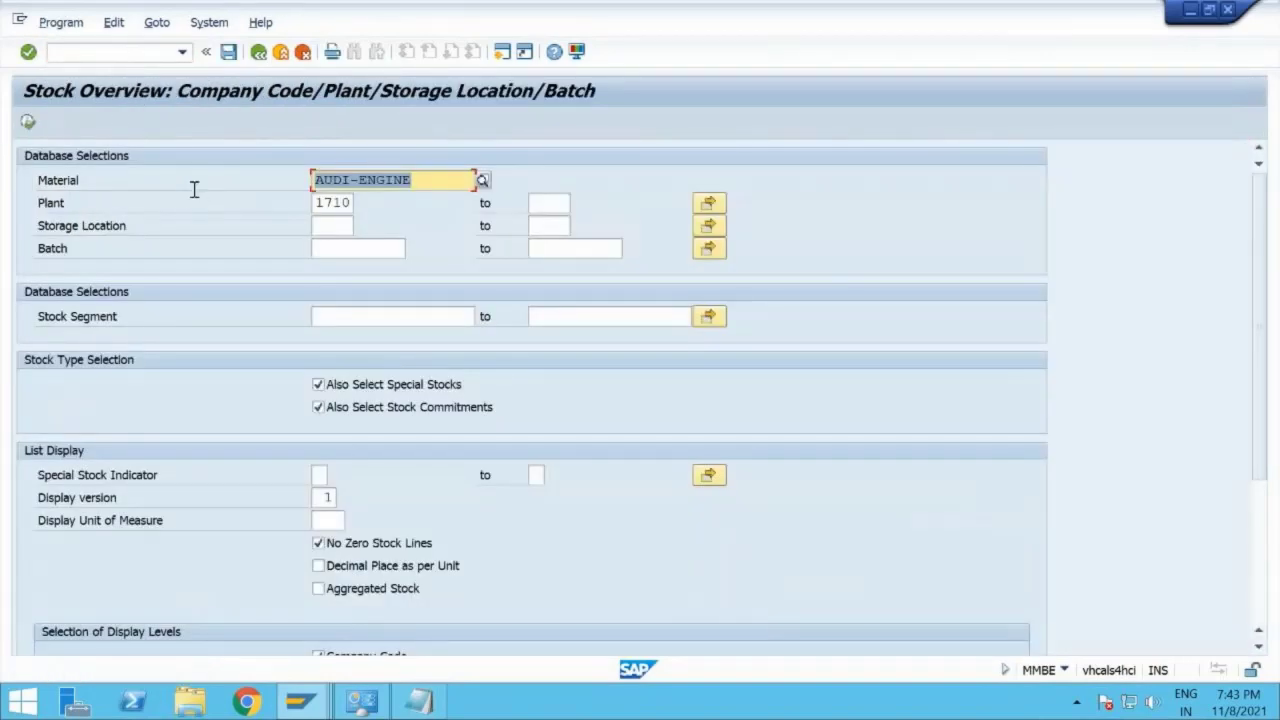
{"action": "left_click", "coordinate": [28, 121]}
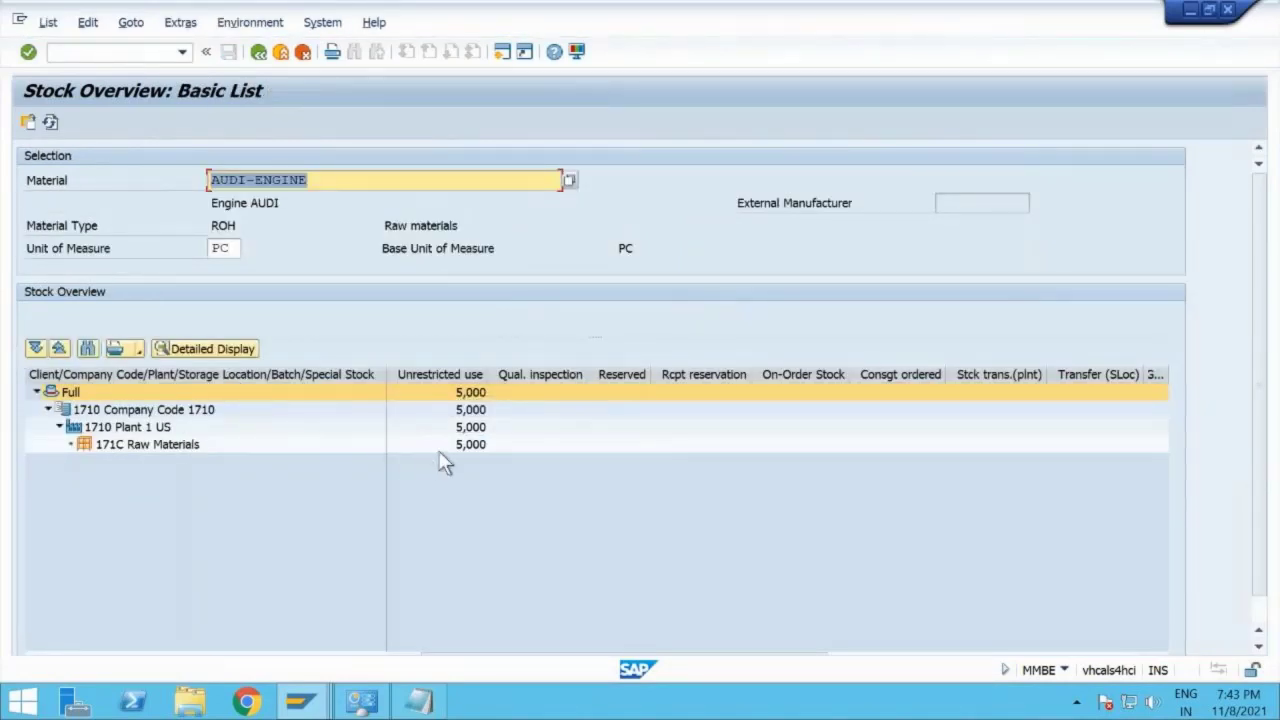
{"action": "left_click", "coordinate": [463, 448]}
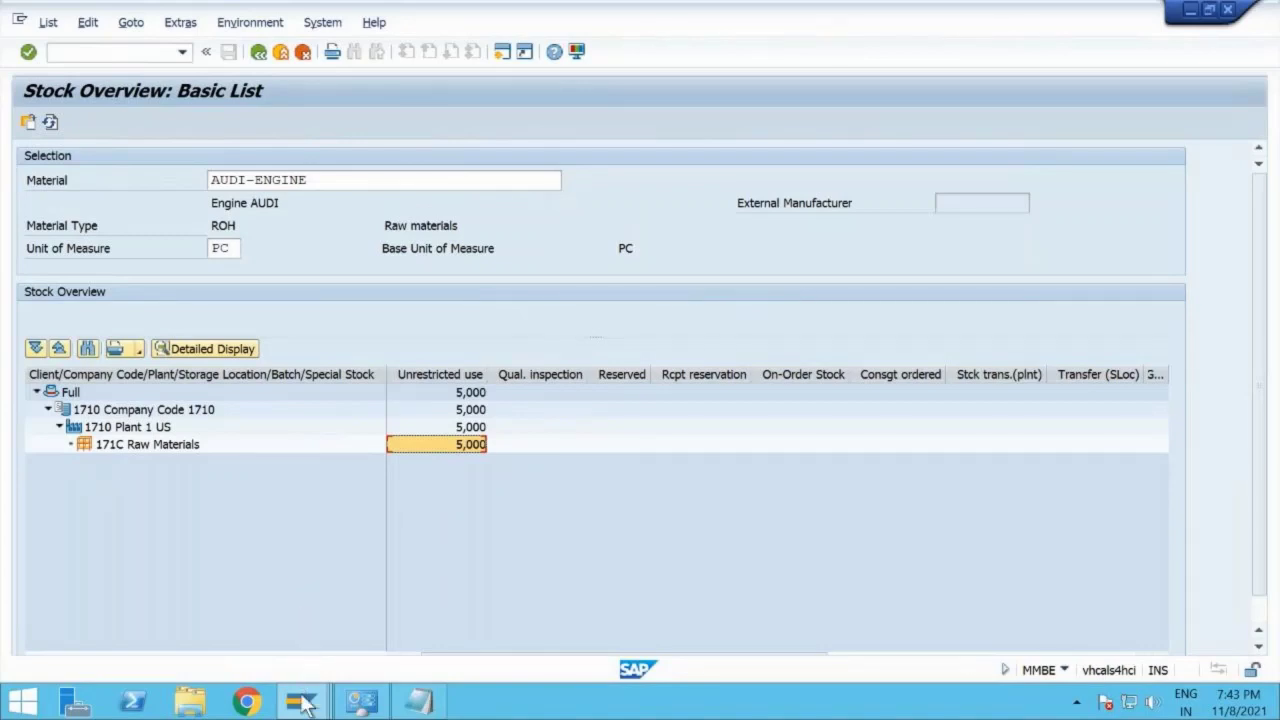
Step: Return from the displayed purchase order to the stock/requirements list and load it for material WINDSHIELD-AUDI
{"action": "mouse_move", "coordinate": [300, 702]}
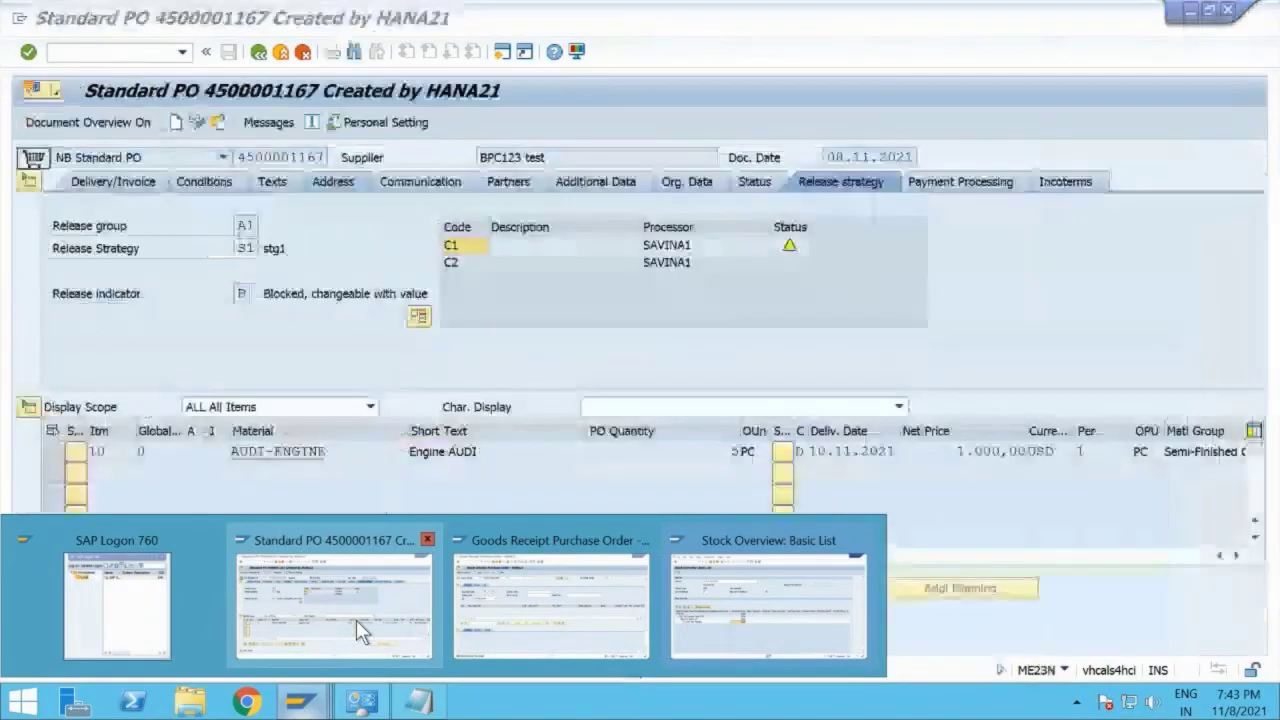
{"action": "left_click", "coordinate": [356, 620]}
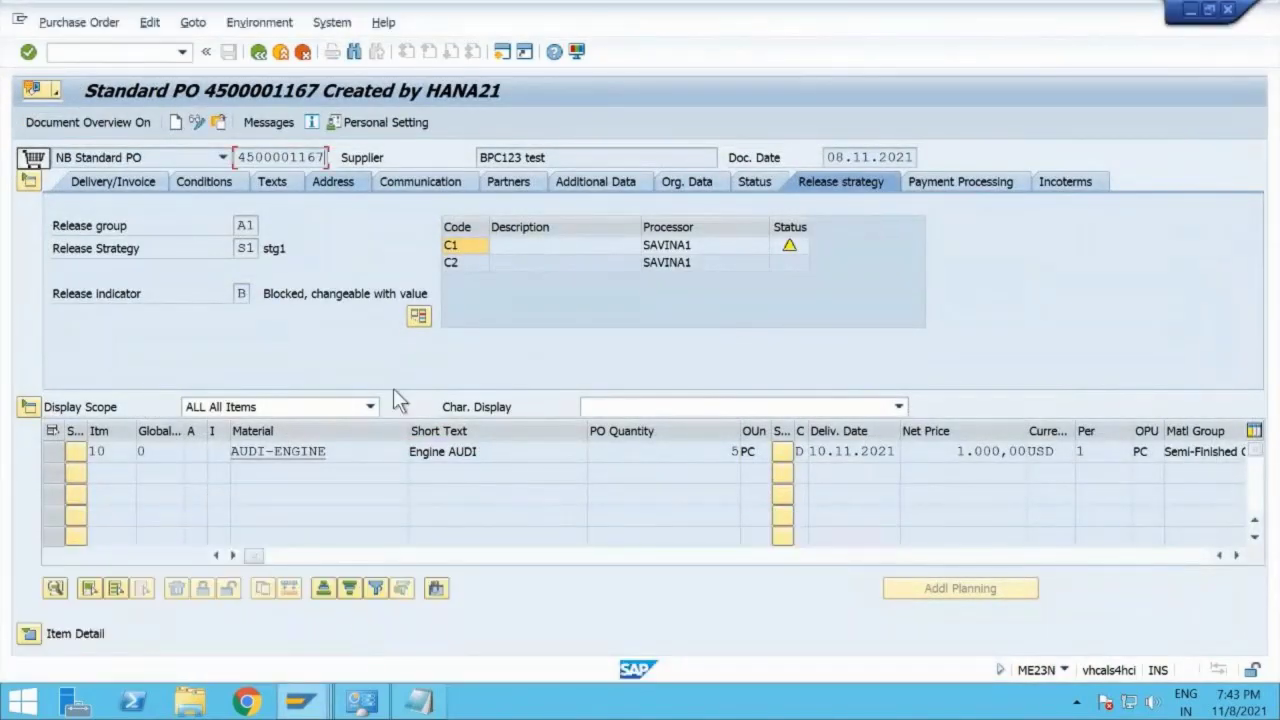
{"action": "left_click", "coordinate": [261, 56]}
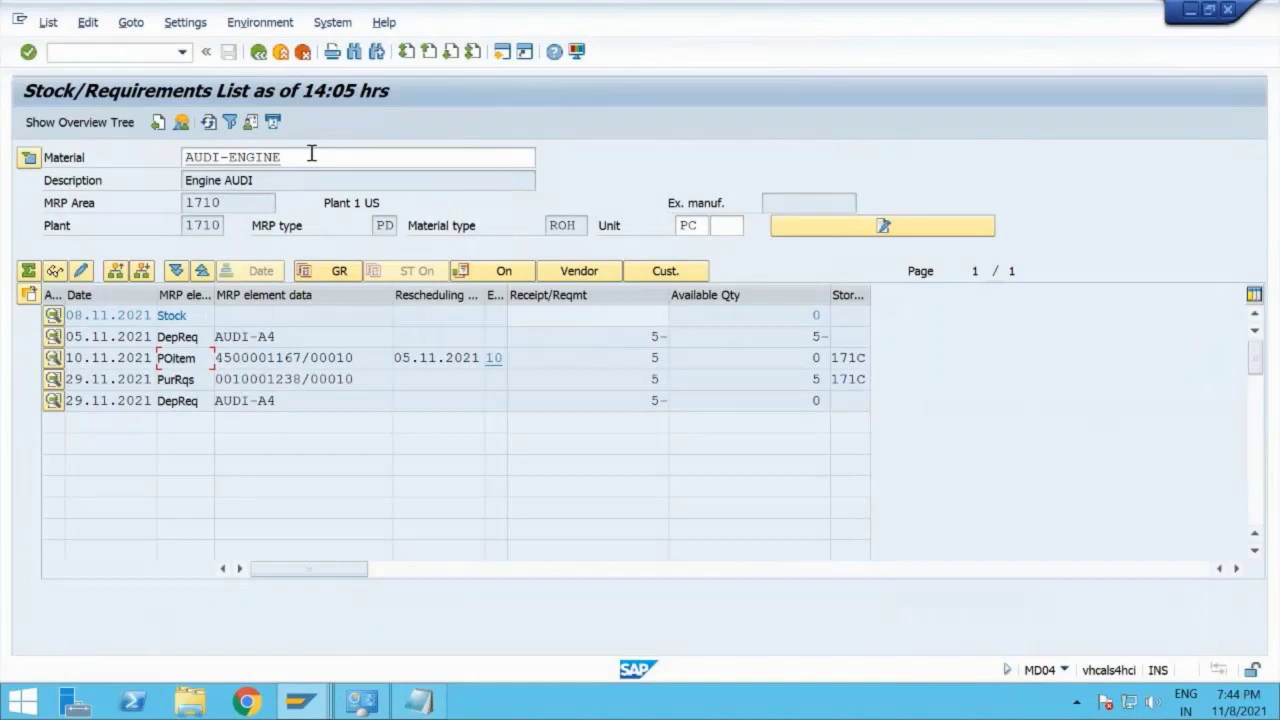
{"action": "left_click_drag", "start_coordinate": [311, 153], "coordinate": [157, 167]}
{"action": "key", "text": "BackSpace"}
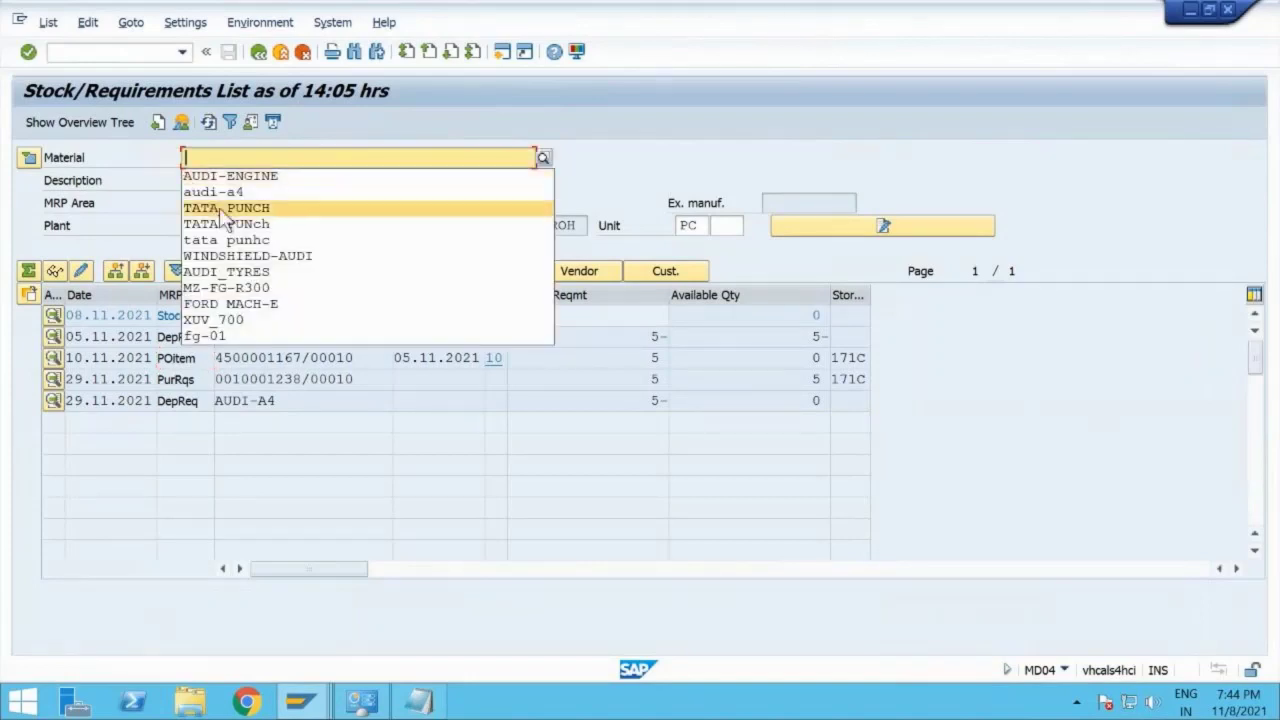
{"action": "left_click", "coordinate": [268, 255]}
{"action": "key", "text": "Return"}
{"action": "key", "text": "ctrl+c"}
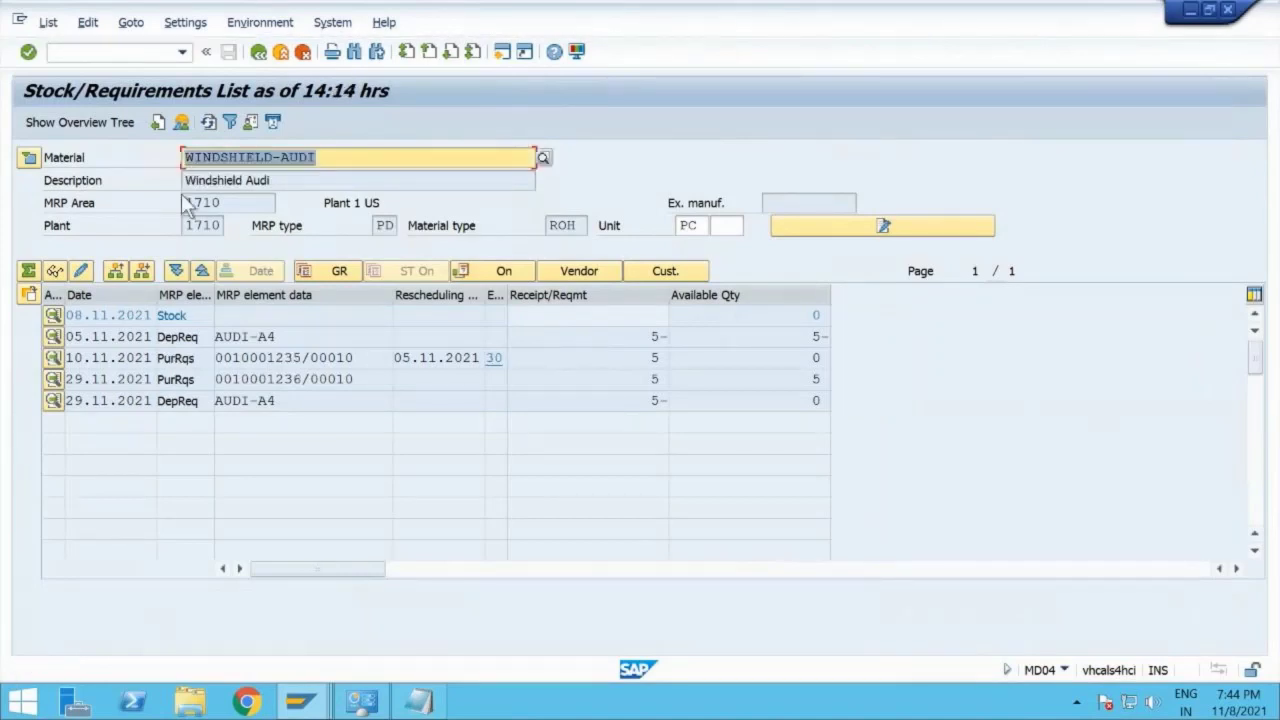
Step: Refresh the list, inspect the windshield requisition dated 10.11.2021 in change mode and return to the list
{"action": "left_click", "coordinate": [207, 119]}
{"action": "left_click", "coordinate": [54, 360]}
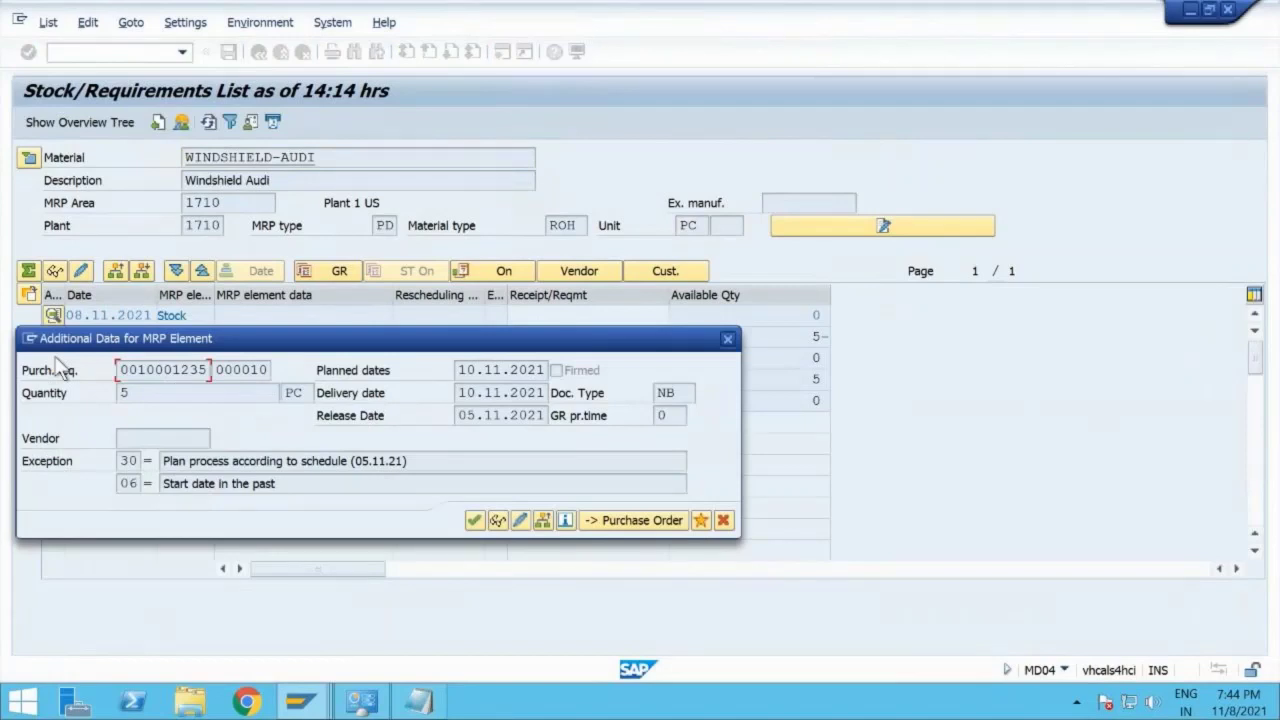
{"action": "left_click", "coordinate": [519, 521]}
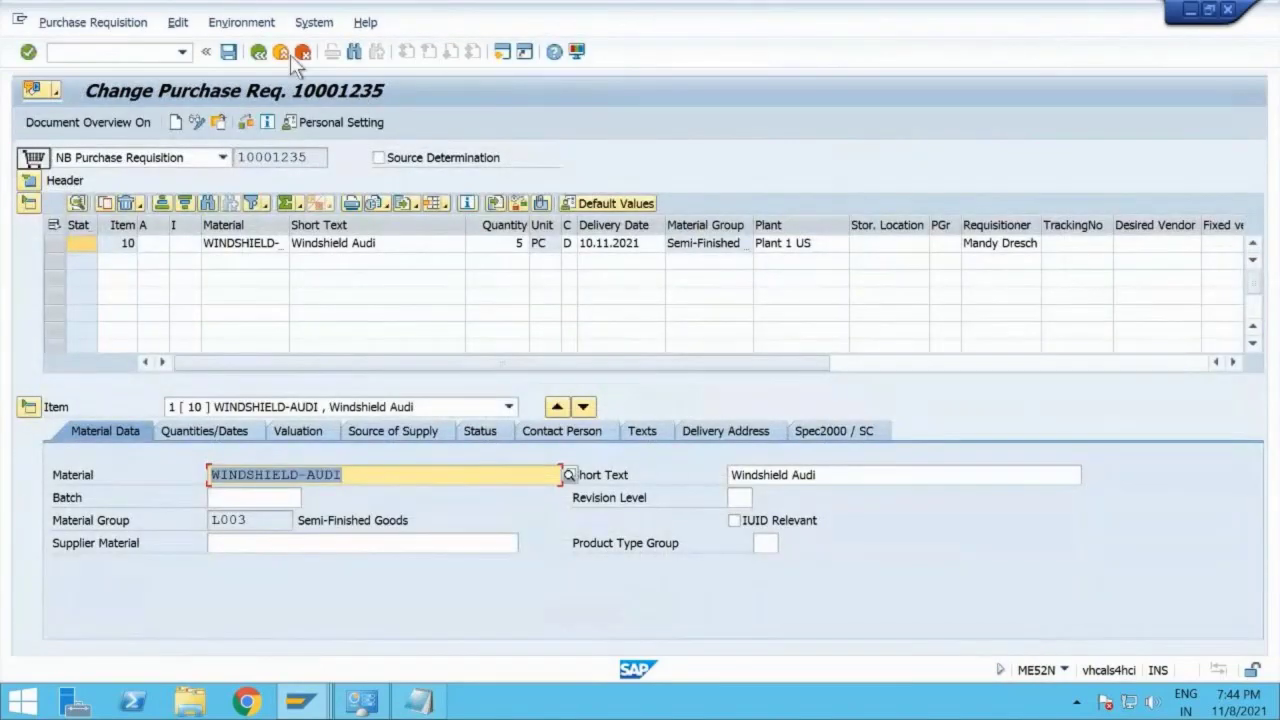
{"action": "left_click", "coordinate": [257, 52]}
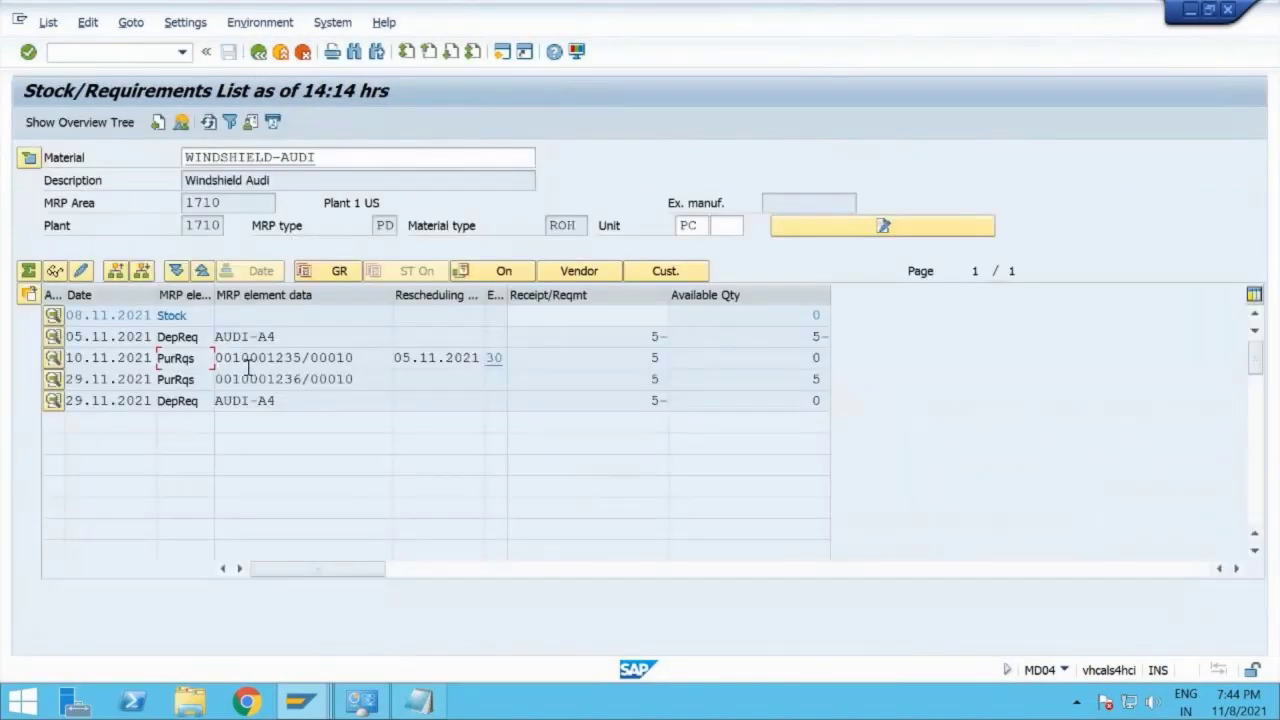
Step: Convert the windshield requisition dated 10.11.2021 into a new purchase order and adopt its item from the document overview
{"action": "left_click", "coordinate": [53, 359]}
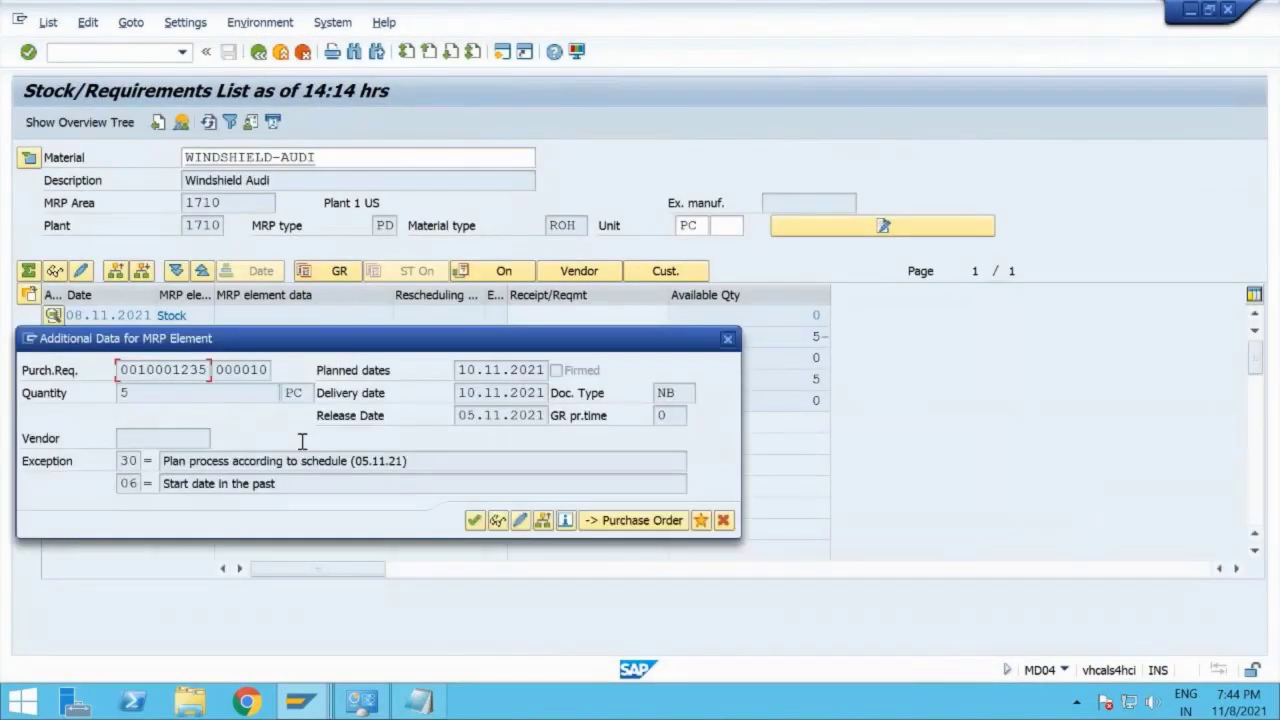
{"action": "left_click", "coordinate": [622, 522]}
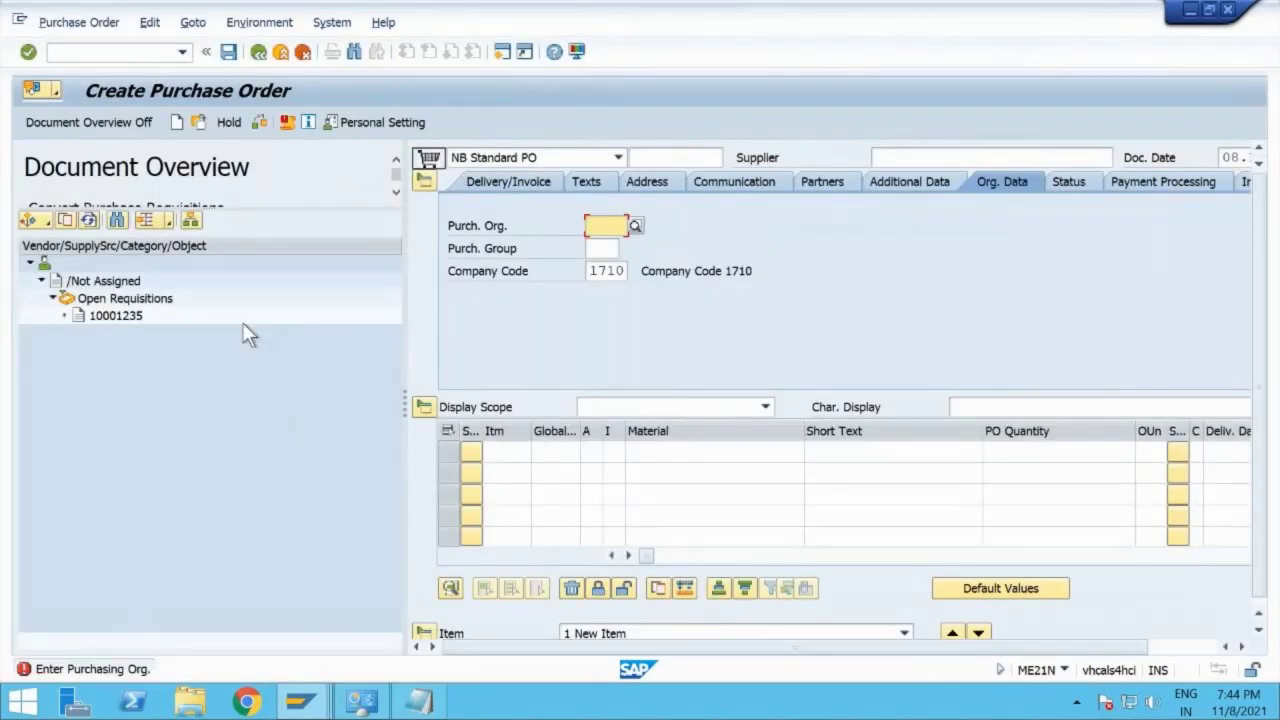
{"action": "left_click", "coordinate": [115, 315]}
{"action": "left_click", "coordinate": [63, 219]}
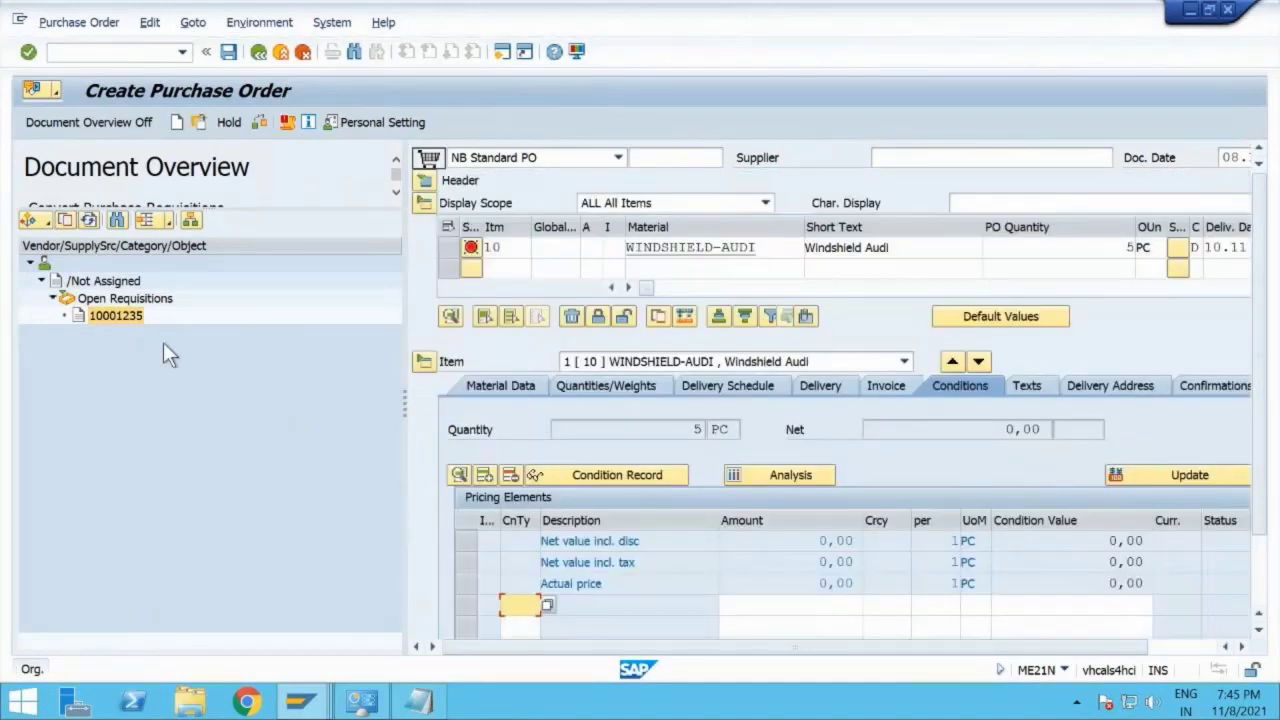
Step: Hide the document overview, expand the order header and set purchasing organization 1710 and purchasing group 001
{"action": "left_click", "coordinate": [84, 130]}
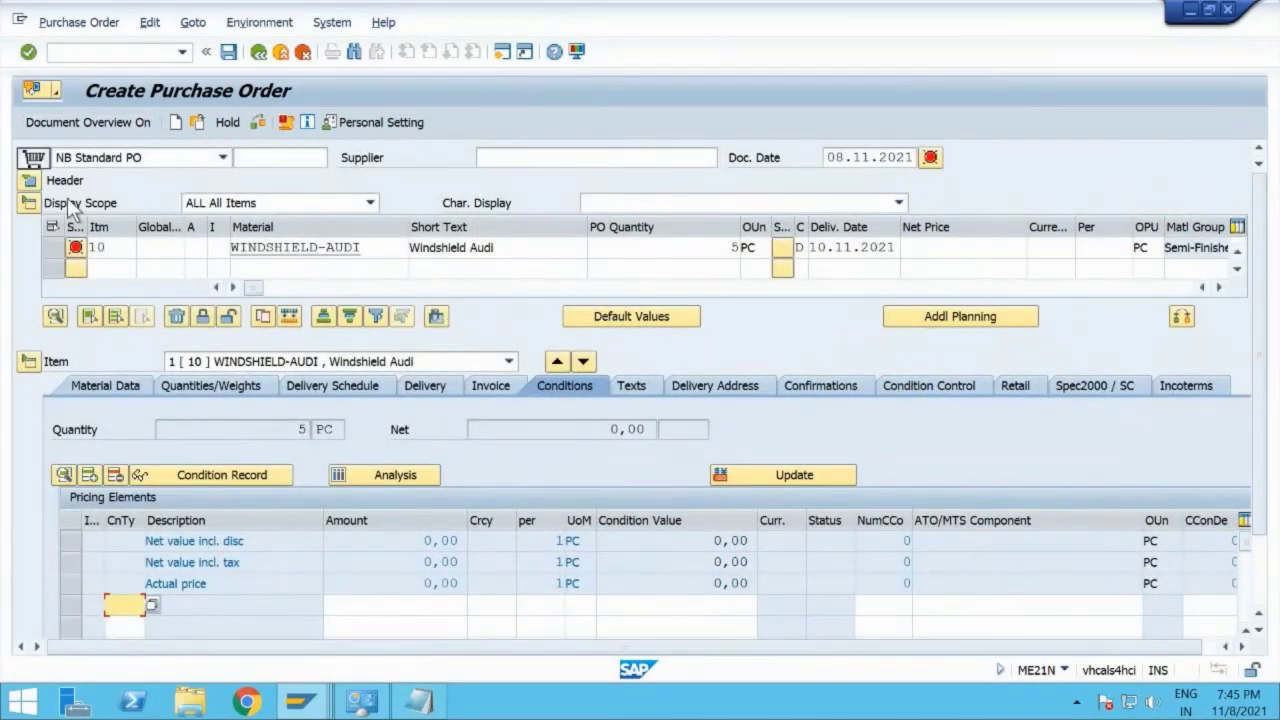
{"action": "left_click", "coordinate": [34, 180]}
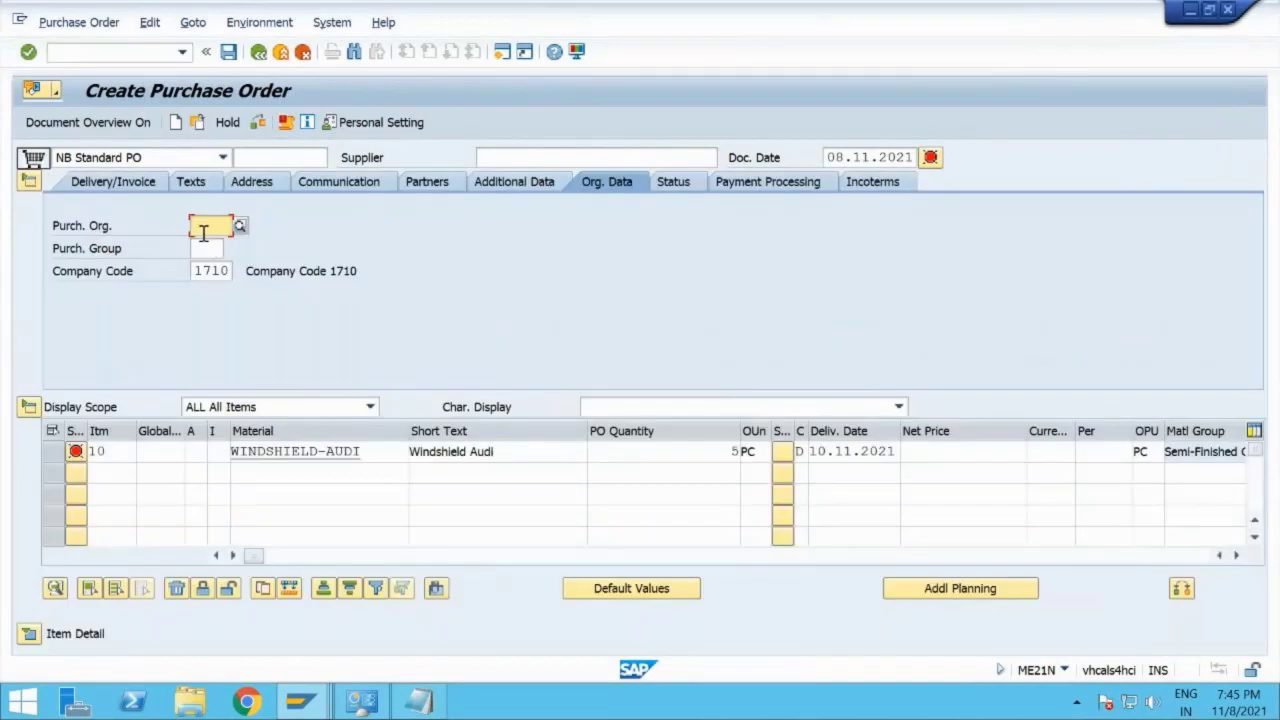
{"action": "left_click", "coordinate": [210, 227]}
{"action": "left_click", "coordinate": [212, 243]}
{"action": "left_click", "coordinate": [213, 247]}
{"action": "left_click", "coordinate": [212, 268]}
{"action": "left_click", "coordinate": [518, 157]}
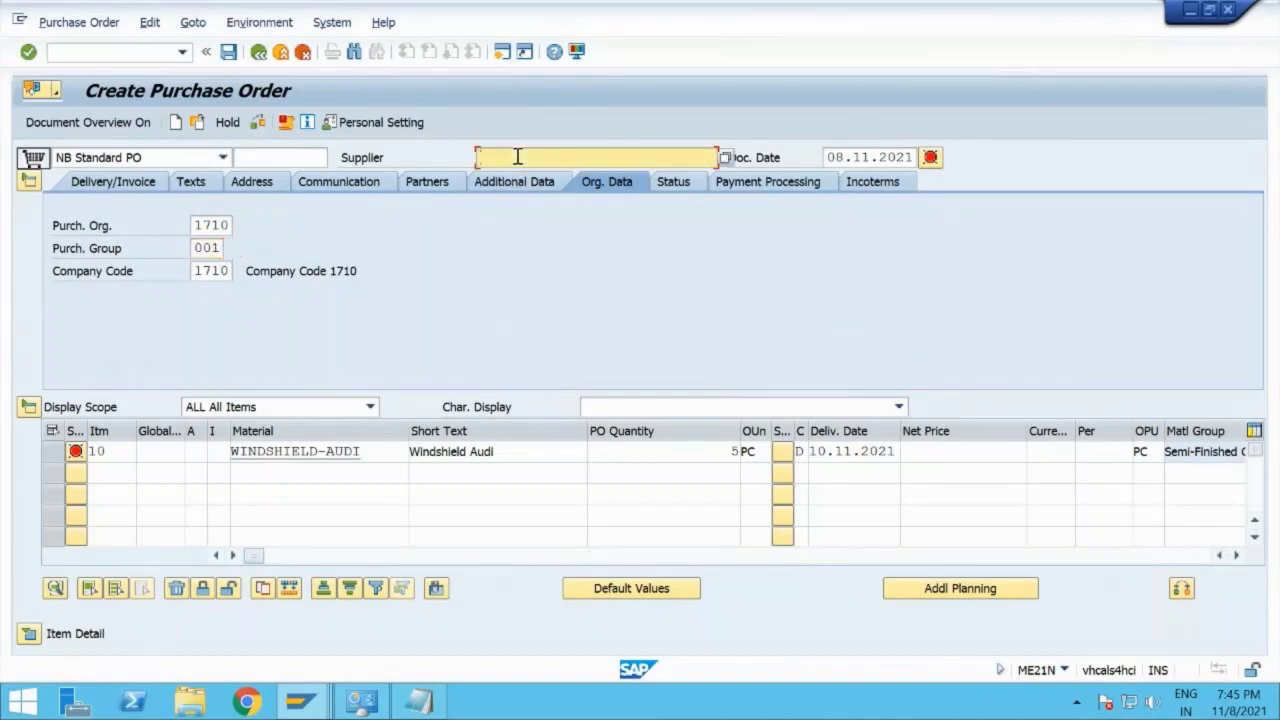
Step: Assign supplier BPC123 to the windshield purchase order and validate the entry
{"action": "left_click", "coordinate": [505, 177]}
{"action": "key", "text": "Return"}
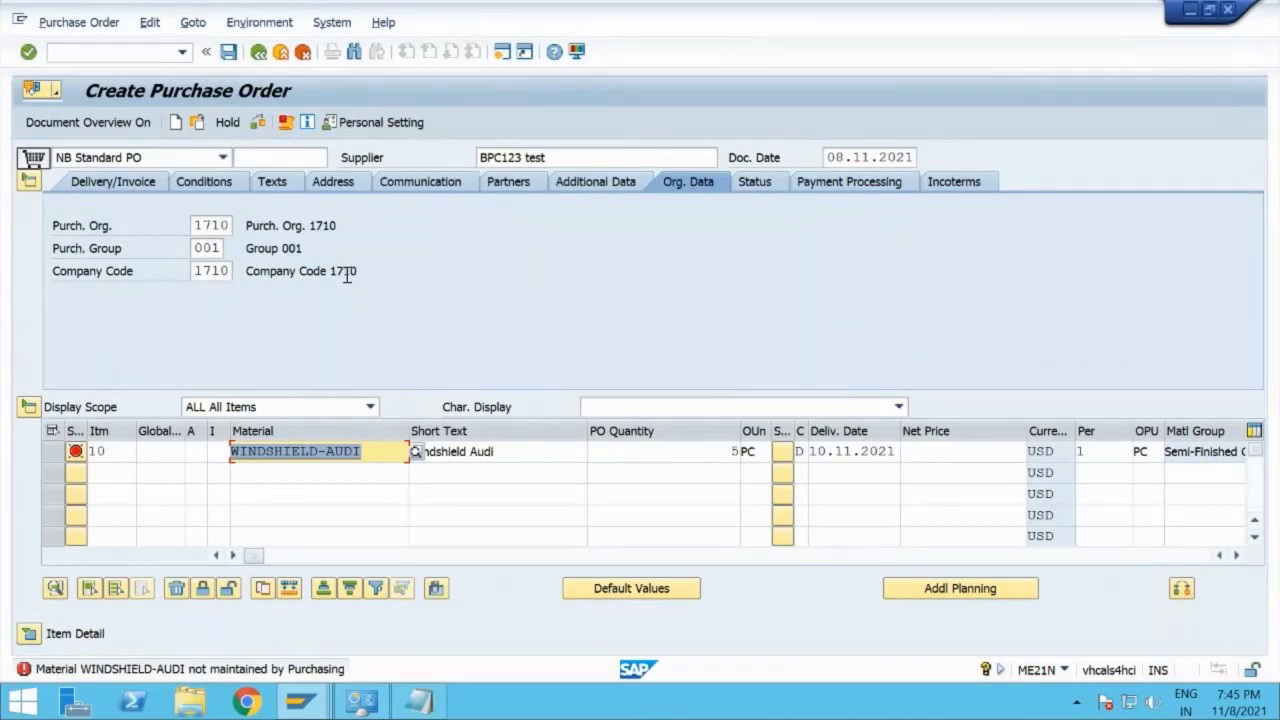
{"action": "key", "text": "Home"}
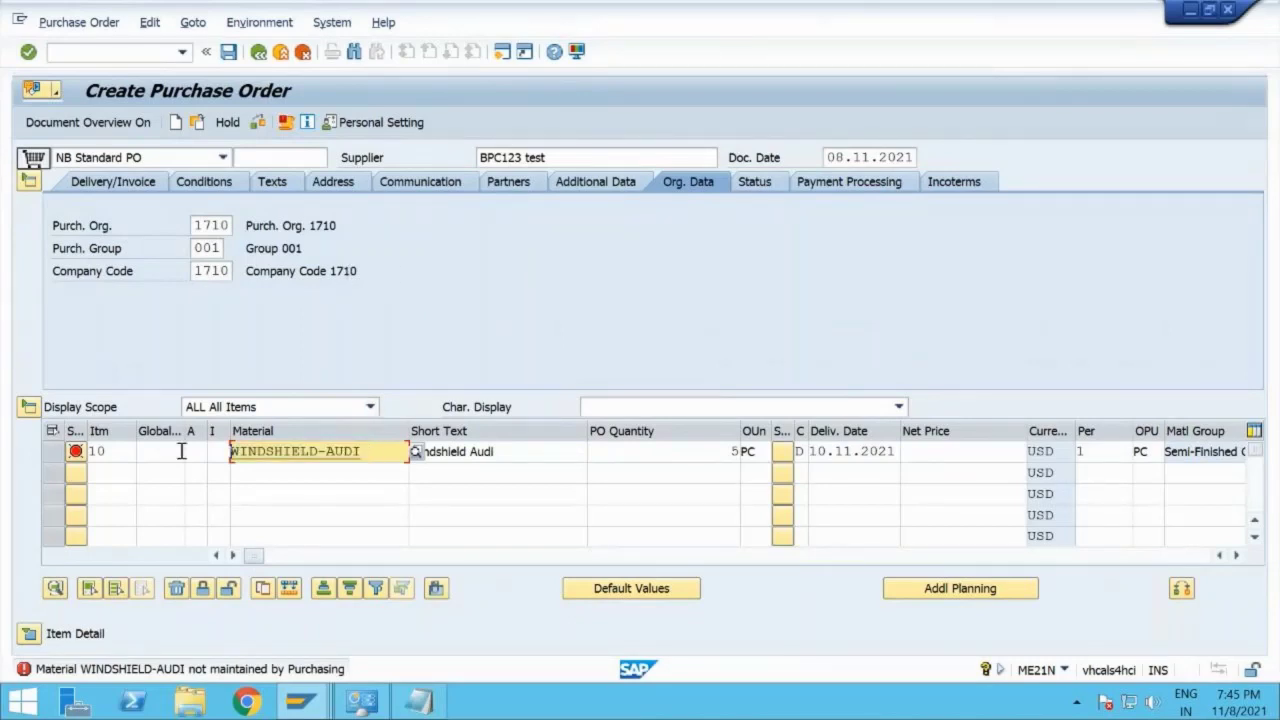
Step: Open WINDSHIELD-AUDI with transaction MM02 in a new session and check which material views are maintained
{"action": "left_click", "coordinate": [143, 52]}
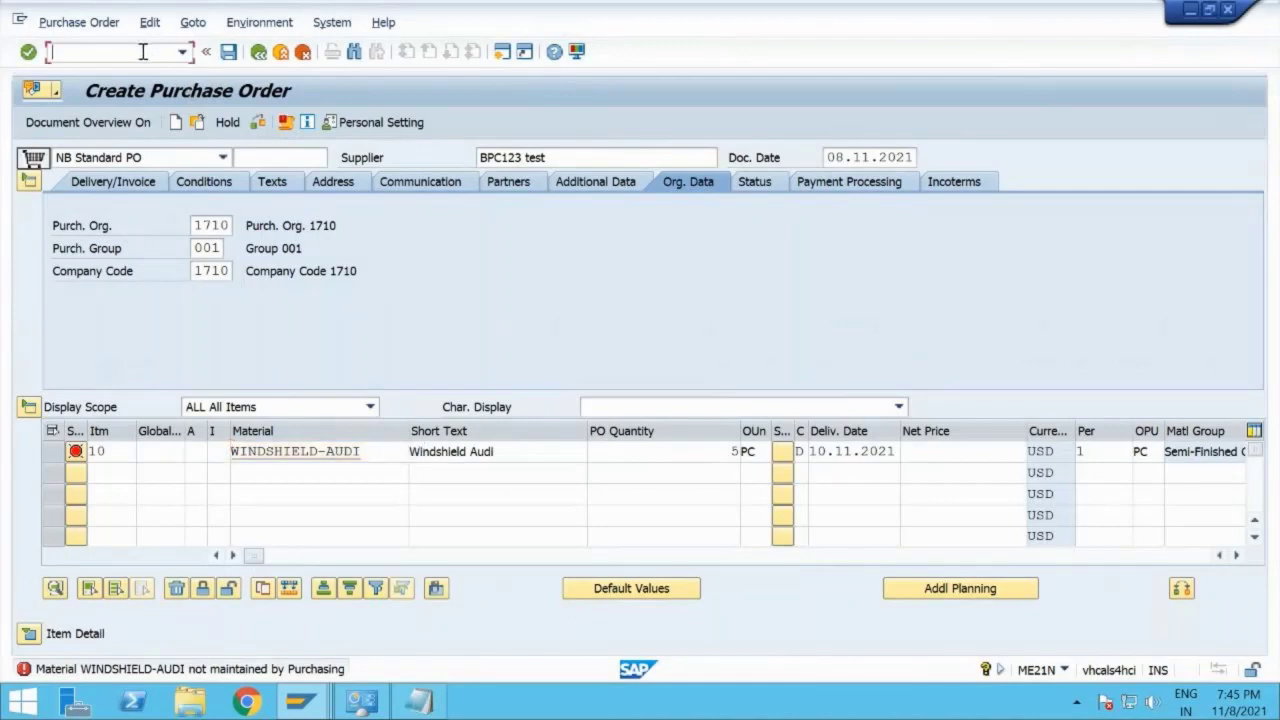
{"action": "type", "text": "/nme22n"}
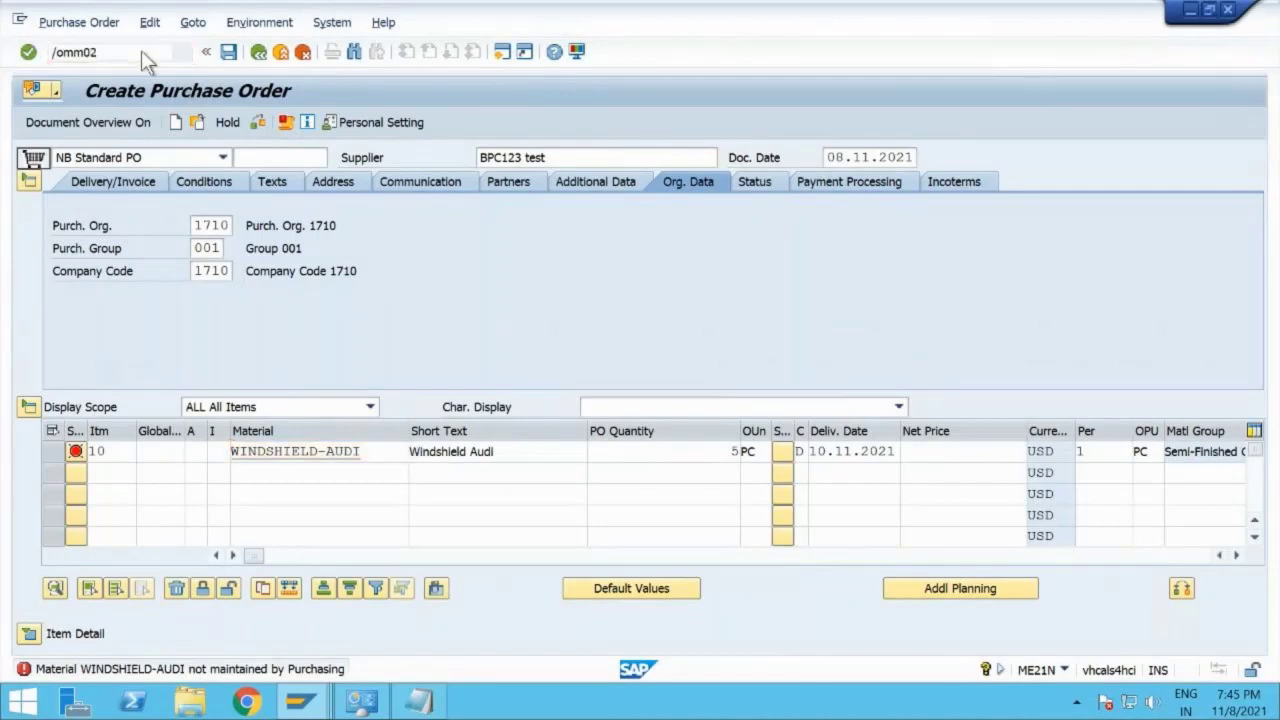
{"action": "key", "text": "Return"}
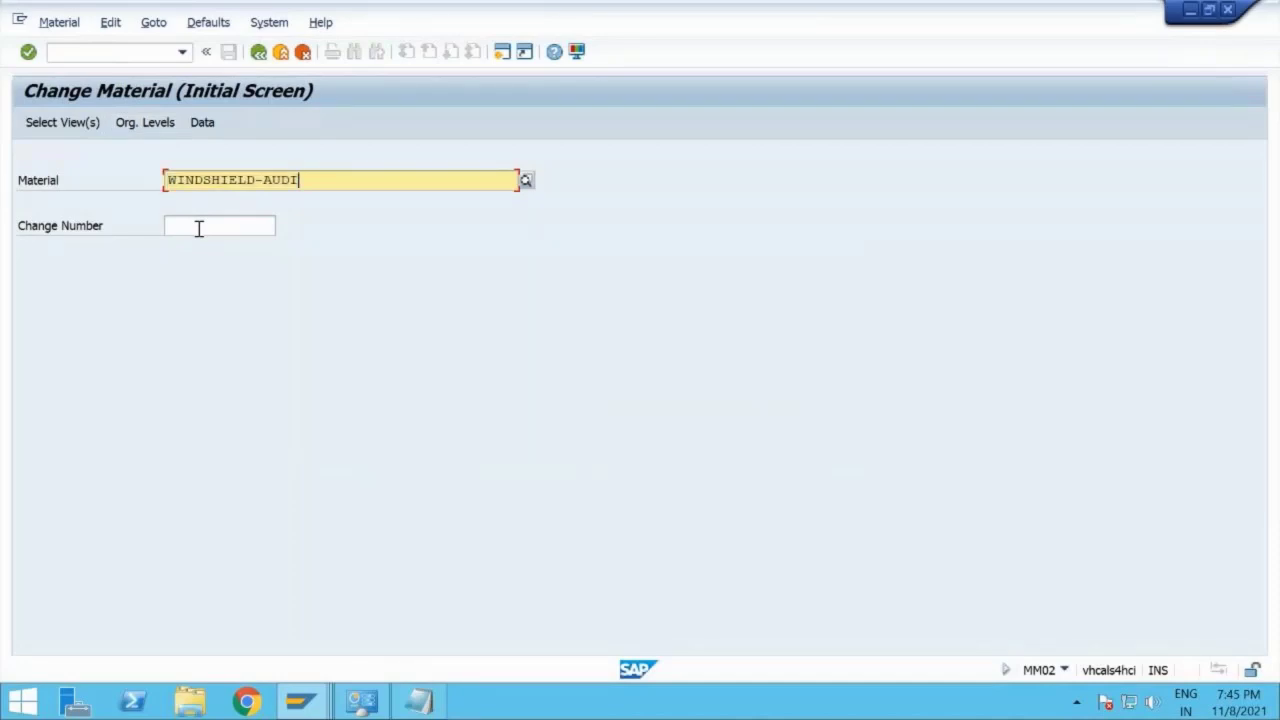
{"action": "left_click", "coordinate": [147, 122]}
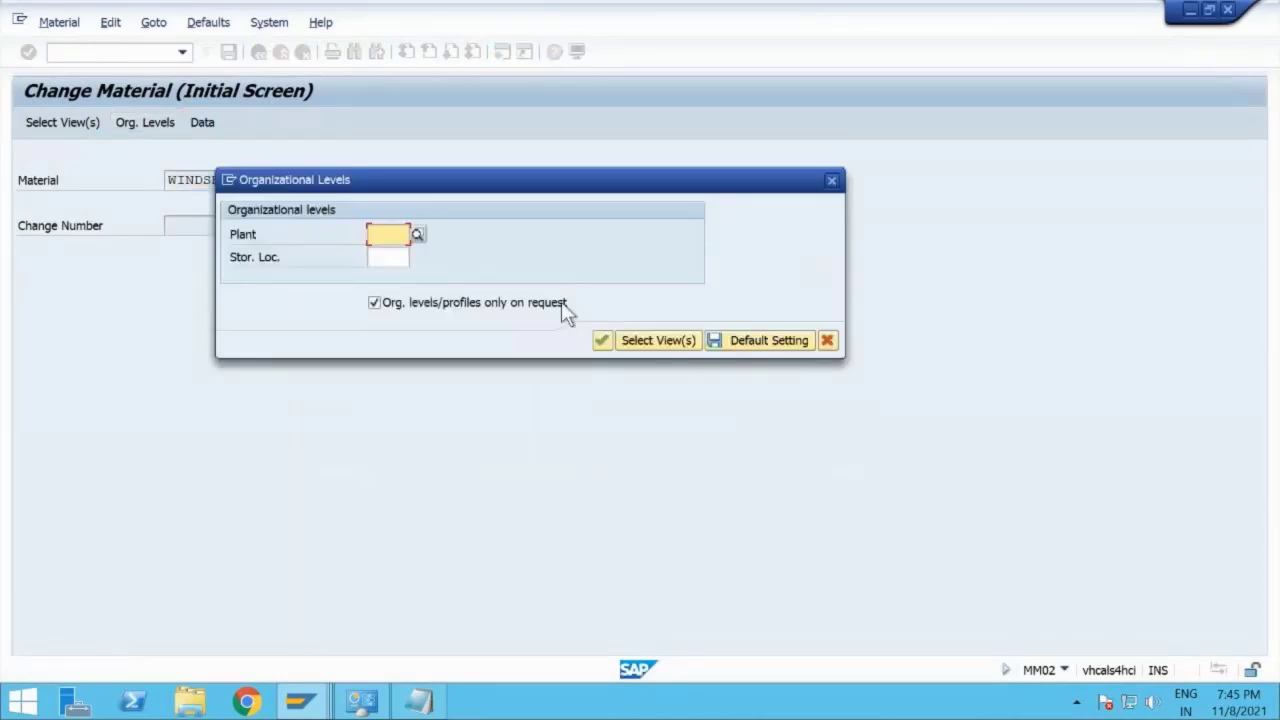
{"action": "left_click", "coordinate": [603, 340]}
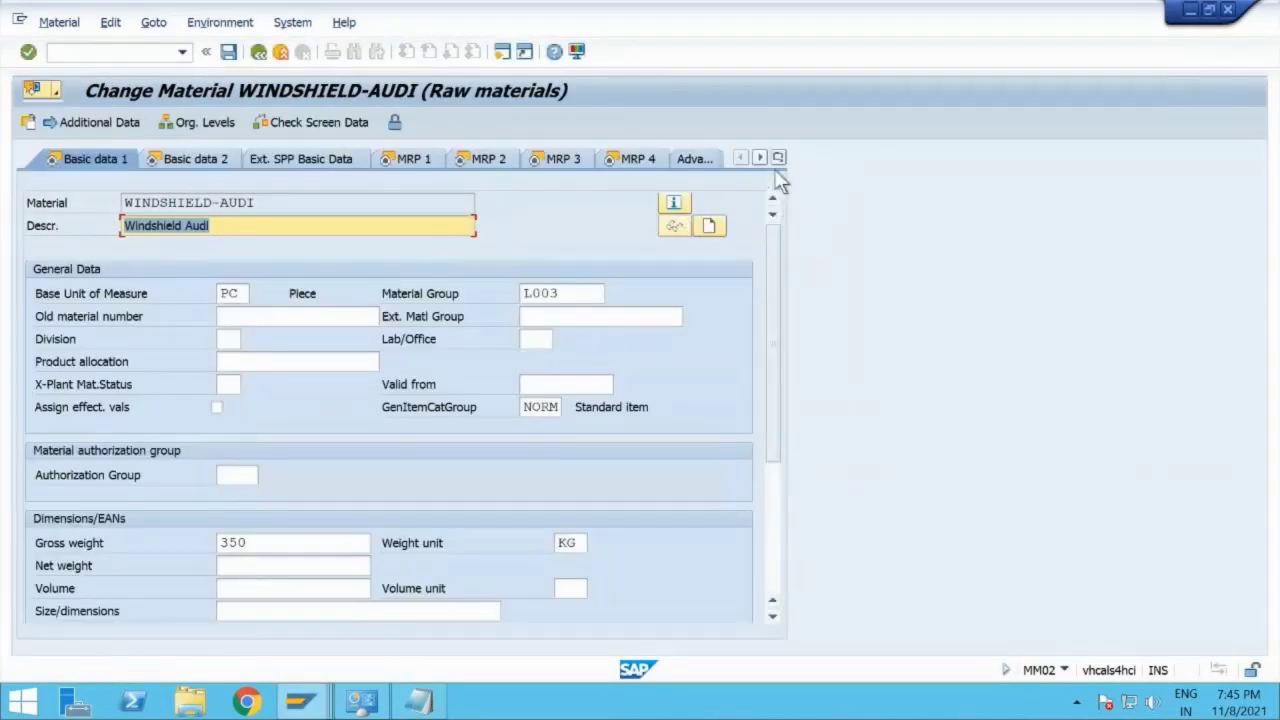
{"action": "left_click", "coordinate": [777, 157]}
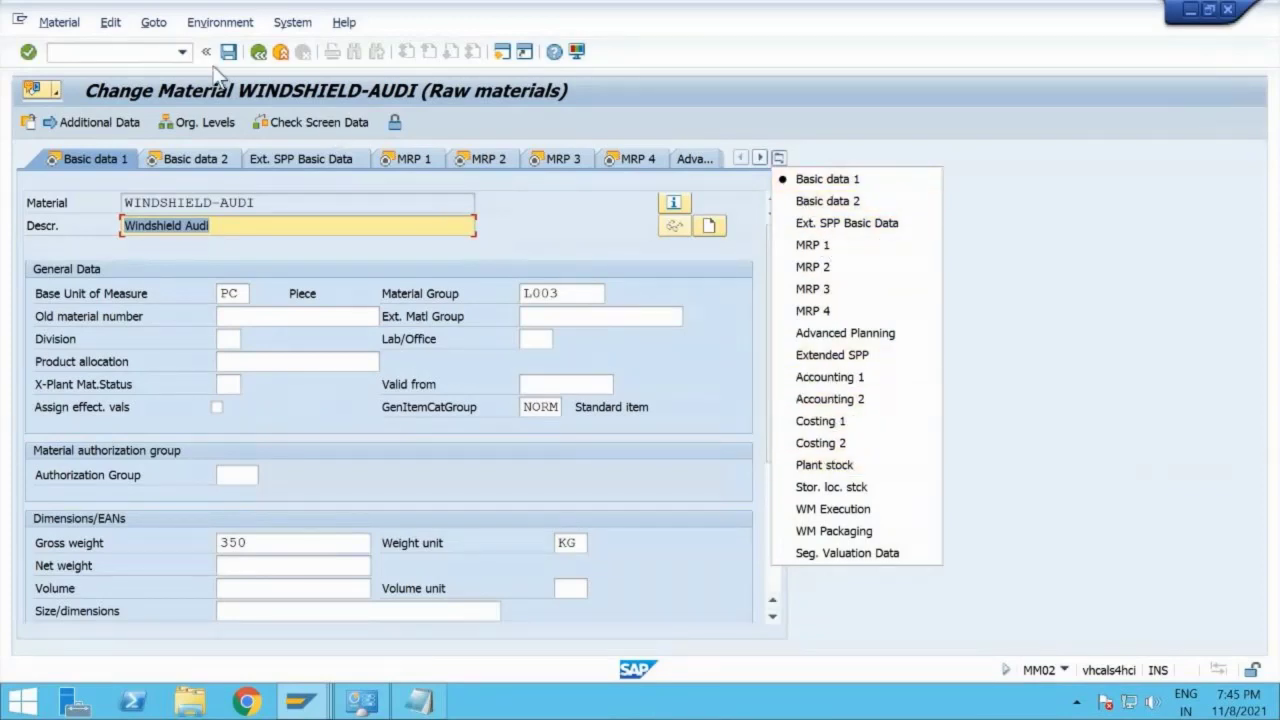
Step: Start material creation with MM01, entering WINDSHIELD-AUDI as both the material and the copy-from material
{"action": "left_click", "coordinate": [127, 52]}
{"action": "left_click", "coordinate": [127, 52]}
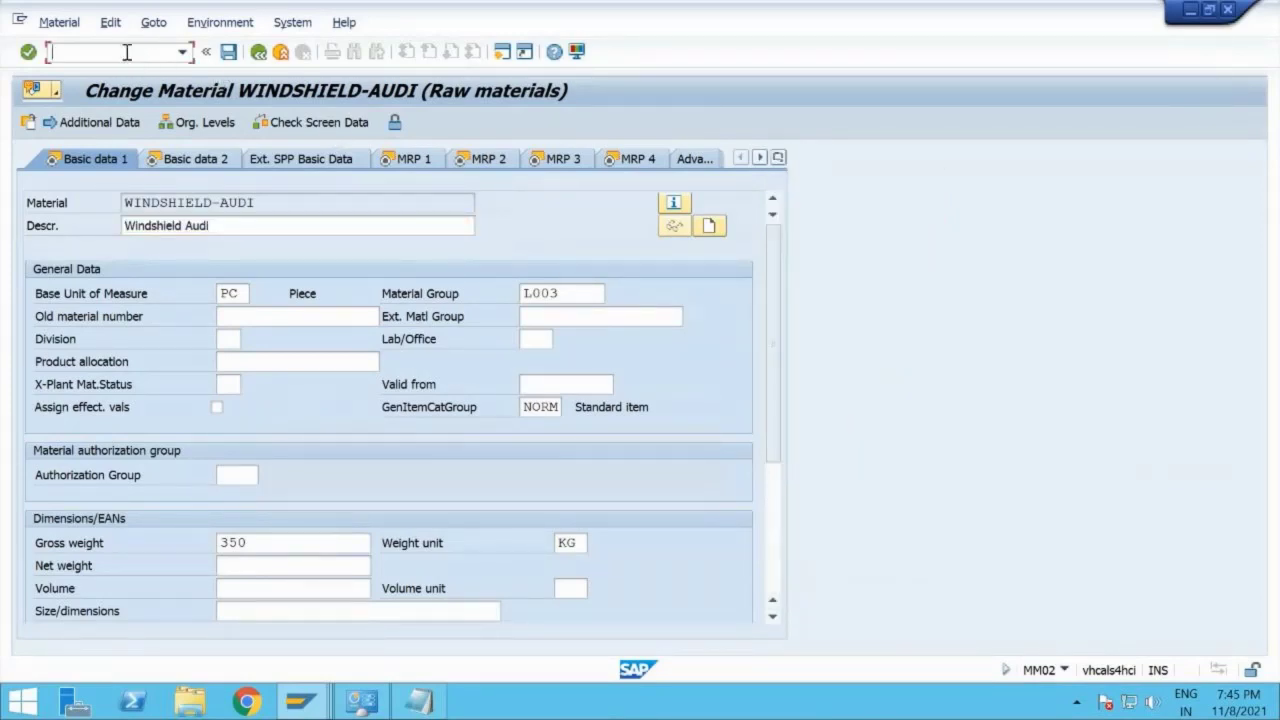
{"action": "type", "text": "/nmm01"}
{"action": "key", "text": "Return"}
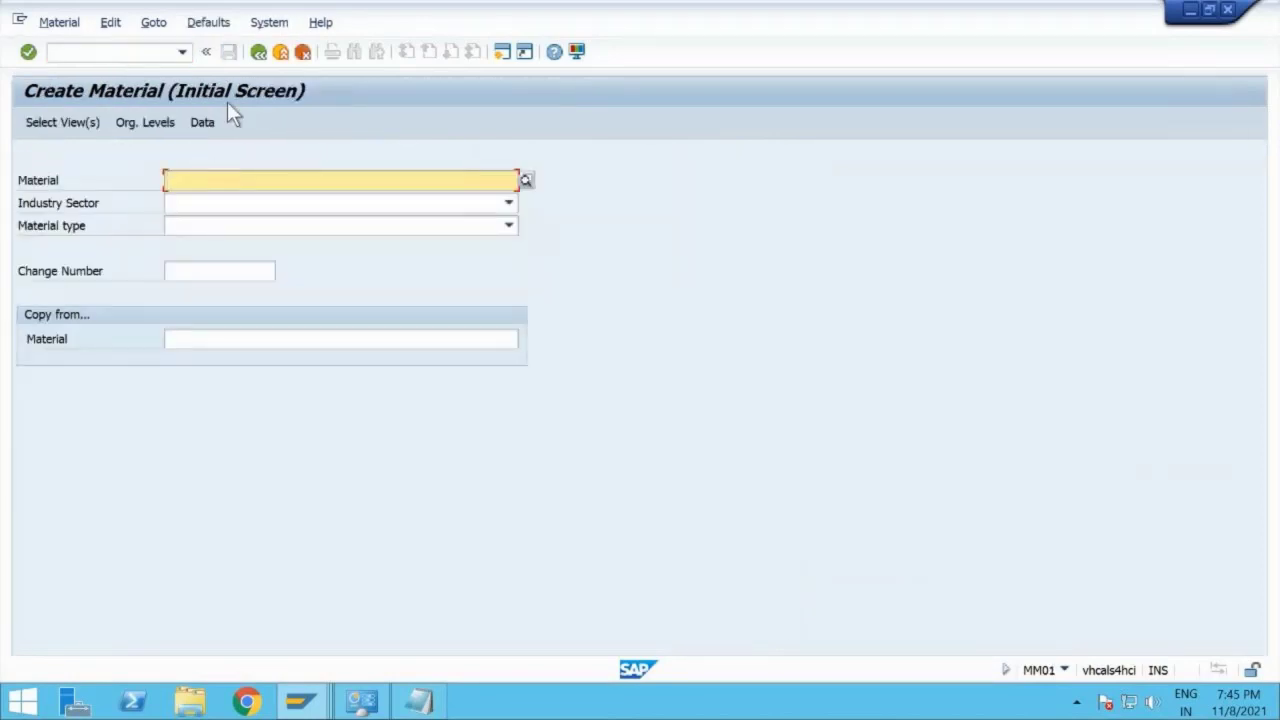
{"action": "key", "text": "ctrl+v"}
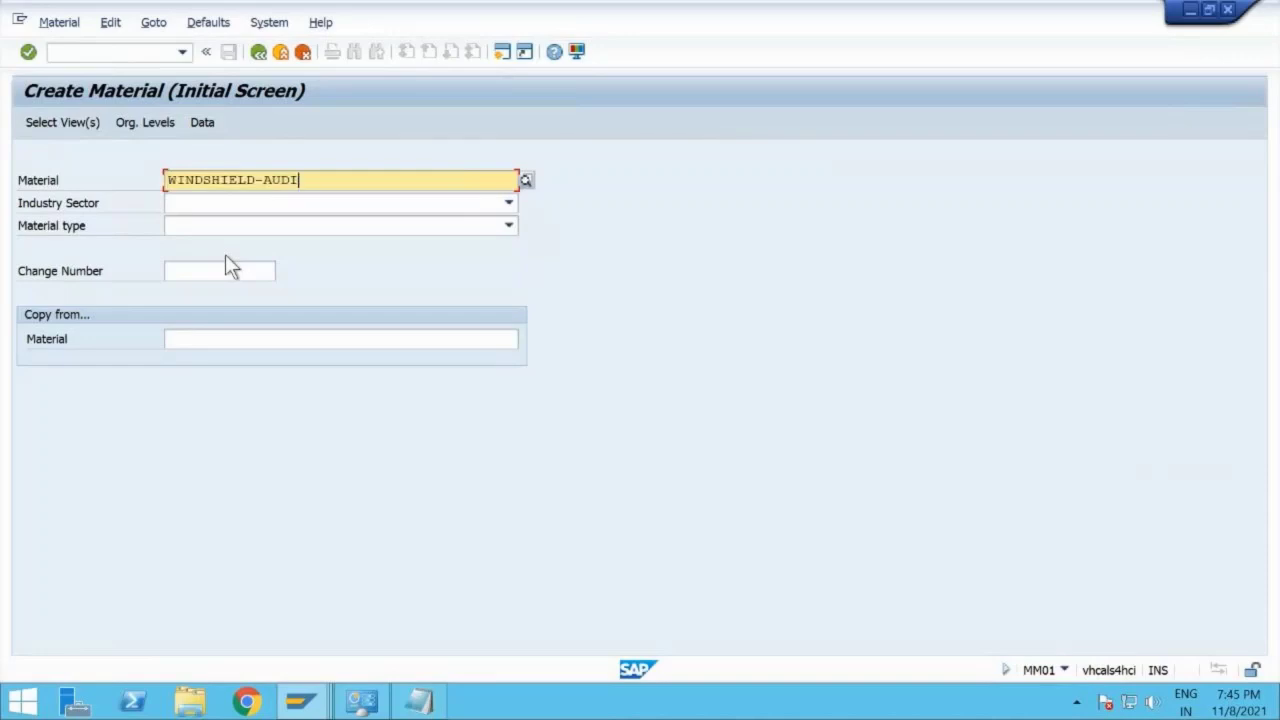
{"action": "left_click", "coordinate": [218, 340]}
{"action": "key", "text": "ctrl+v"}
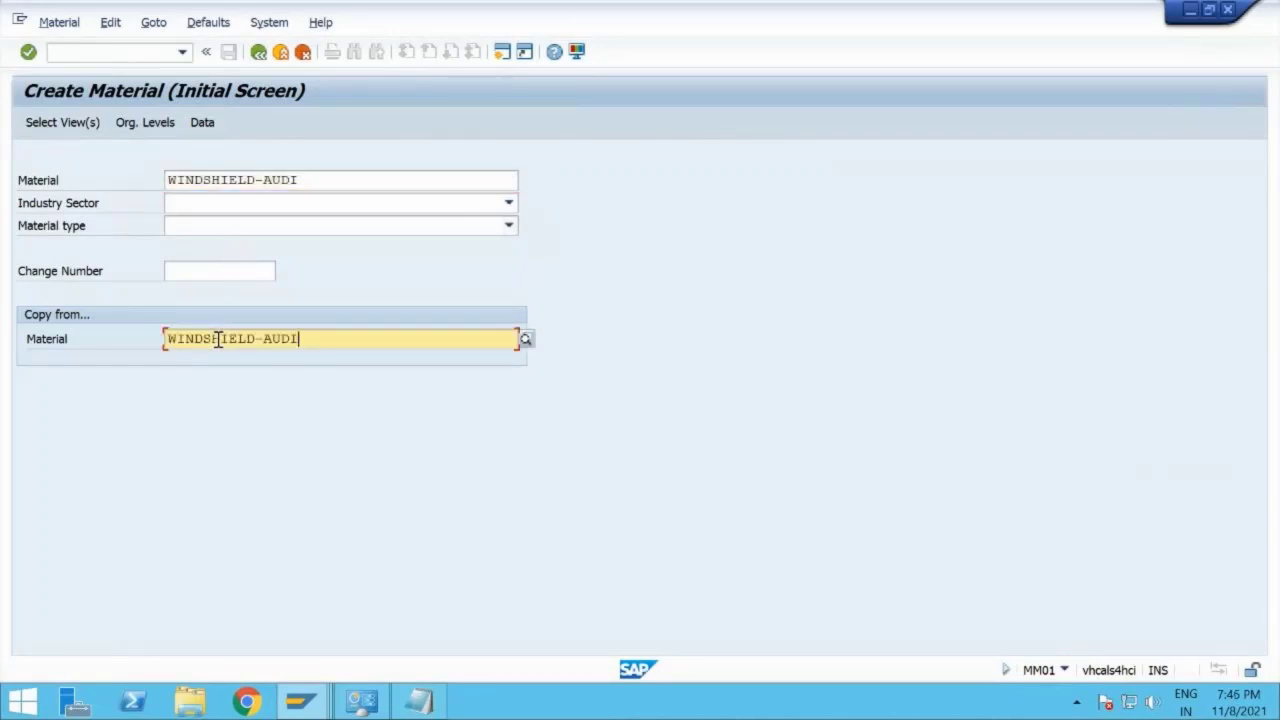
Step: Set industry sector Mechanical engineering and material type ROH Raw materials, and add the Purchasing view to the view selection
{"action": "left_click", "coordinate": [214, 206]}
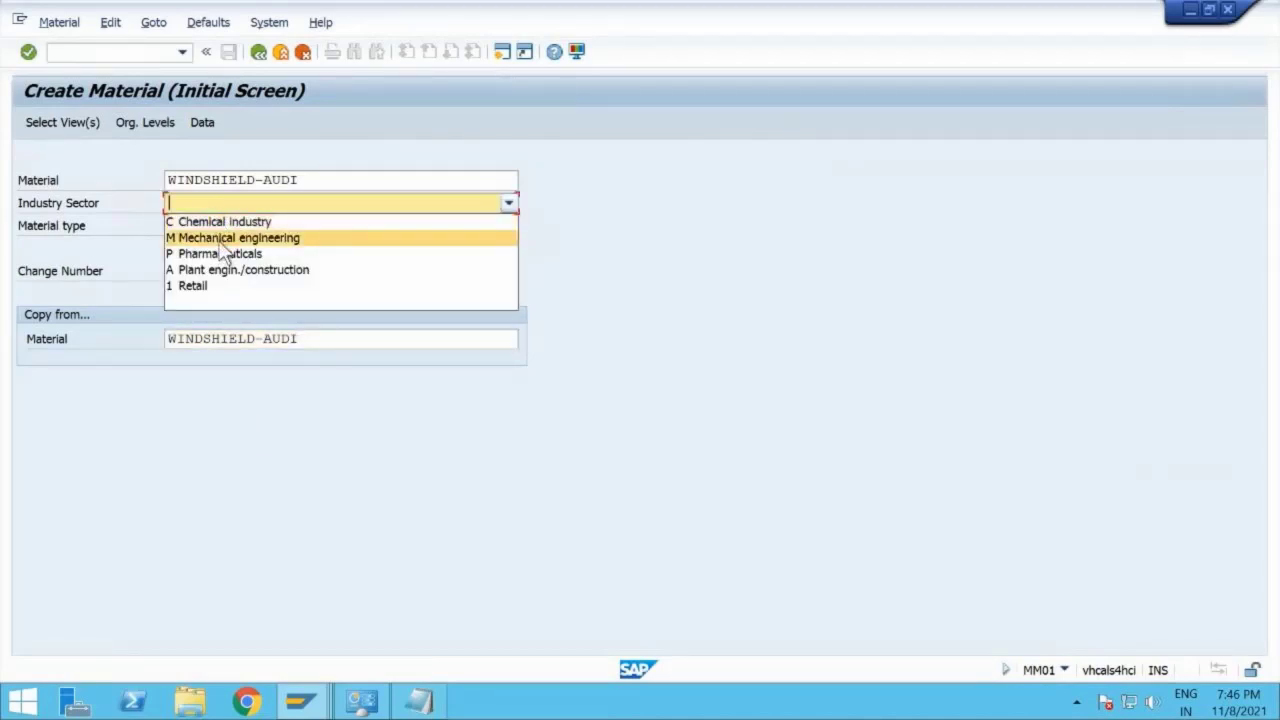
{"action": "left_click", "coordinate": [220, 240]}
{"action": "left_click", "coordinate": [220, 226]}
{"action": "key", "text": "r"}
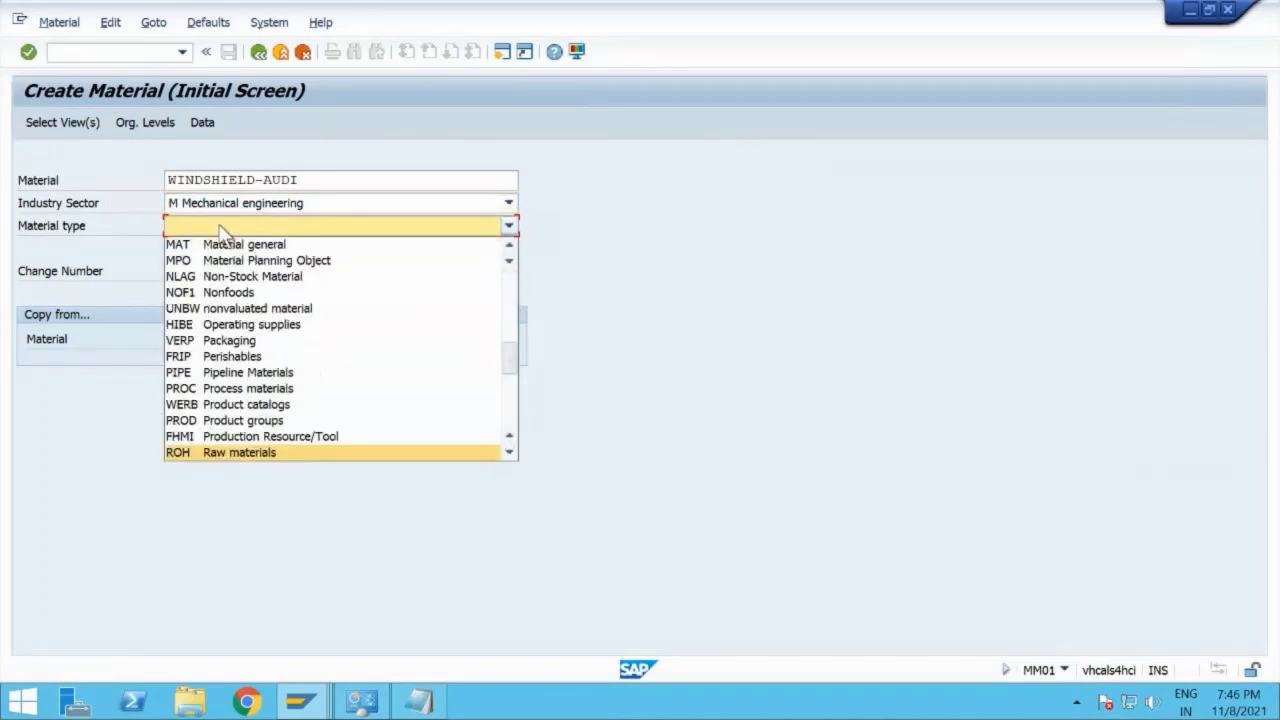
{"action": "left_click", "coordinate": [222, 453]}
{"action": "key", "text": "Return"}
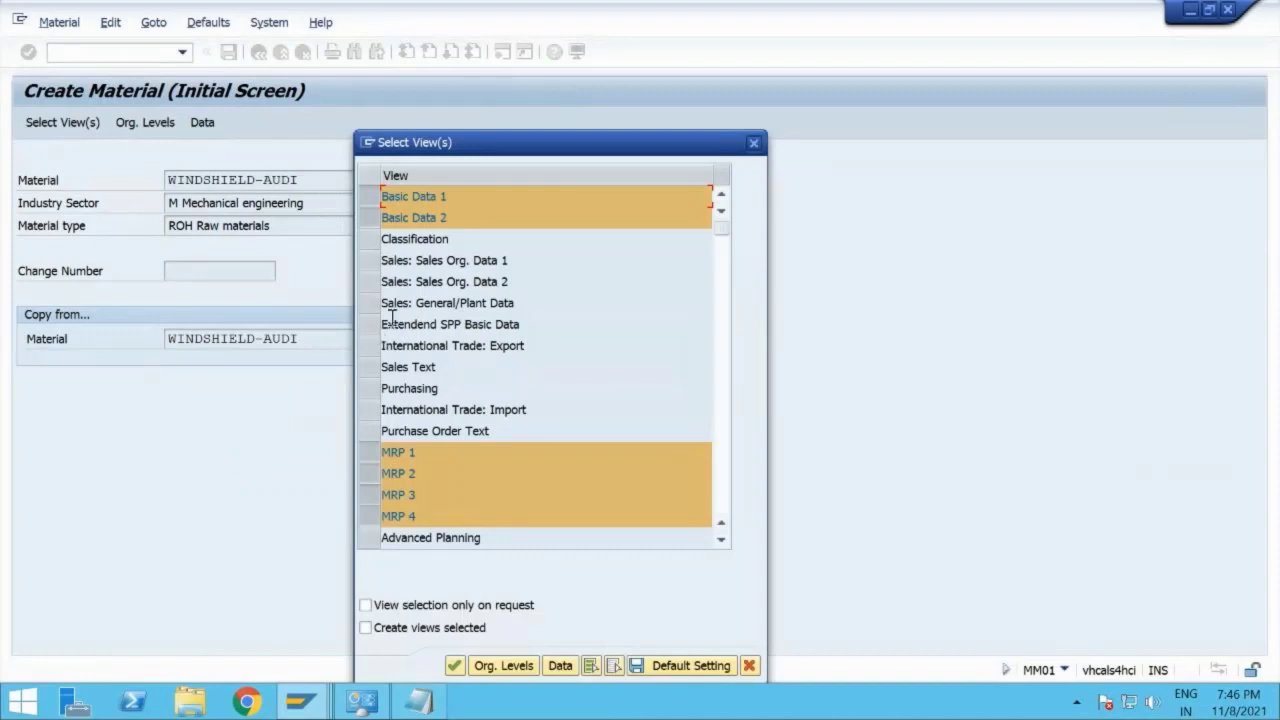
{"action": "left_click", "coordinate": [379, 390]}
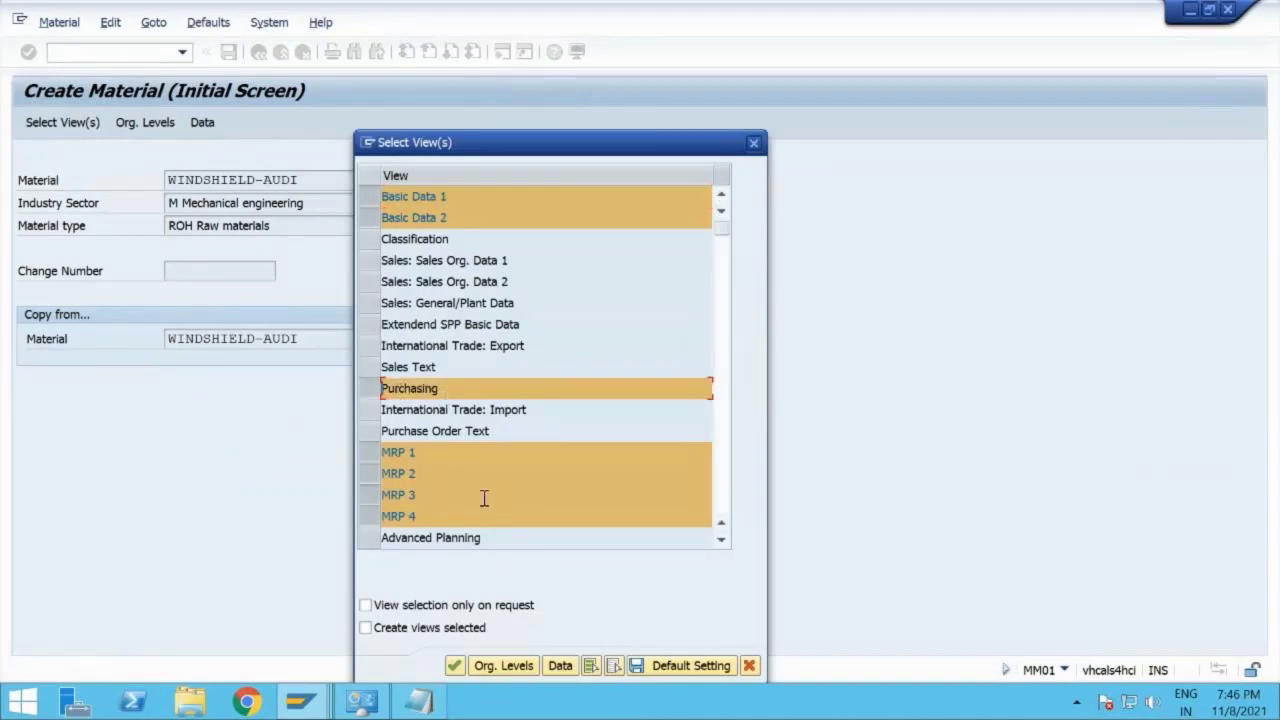
Step: Set the organizational levels to plant 1710 and storage location 171C
{"action": "left_click", "coordinate": [504, 665]}
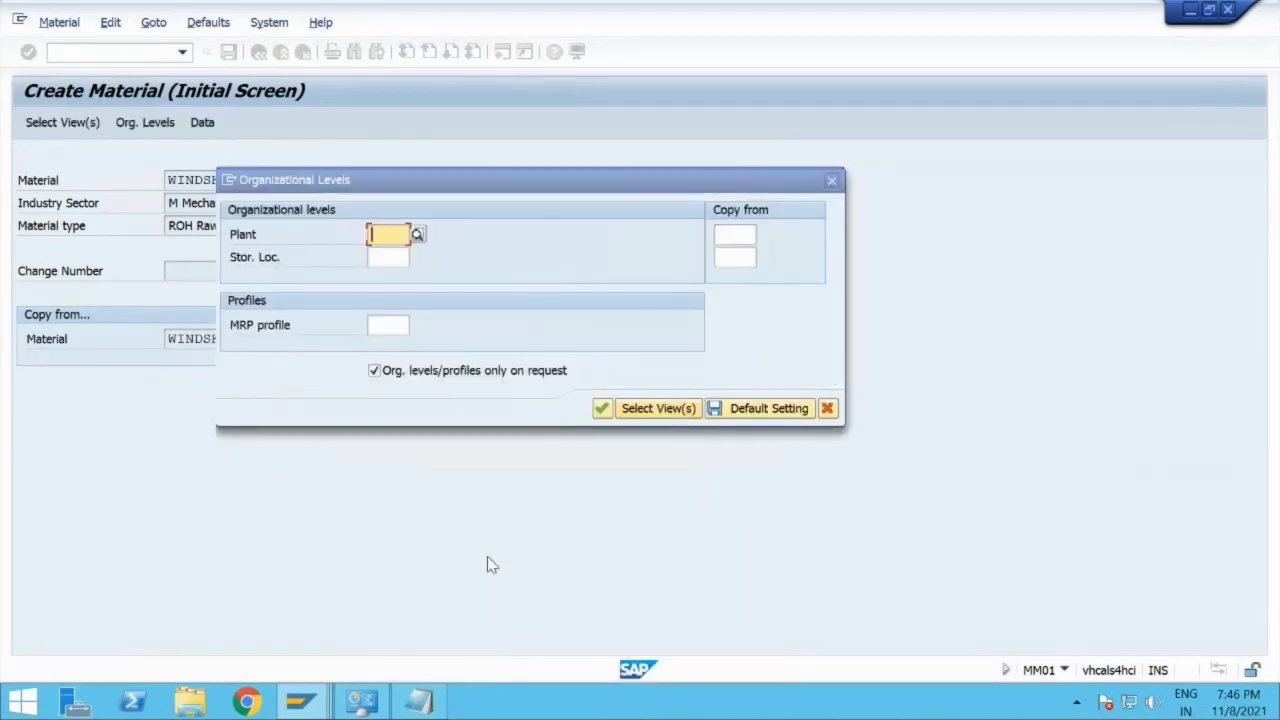
{"action": "type", "text": "1710"}
{"action": "key", "text": "Tab"}
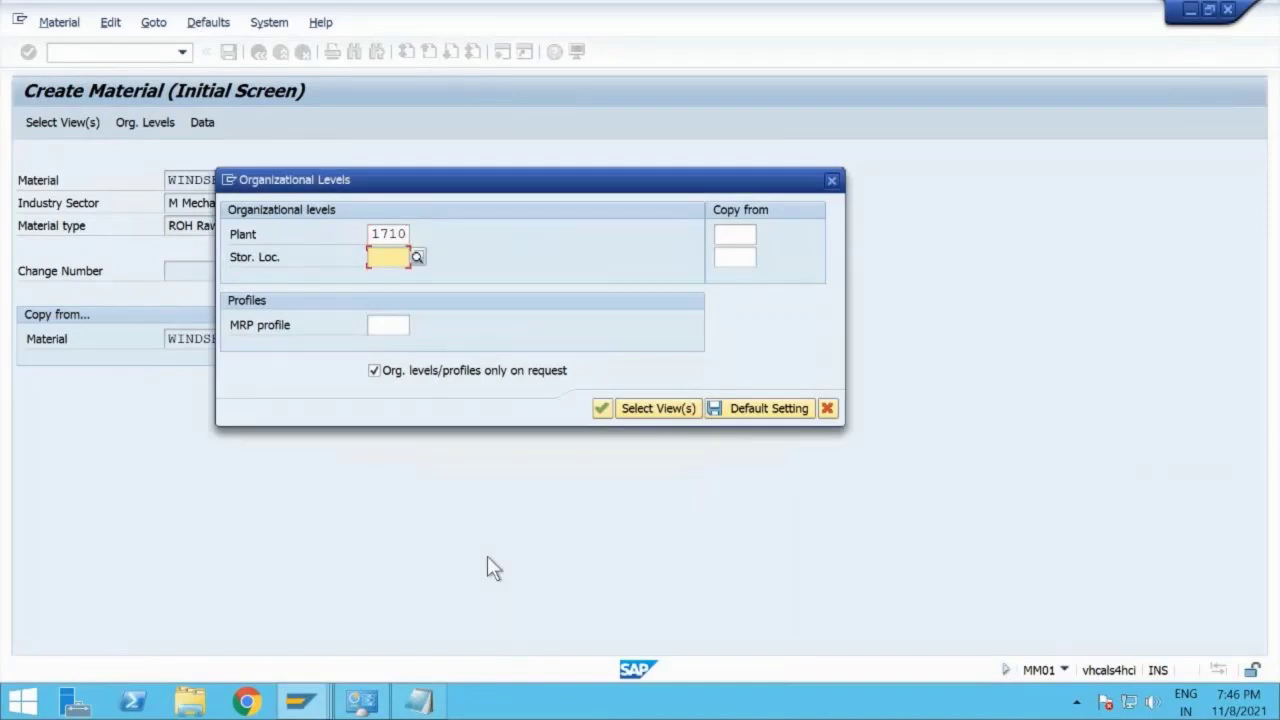
{"action": "type", "text": "17"}
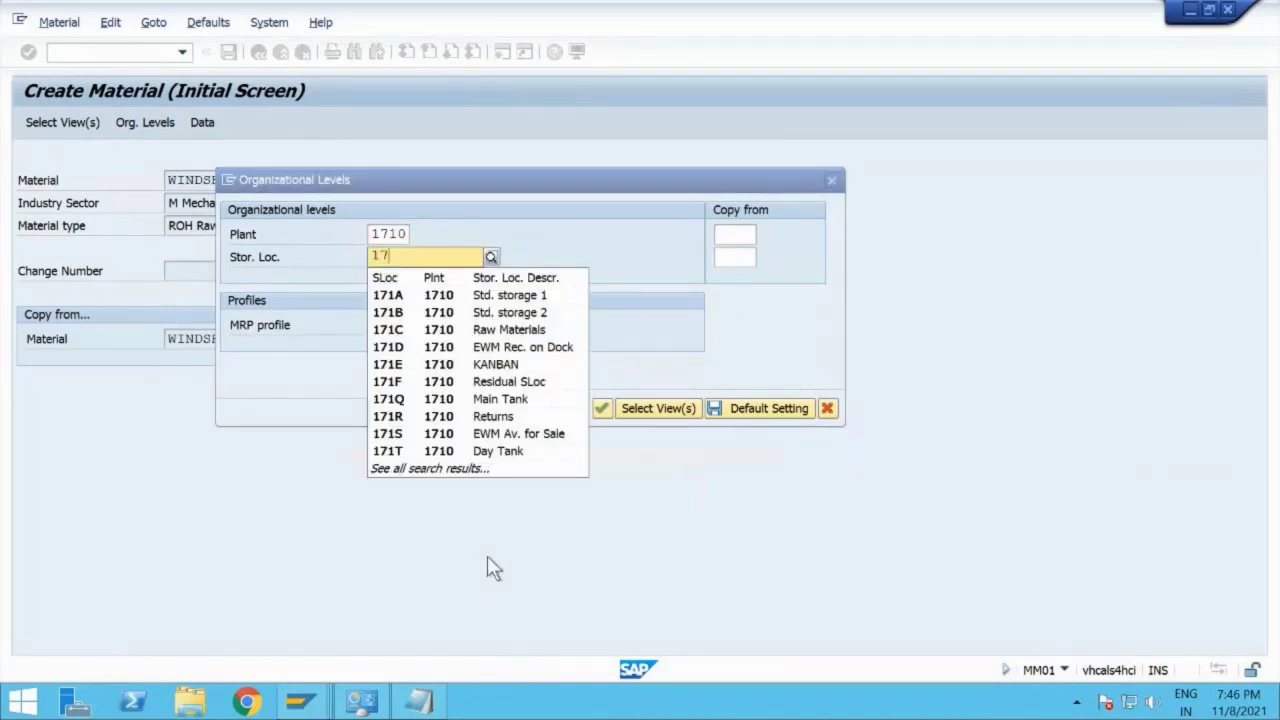
{"action": "left_click", "coordinate": [412, 329]}
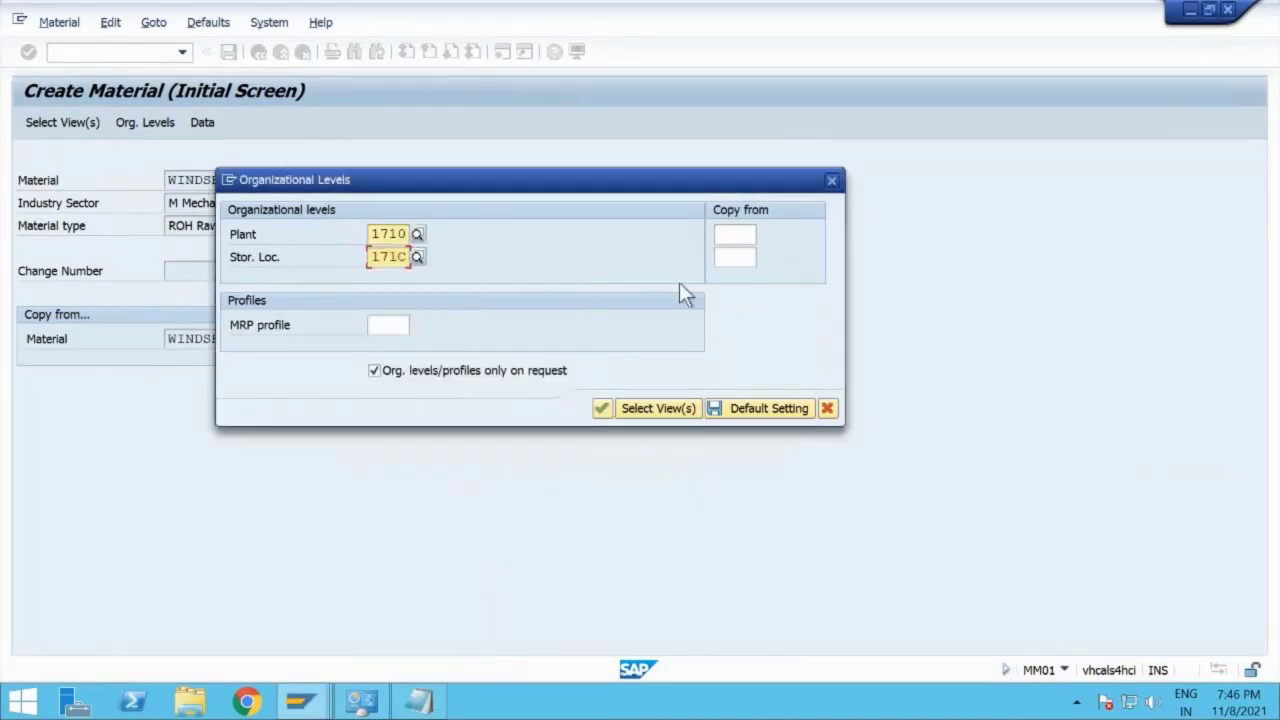
Step: Set the copy-from levels to plant 1710 and storage location 171C, and confirm them to open the material views
{"action": "left_click", "coordinate": [733, 236]}
{"action": "type", "text": "171"}
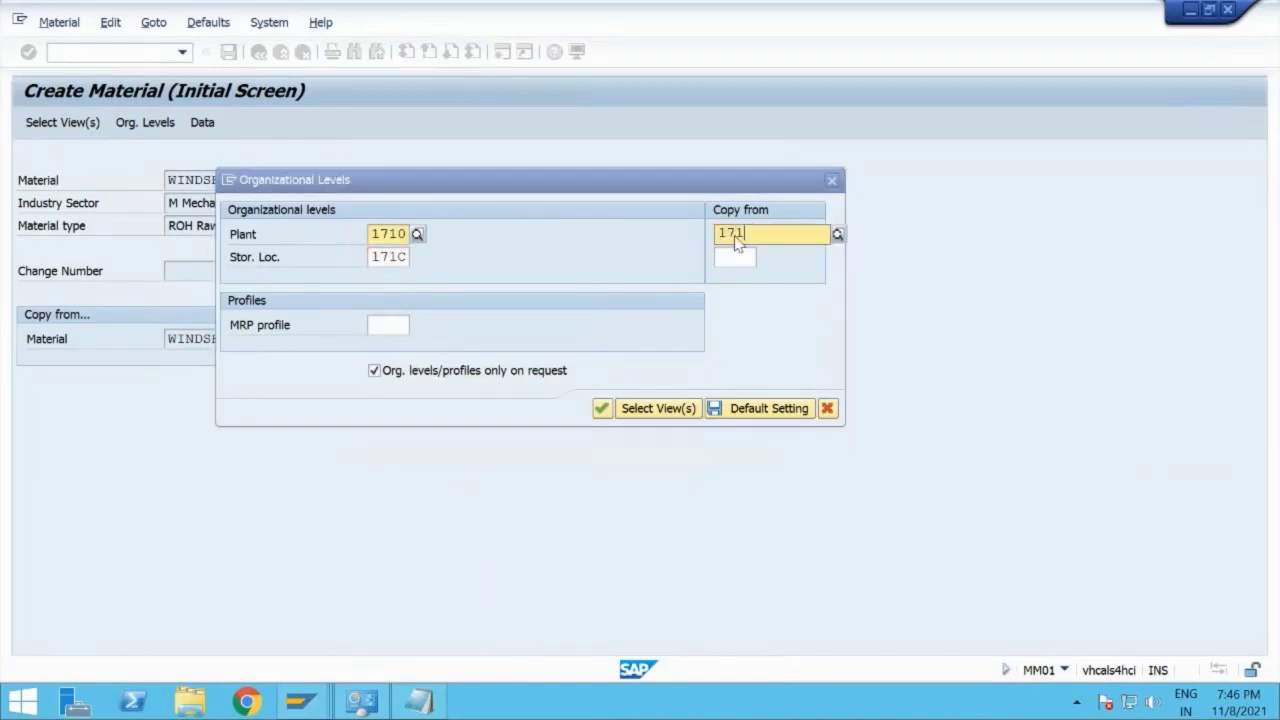
{"action": "type", "text": "0"}
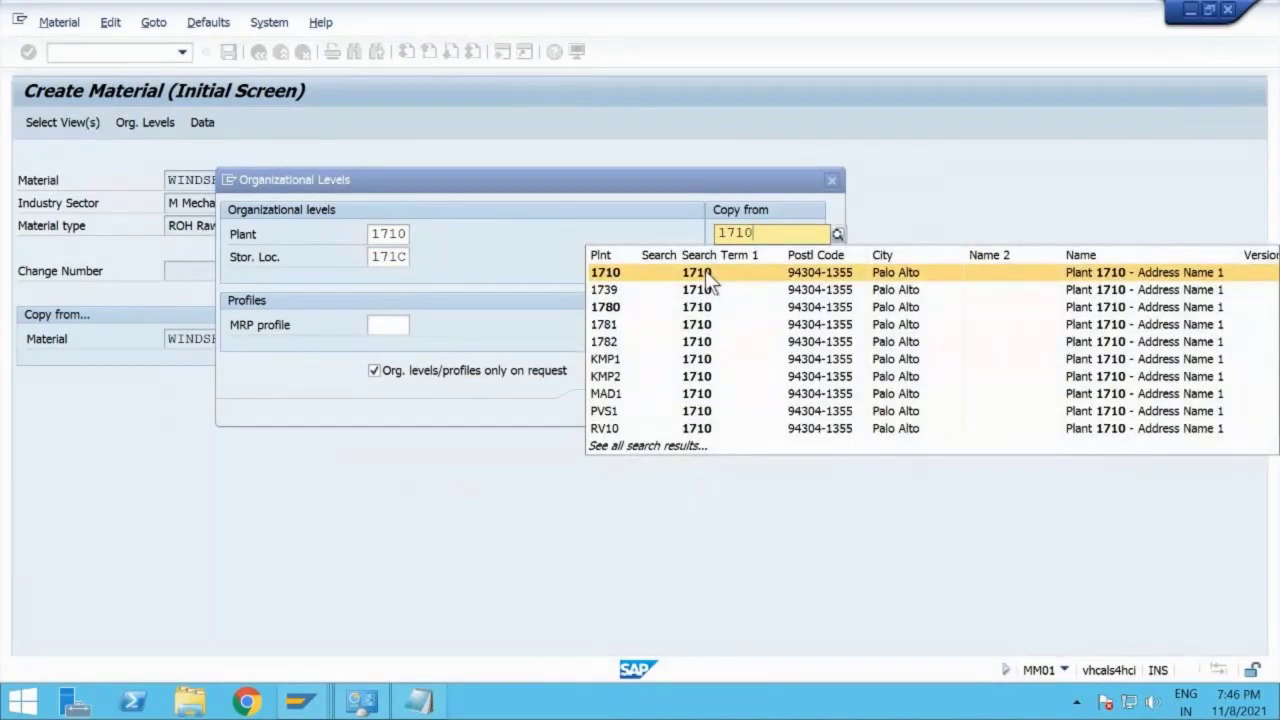
{"action": "left_click", "coordinate": [705, 272]}
{"action": "left_click", "coordinate": [734, 259]}
{"action": "type", "text": "1"}
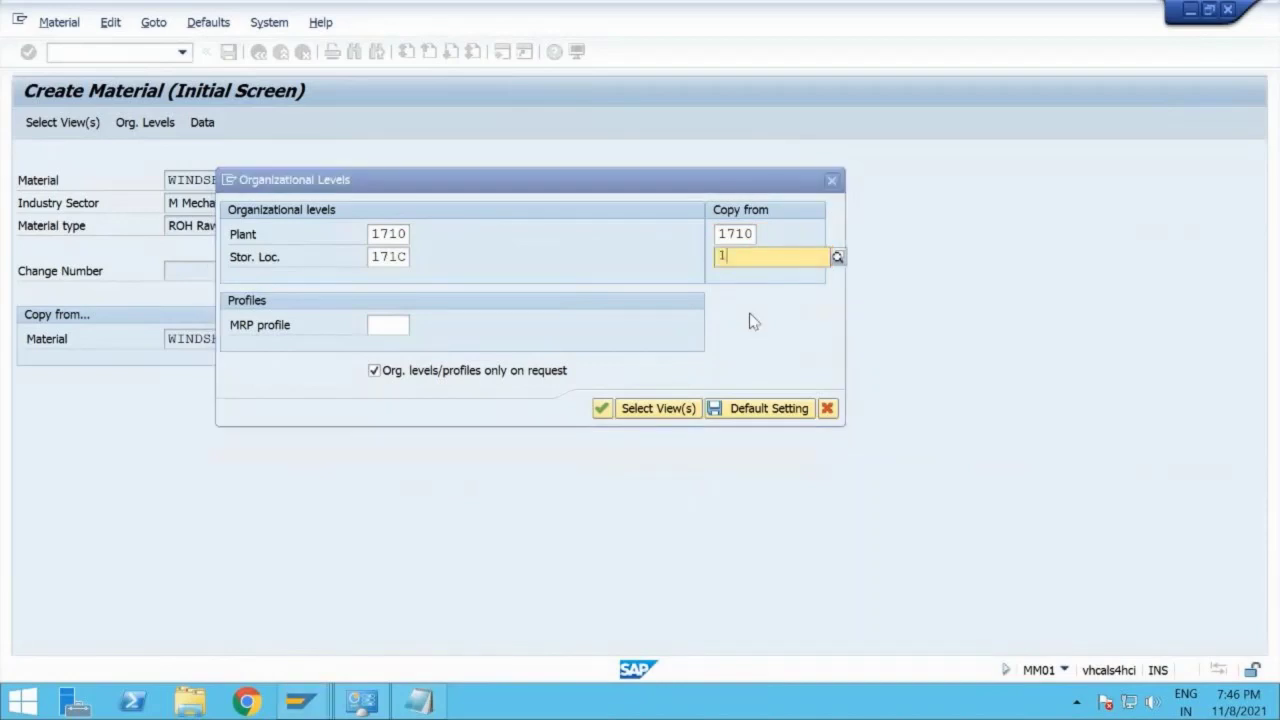
{"action": "type", "text": "7"}
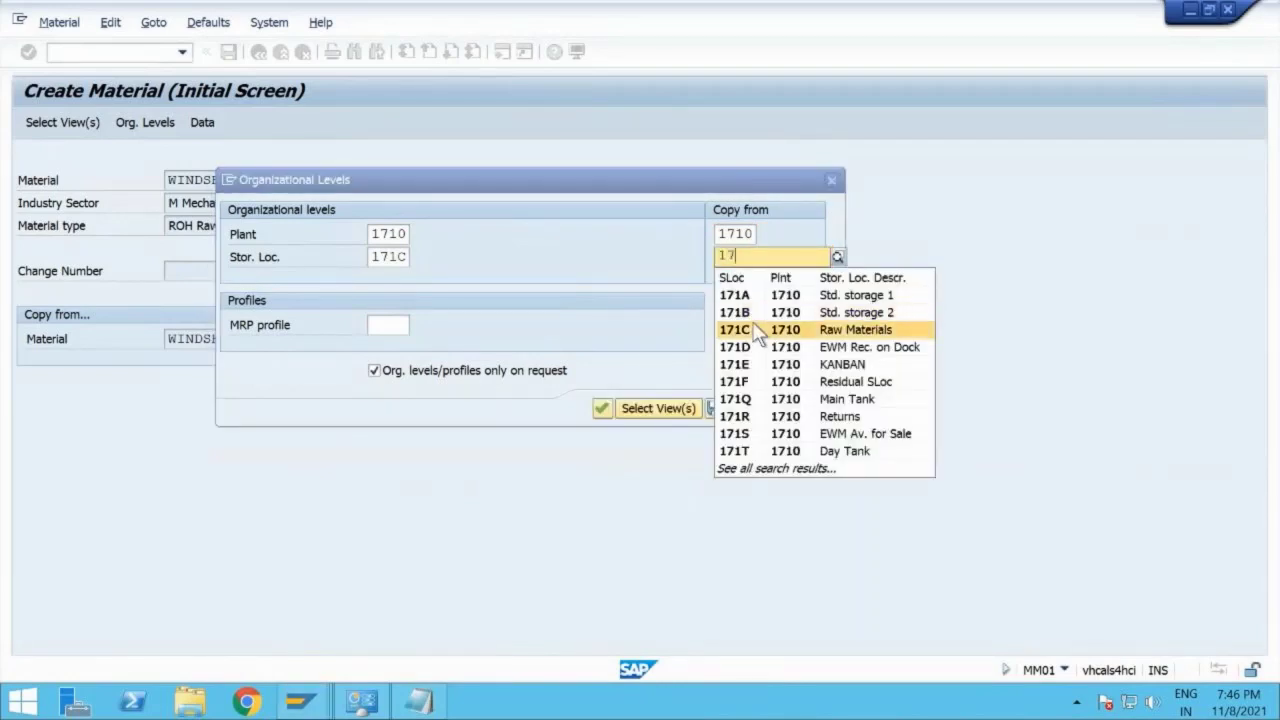
{"action": "left_click", "coordinate": [756, 333]}
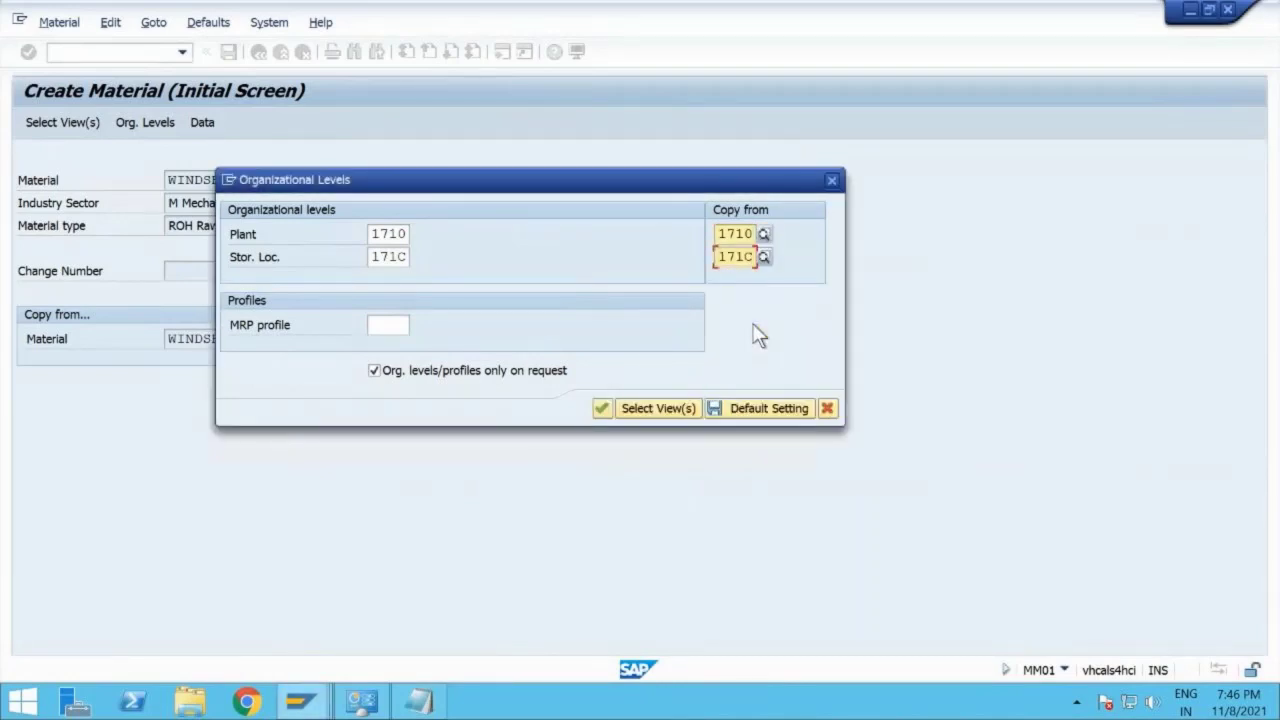
{"action": "left_click", "coordinate": [607, 411]}
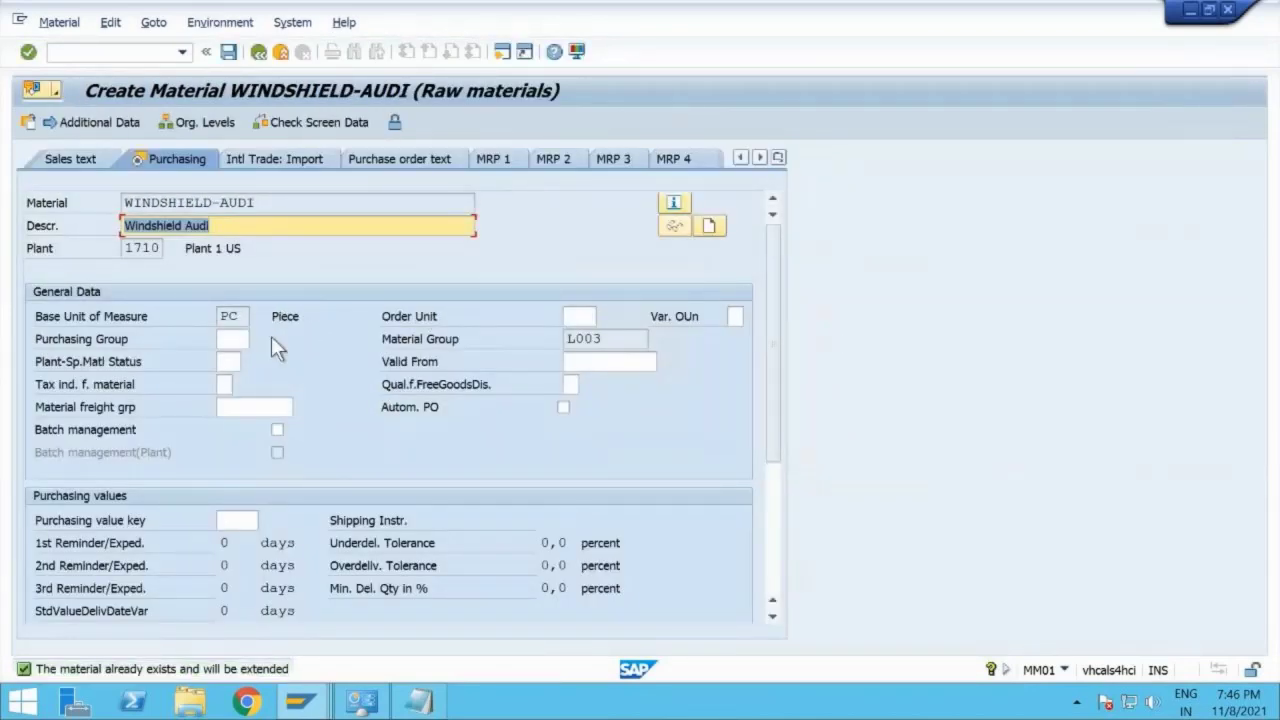
Step: Review the Purchasing view of WINDSHIELD-AUDI and save the material extension
{"action": "left_click", "coordinate": [228, 339]}
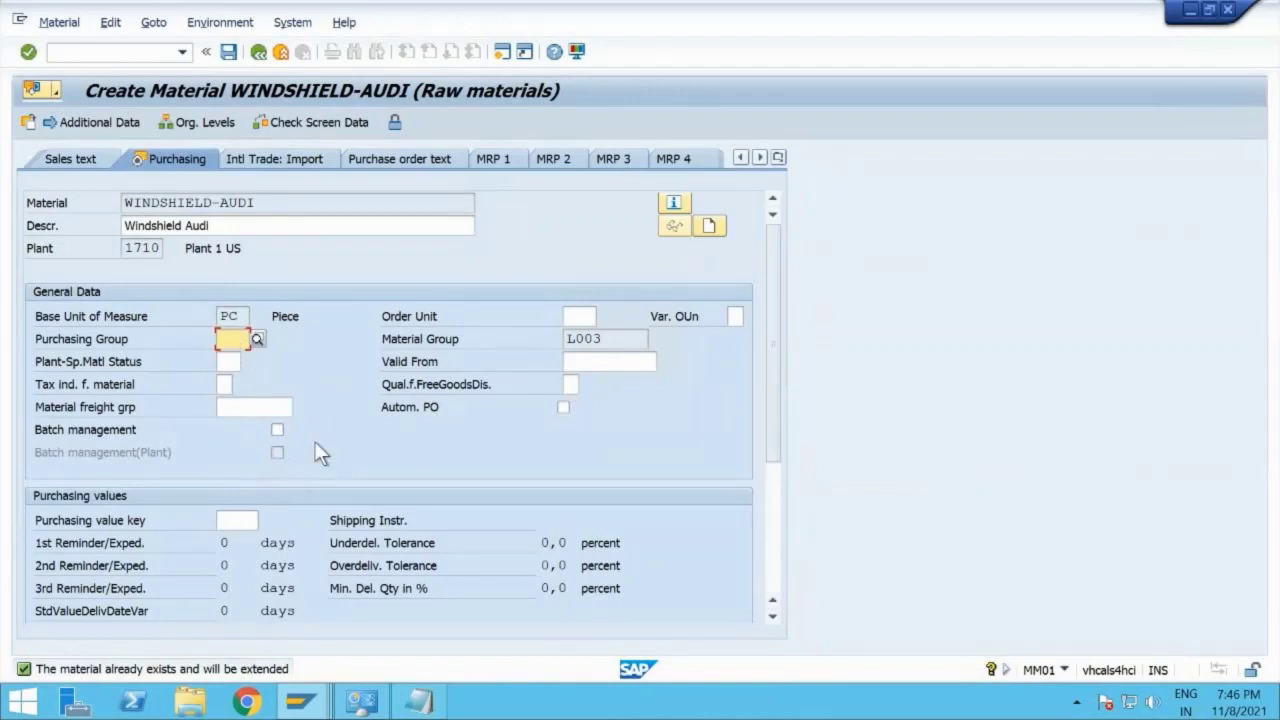
{"action": "scroll", "coordinate": [371, 430], "scroll_direction": "down", "scroll_amount": 3}
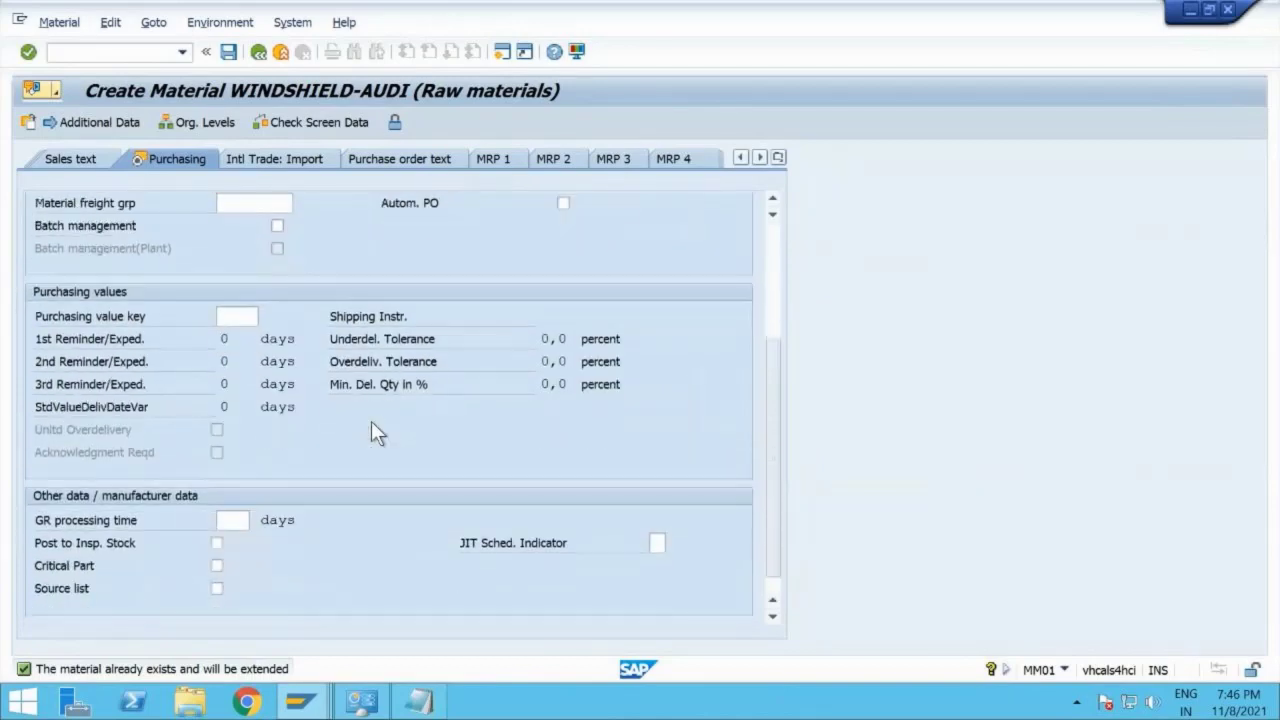
{"action": "scroll", "coordinate": [371, 425], "scroll_direction": "up", "scroll_amount": 5}
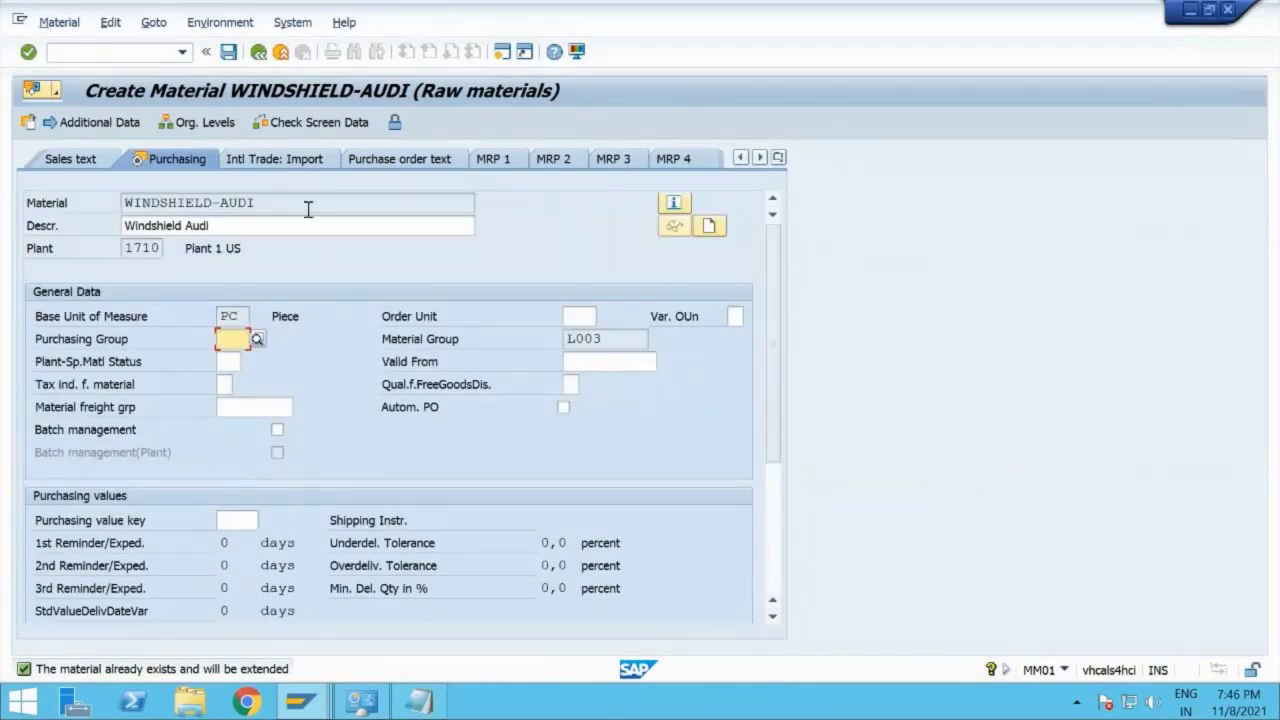
{"action": "left_click", "coordinate": [231, 53]}
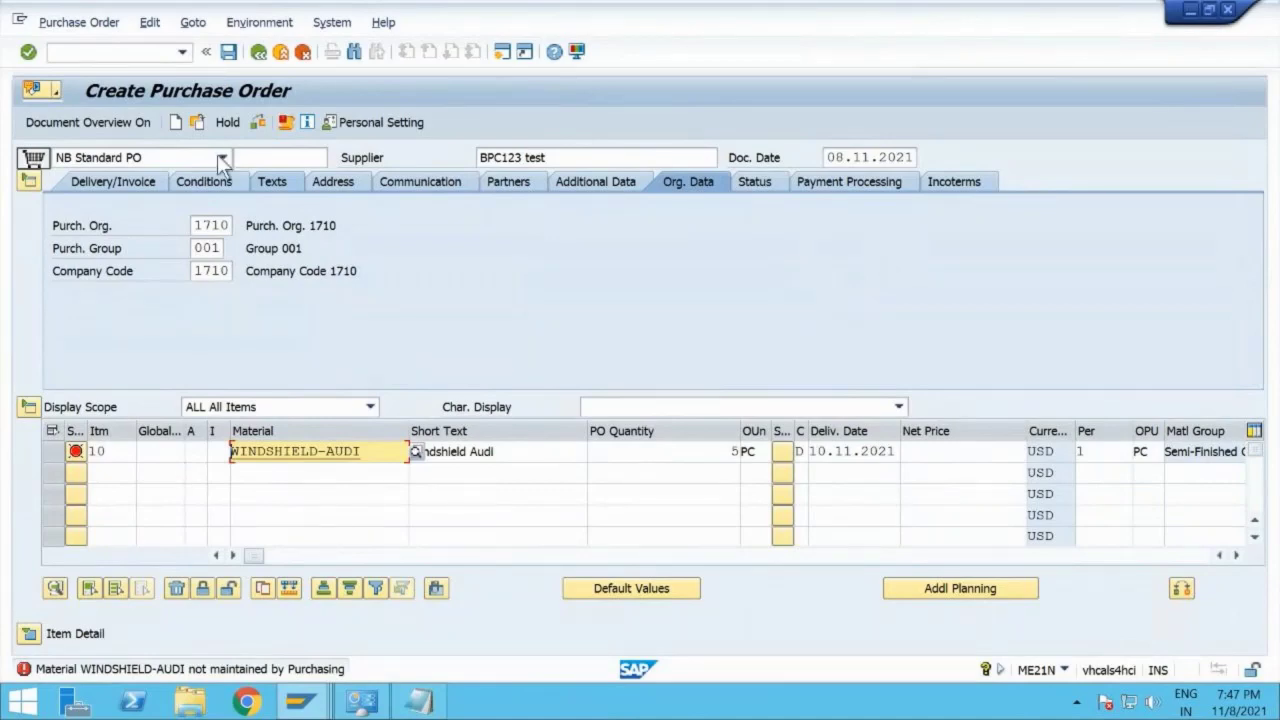
Step: Revalidate the windshield purchase order and set the item's gross price to 100 USD
{"action": "key", "text": "Return"}
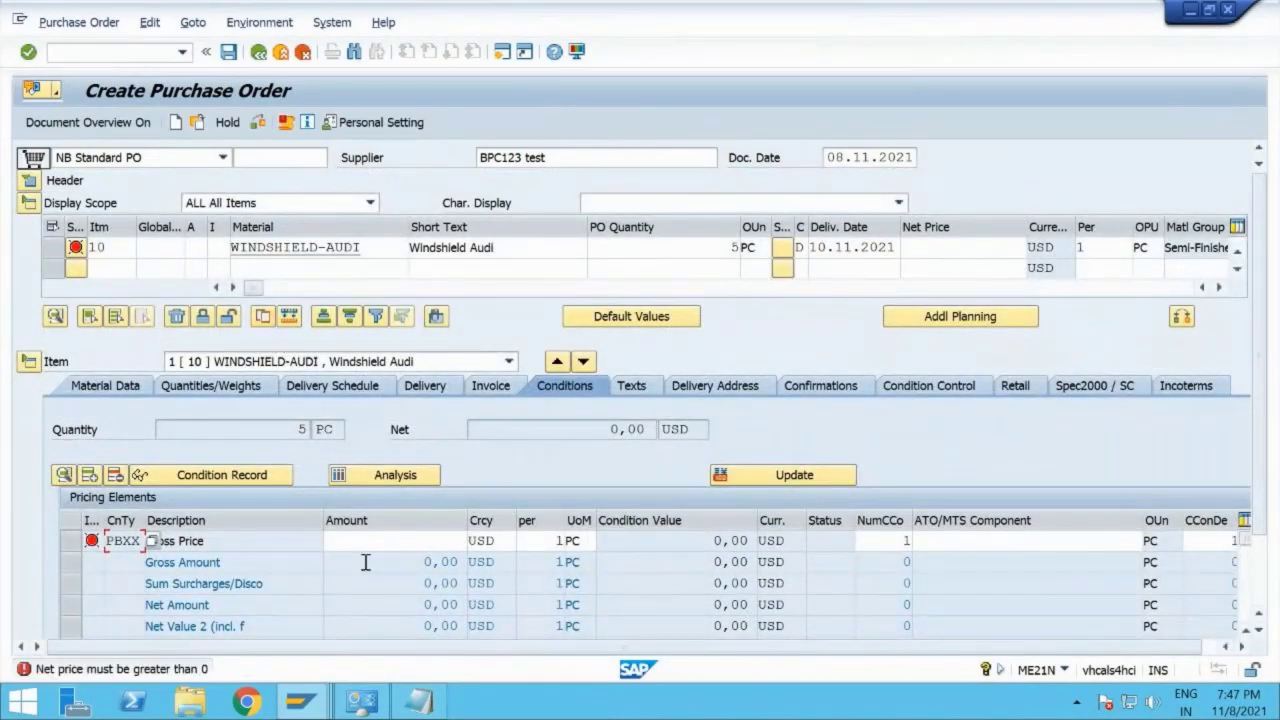
{"action": "left_click", "coordinate": [398, 548]}
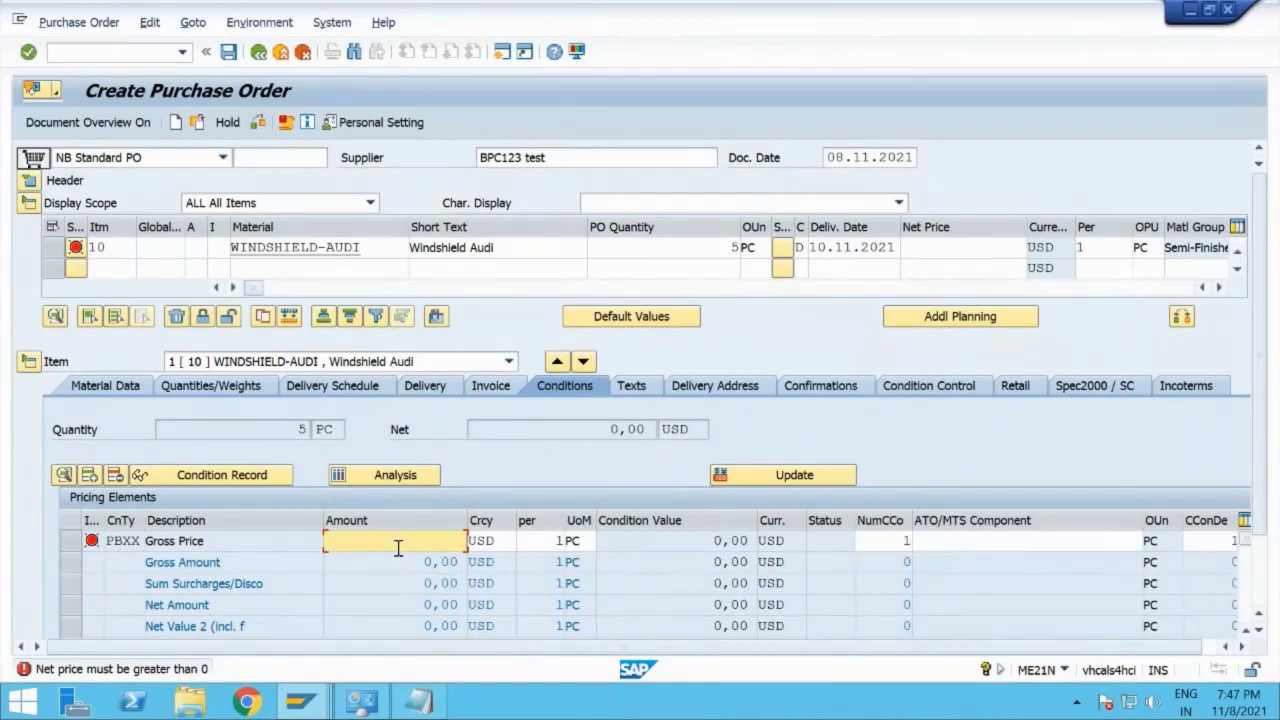
{"action": "type", "text": "100"}
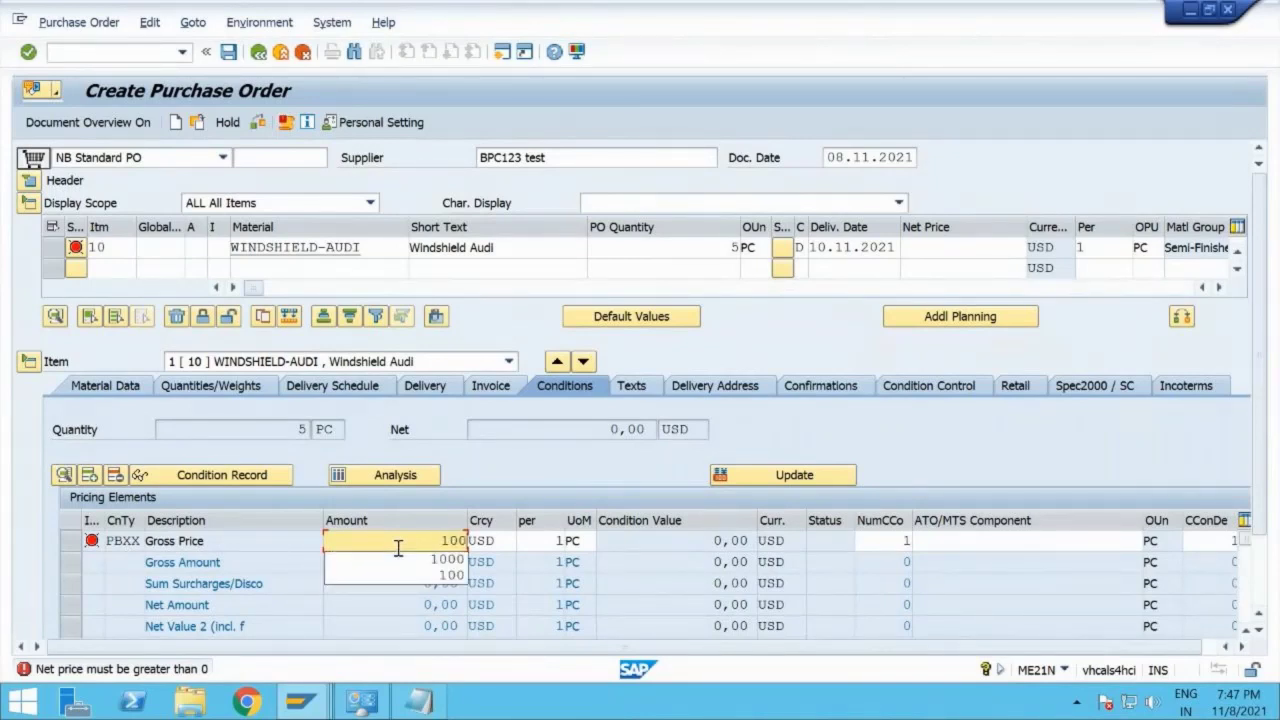
{"action": "key", "text": "Return"}
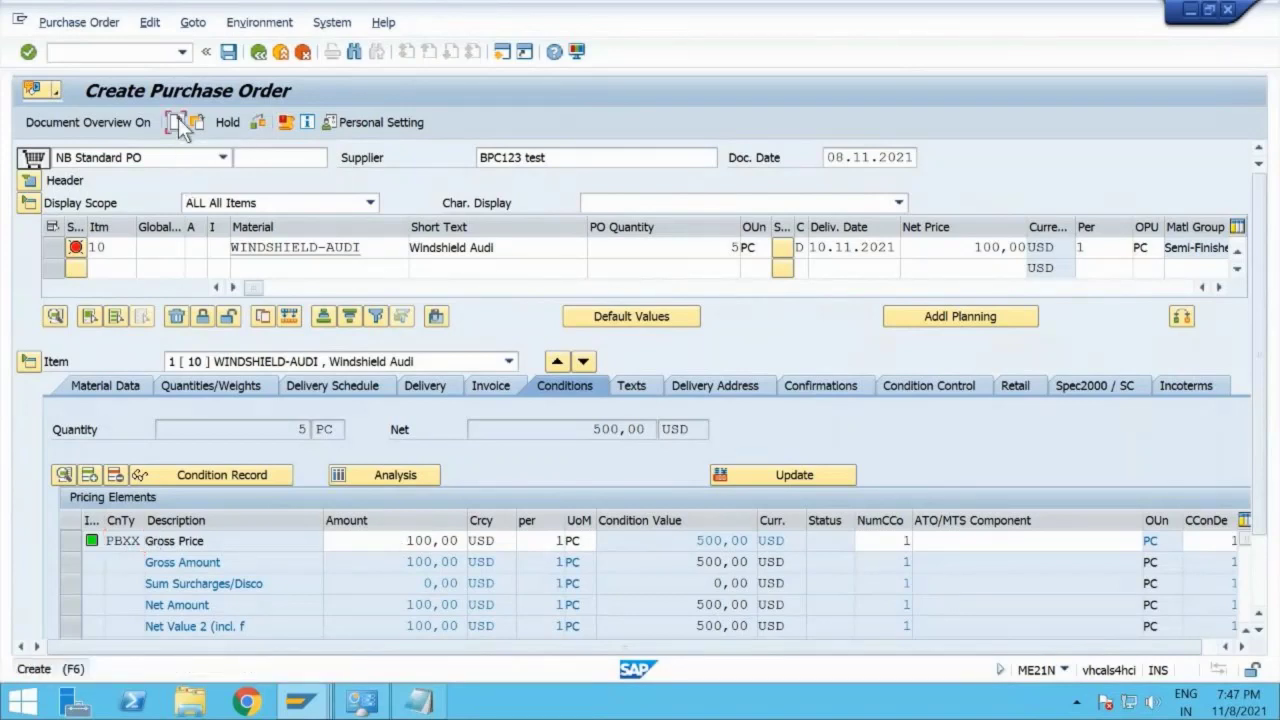
Step: Discard the unsaved windshield purchase order and return to the stock/requirements list
{"action": "left_click", "coordinate": [176, 122]}
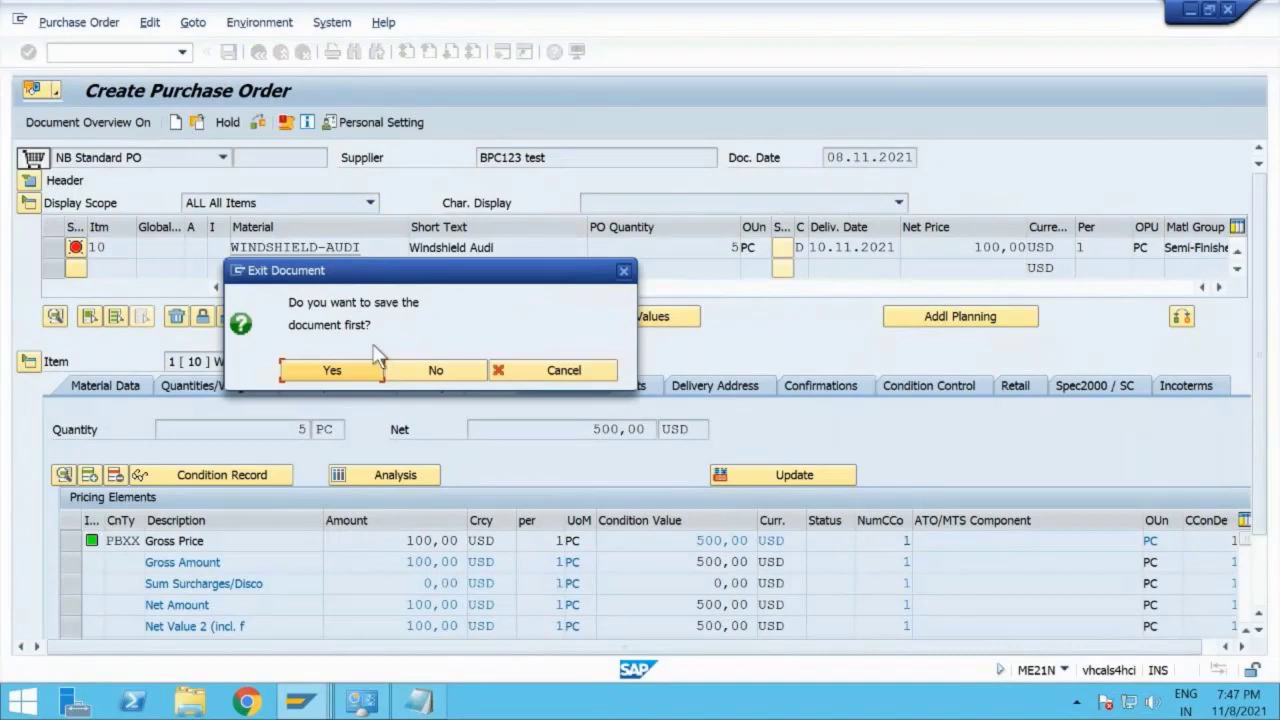
{"action": "left_click", "coordinate": [545, 366]}
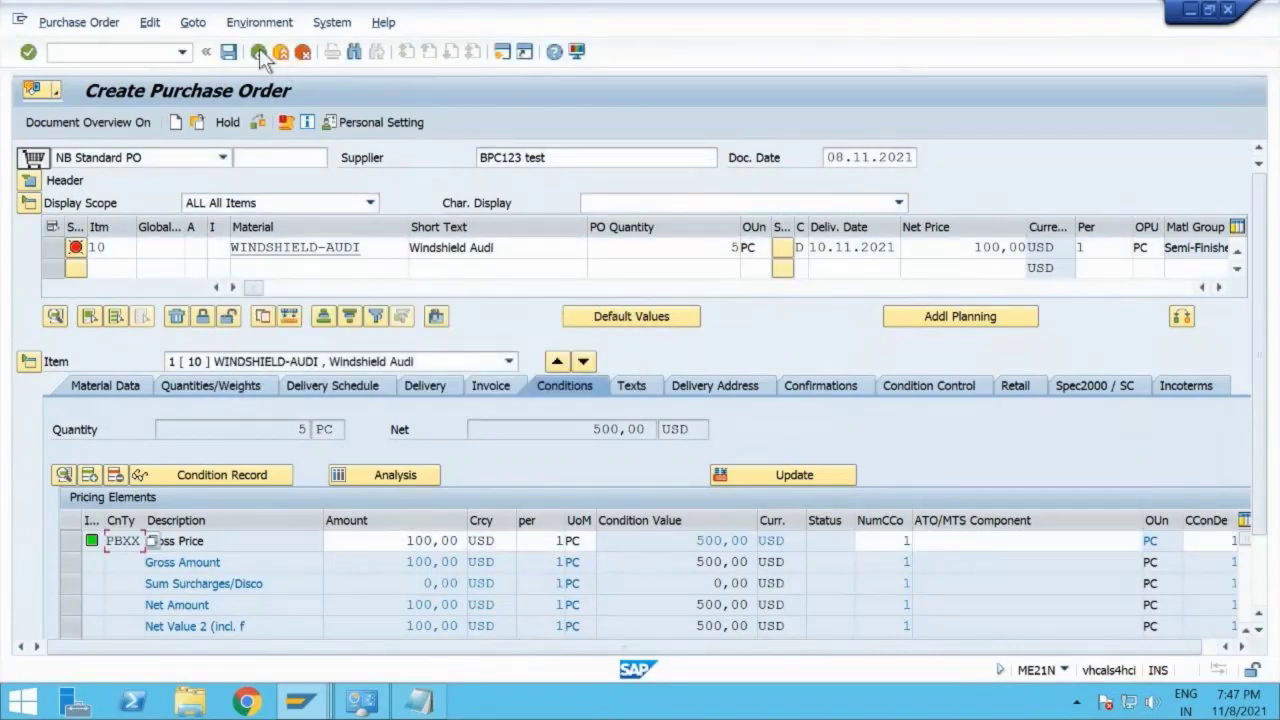
{"action": "left_click", "coordinate": [258, 51]}
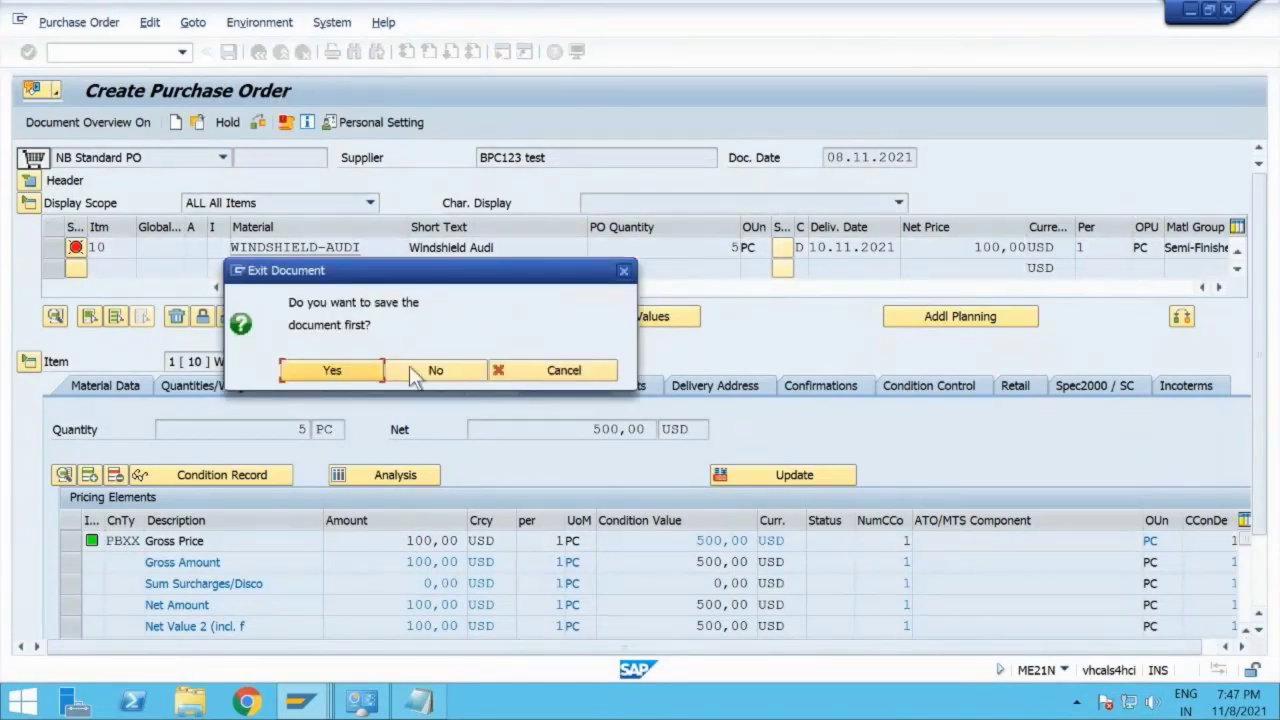
{"action": "left_click", "coordinate": [425, 371]}
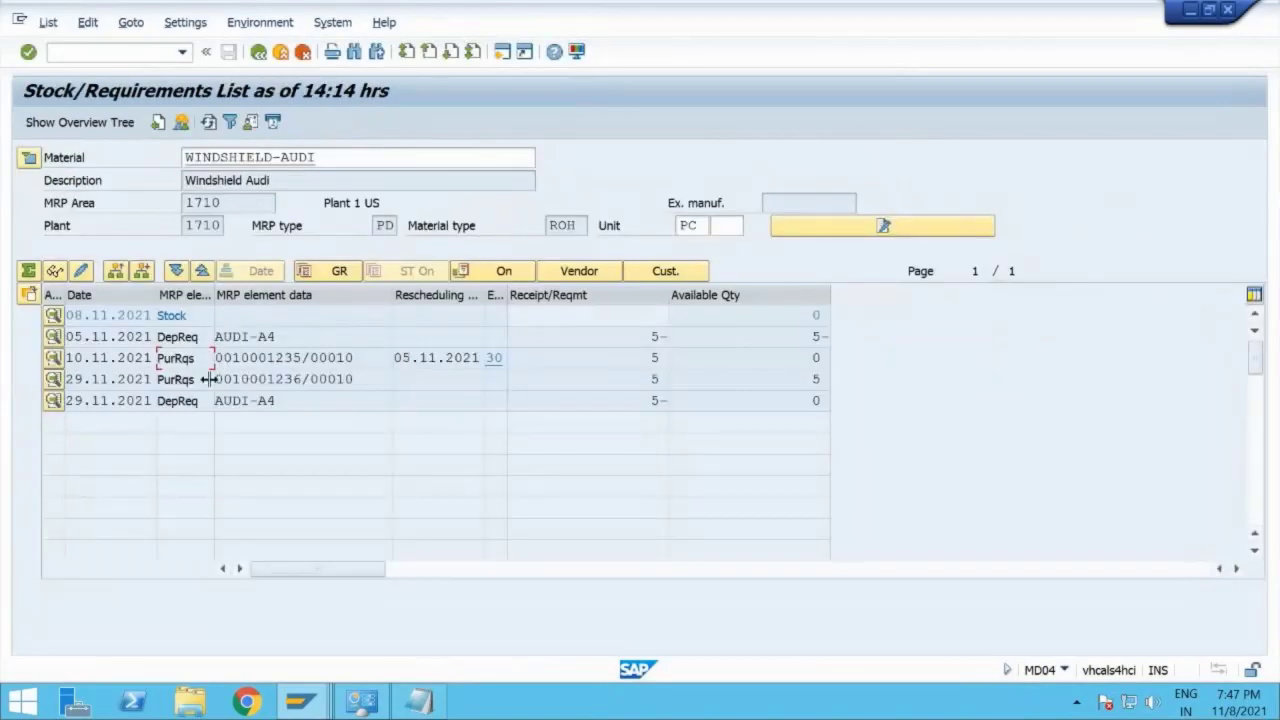
Step: Convert the windshield requisition dated 10.11.2021 into a purchase order, adopt its item and hide the document overview
{"action": "left_click", "coordinate": [53, 357]}
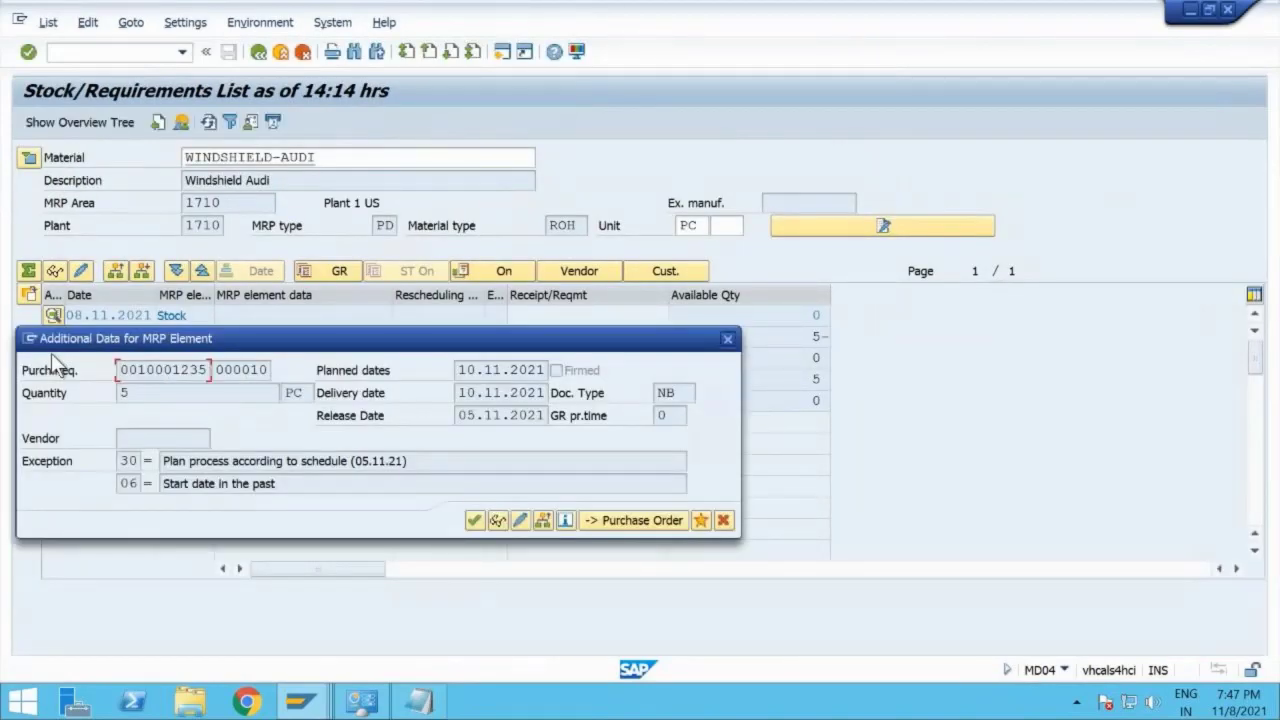
{"action": "left_click", "coordinate": [611, 520]}
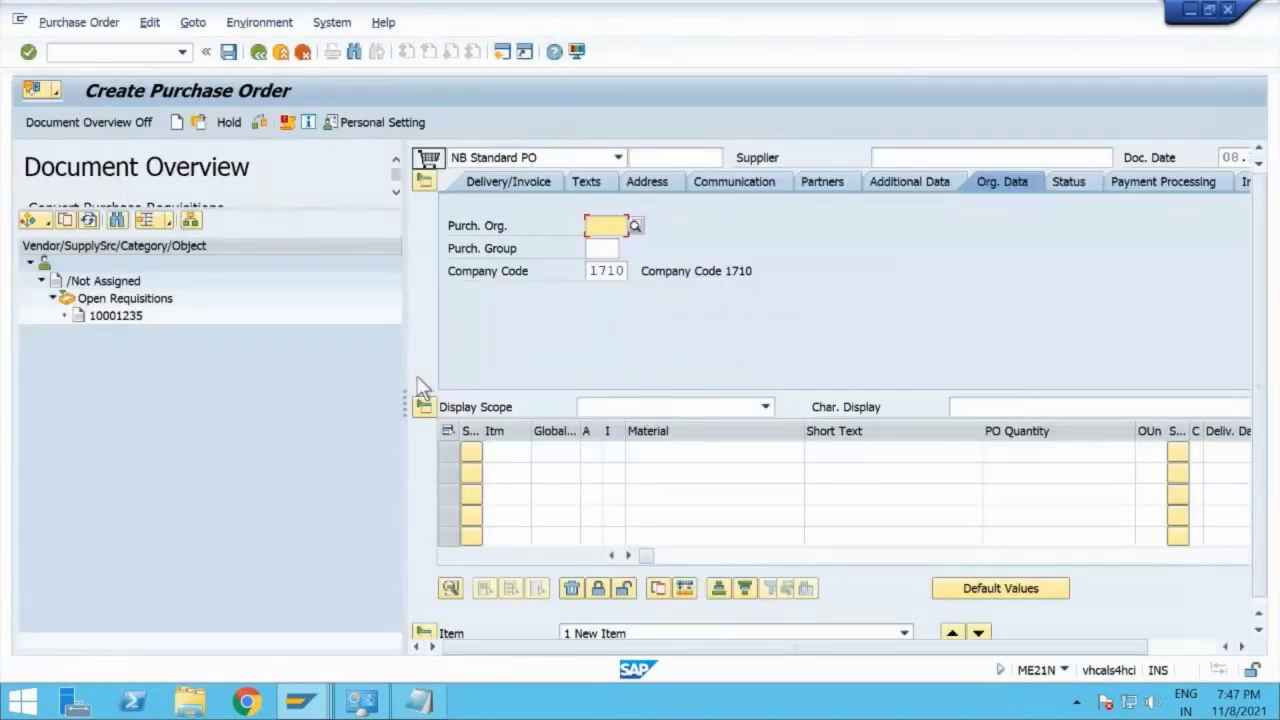
{"action": "left_click", "coordinate": [125, 313]}
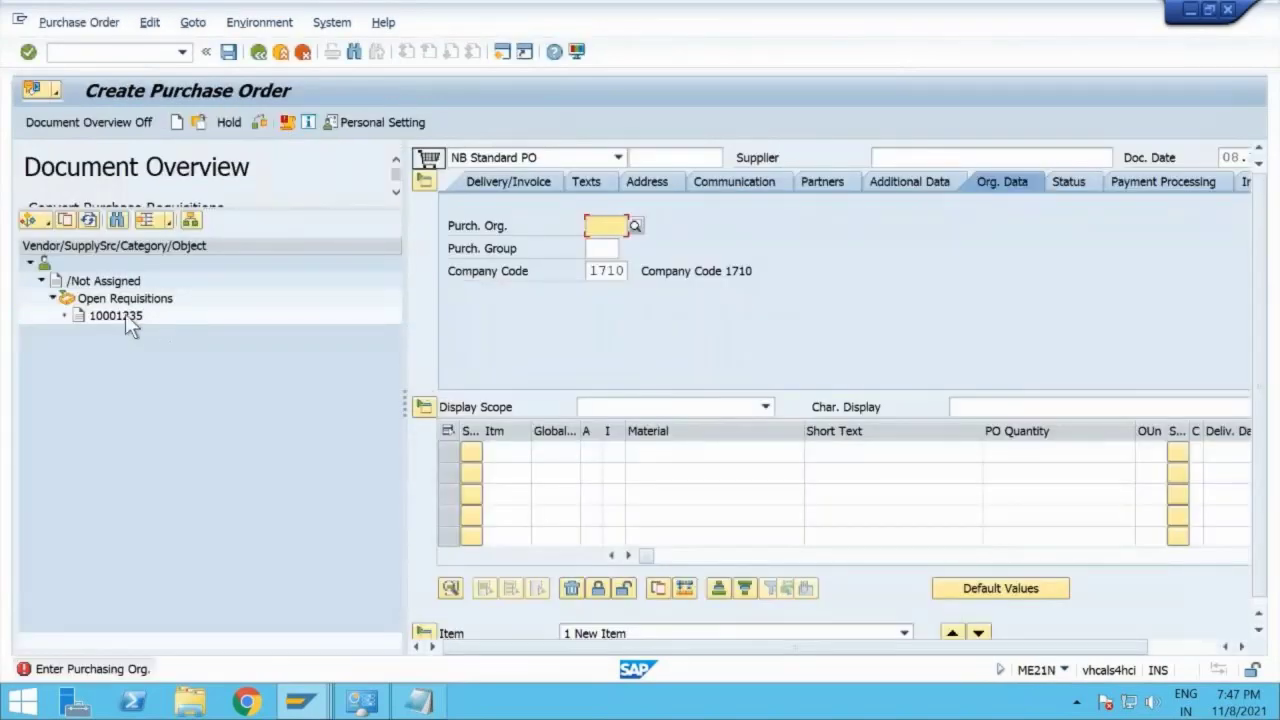
{"action": "left_click", "coordinate": [64, 216]}
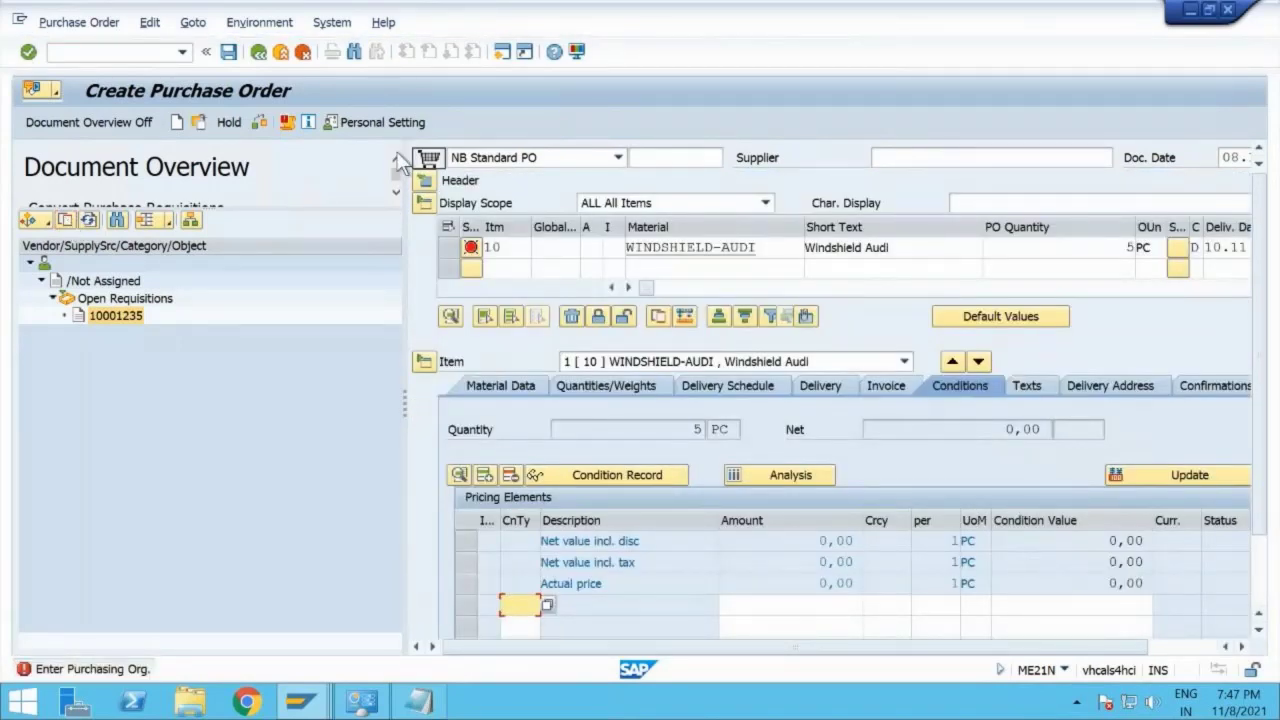
{"action": "left_click", "coordinate": [70, 122]}
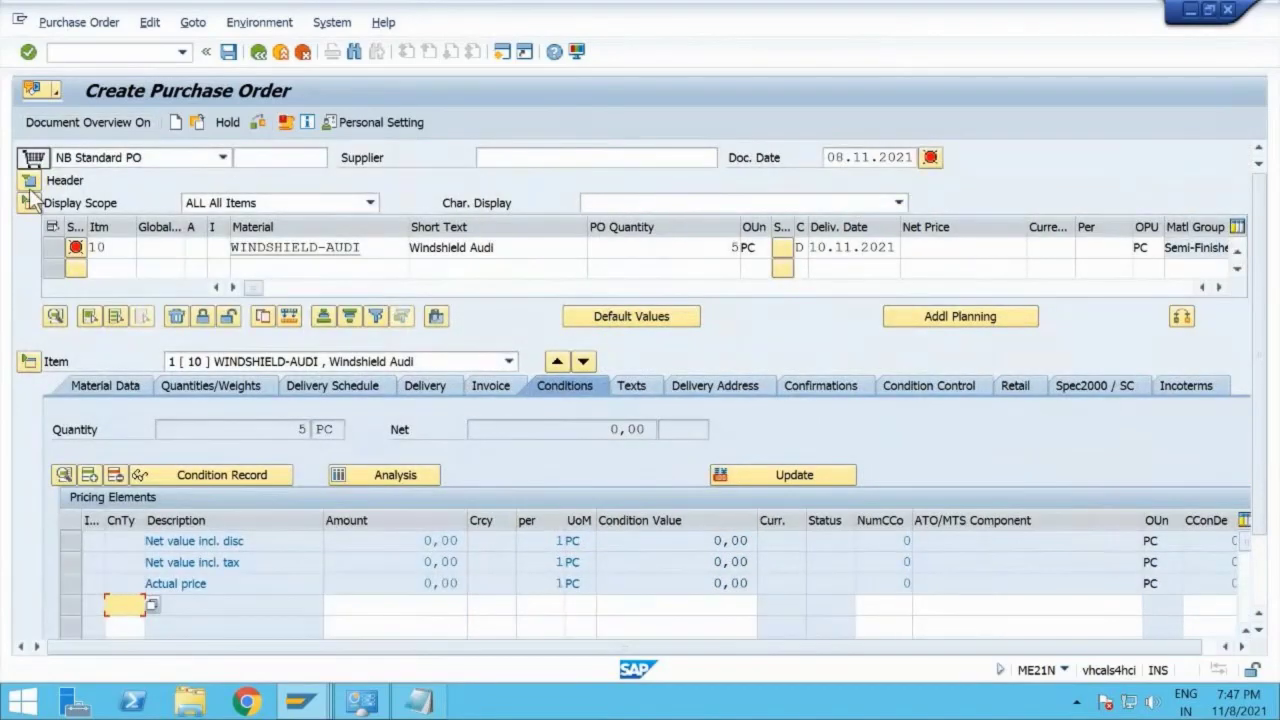
Step: Fill in the purchase order header with purchasing organization 1710, purchasing group 001 and supplier BPC123
{"action": "left_click", "coordinate": [28, 181]}
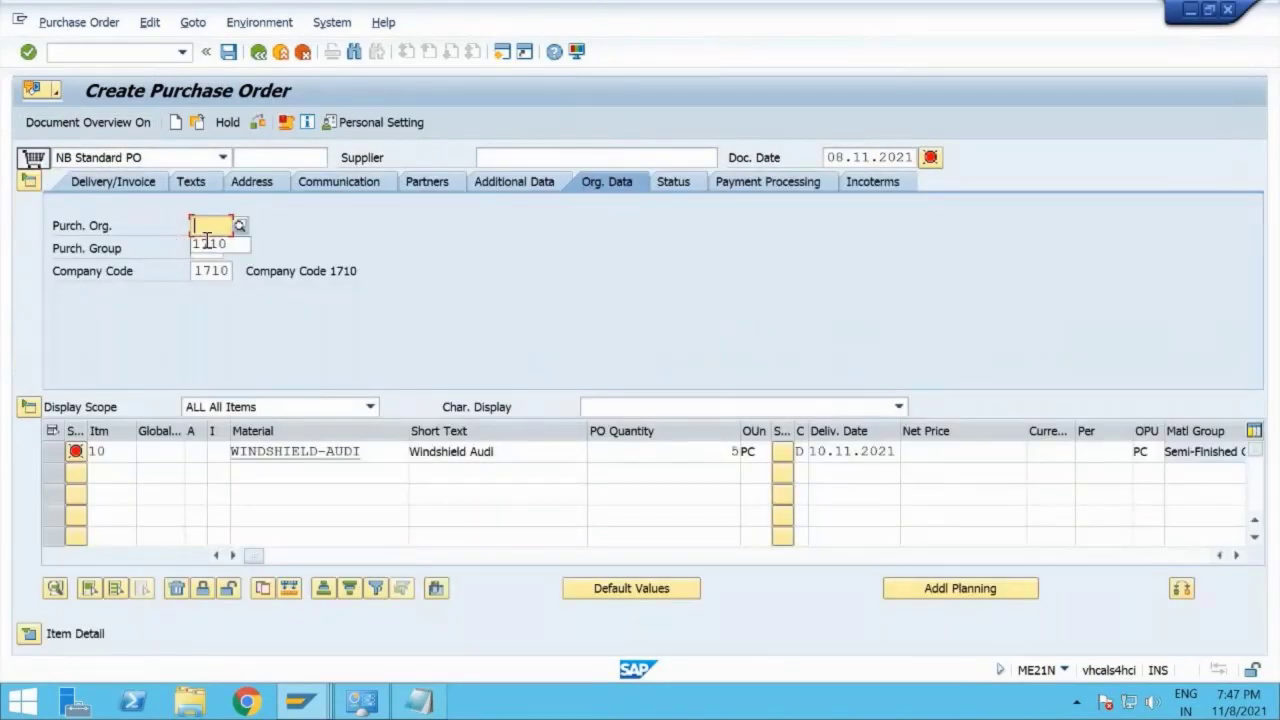
{"action": "left_click", "coordinate": [209, 244]}
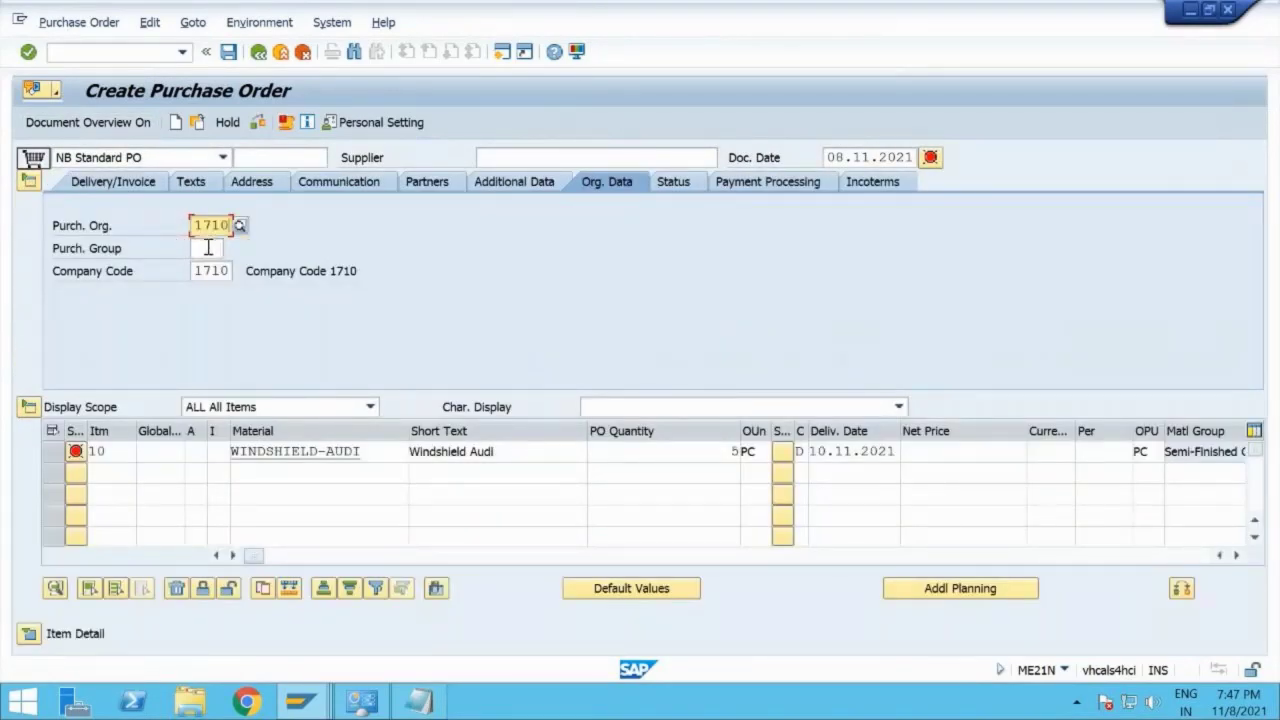
{"action": "left_click", "coordinate": [208, 248]}
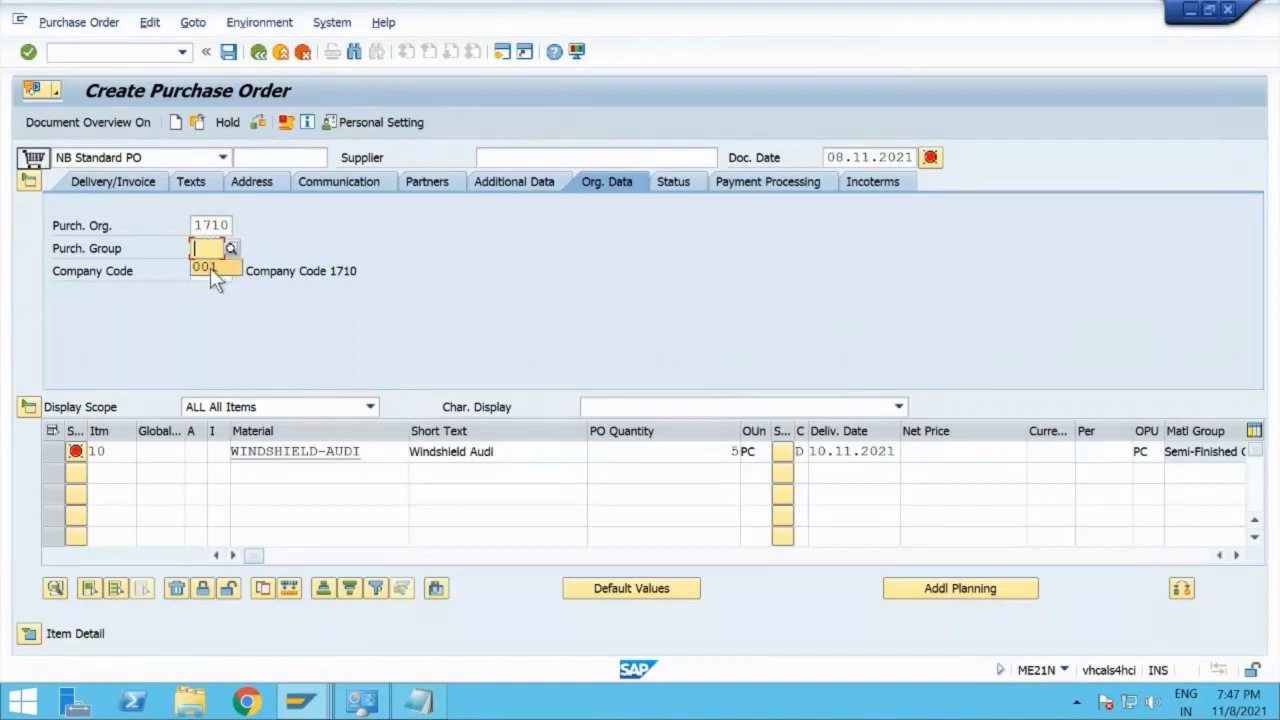
{"action": "left_click", "coordinate": [210, 267]}
{"action": "left_click", "coordinate": [488, 158]}
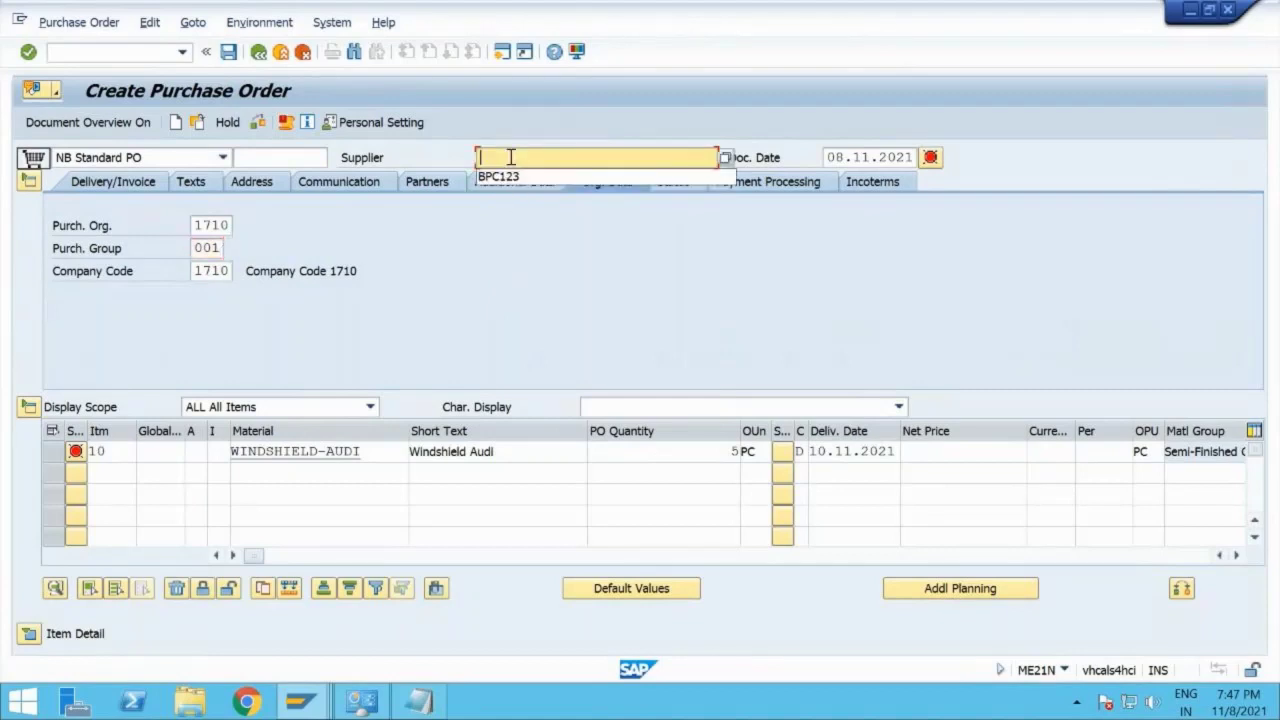
{"action": "left_click", "coordinate": [500, 176]}
{"action": "key", "text": "Return"}
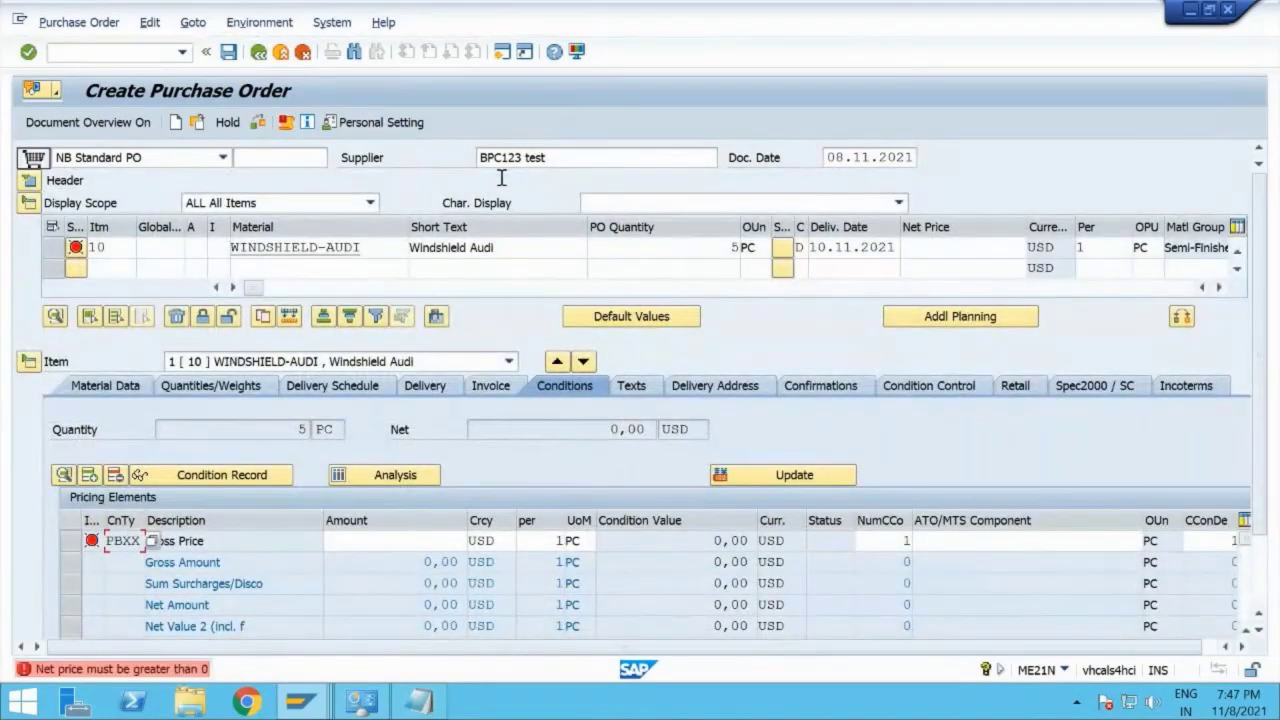
Step: Set the windshield item's gross price to 100 USD and accept the price difference from the material price
{"action": "left_click", "coordinate": [427, 541]}
{"action": "type", "text": "100"}
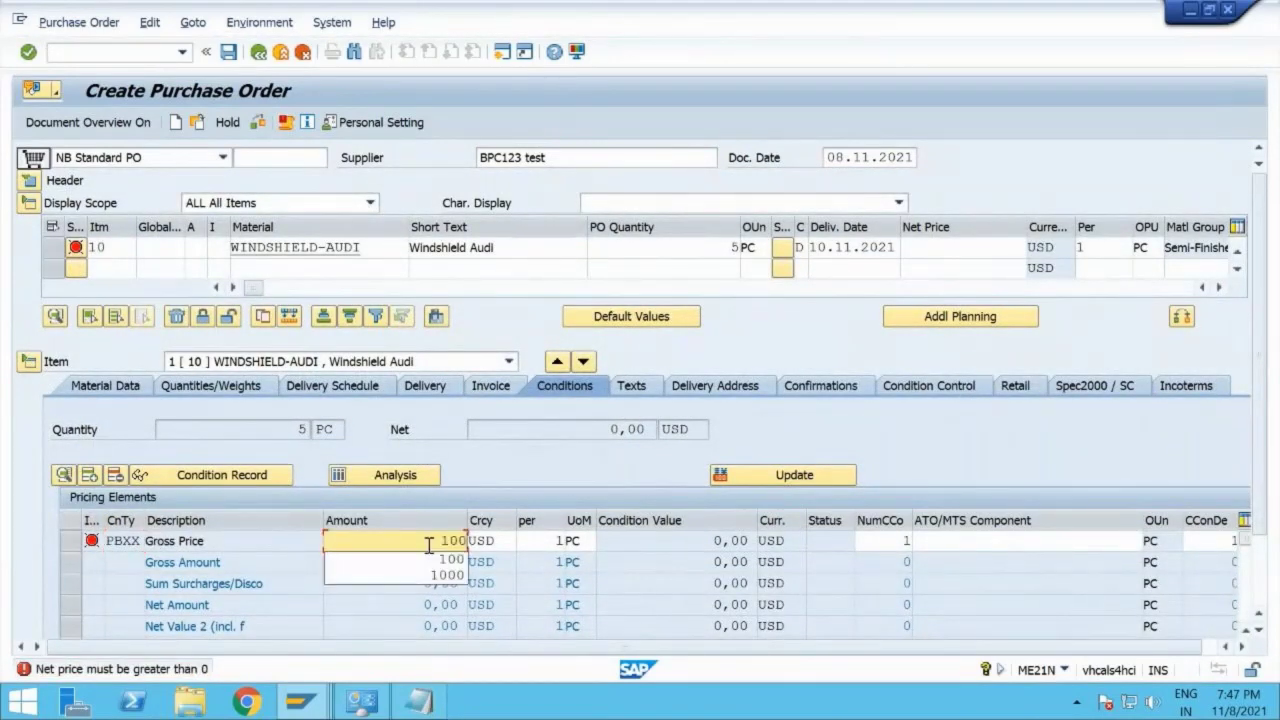
{"action": "key", "text": "Return"}
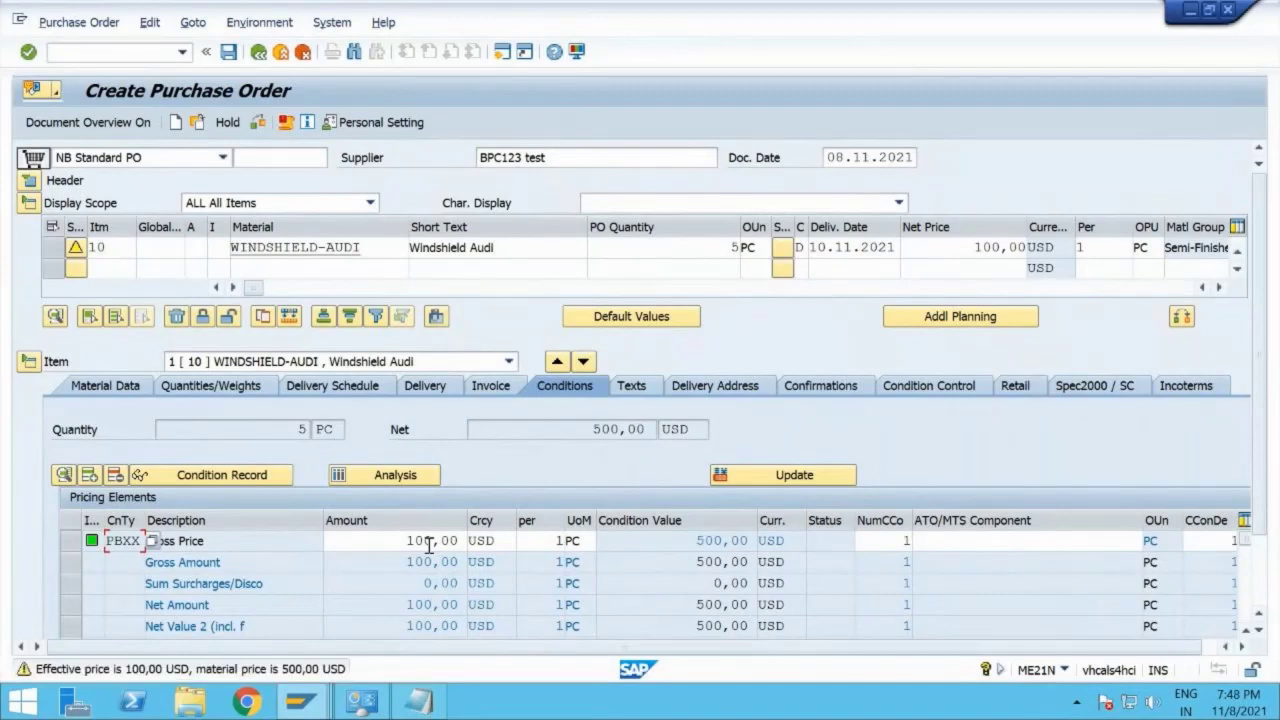
{"action": "key", "text": "Return"}
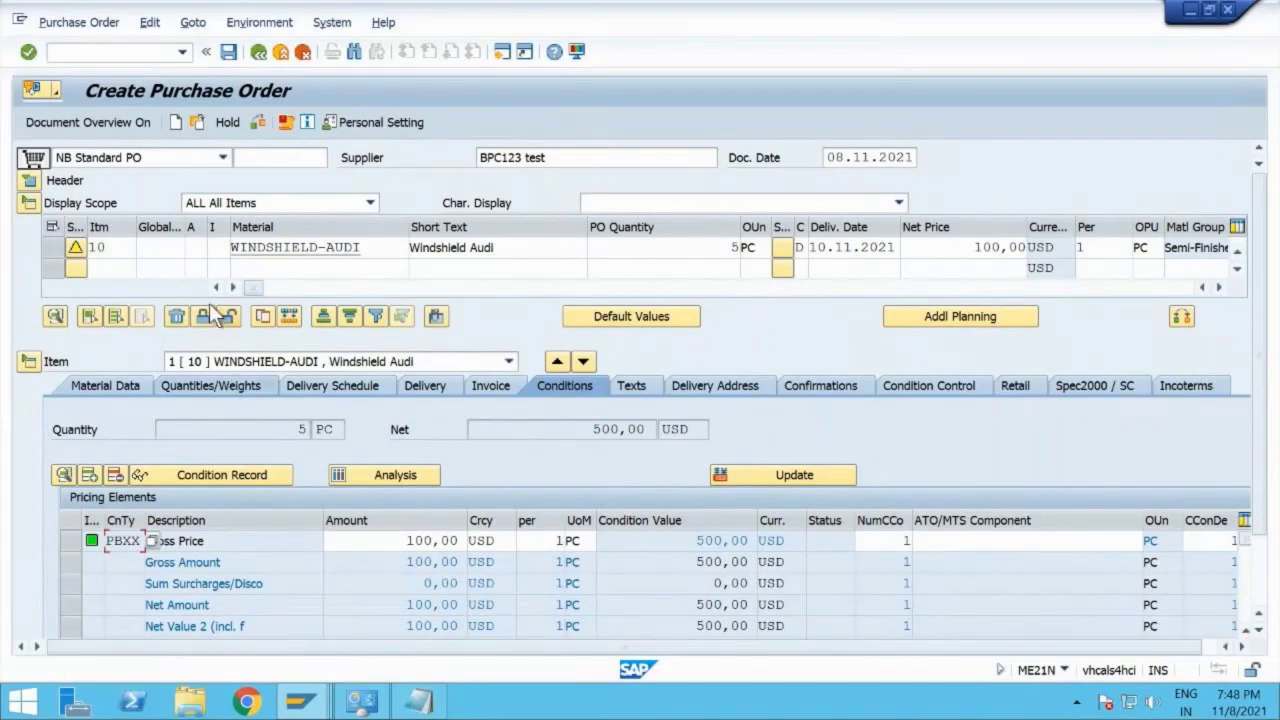
Step: Check and save the windshield purchase order, and refresh the stock/requirements list
{"action": "left_click", "coordinate": [257, 124]}
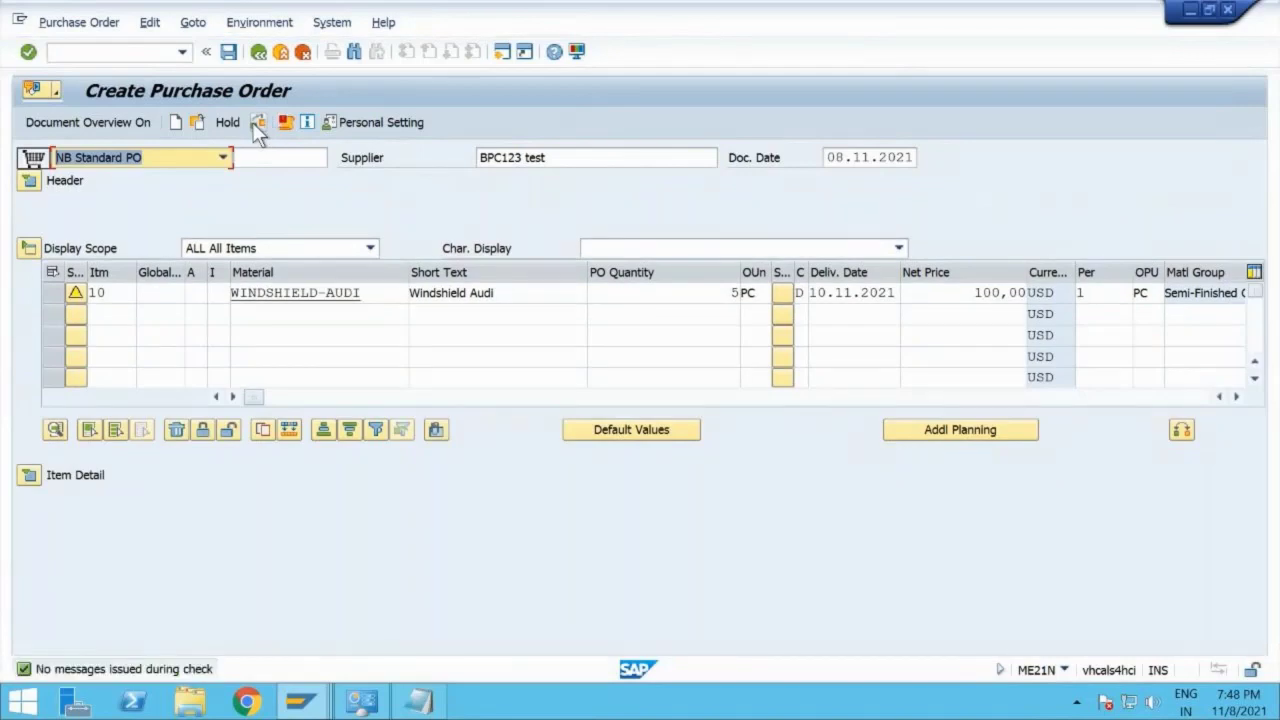
{"action": "left_click", "coordinate": [229, 54]}
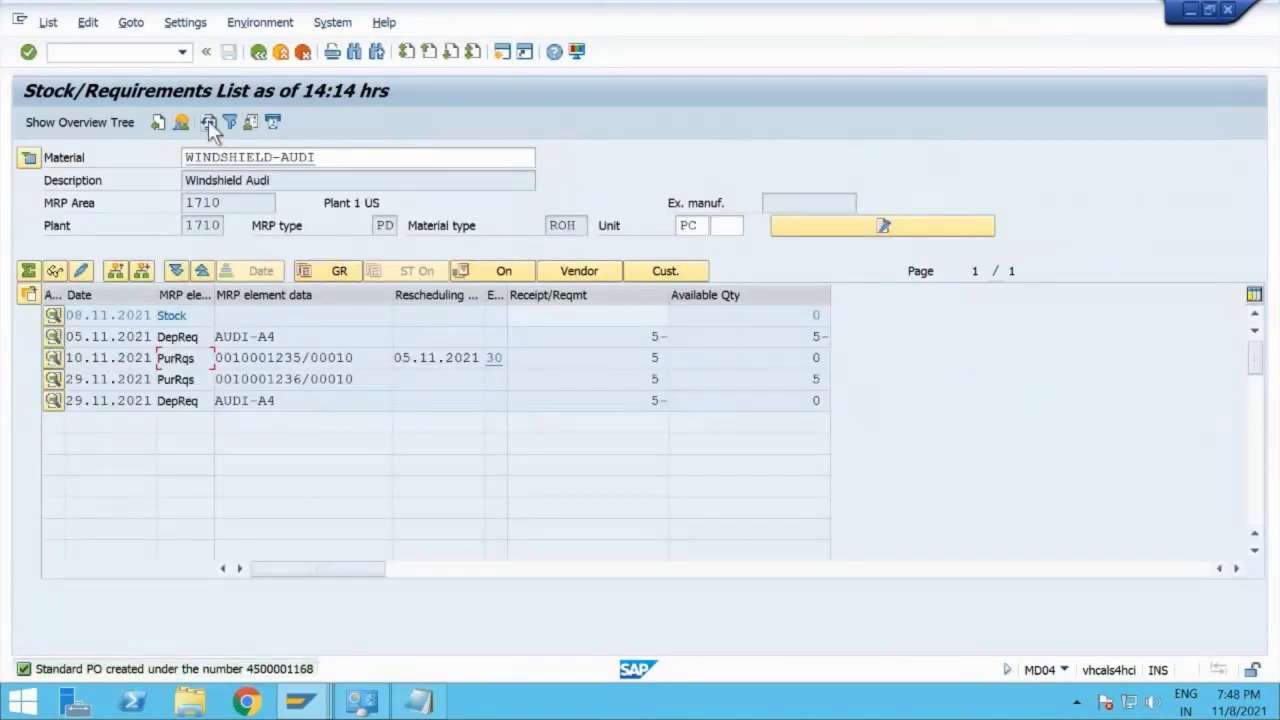
{"action": "left_click", "coordinate": [208, 120]}
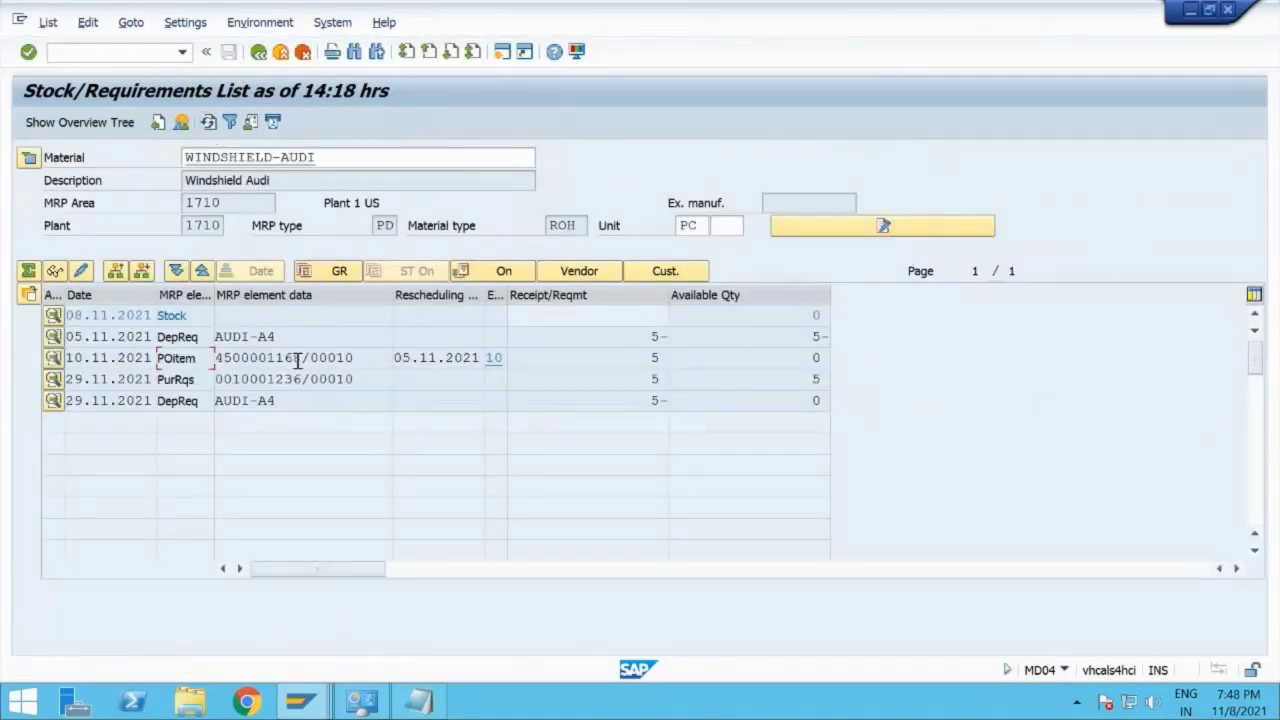
Step: Copy the new purchase order number from the stock/requirements list and try to load it in the goods receipt session
{"action": "left_click_drag", "start_coordinate": [297, 361], "coordinate": [212, 357]}
{"action": "left_click", "coordinate": [300, 701]}
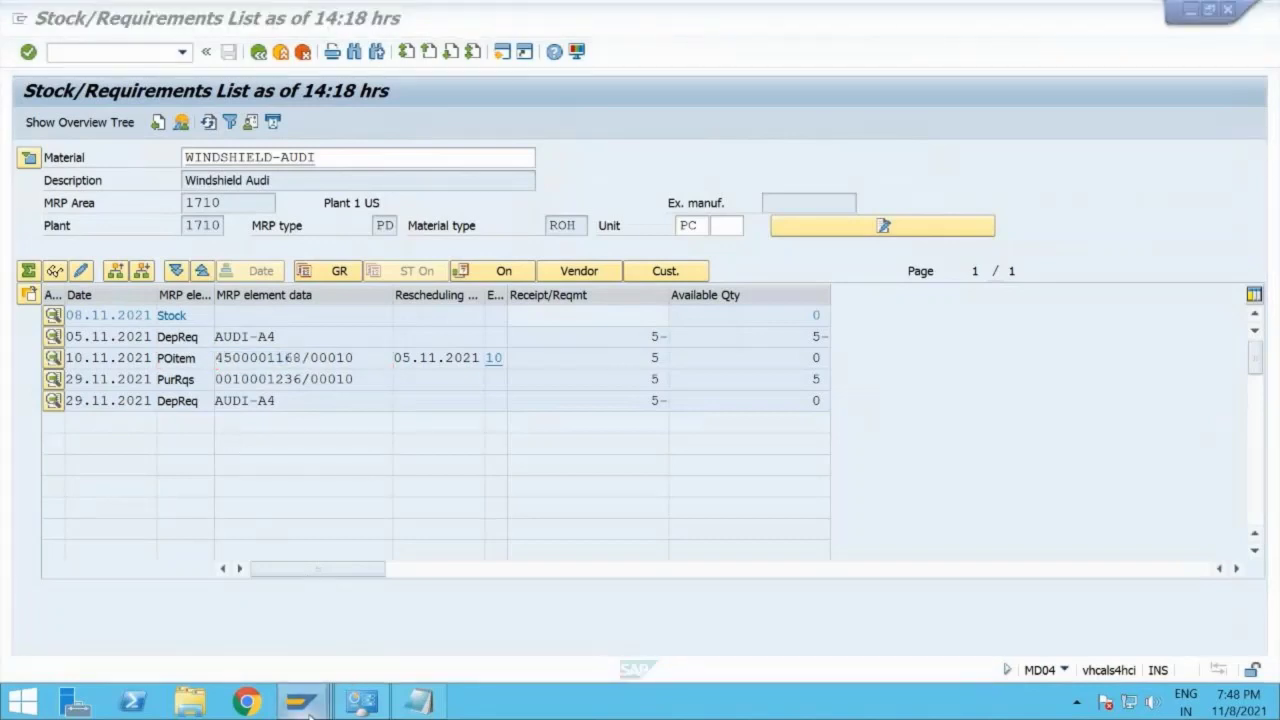
{"action": "left_click", "coordinate": [530, 599]}
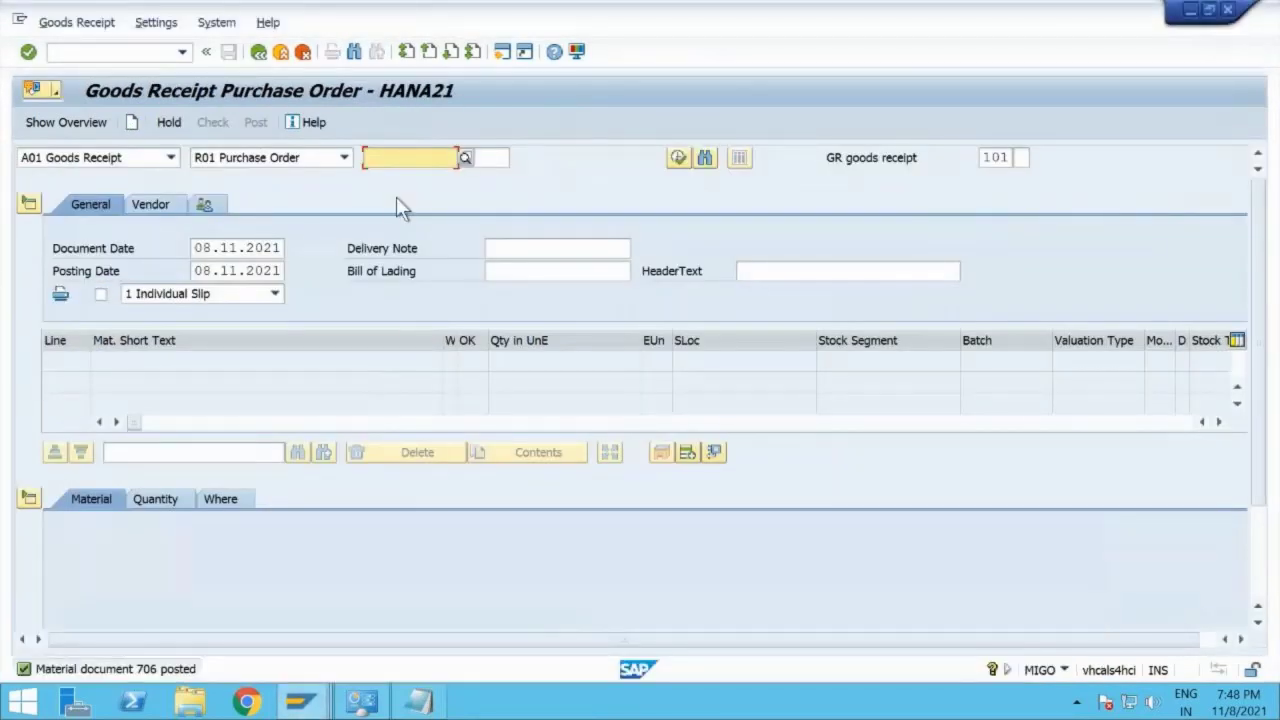
{"action": "key", "text": "Return"}
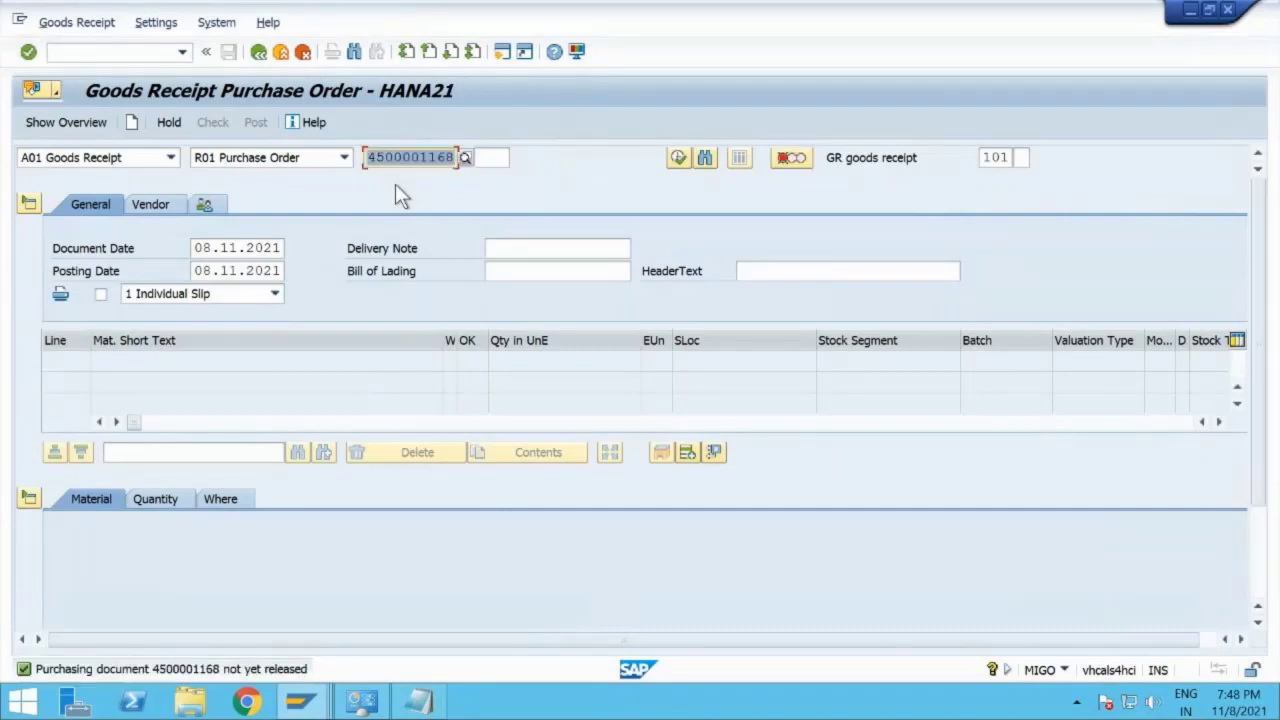
Step: Switch to the Create Material session and start the purchase order release transaction ME29N for the new windshield order
{"action": "left_click", "coordinate": [300, 700]}
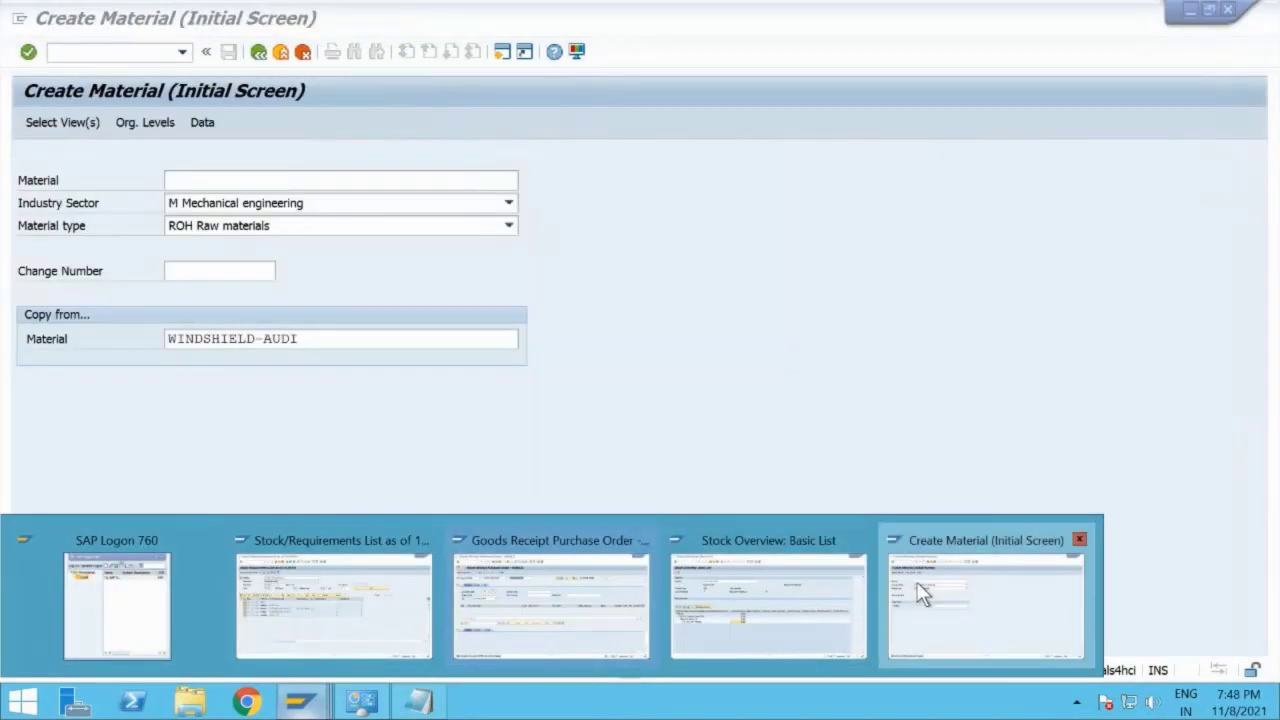
{"action": "left_click", "coordinate": [917, 584]}
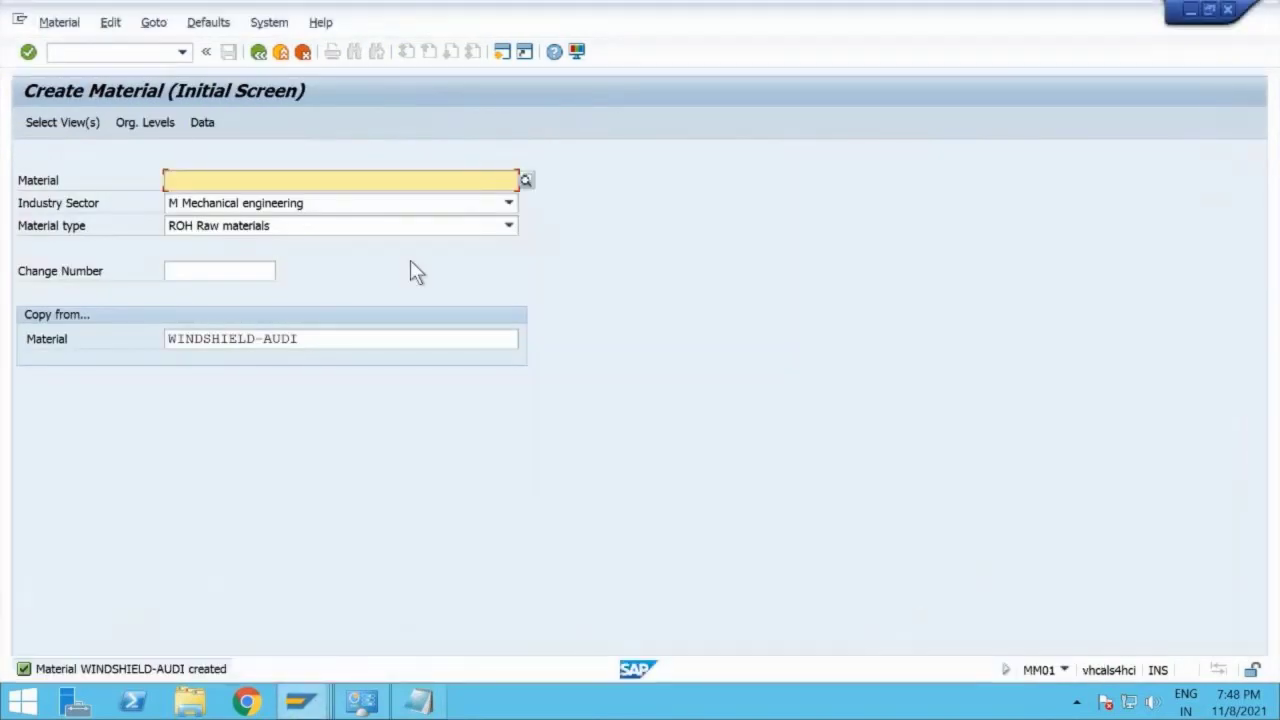
{"action": "left_click", "coordinate": [125, 52]}
{"action": "type", "text": "/nme"}
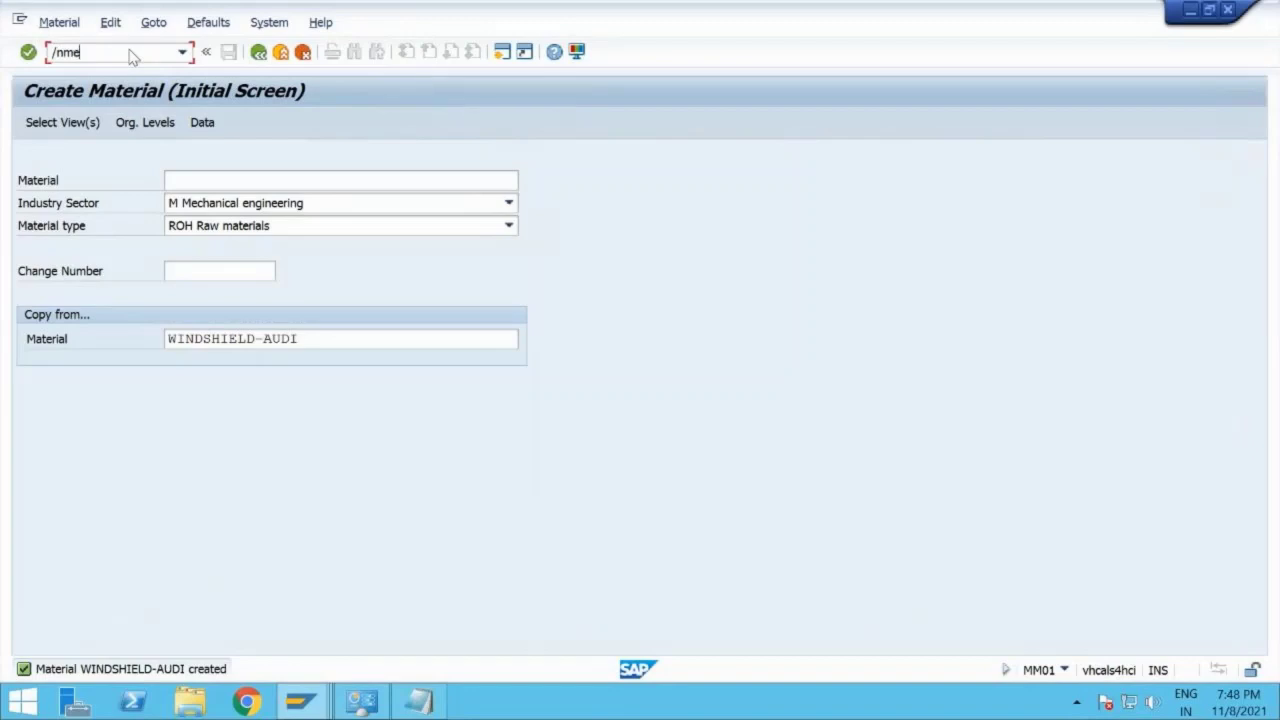
{"action": "type", "text": "2n"}
{"action": "key", "text": "Return"}
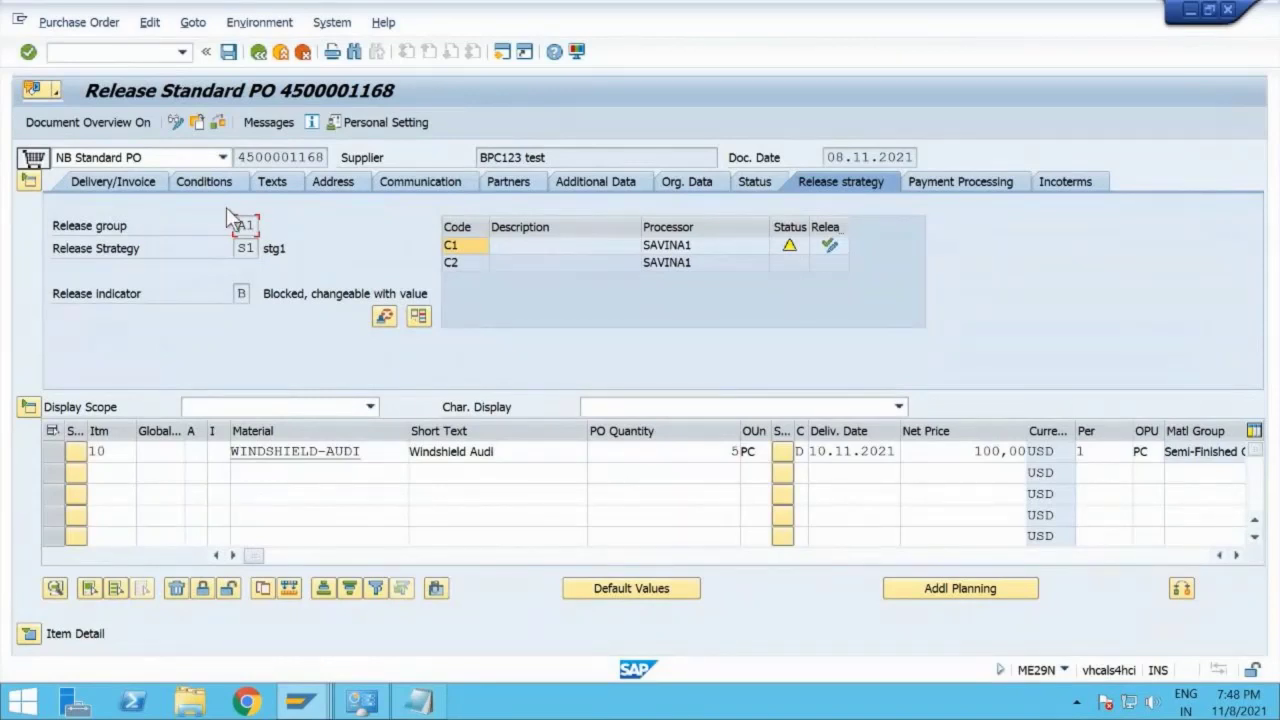
Step: Release the windshield purchase order with release codes C1 and C2 and save it
{"action": "left_click", "coordinate": [828, 247]}
{"action": "left_click", "coordinate": [829, 261]}
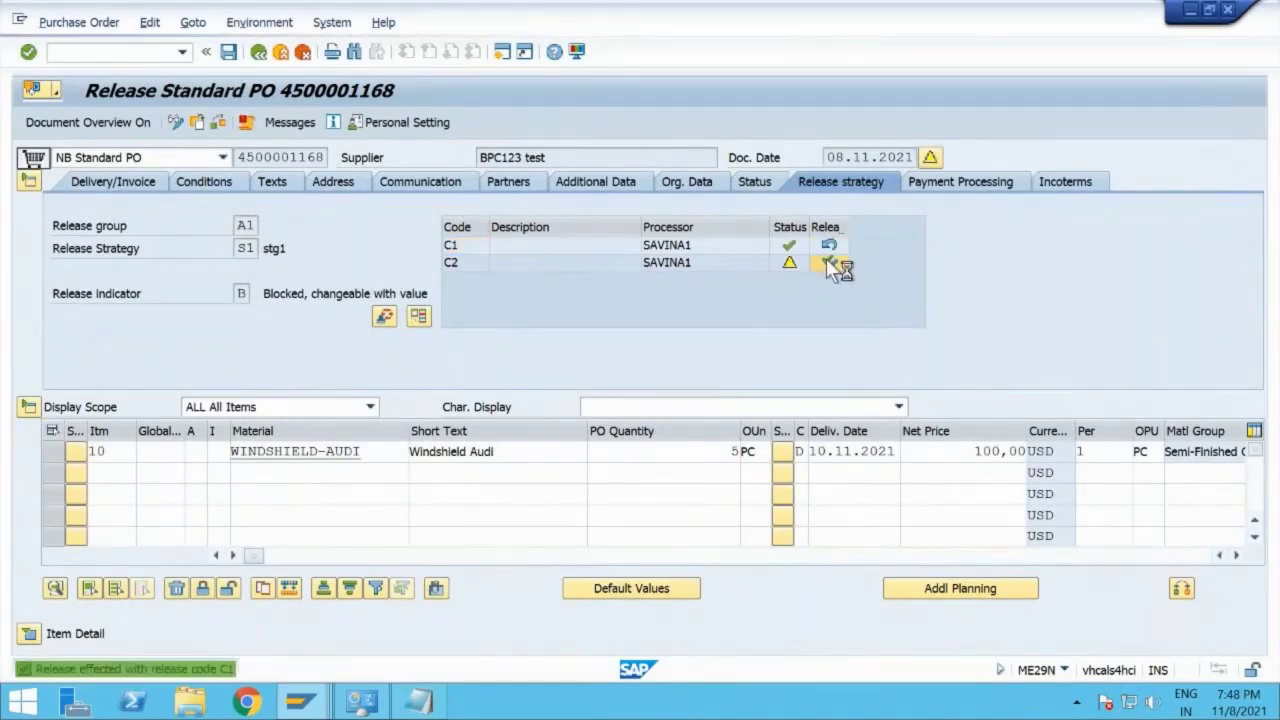
{"action": "left_click", "coordinate": [228, 51]}
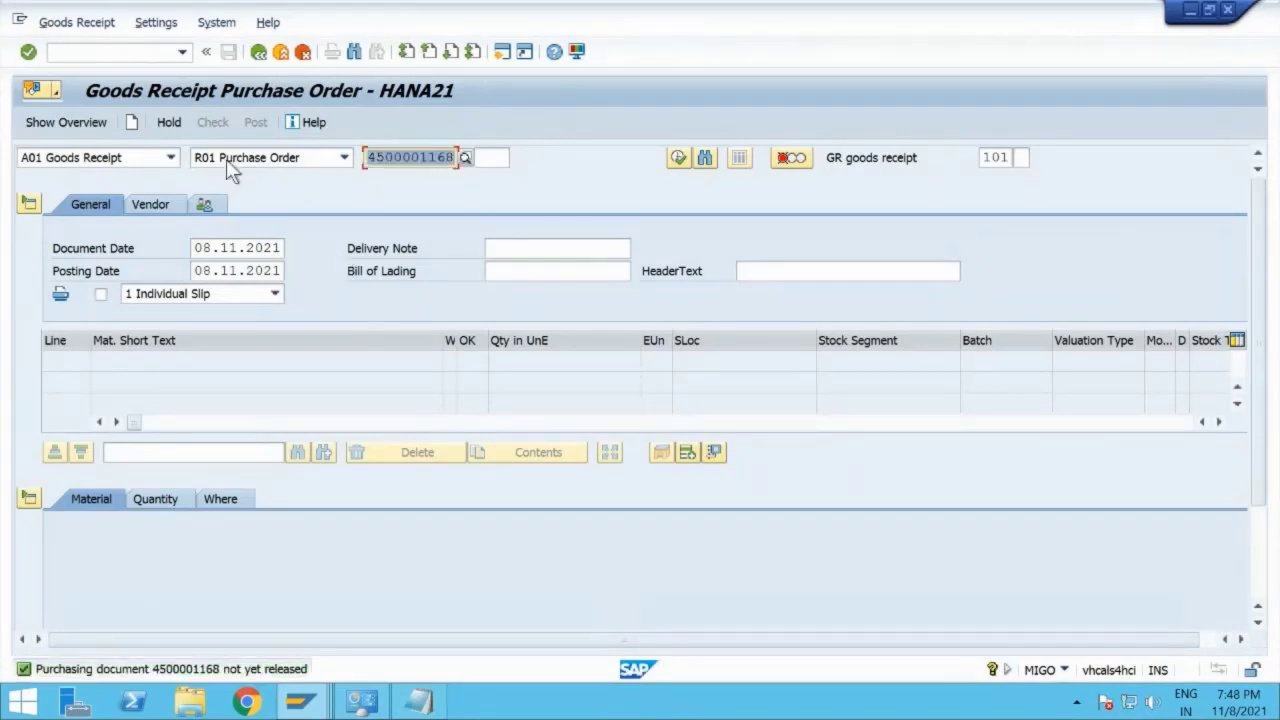
Step: Restart the goods receipt, load the released windshield purchase order and show the item's Where details
{"action": "left_click", "coordinate": [131, 122]}
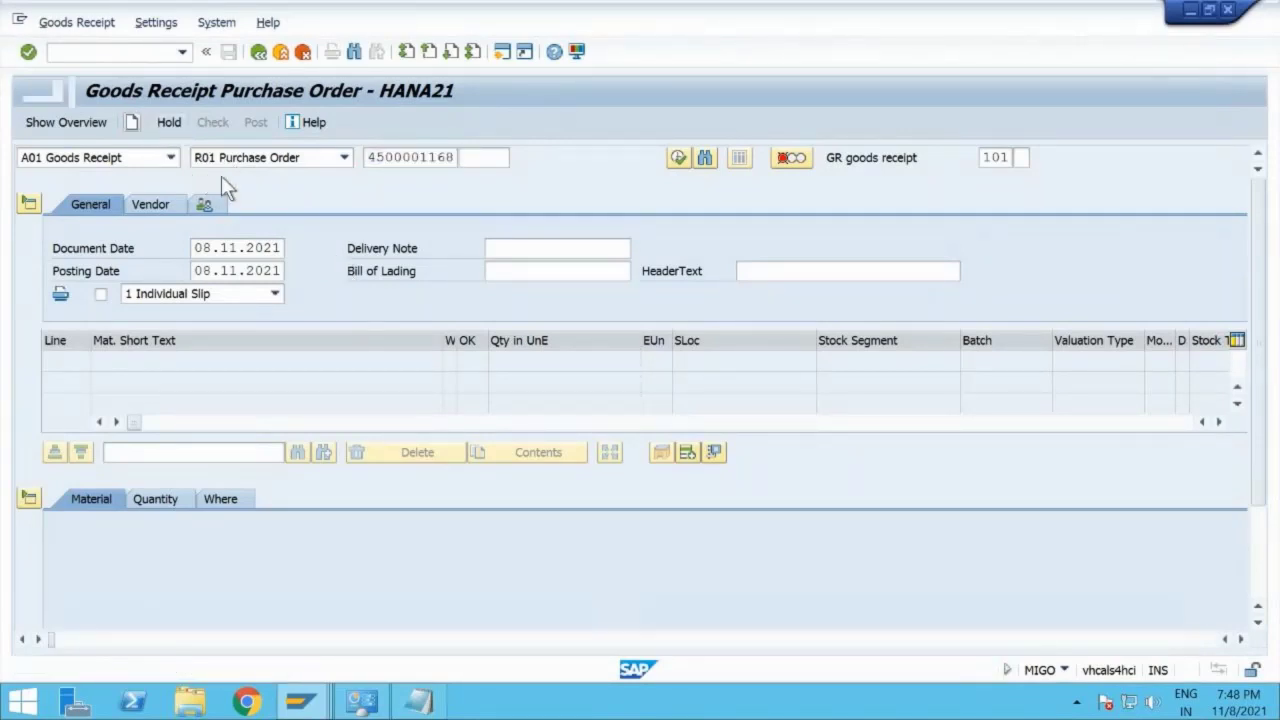
{"action": "key", "text": "Return"}
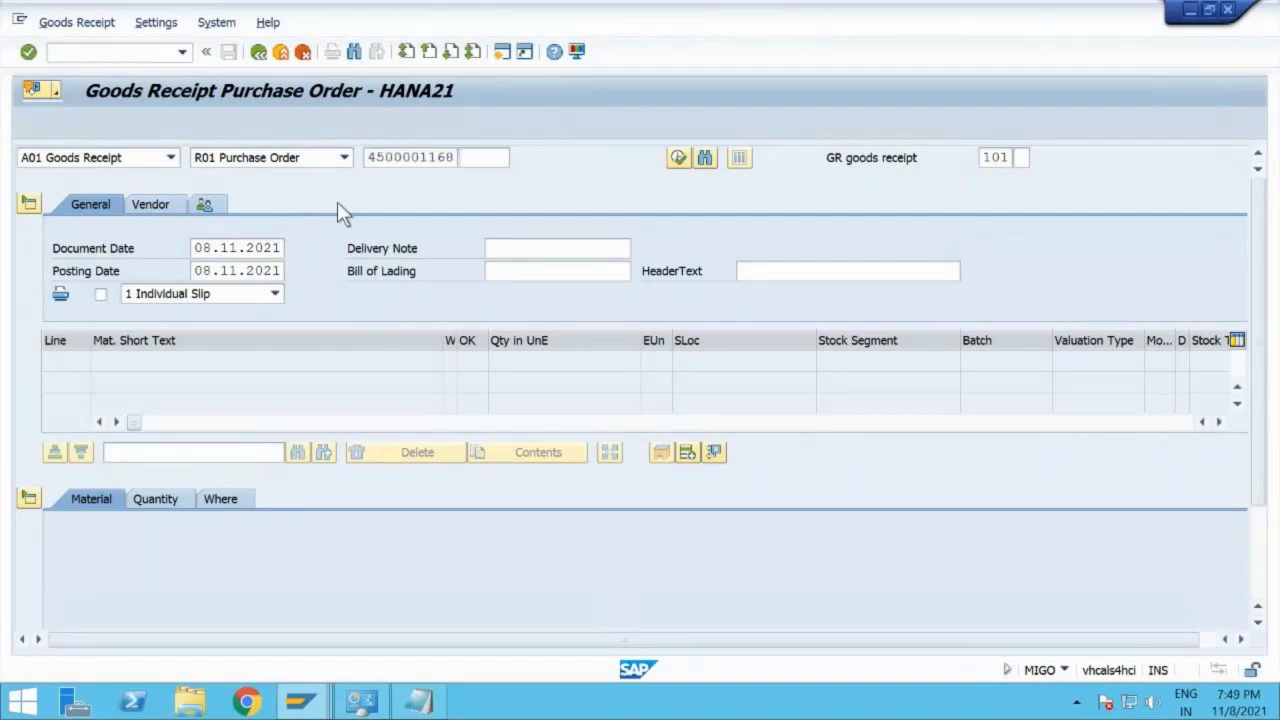
{"action": "left_click", "coordinate": [180, 500]}
{"action": "left_click", "coordinate": [236, 503]}
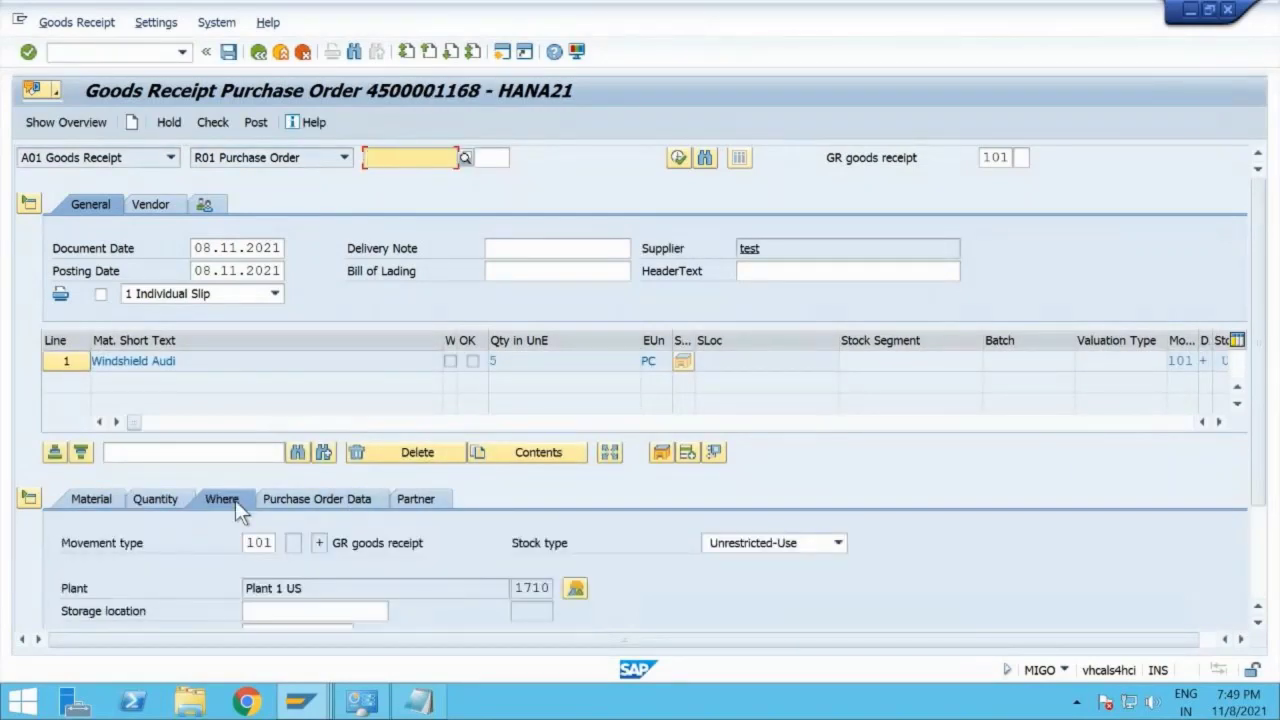
Step: Set the windshield receipt item's storage location to 171C and view its purchase order data
{"action": "scroll", "coordinate": [299, 551], "scroll_direction": "down", "scroll_amount": 2}
{"action": "left_click", "coordinate": [309, 522]}
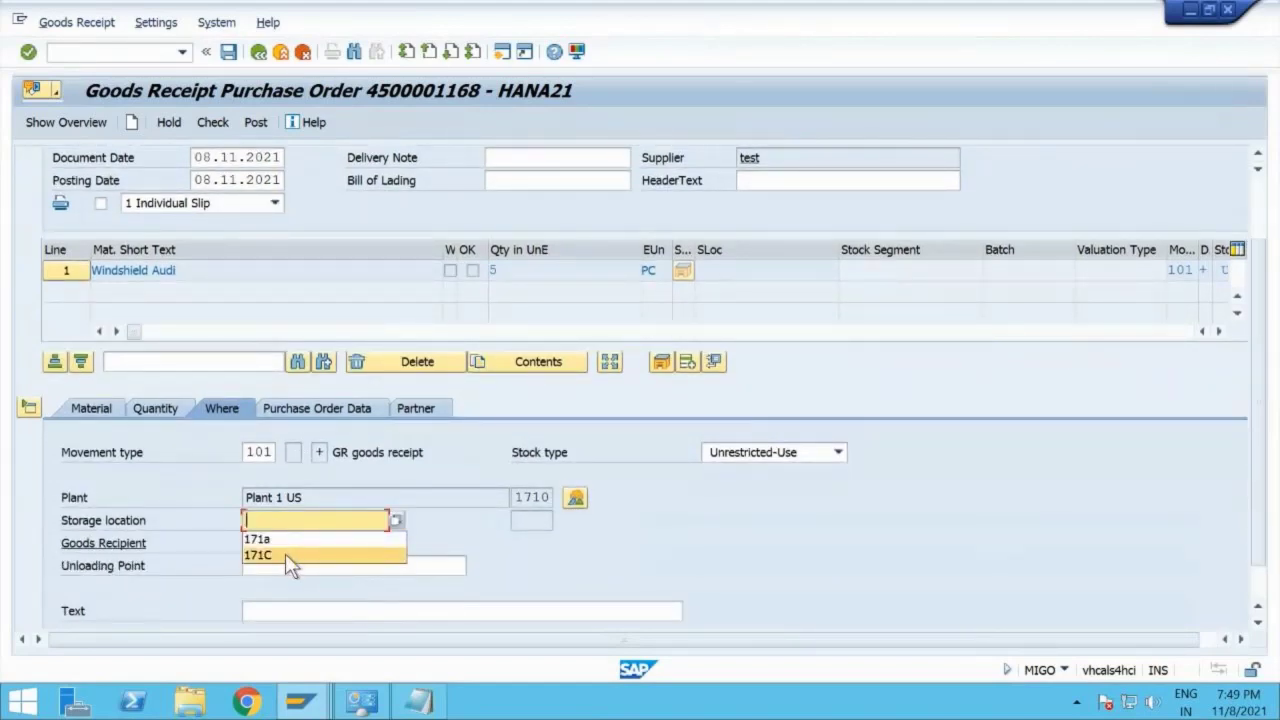
{"action": "left_click", "coordinate": [285, 553]}
{"action": "key", "text": "Return"}
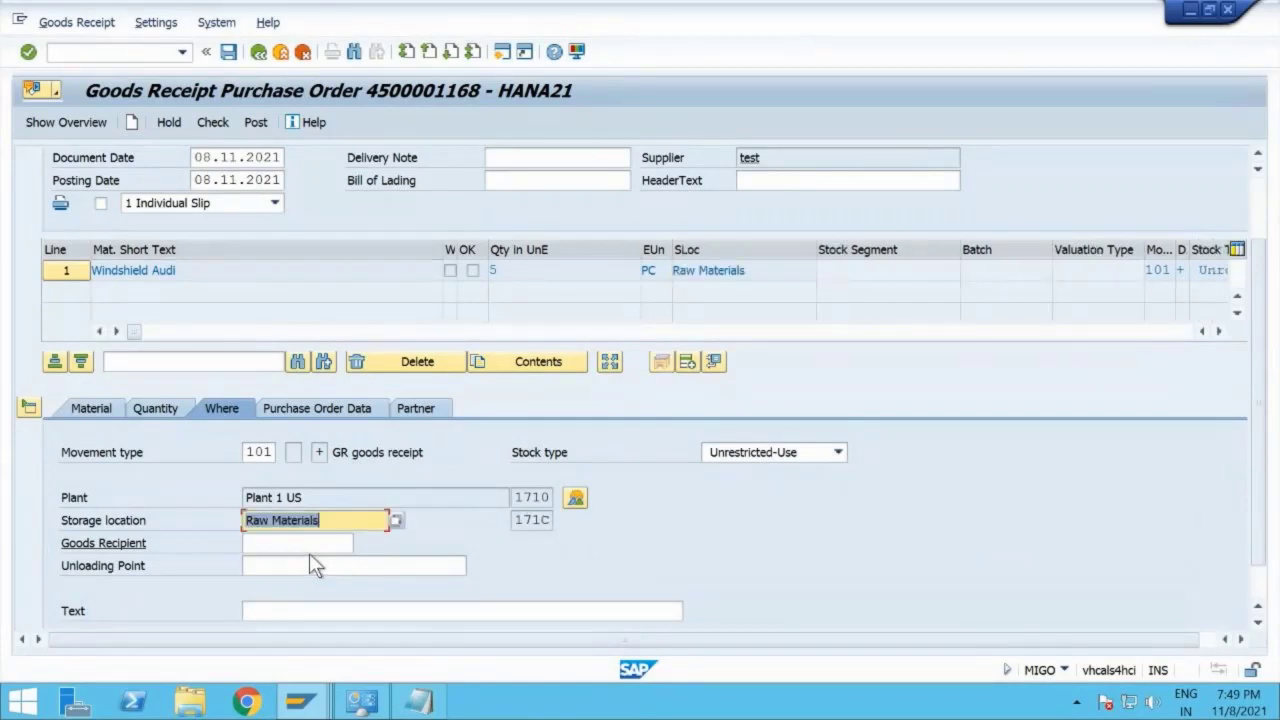
{"action": "left_click", "coordinate": [360, 413]}
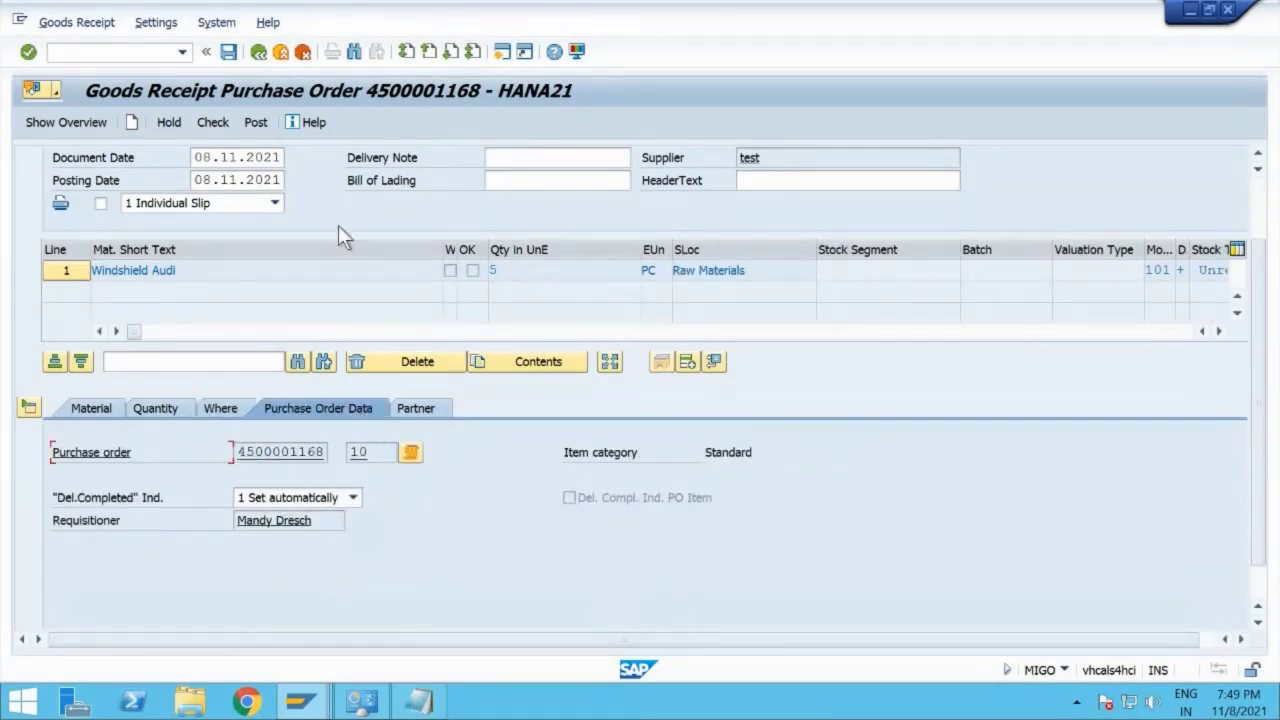
Step: Flag the windshield receipt item as OK, check the goods receipt document and post it
{"action": "left_click", "coordinate": [217, 123]}
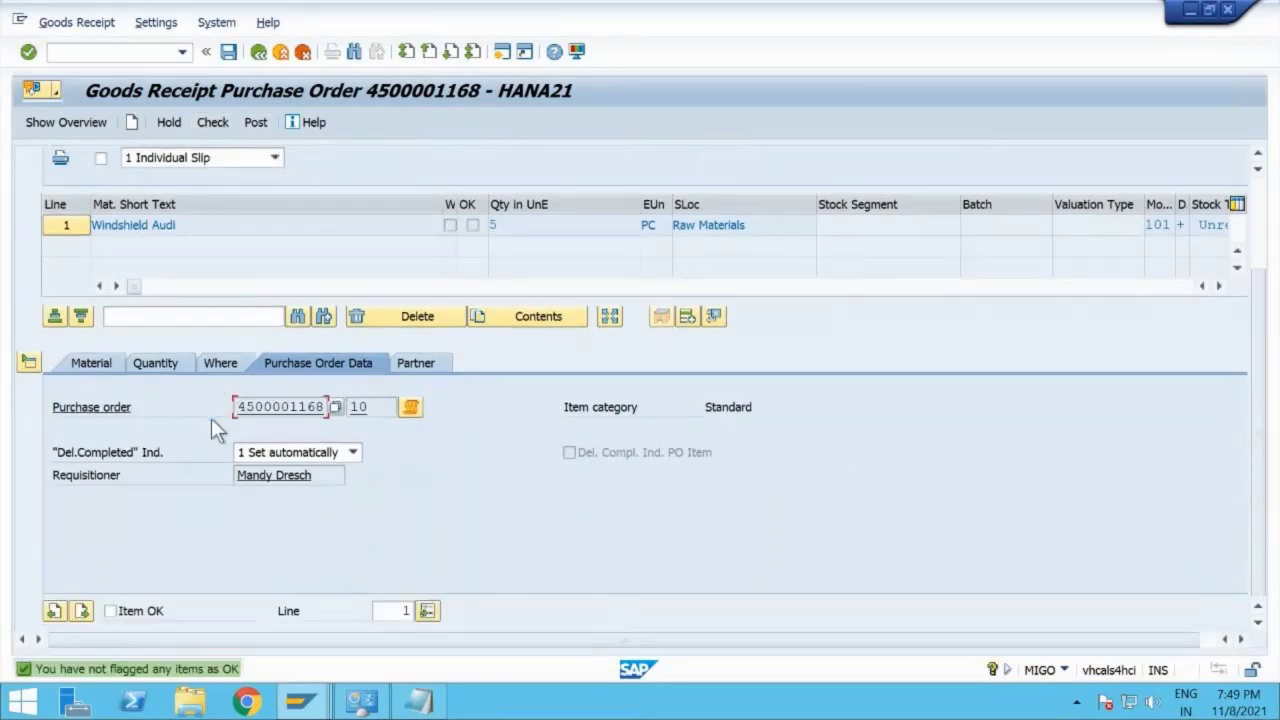
{"action": "left_click", "coordinate": [211, 126]}
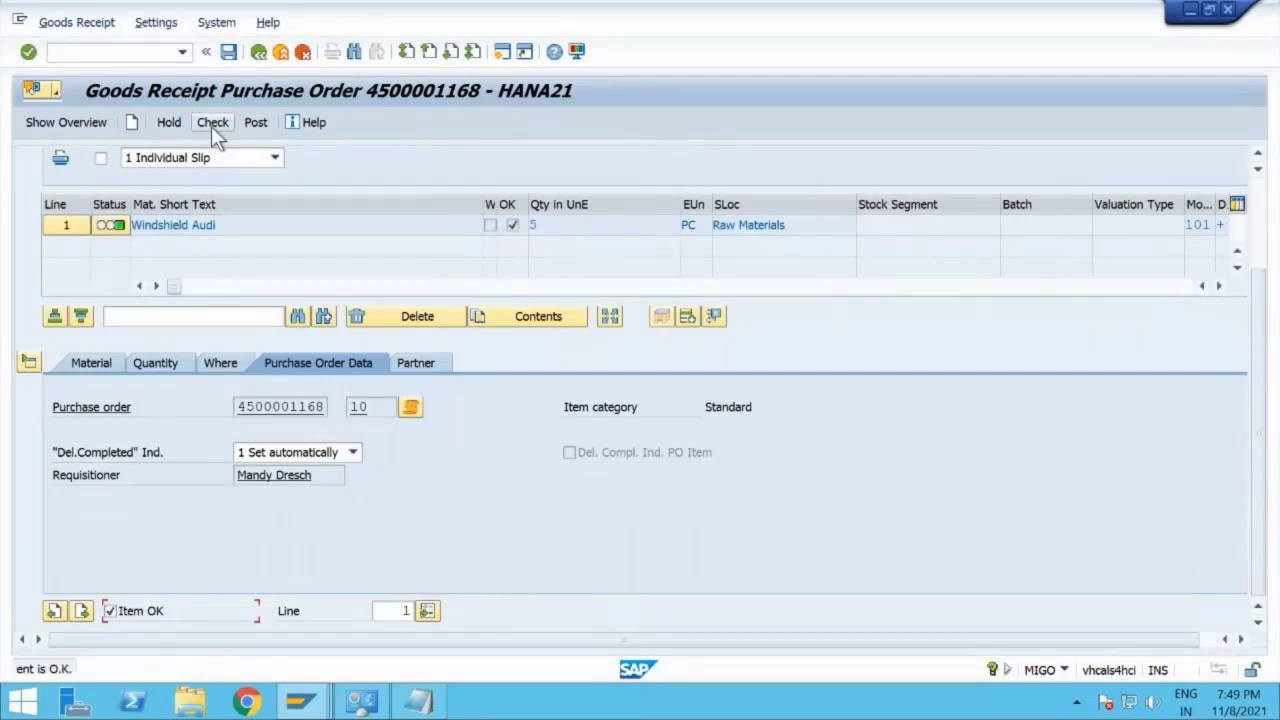
{"action": "left_click", "coordinate": [257, 123]}
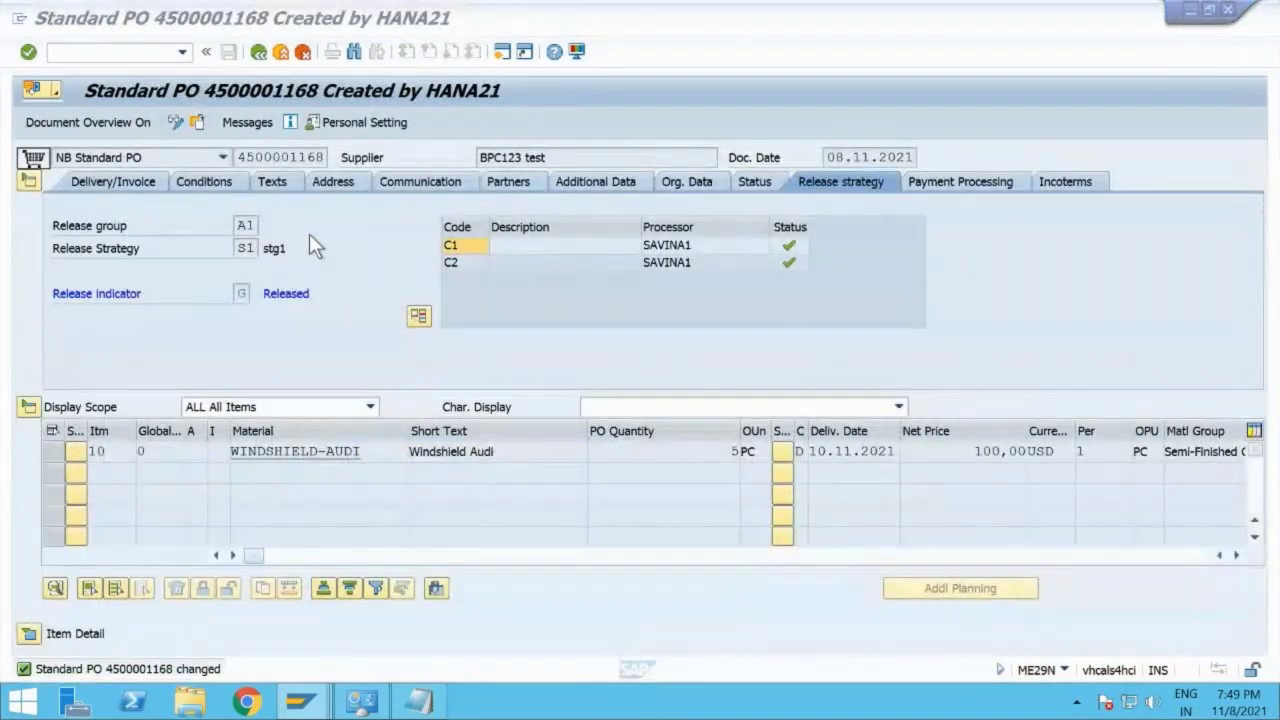
Step: Switch to the WINDSHIELD-AUDI stock/requirements list, refresh it and check the available stock quantity
{"action": "key", "text": "alt+Tab"}
{"action": "key", "text": "Tab"}
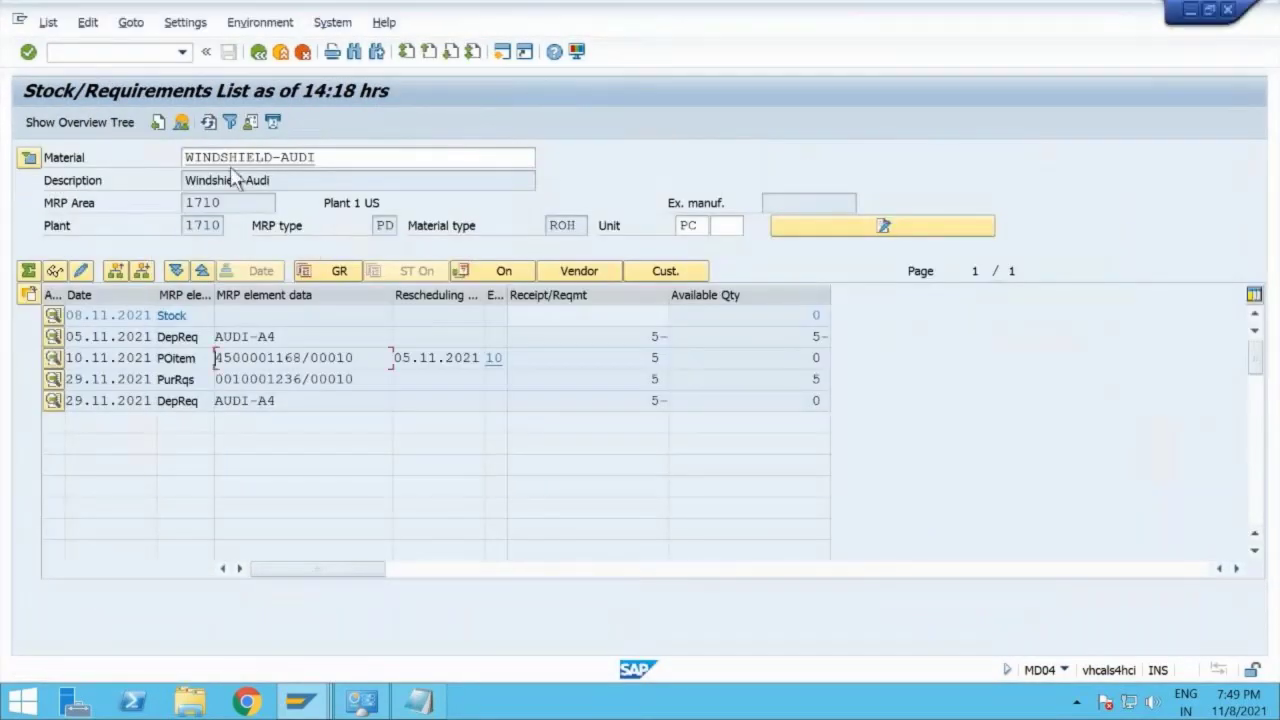
{"action": "left_click", "coordinate": [207, 122]}
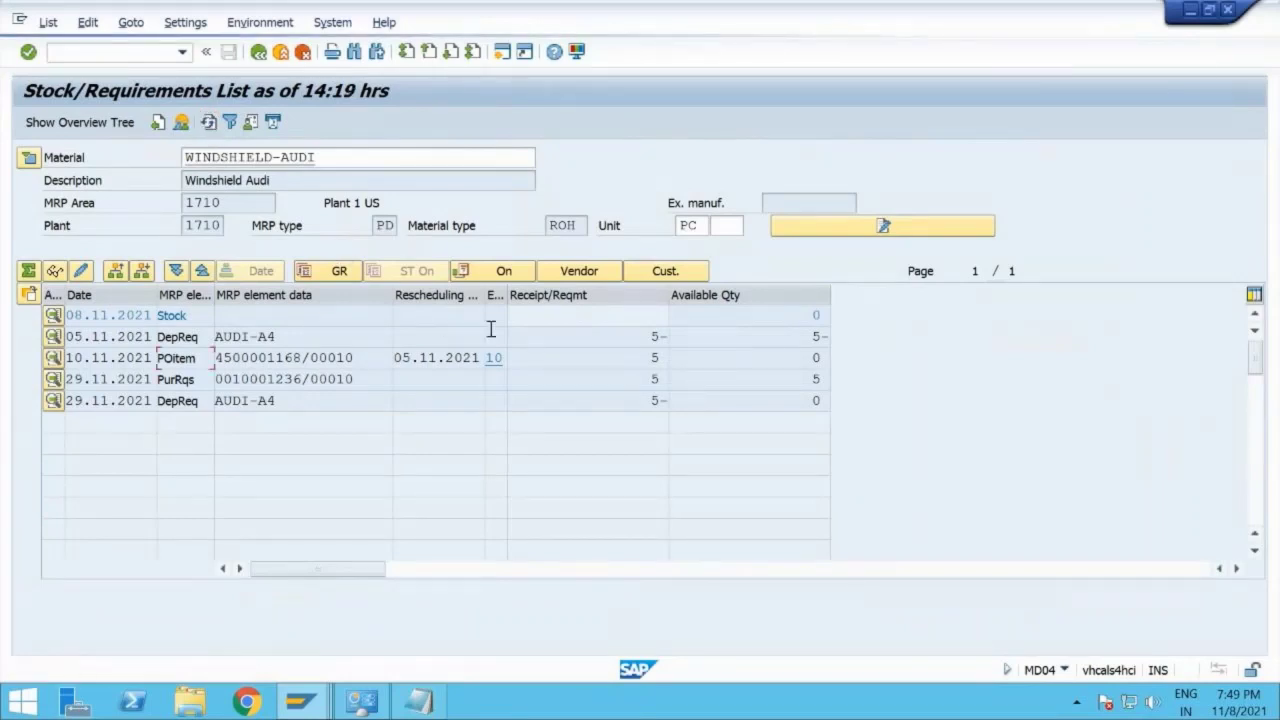
{"action": "left_click", "coordinate": [815, 316]}
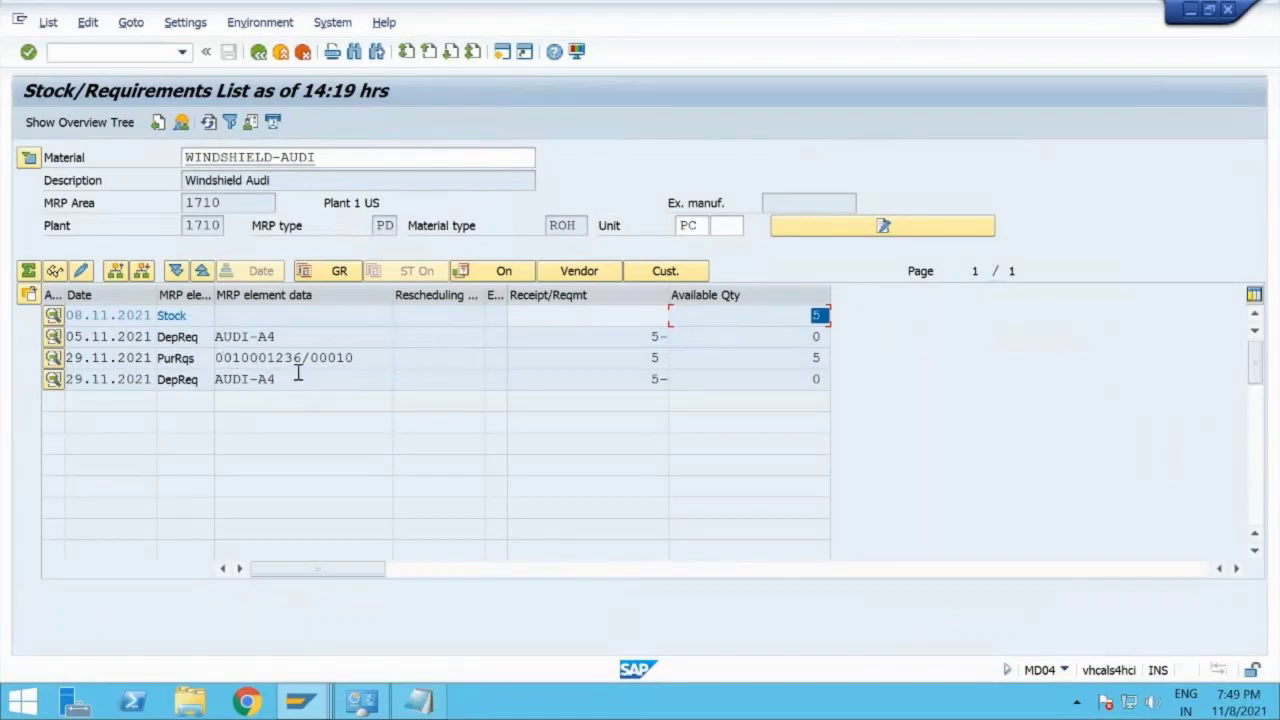
Step: Display the stock/requirements list for material AUDI_TYRES instead of the windshield
{"action": "left_click", "coordinate": [340, 160]}
{"action": "left_click_drag", "start_coordinate": [340, 160], "coordinate": [139, 173]}
{"action": "key", "text": "BackSpace"}
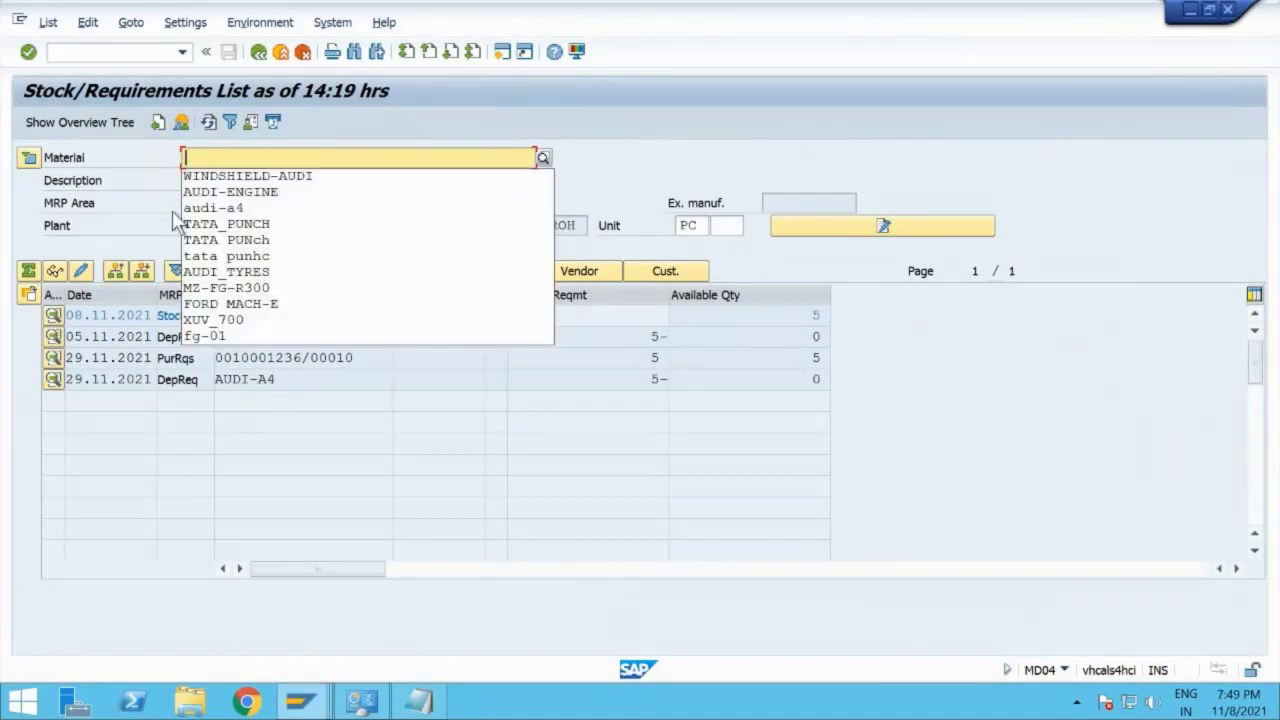
{"action": "left_click", "coordinate": [205, 268]}
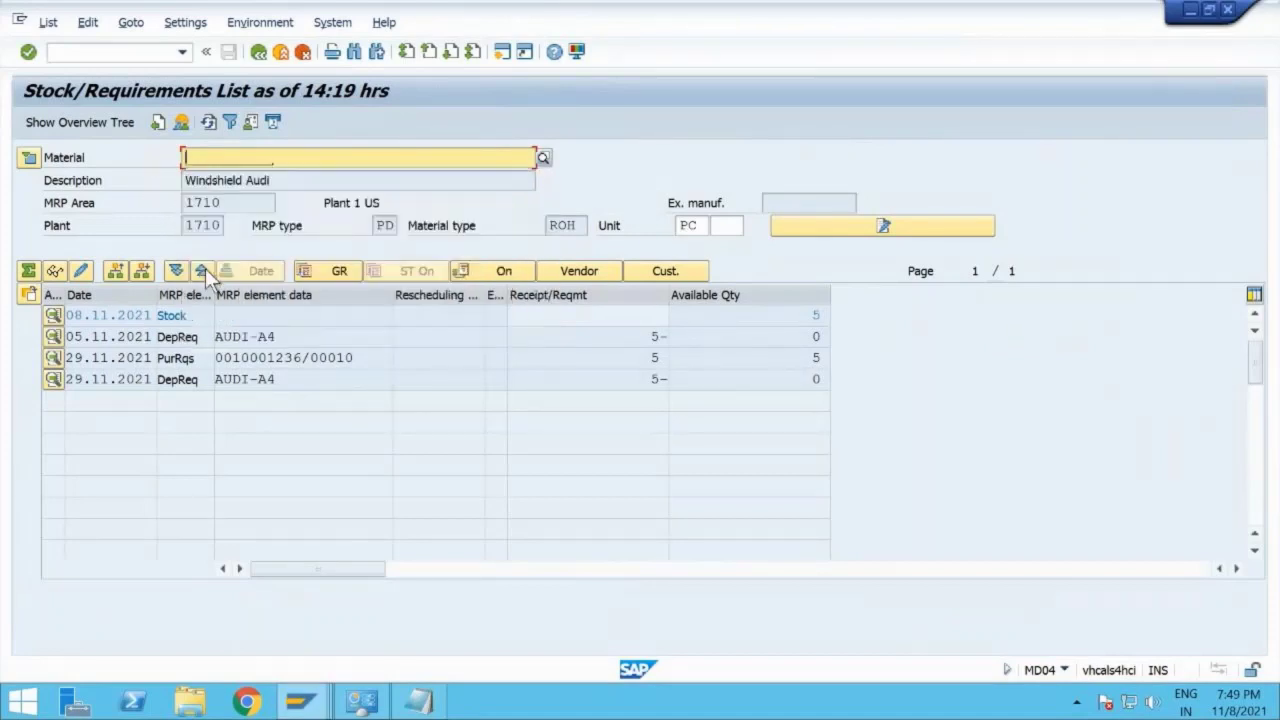
{"action": "key", "text": "Return"}
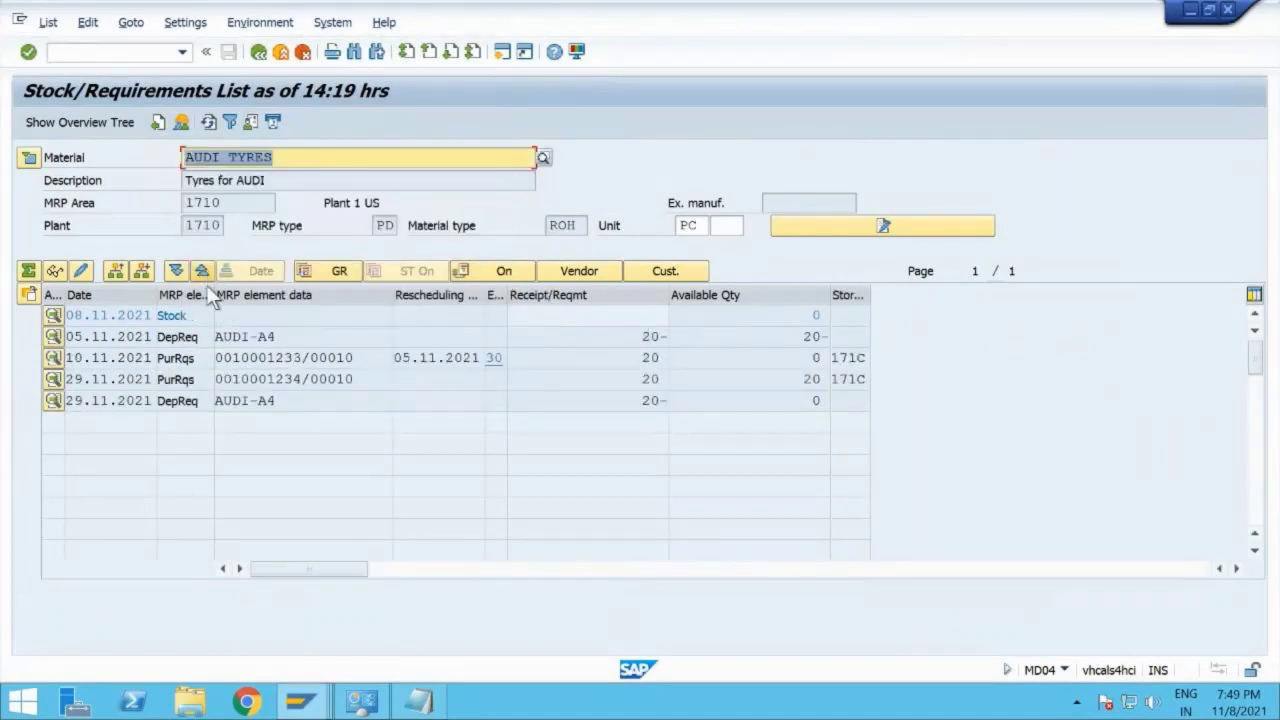
Step: Convert the tyre requisition dated 10.11.2021 into a purchase order, adopt its item and hide the document overview
{"action": "left_click", "coordinate": [53, 358]}
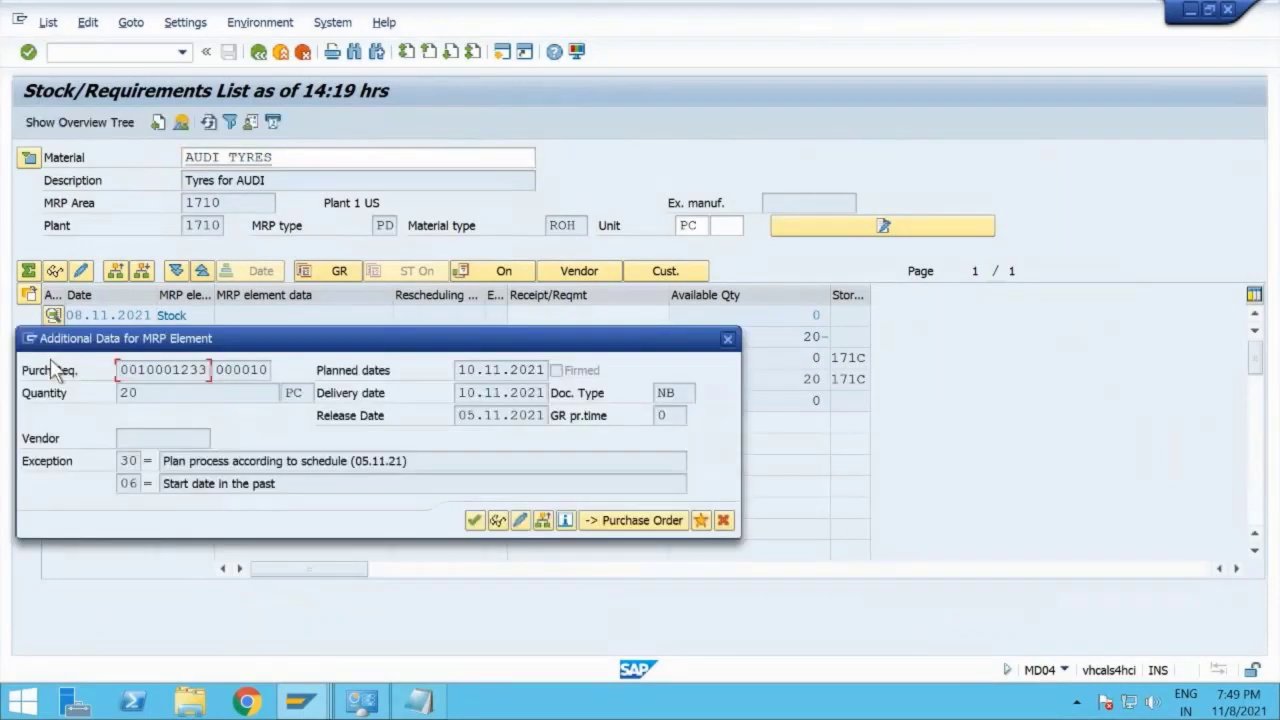
{"action": "left_click", "coordinate": [592, 522]}
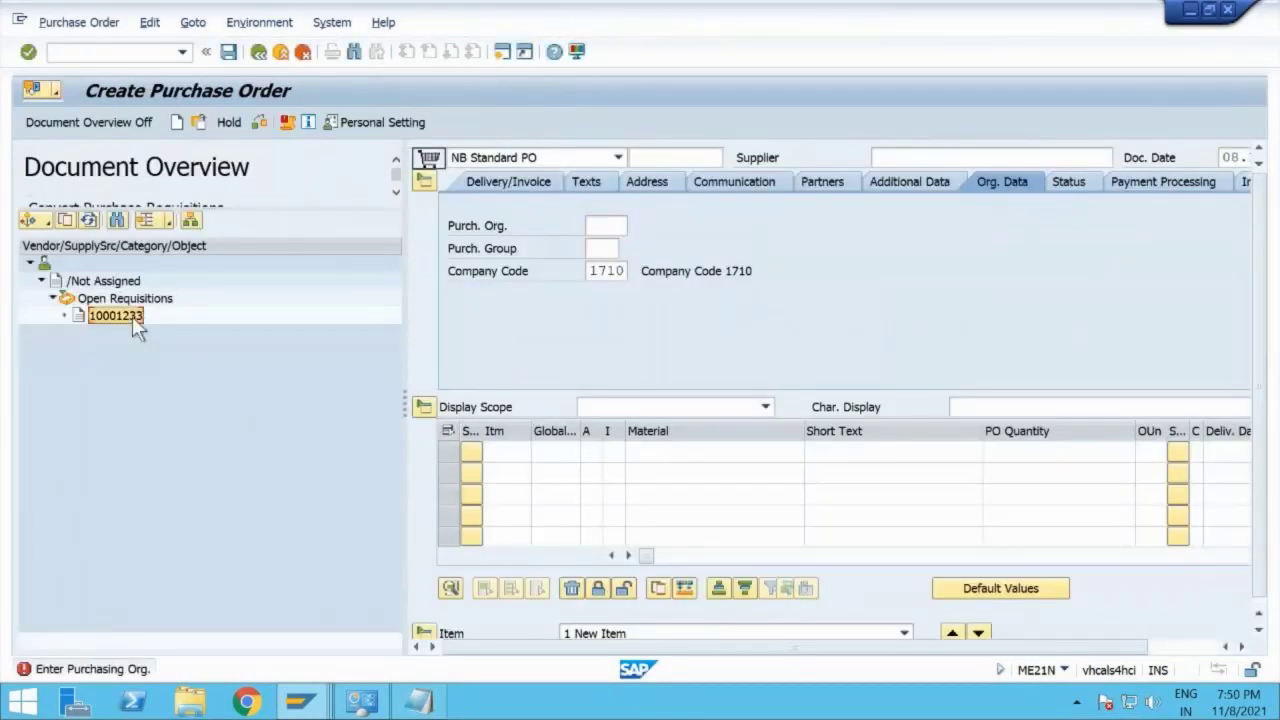
{"action": "left_click", "coordinate": [67, 222]}
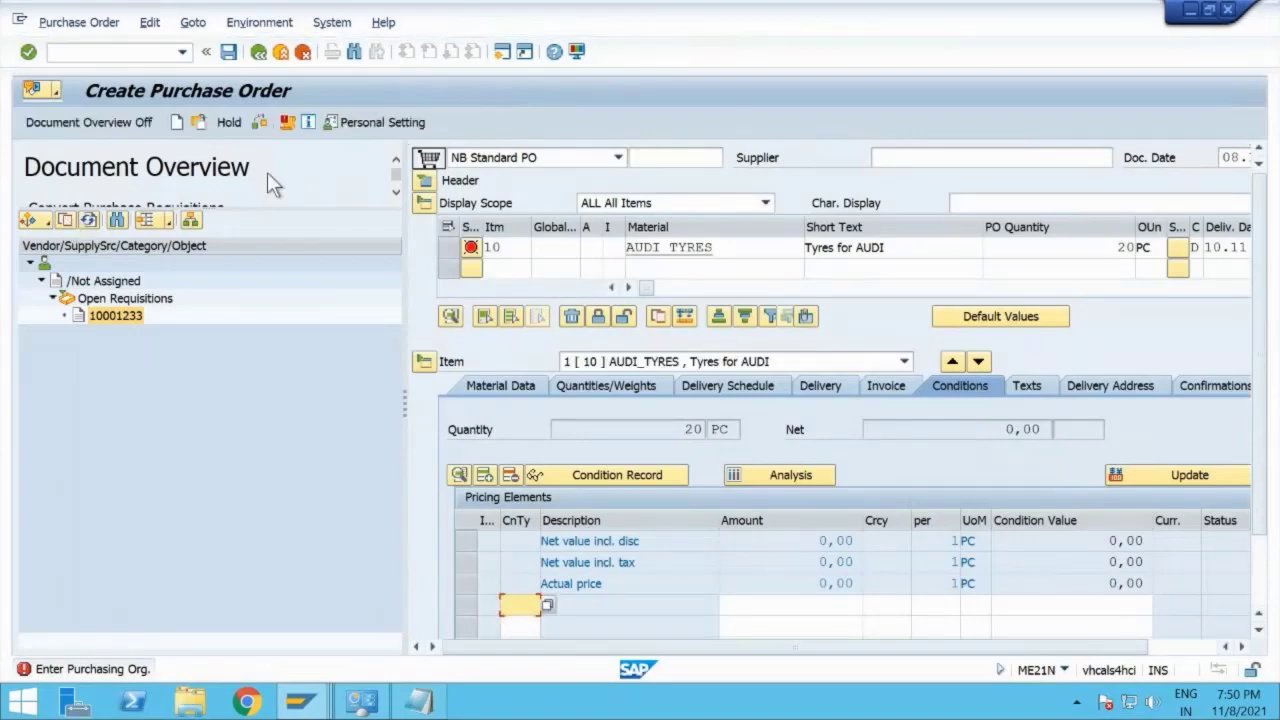
{"action": "left_click", "coordinate": [111, 123]}
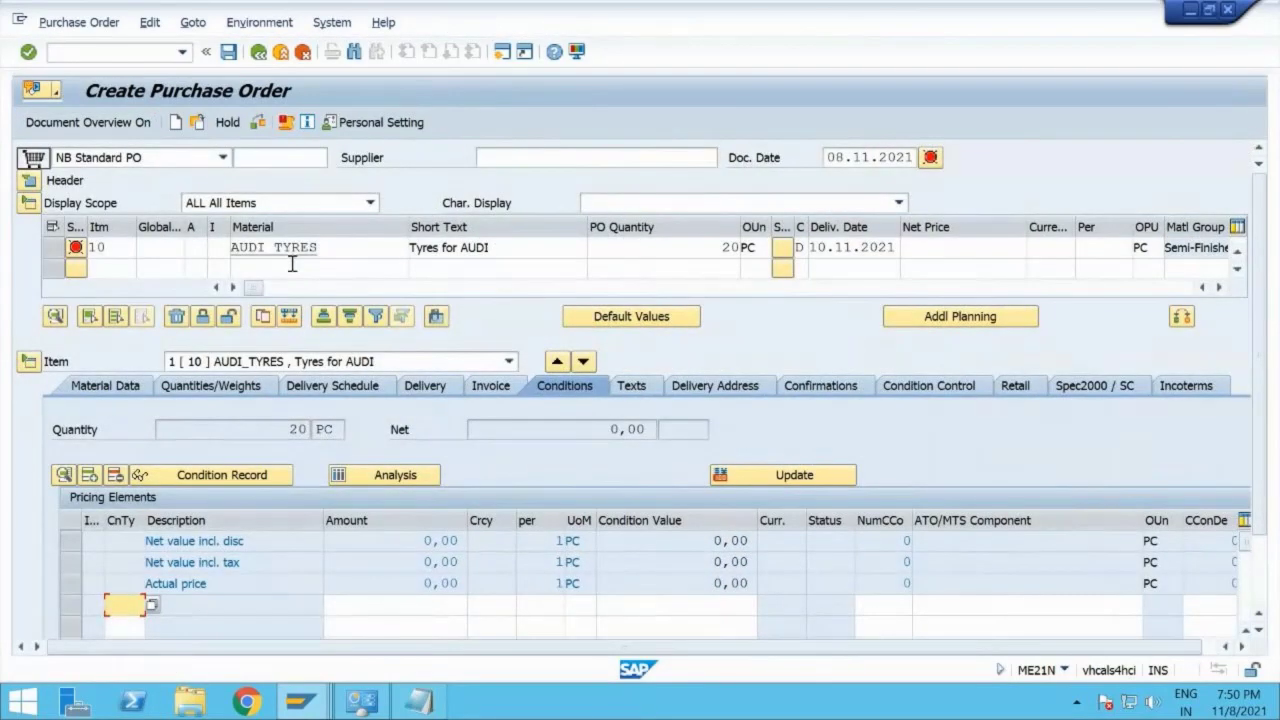
Step: Set the tyre order's purchasing organization to 1710, purchasing group to 001 and supplier to BPC123
{"action": "left_click", "coordinate": [29, 180]}
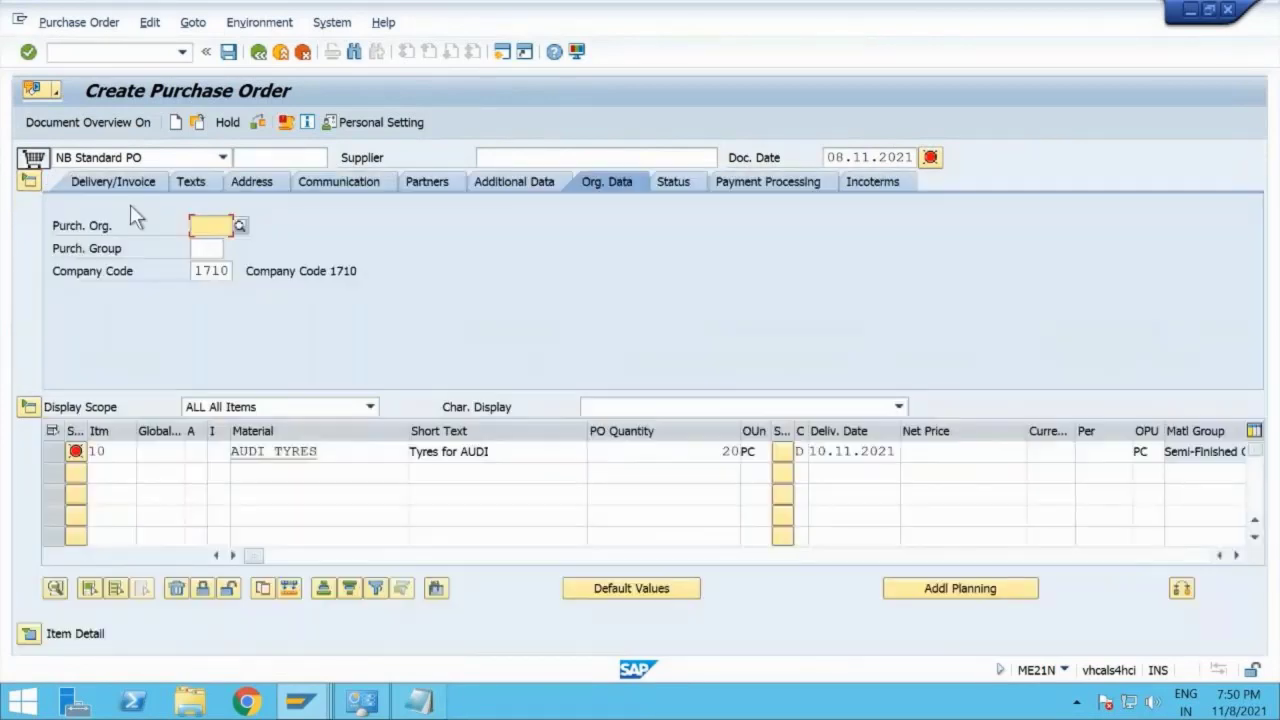
{"action": "left_click", "coordinate": [222, 228]}
{"action": "left_click", "coordinate": [210, 243]}
{"action": "left_click", "coordinate": [211, 248]}
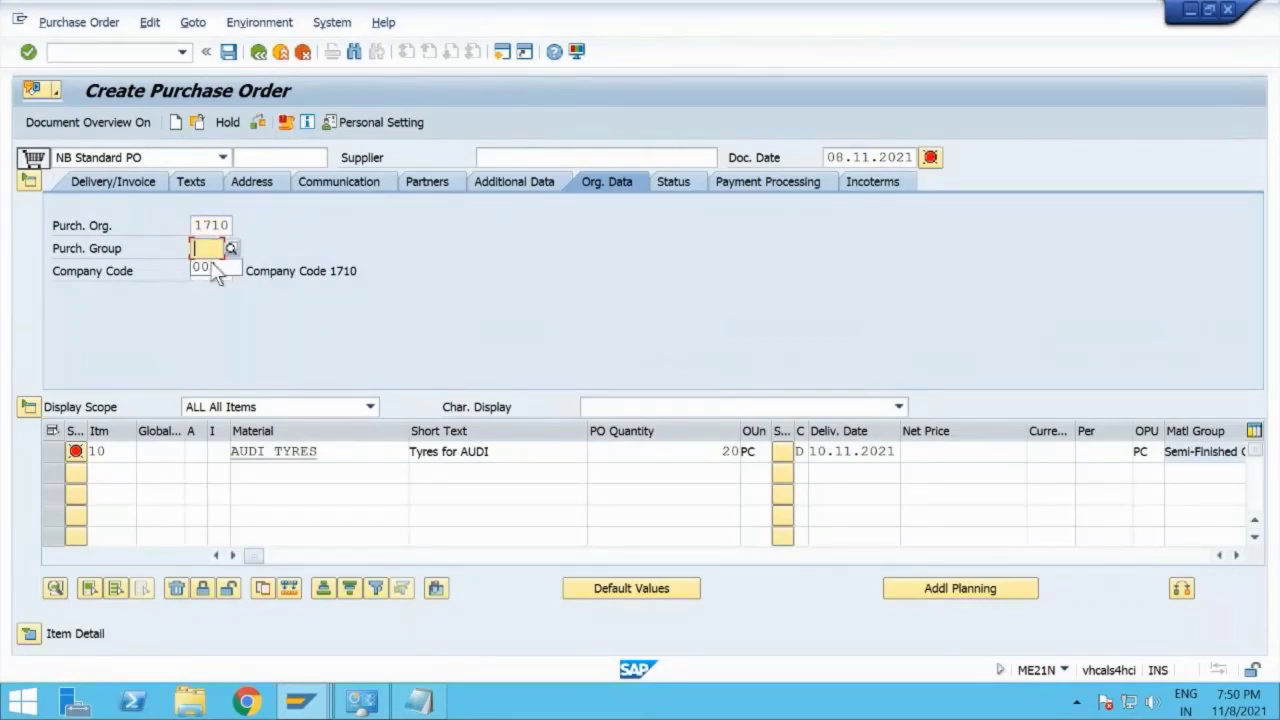
{"action": "left_click", "coordinate": [211, 267]}
{"action": "key", "text": "Return"}
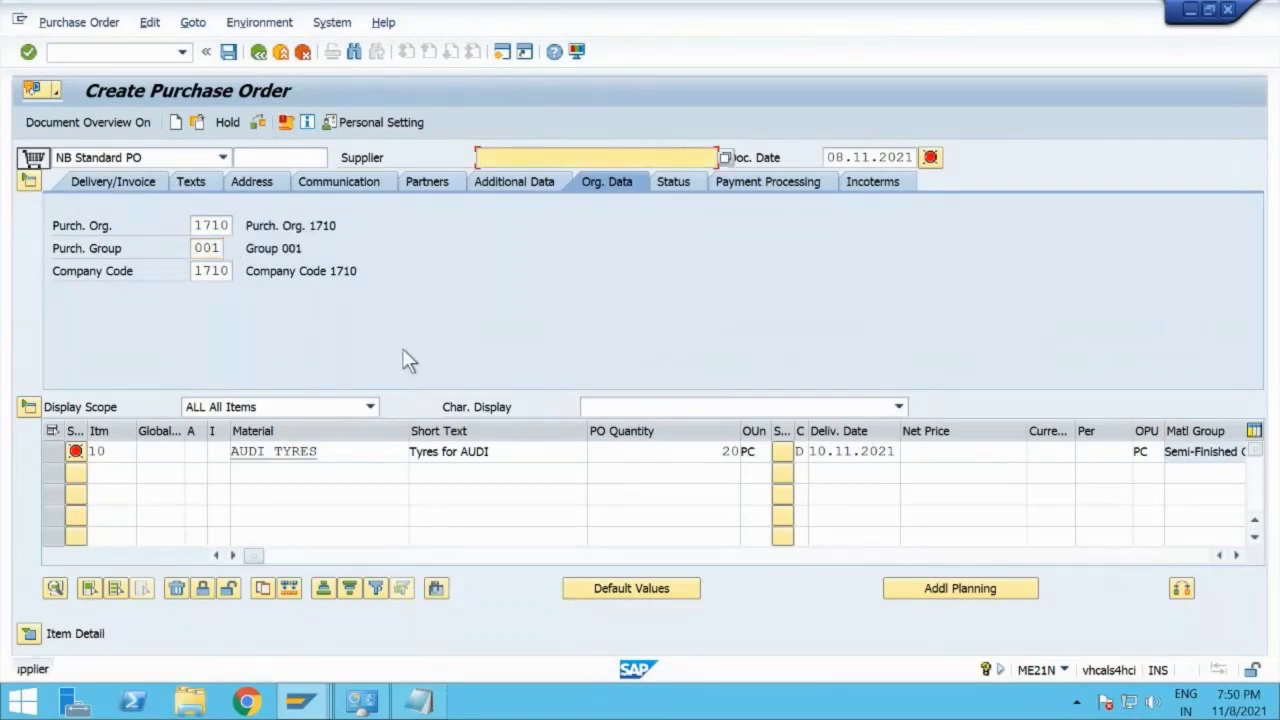
{"action": "type", "text": "BPC123"}
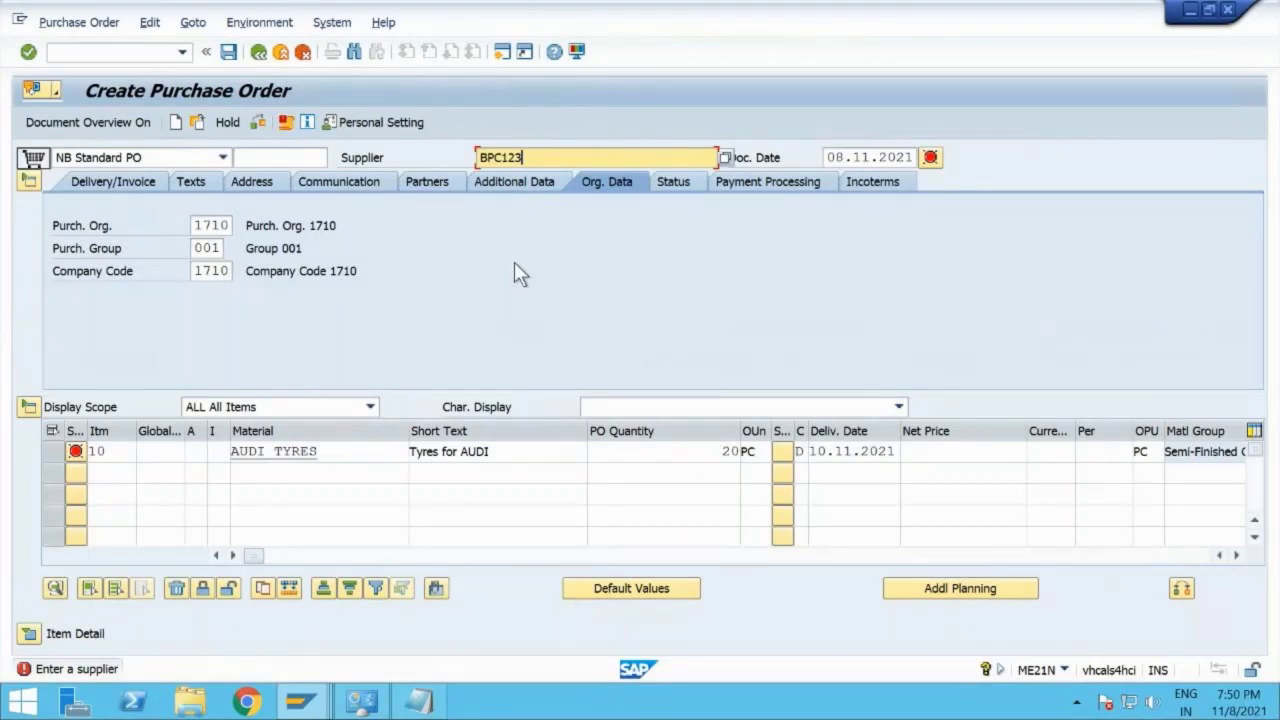
{"action": "key", "text": "Return"}
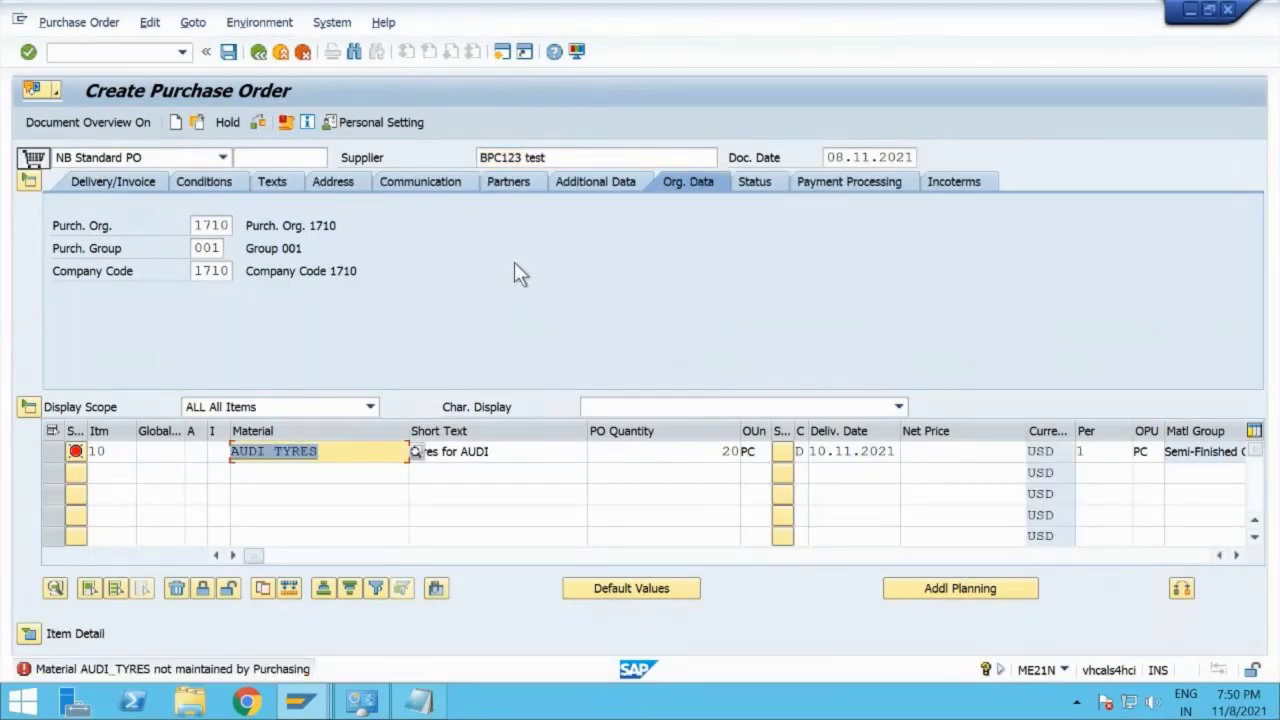
Step: Open the AUDI_TYRES material master from the order item to check its maintained views, and close the view selection
{"action": "left_click", "coordinate": [339, 454]}
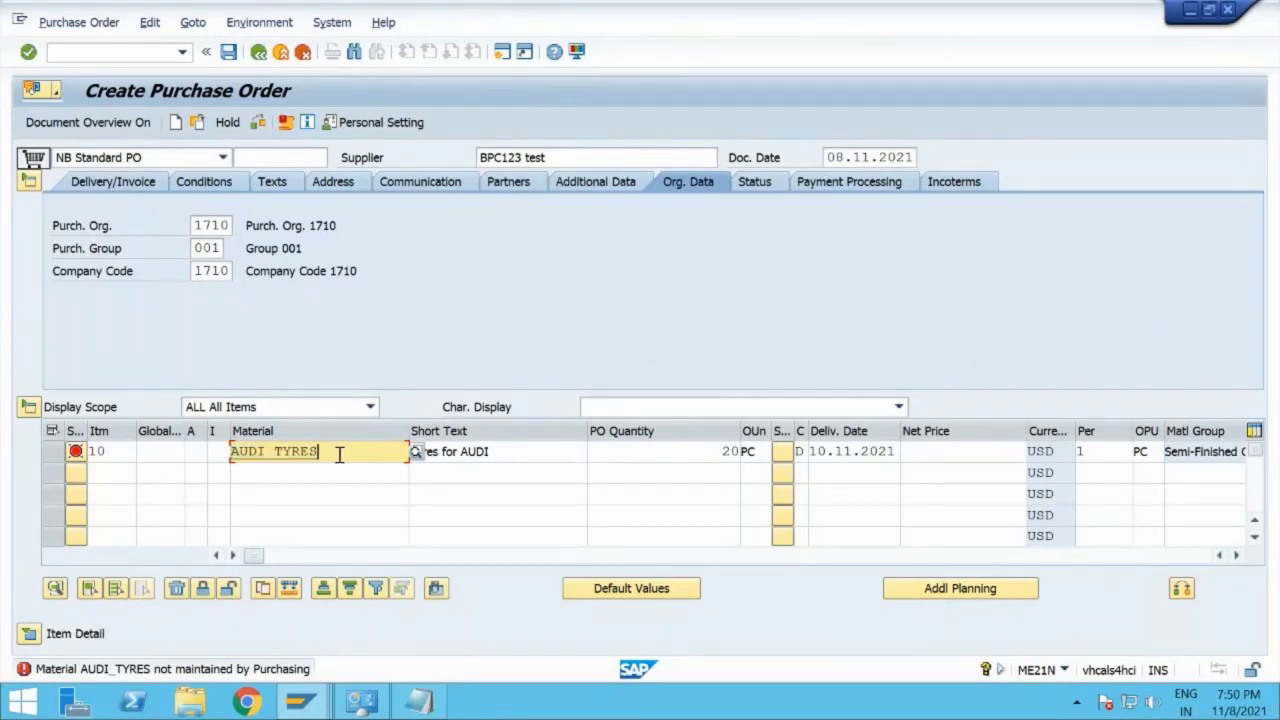
{"action": "double_click", "coordinate": [338, 454]}
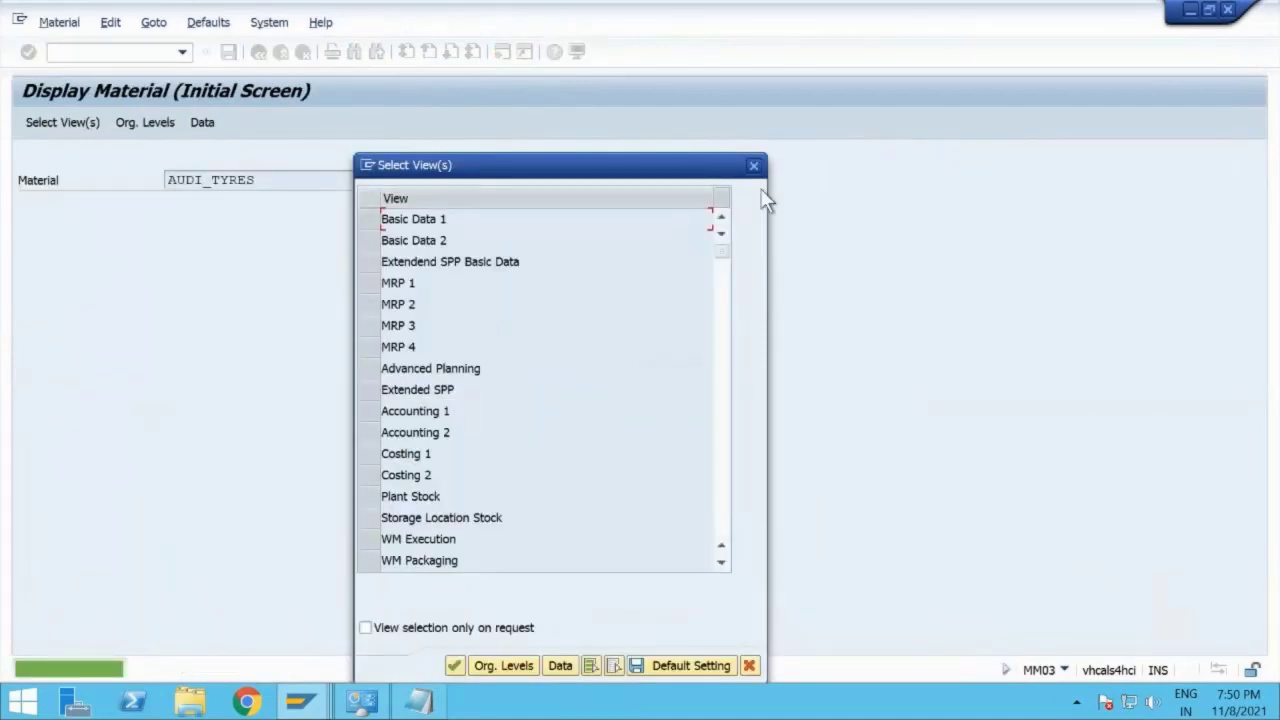
{"action": "left_click", "coordinate": [755, 166]}
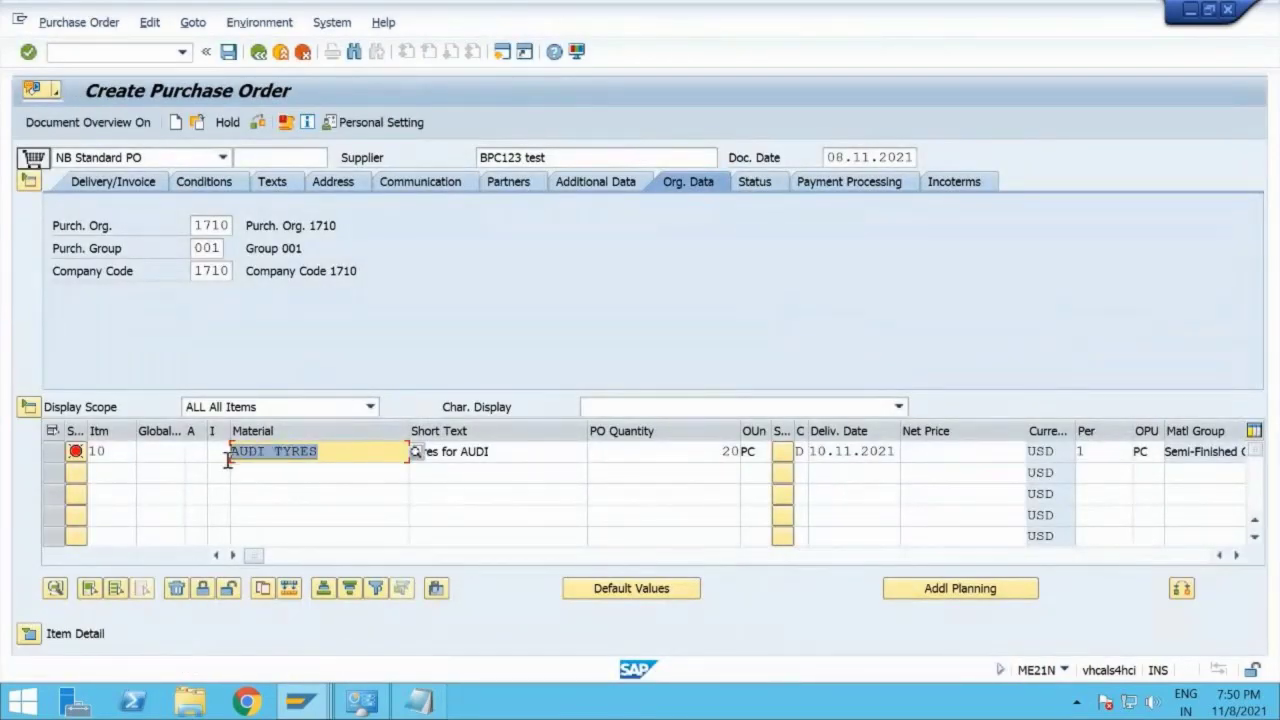
Step: Switch to the Stock Overview session and start the material creation transaction MM01
{"action": "mouse_move", "coordinate": [313, 708]}
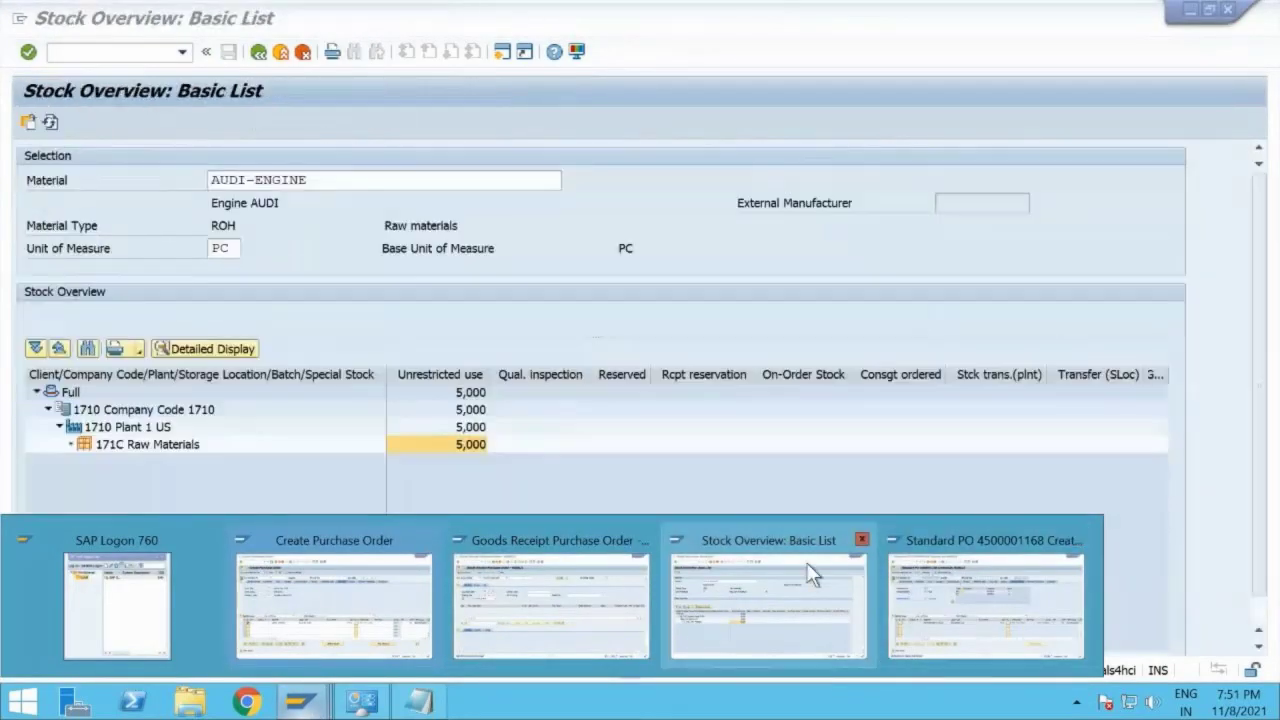
{"action": "left_click", "coordinate": [812, 573]}
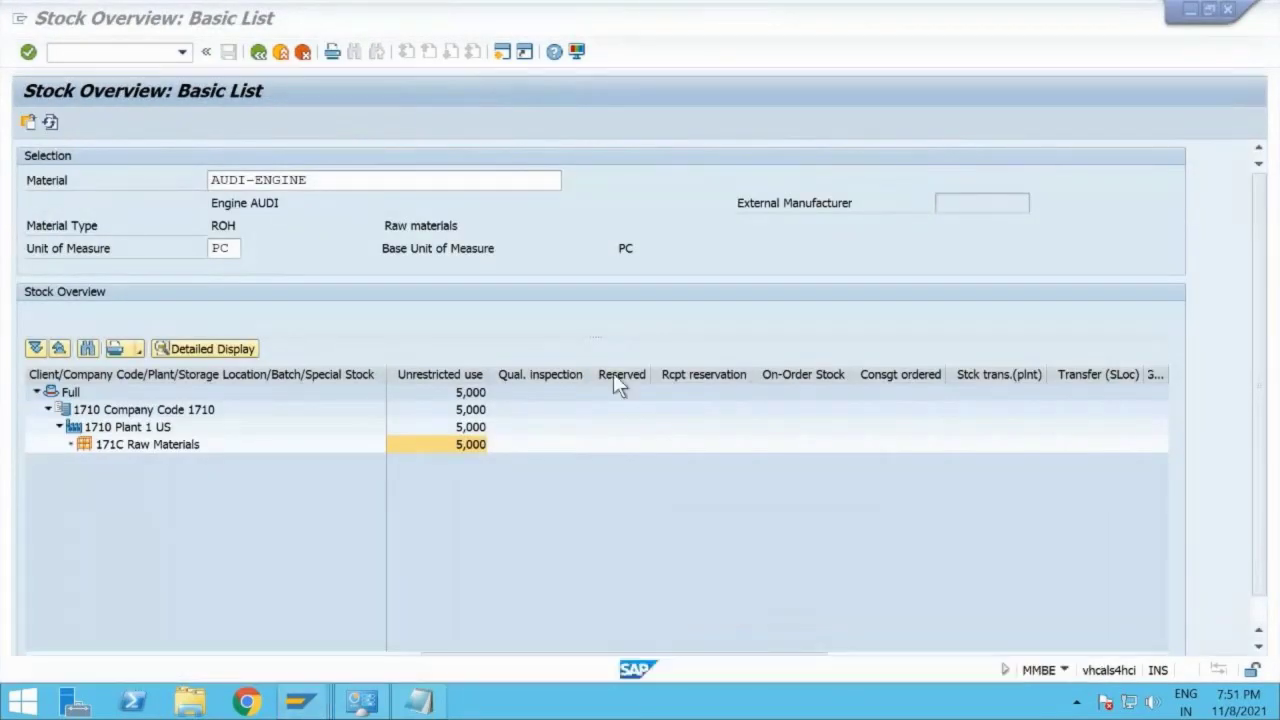
{"action": "left_click", "coordinate": [138, 52]}
{"action": "type", "text": "/n"}
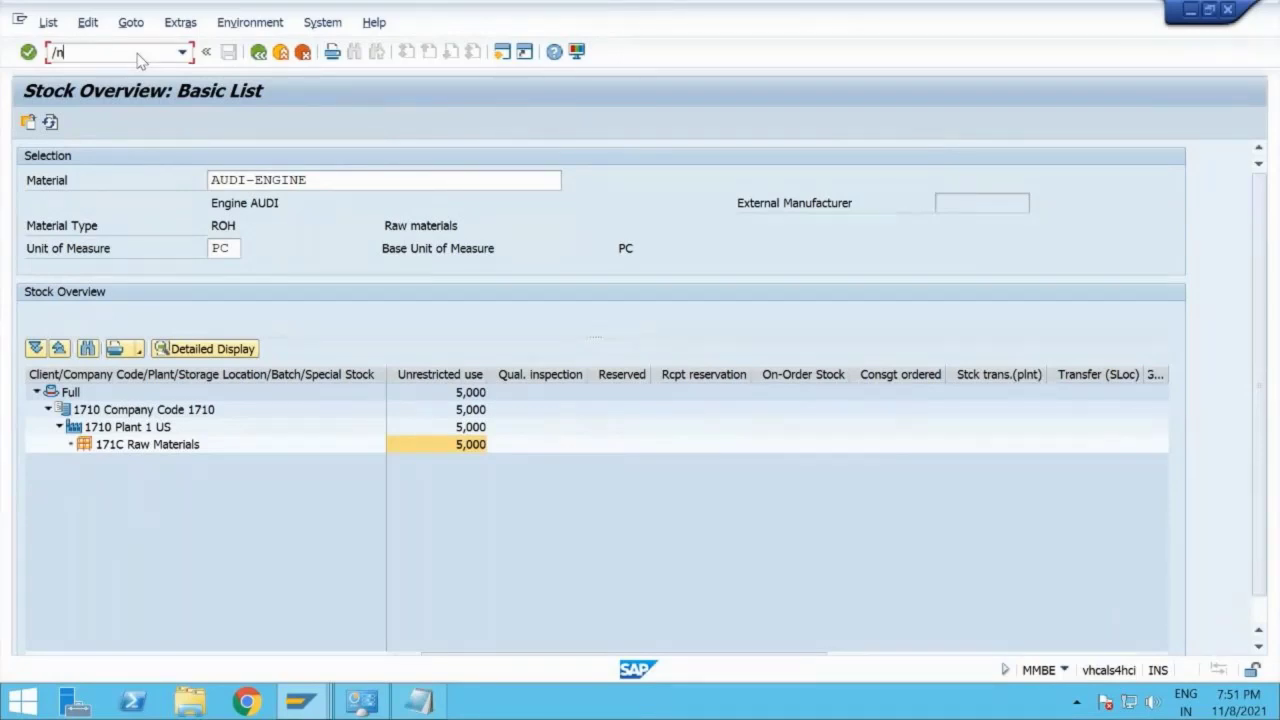
{"action": "type", "text": "mm01"}
{"action": "key", "text": "Return"}
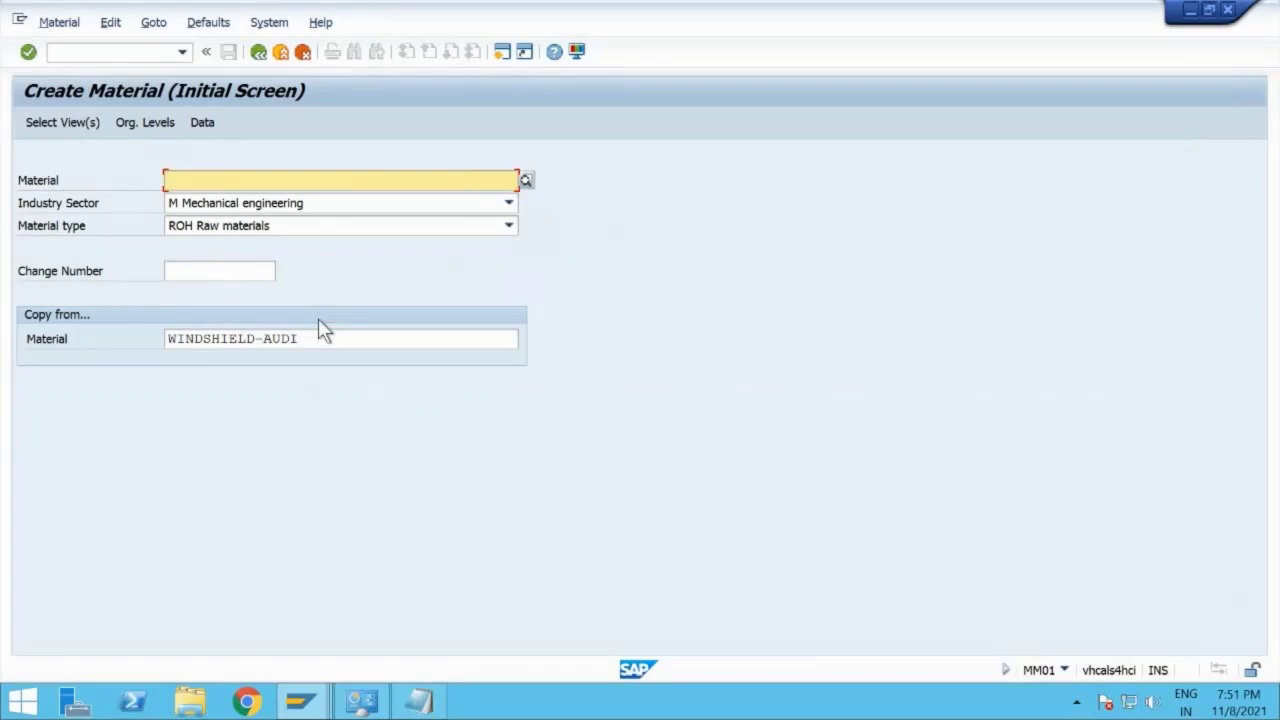
Step: Enter material AUDI_TYRES with plant 1710 and storage location 171C, copying from plant 1710 and storage location 171C
{"action": "type", "text": "AUDI_TYRES"}
{"action": "left_click", "coordinate": [158, 124]}
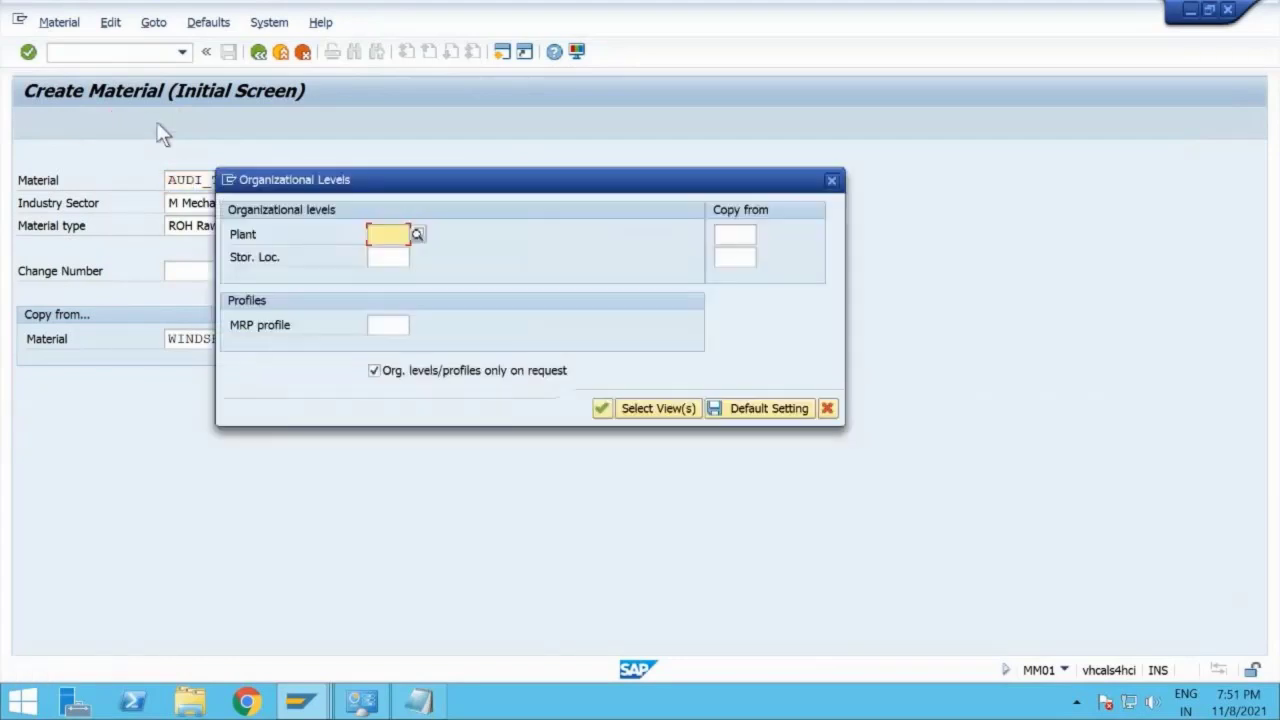
{"action": "left_click", "coordinate": [388, 234]}
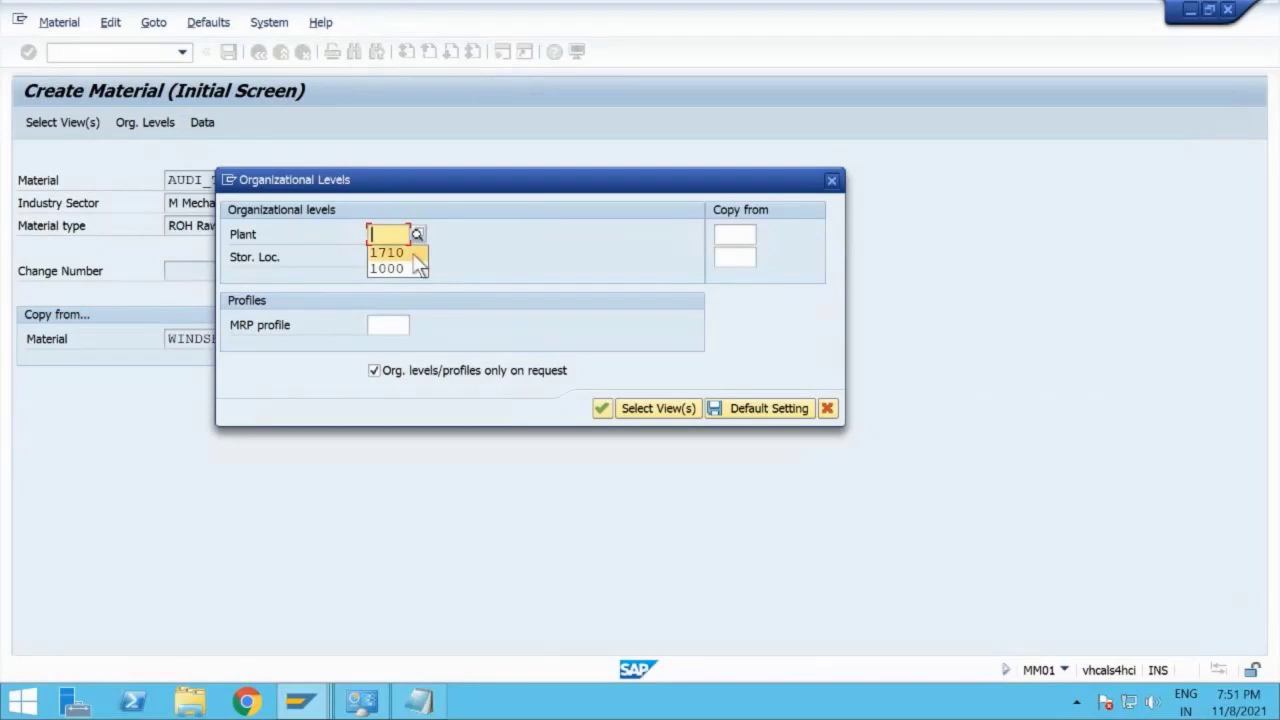
{"action": "left_click", "coordinate": [410, 253]}
{"action": "left_click", "coordinate": [397, 257]}
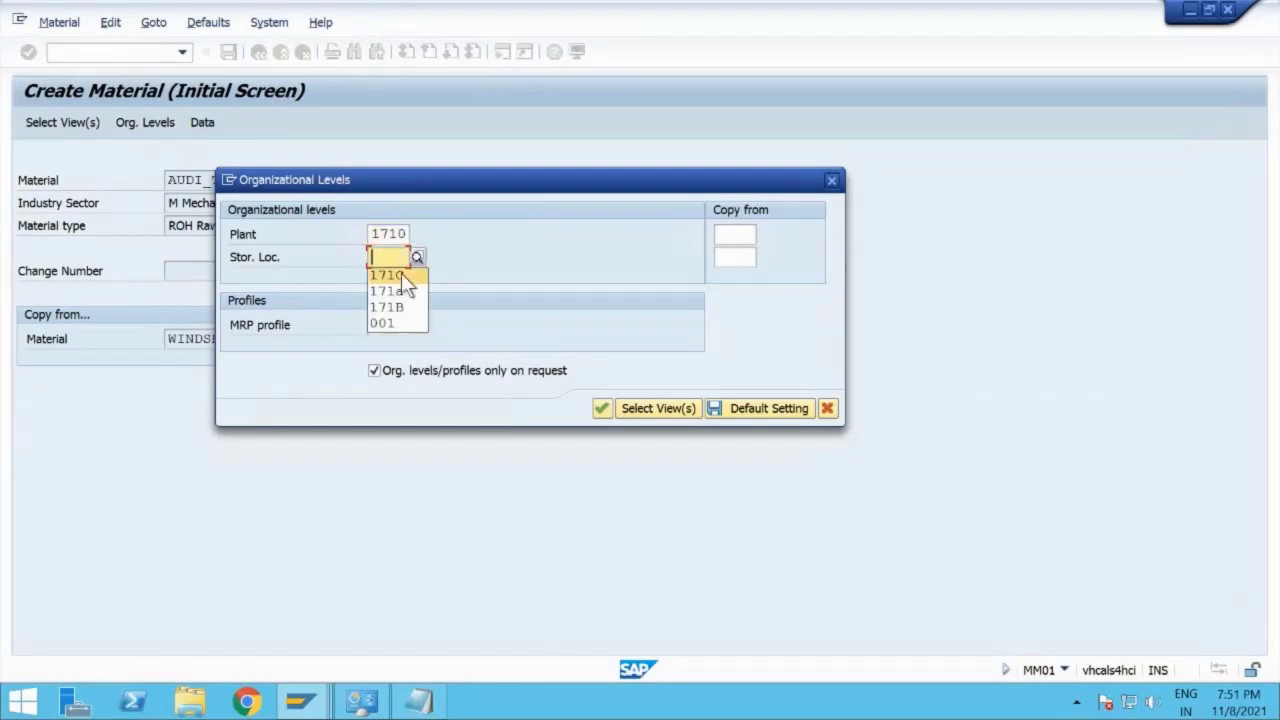
{"action": "left_click", "coordinate": [401, 273]}
{"action": "left_click", "coordinate": [745, 241]}
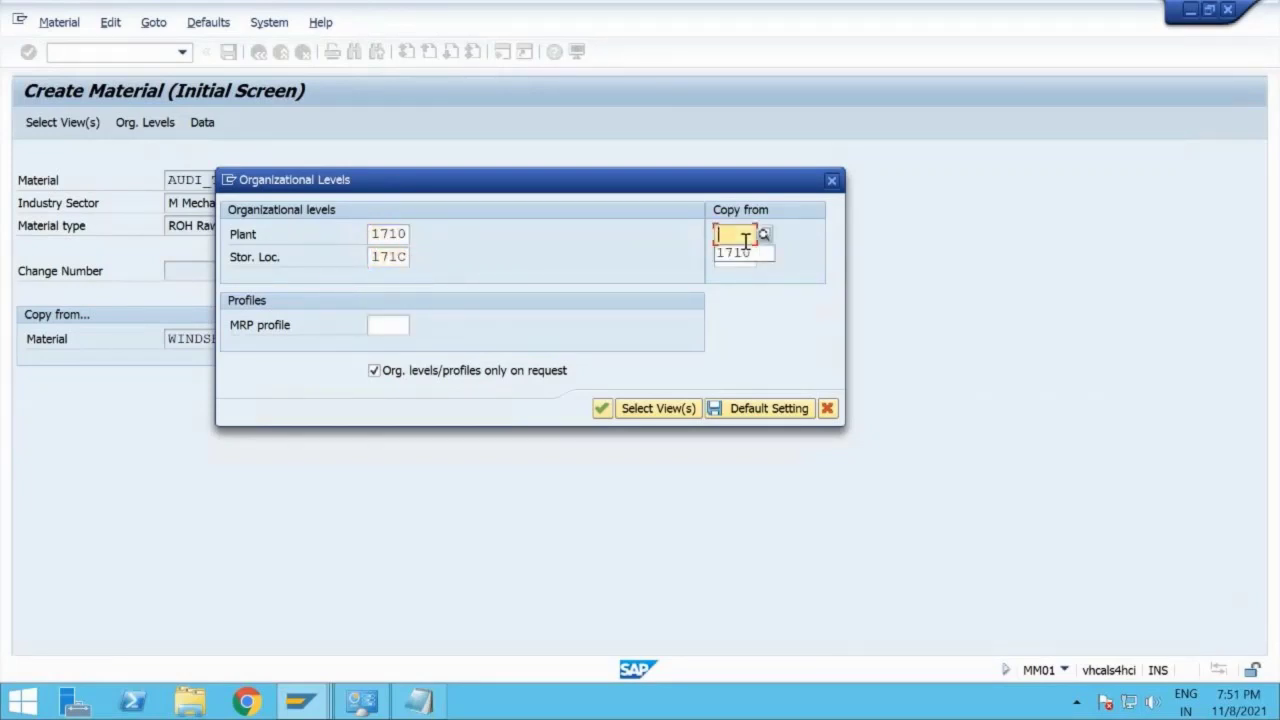
{"action": "left_click", "coordinate": [738, 257]}
{"action": "left_click", "coordinate": [738, 257]}
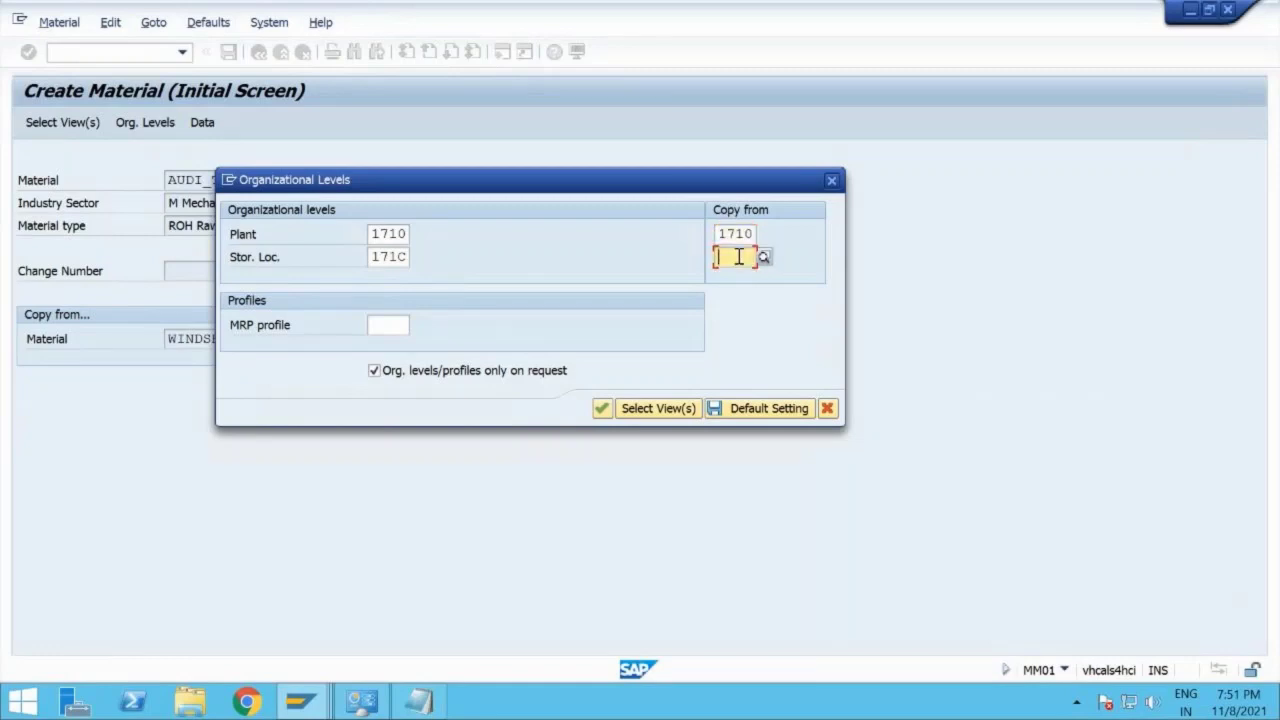
{"action": "left_click", "coordinate": [743, 272]}
Step: Try to confirm the organizational levels for AUDI_TYRES with the current view selection
{"action": "left_click", "coordinate": [605, 404]}
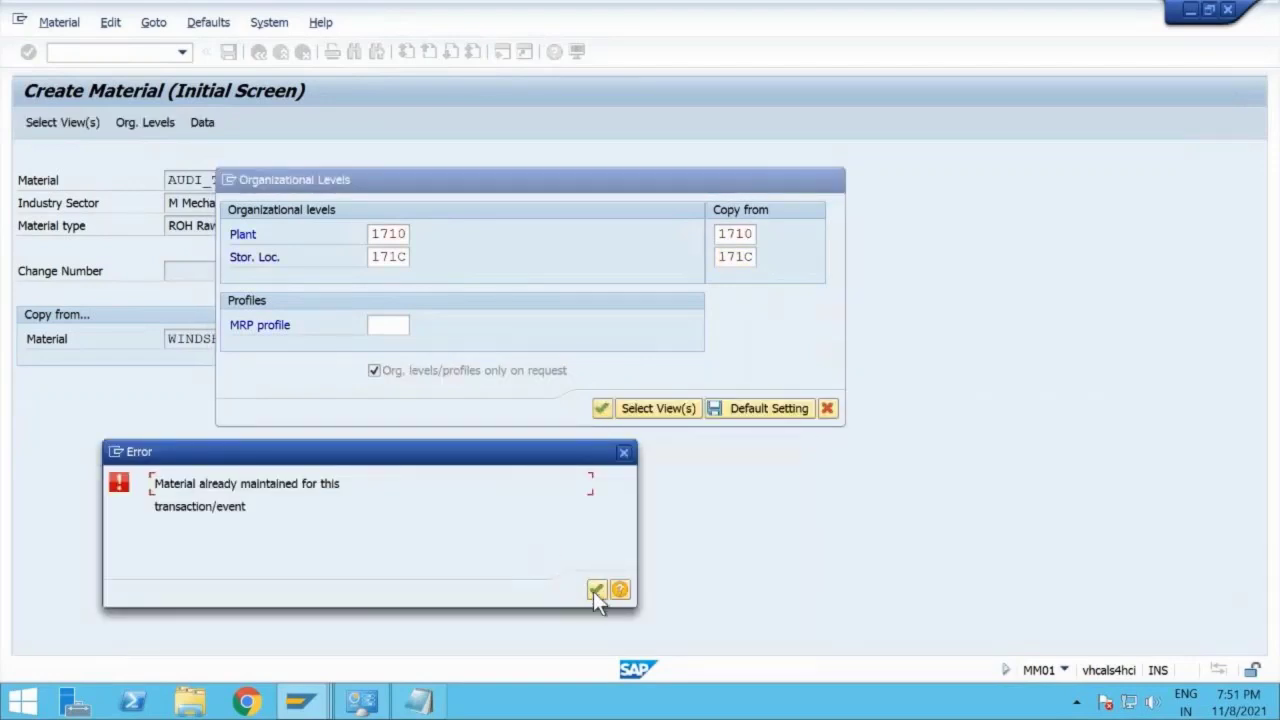
{"action": "left_click", "coordinate": [595, 590]}
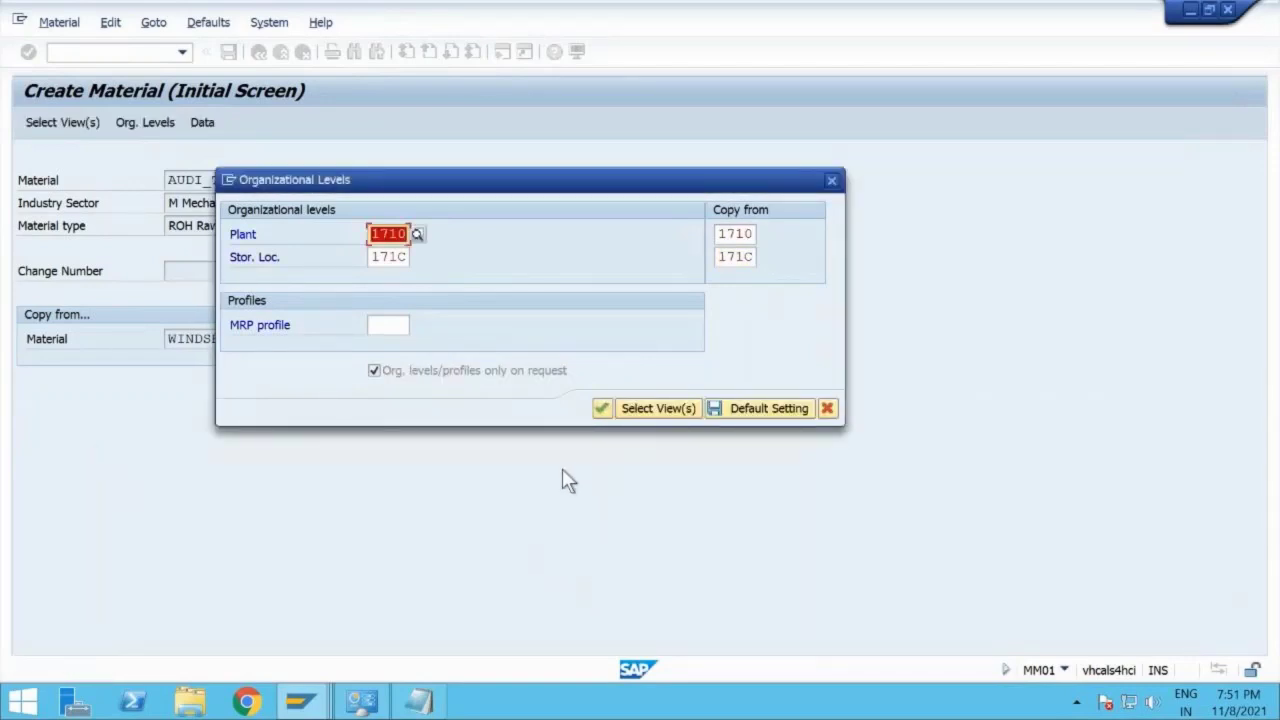
{"action": "left_click", "coordinate": [601, 409]}
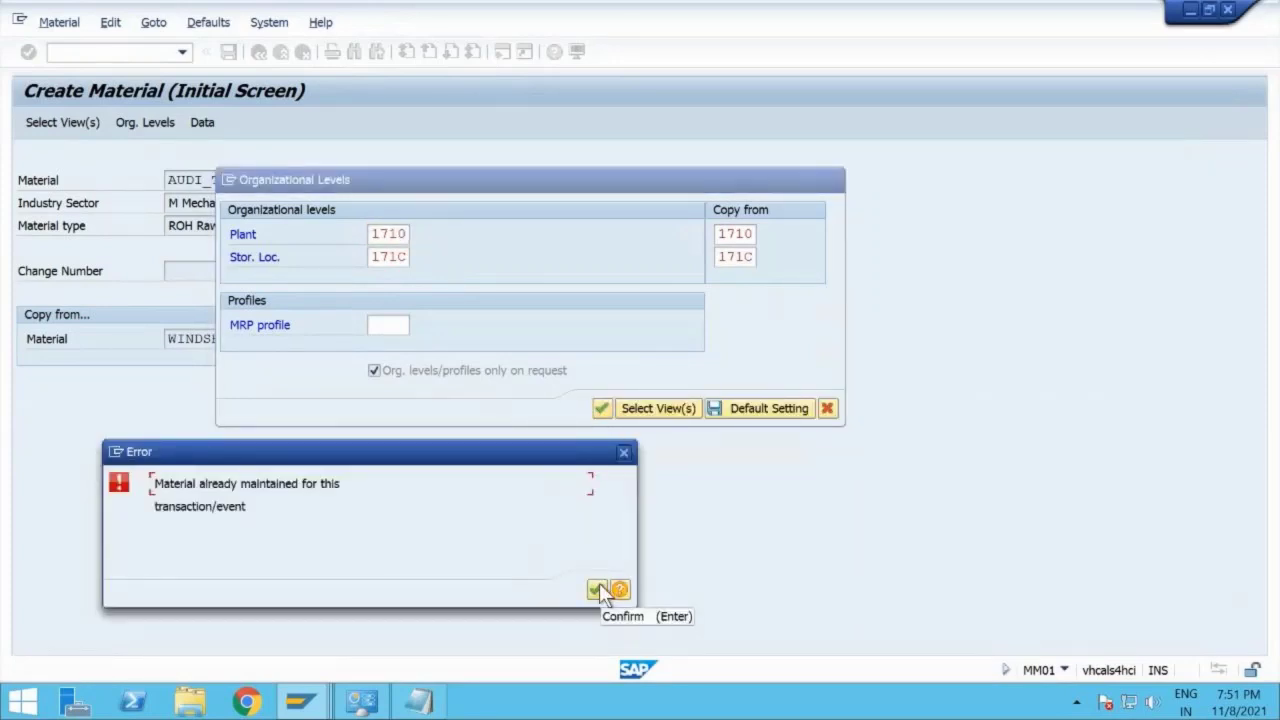
{"action": "left_click", "coordinate": [624, 453]}
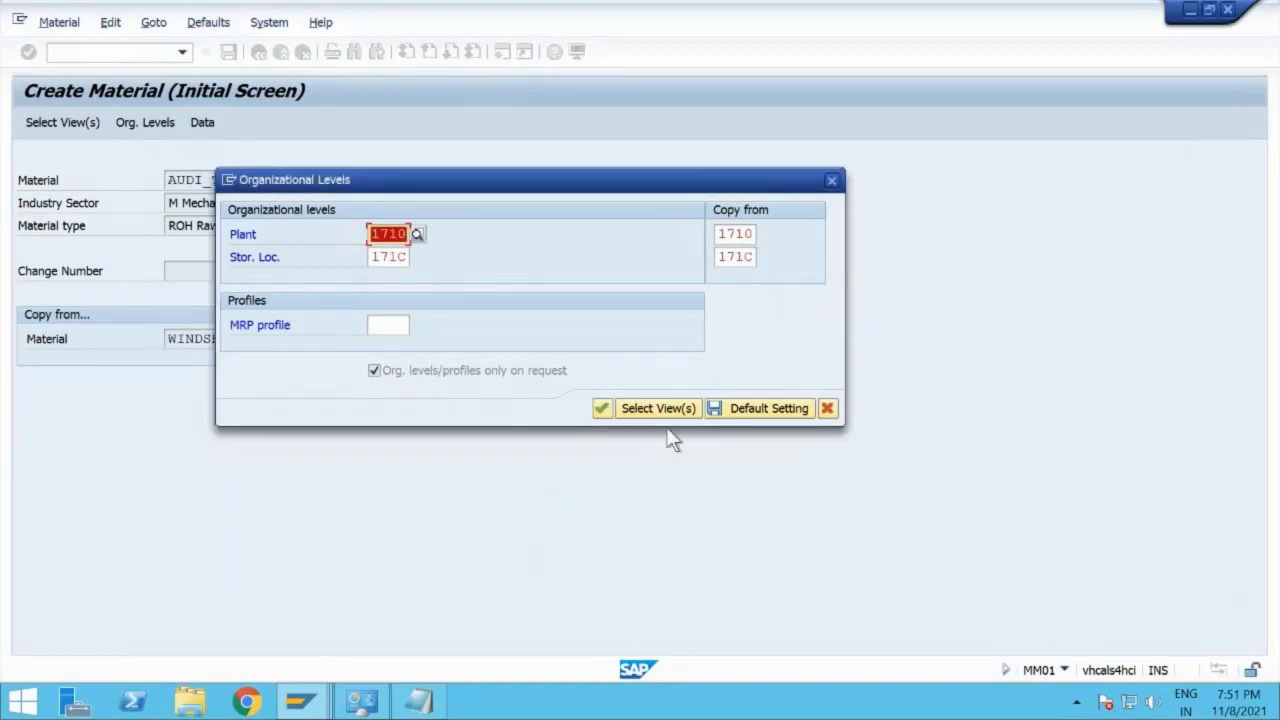
Step: Add the Purchasing view to AUDI_TYRES for plant 1710 and storage location 171C, and save the material
{"action": "left_click", "coordinate": [675, 408]}
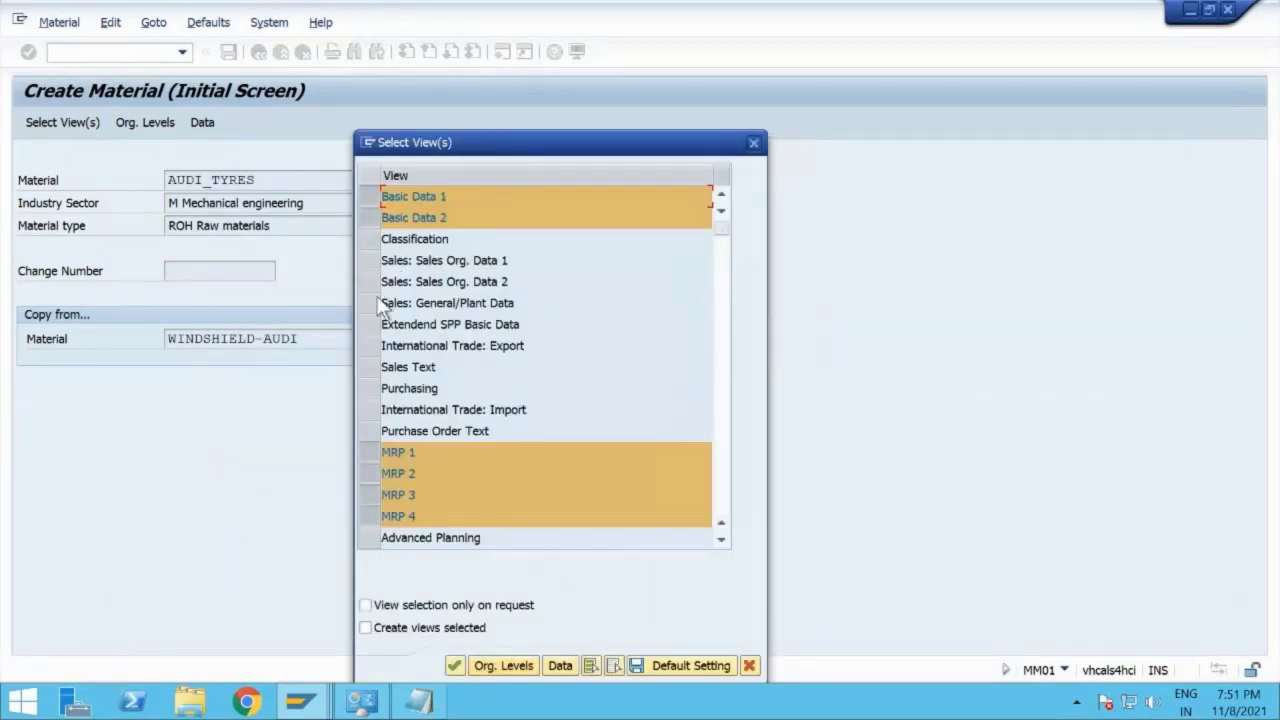
{"action": "left_click", "coordinate": [366, 385]}
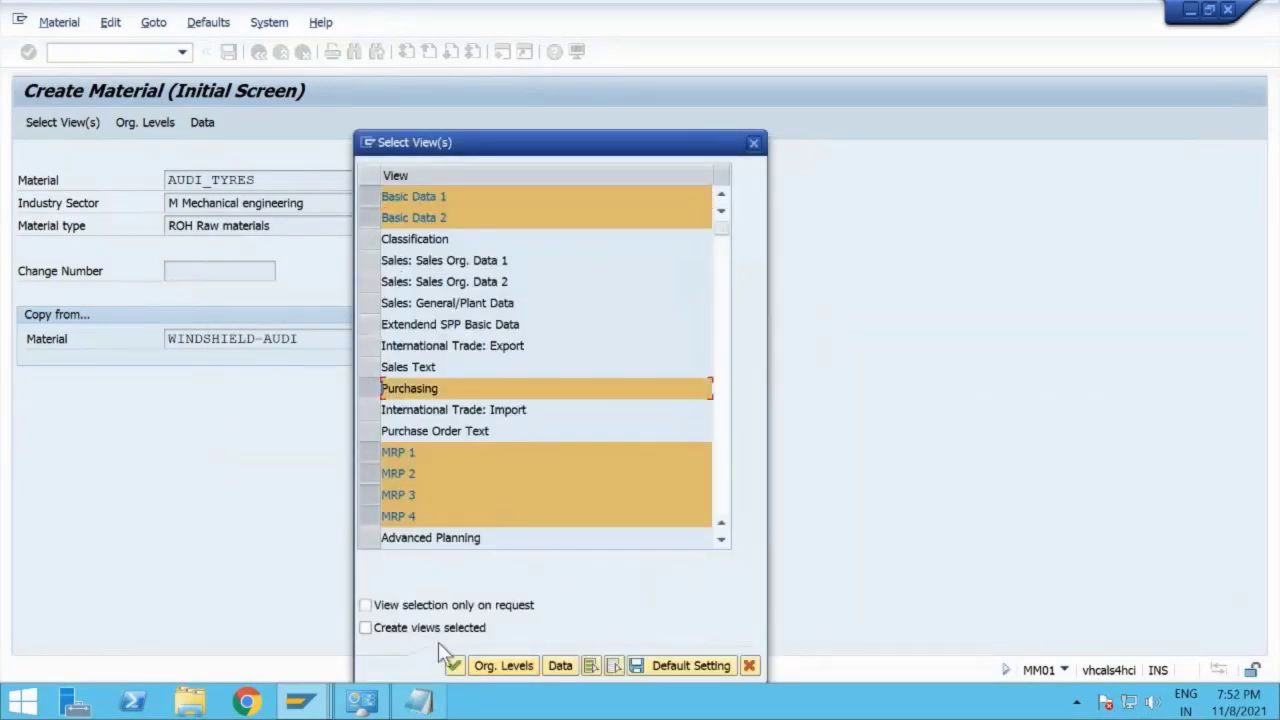
{"action": "left_click", "coordinate": [494, 665]}
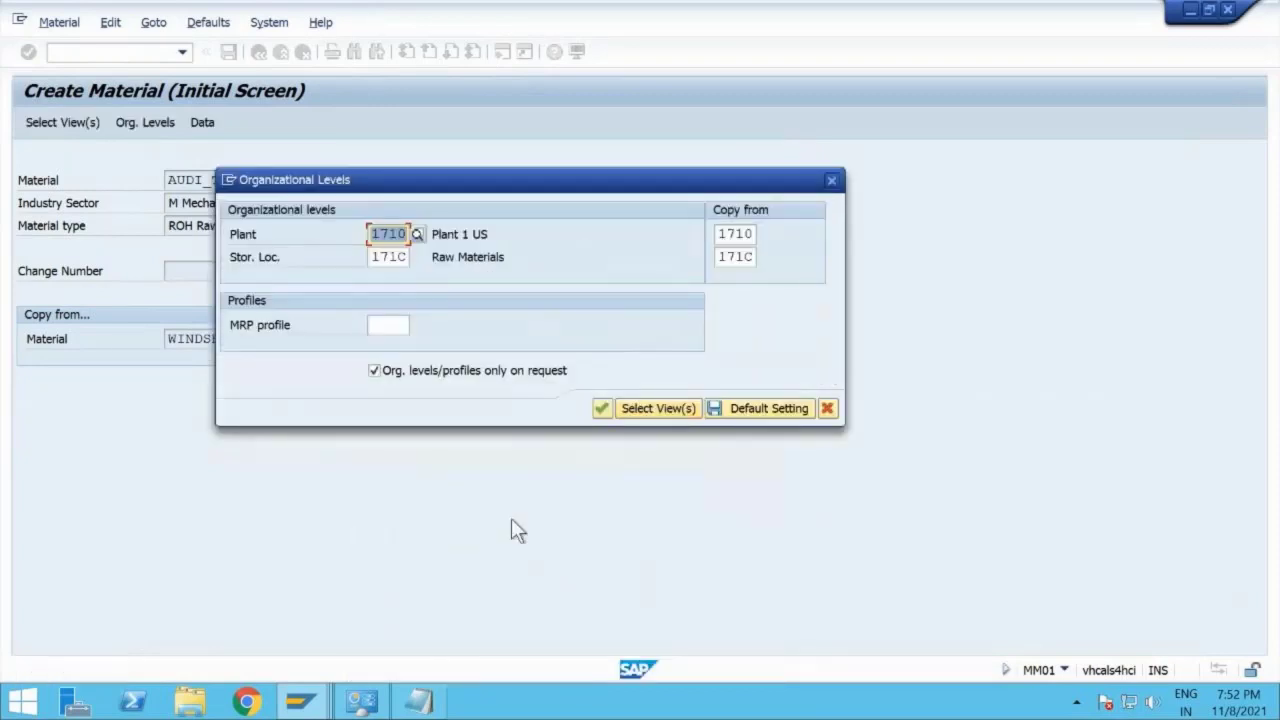
{"action": "left_click", "coordinate": [601, 408]}
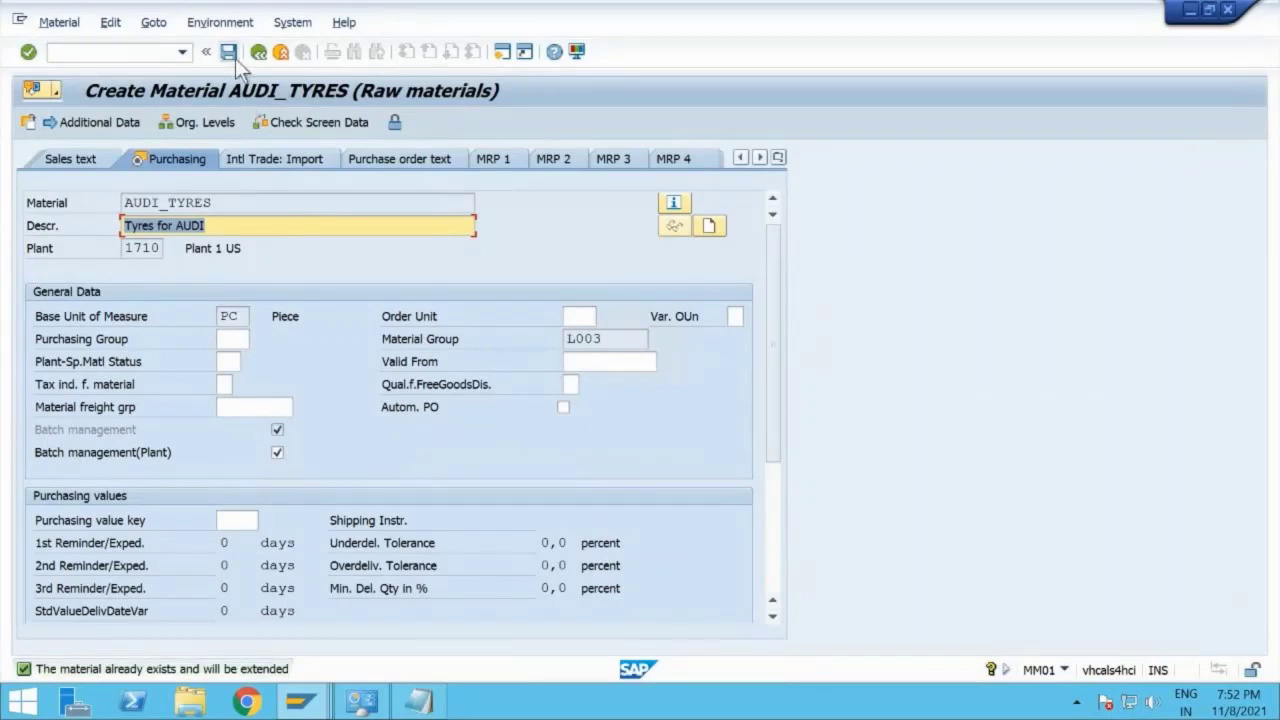
{"action": "left_click", "coordinate": [235, 58]}
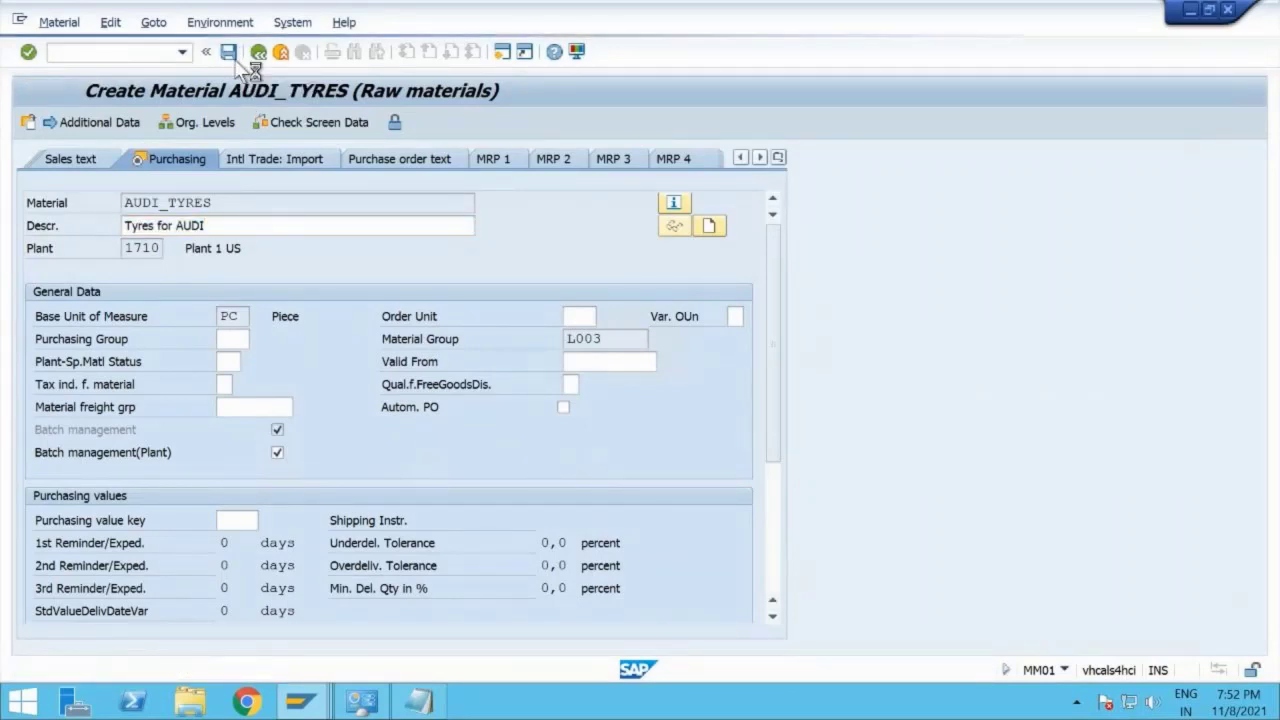
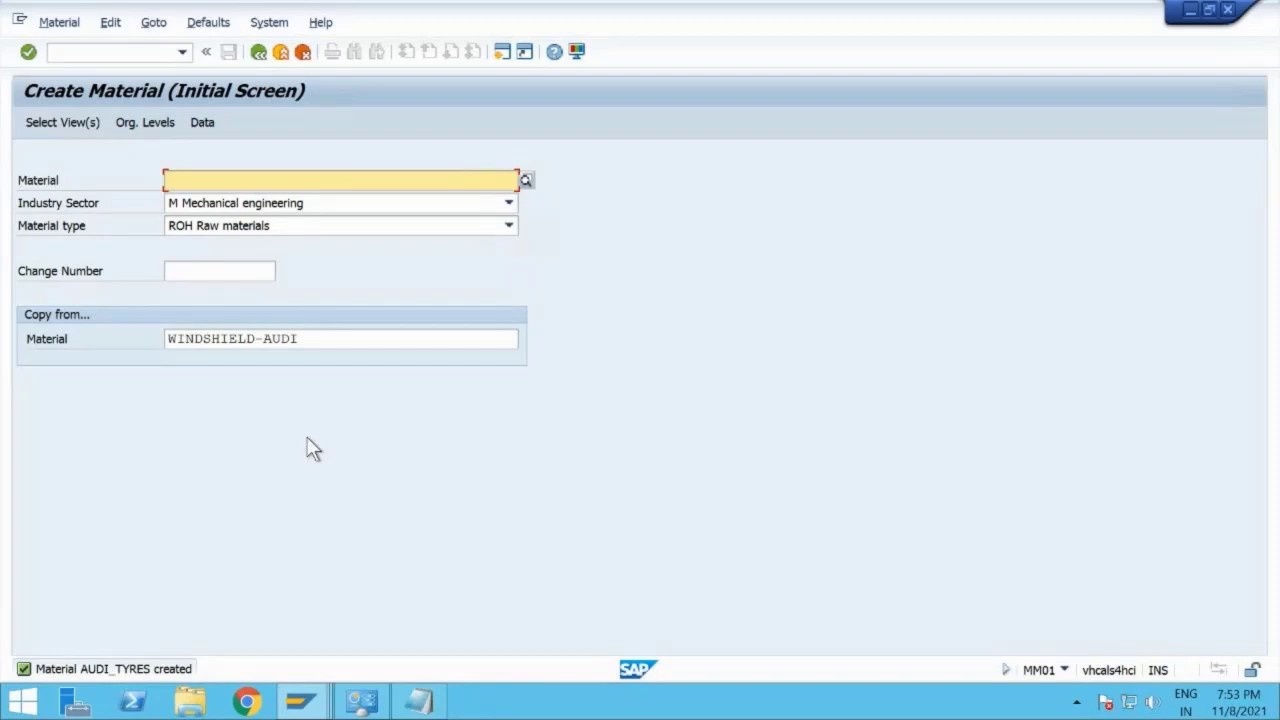
Step: Open the stock/requirements list (MD04) for AUDI_TYRES in MRP area and plant 1710
{"action": "left_click", "coordinate": [156, 50]}
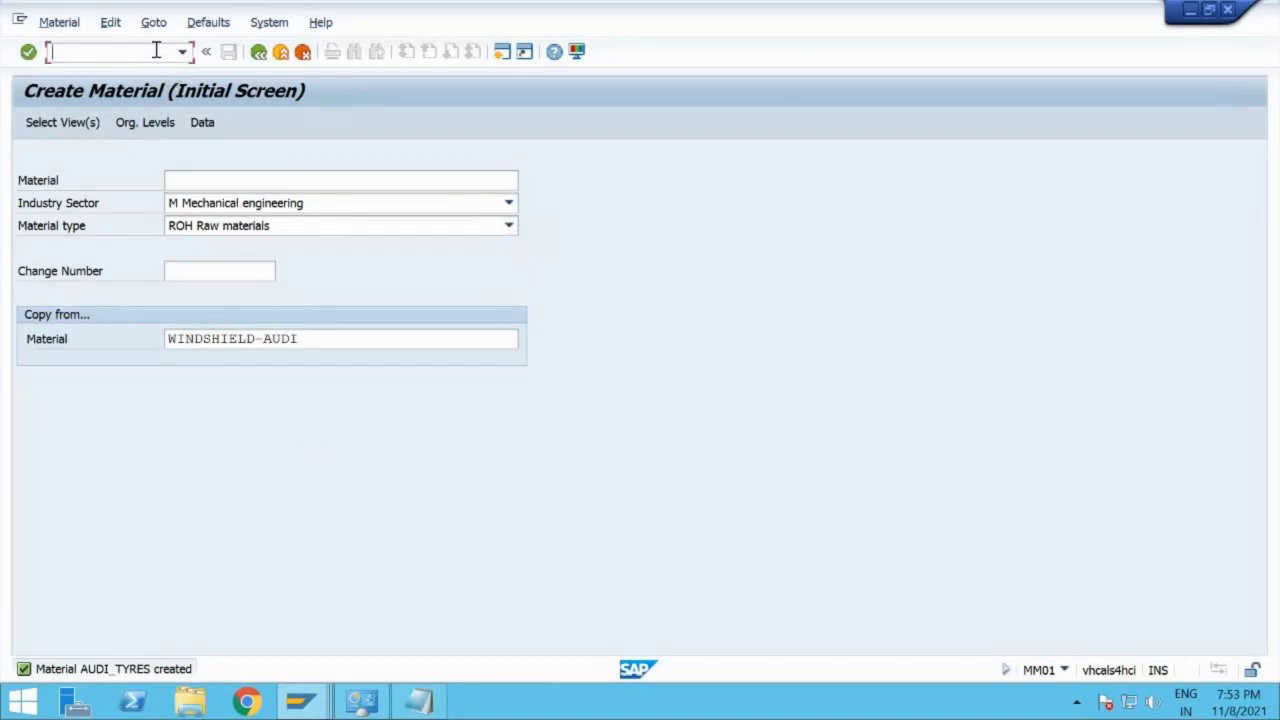
{"action": "type", "text": "/n"}
{"action": "type", "text": "md04"}
{"action": "key", "text": "Return"}
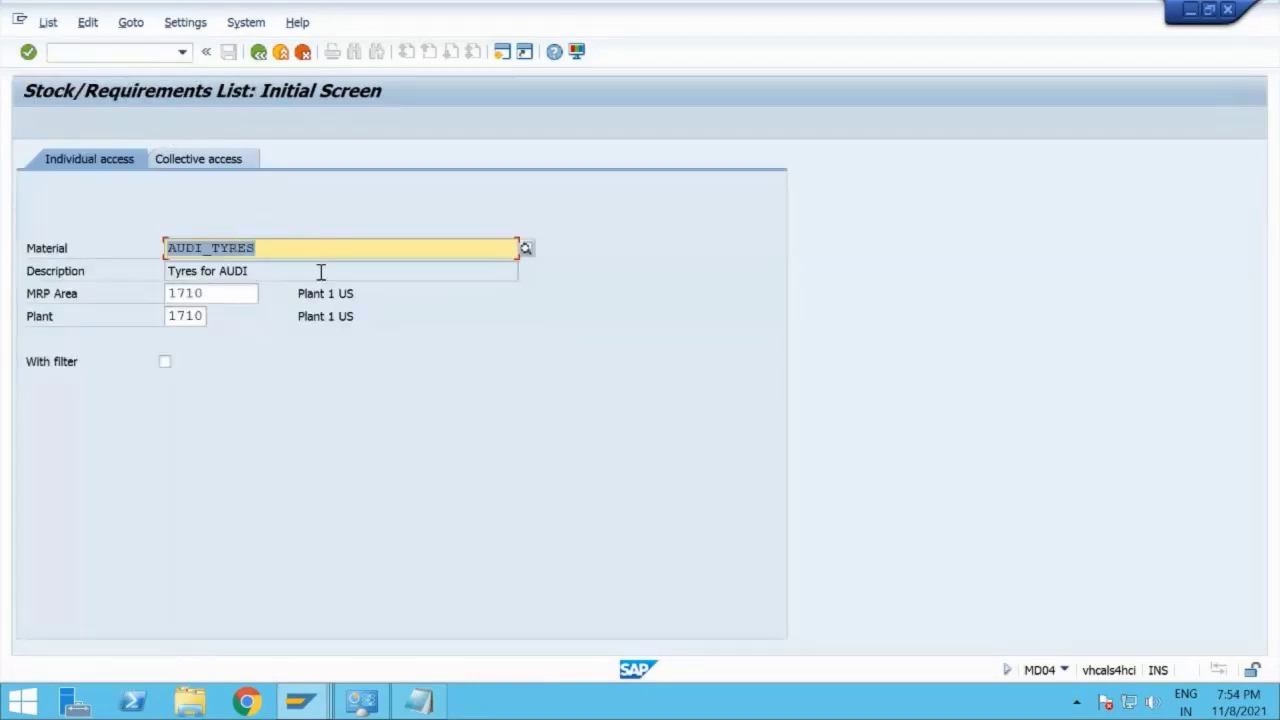
{"action": "key", "text": "Return"}
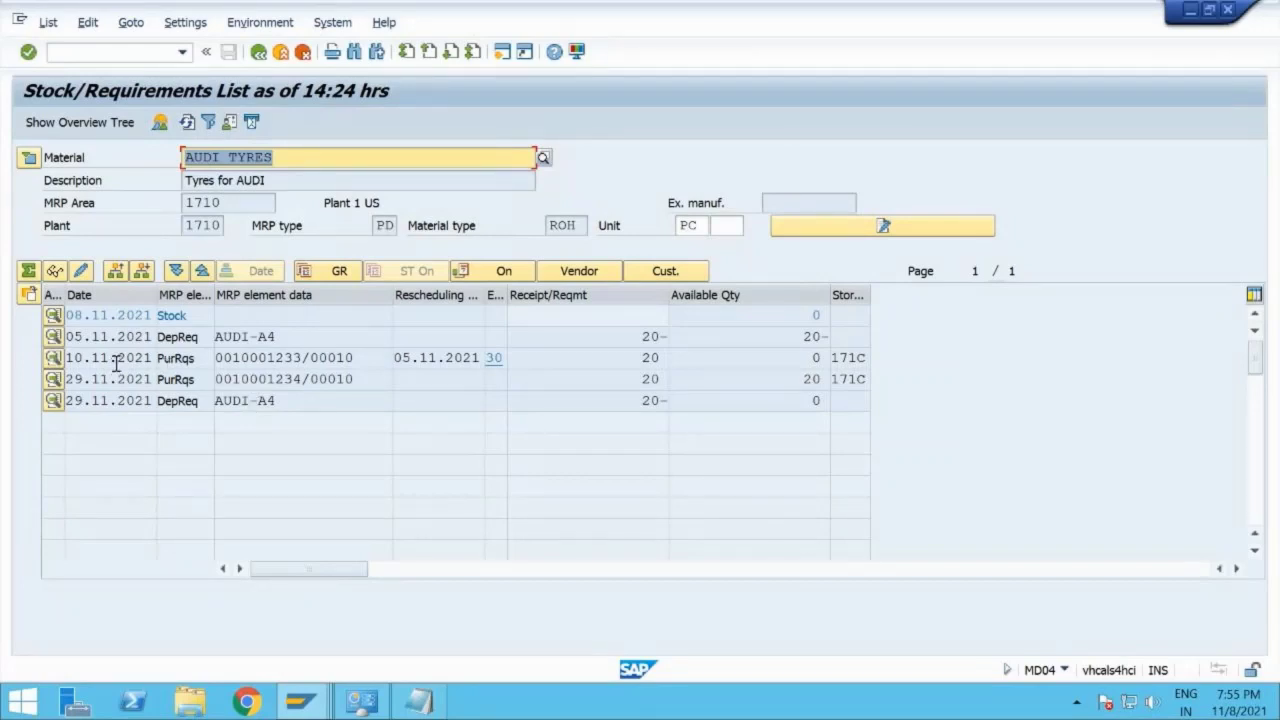
Step: Convert the tyre purchase requisition dated 10.11.2021 into a purchase order, adopt its item and hide the document overview
{"action": "left_click", "coordinate": [54, 360]}
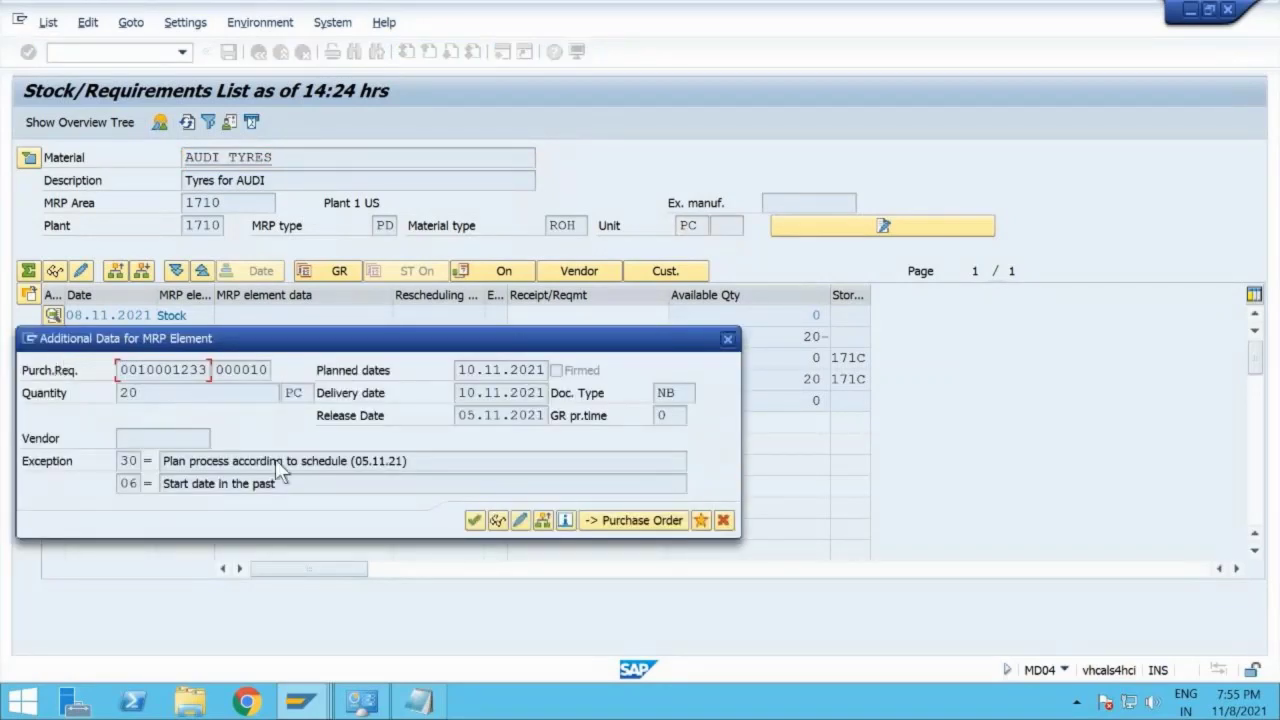
{"action": "left_click", "coordinate": [618, 521]}
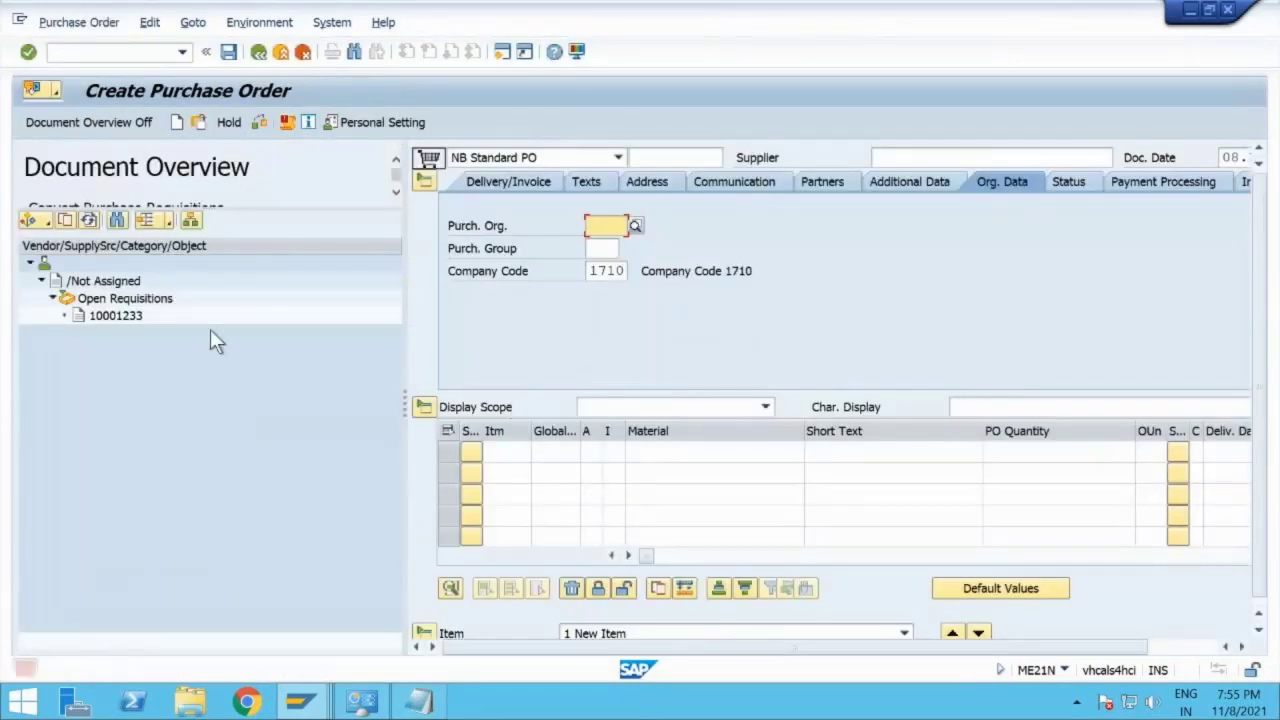
{"action": "left_click", "coordinate": [121, 315]}
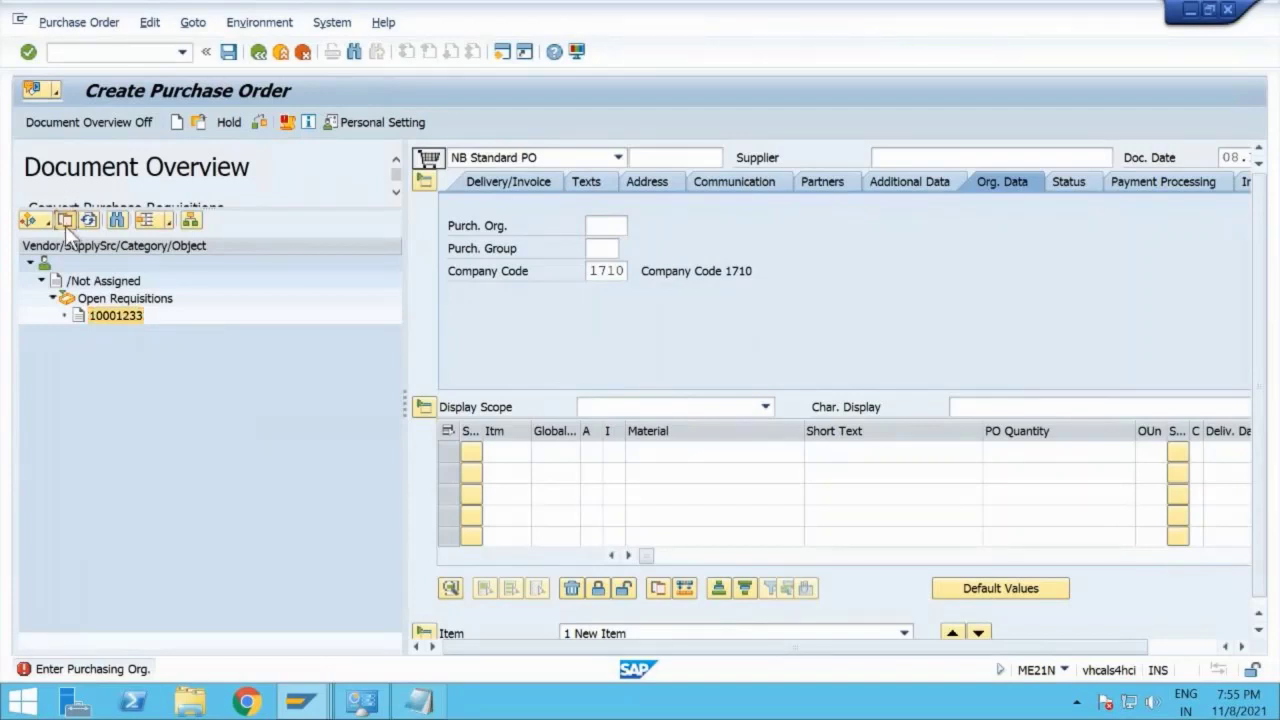
{"action": "left_click", "coordinate": [64, 222]}
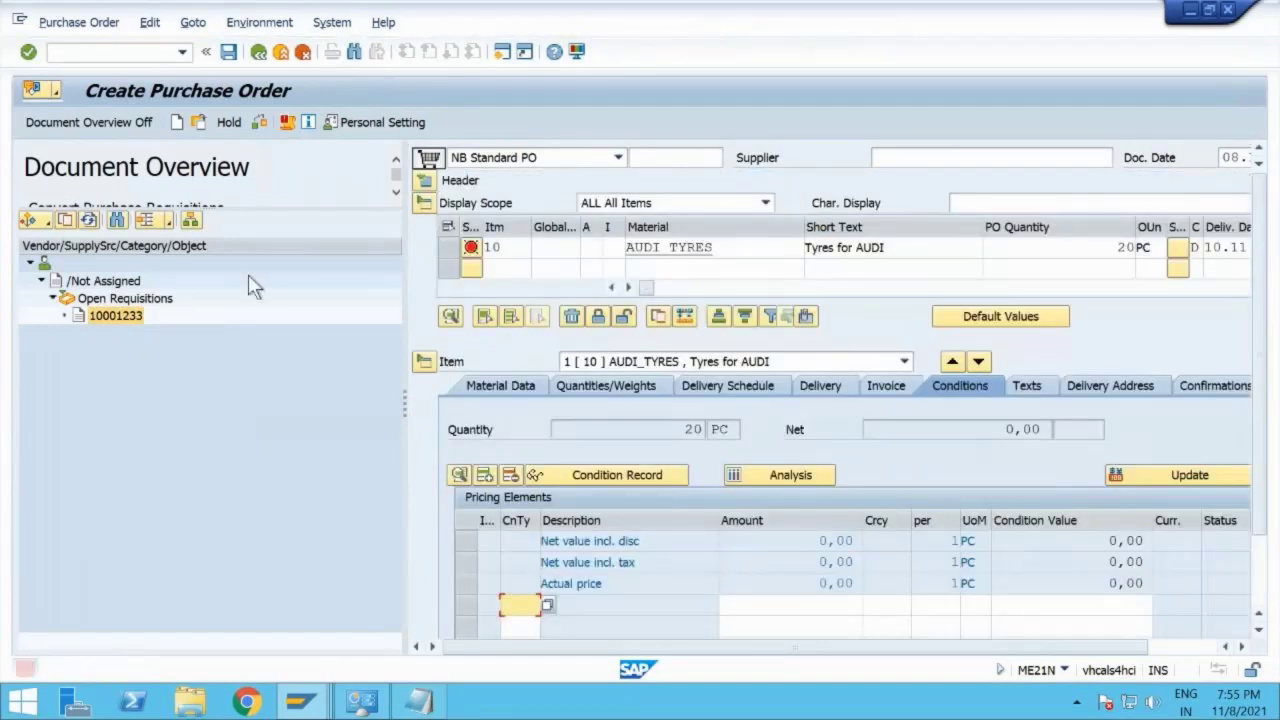
{"action": "left_click", "coordinate": [98, 122]}
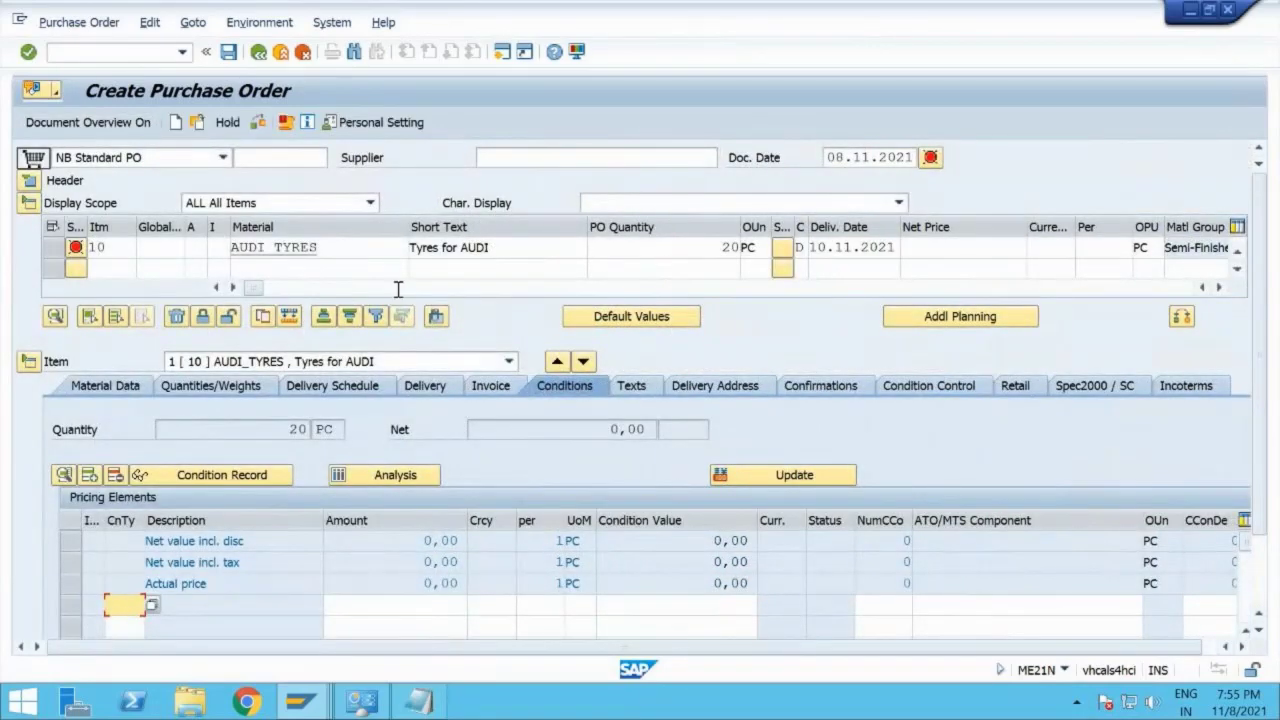
Step: Set the tyre order's supplier to BPC123, purchasing organization to 1710 and purchasing group to 001
{"action": "left_click", "coordinate": [514, 152]}
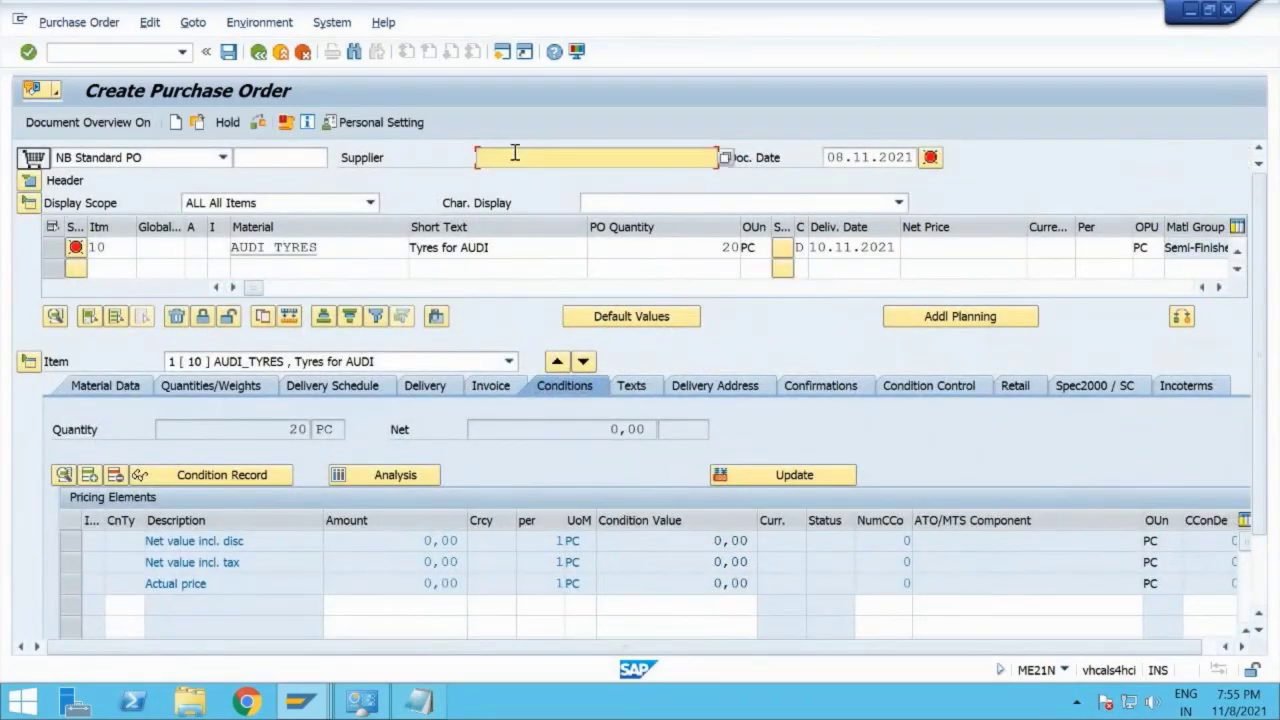
{"action": "type", "text": "BPC123"}
{"action": "key", "text": "Return"}
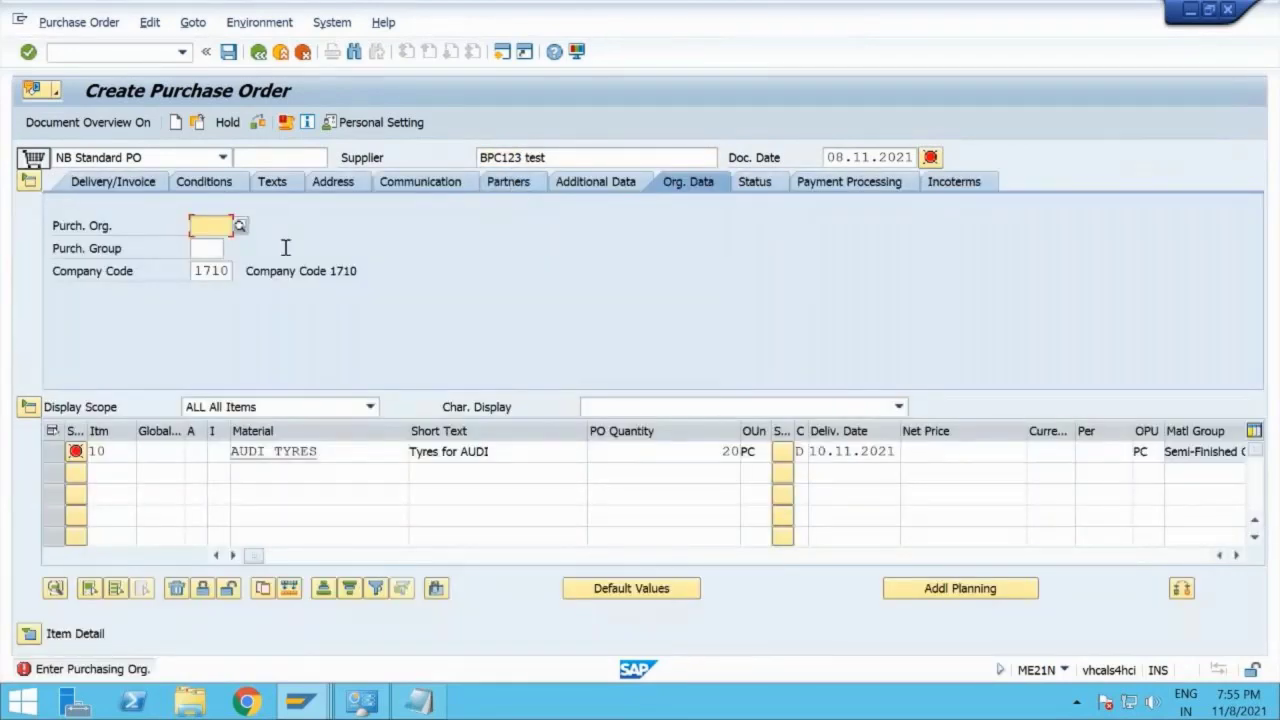
{"action": "left_click", "coordinate": [212, 245]}
{"action": "left_click", "coordinate": [212, 248]}
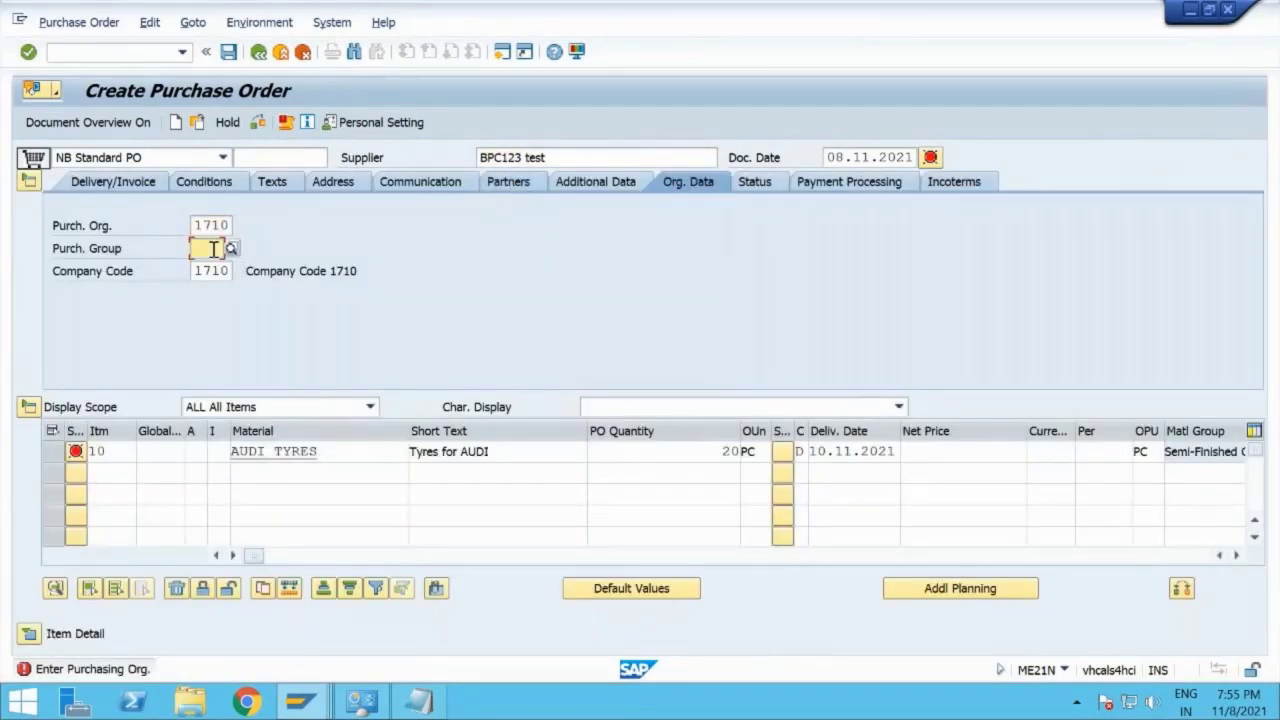
{"action": "left_click", "coordinate": [204, 267]}
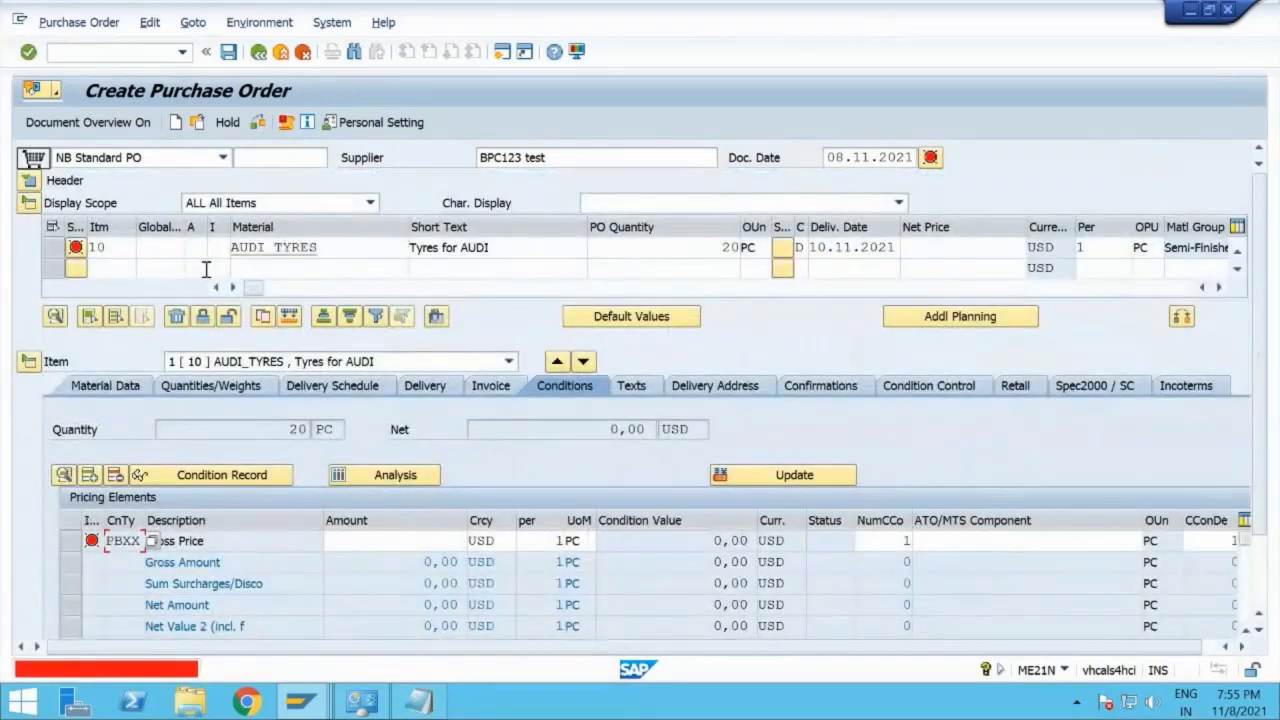
Step: Set the PBXX gross price of the AUDI_TYRES item to 150 USD per piece
{"action": "left_click", "coordinate": [387, 541]}
{"action": "type", "text": "1"}
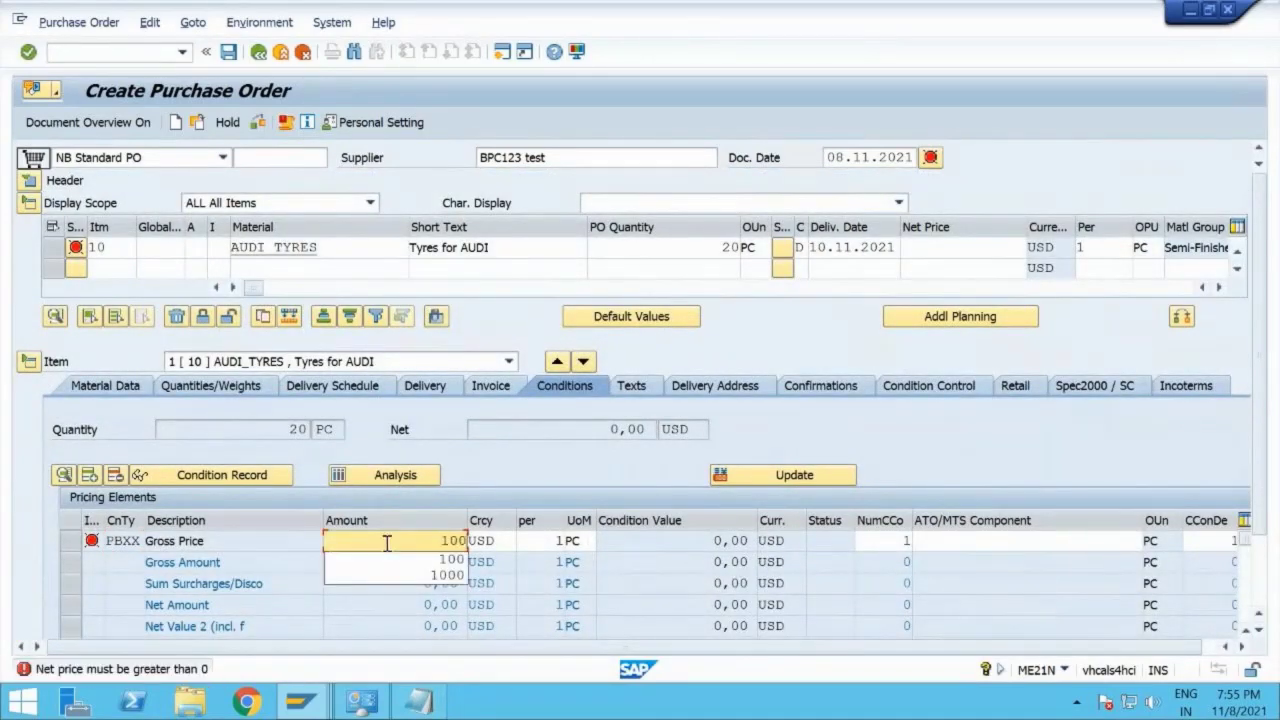
{"action": "type", "text": "50"}
{"action": "key", "text": "Return"}
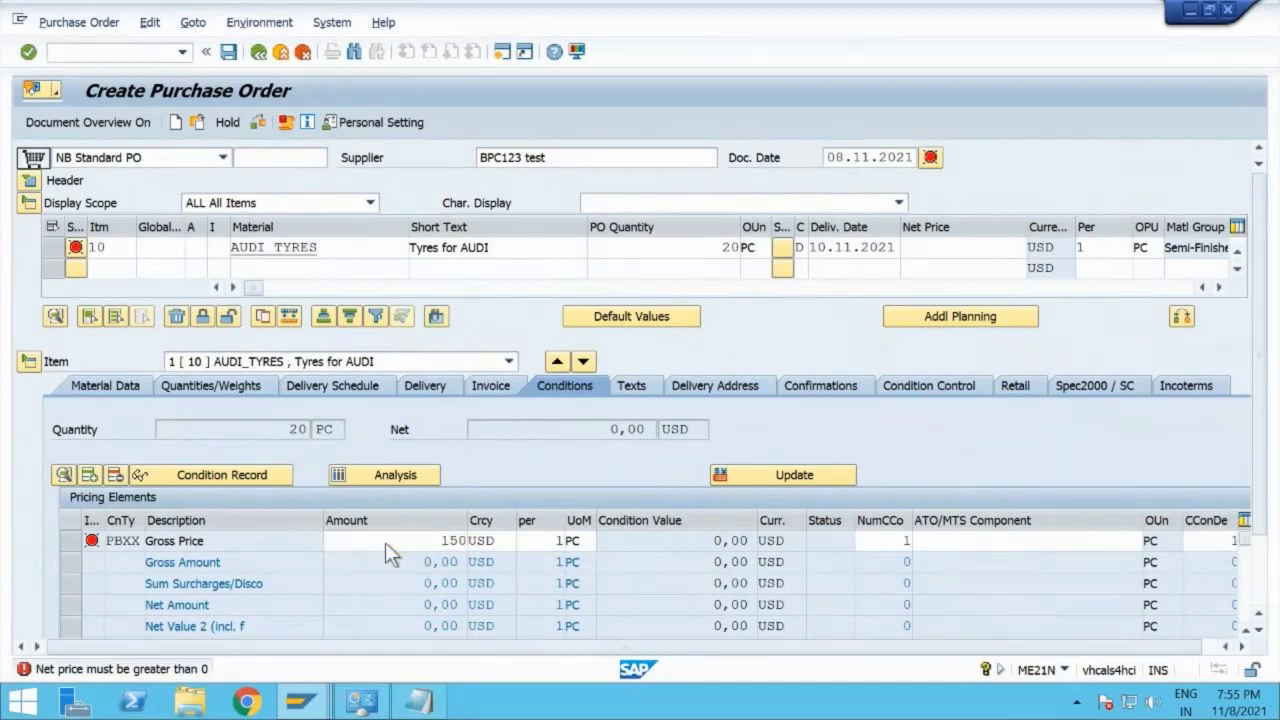
{"action": "key", "text": "Return"}
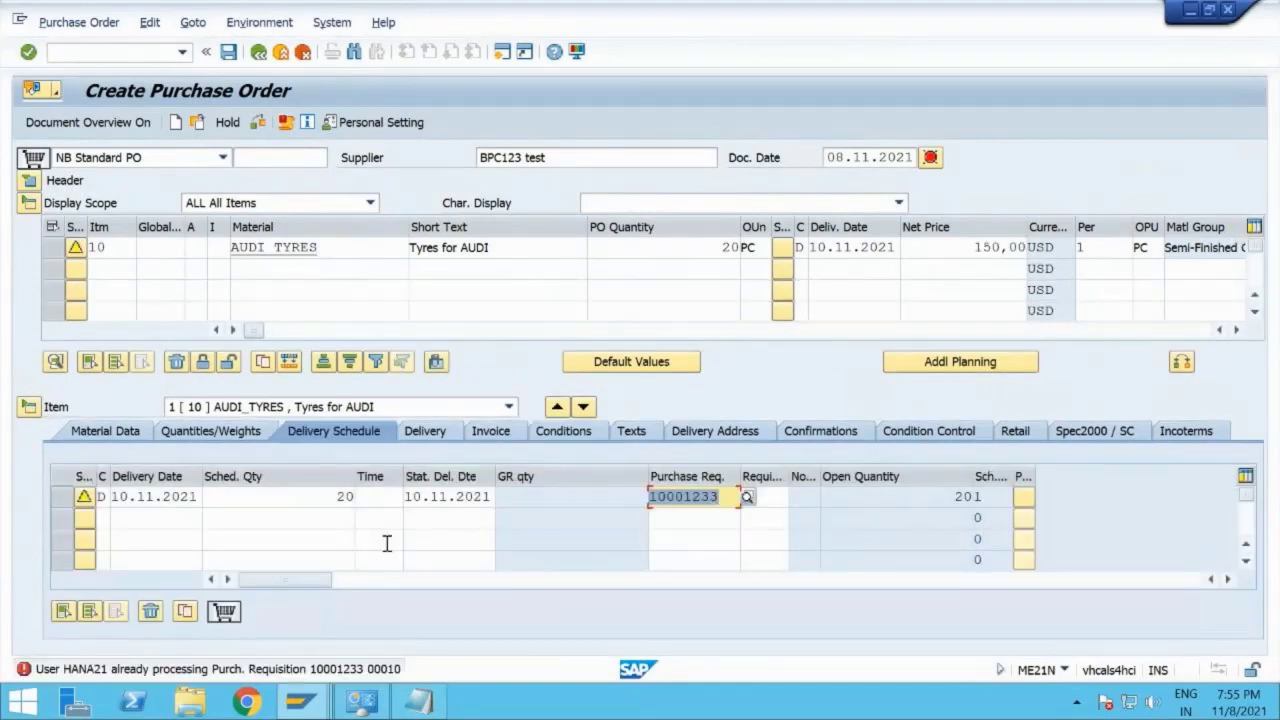
Step: Close the duplicate Create Purchase Order session, return to the priced tyre order and acknowledge its price and delivery date warnings
{"action": "left_click", "coordinate": [313, 705]}
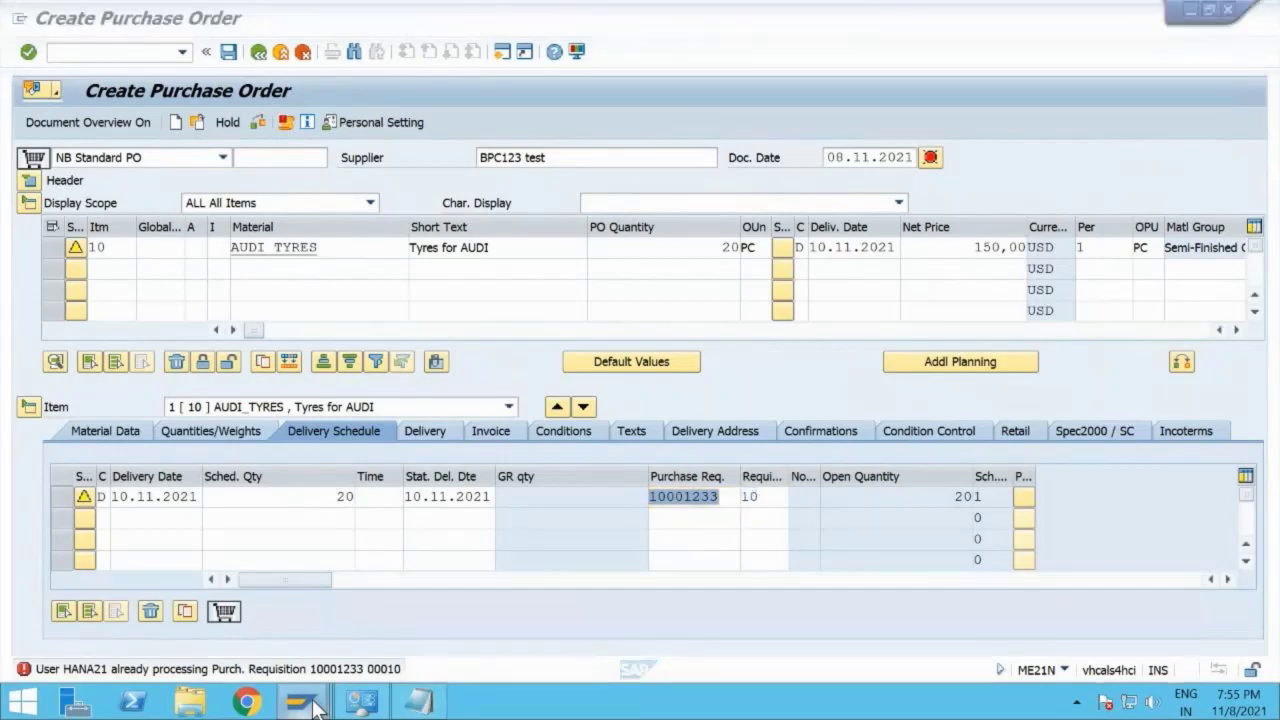
{"action": "mouse_move", "coordinate": [386, 616]}
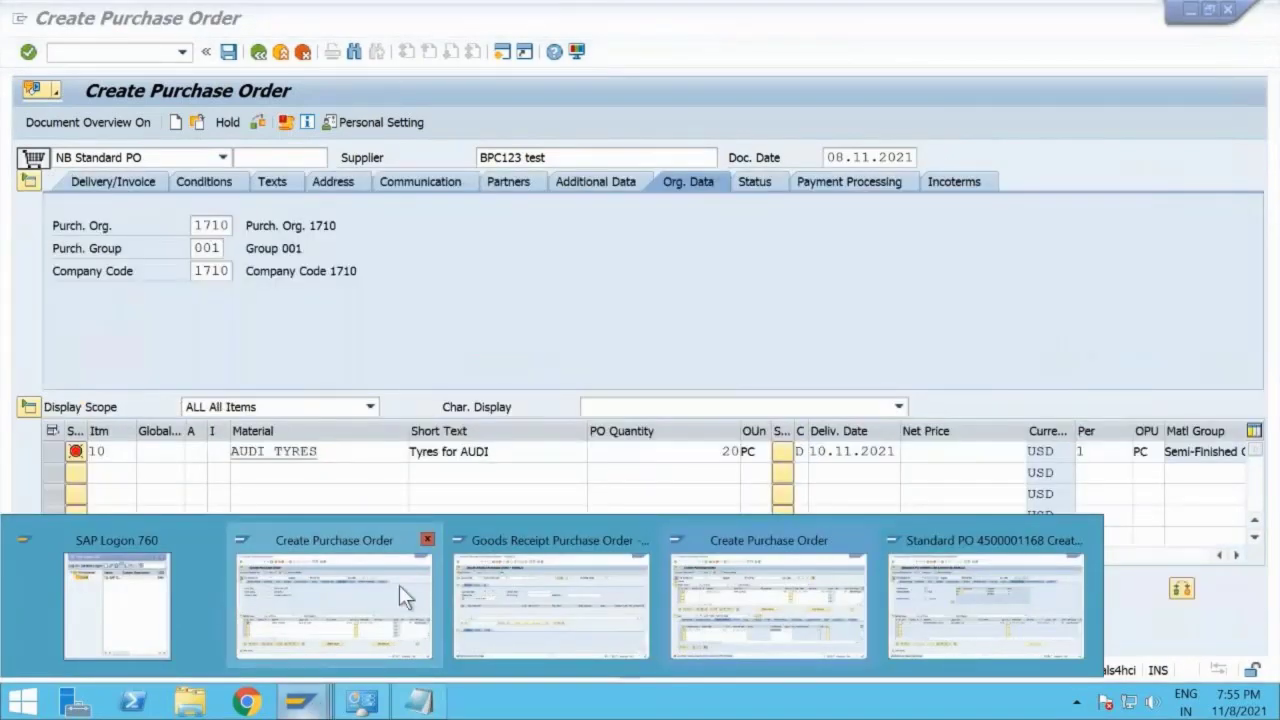
{"action": "left_click", "coordinate": [427, 540]}
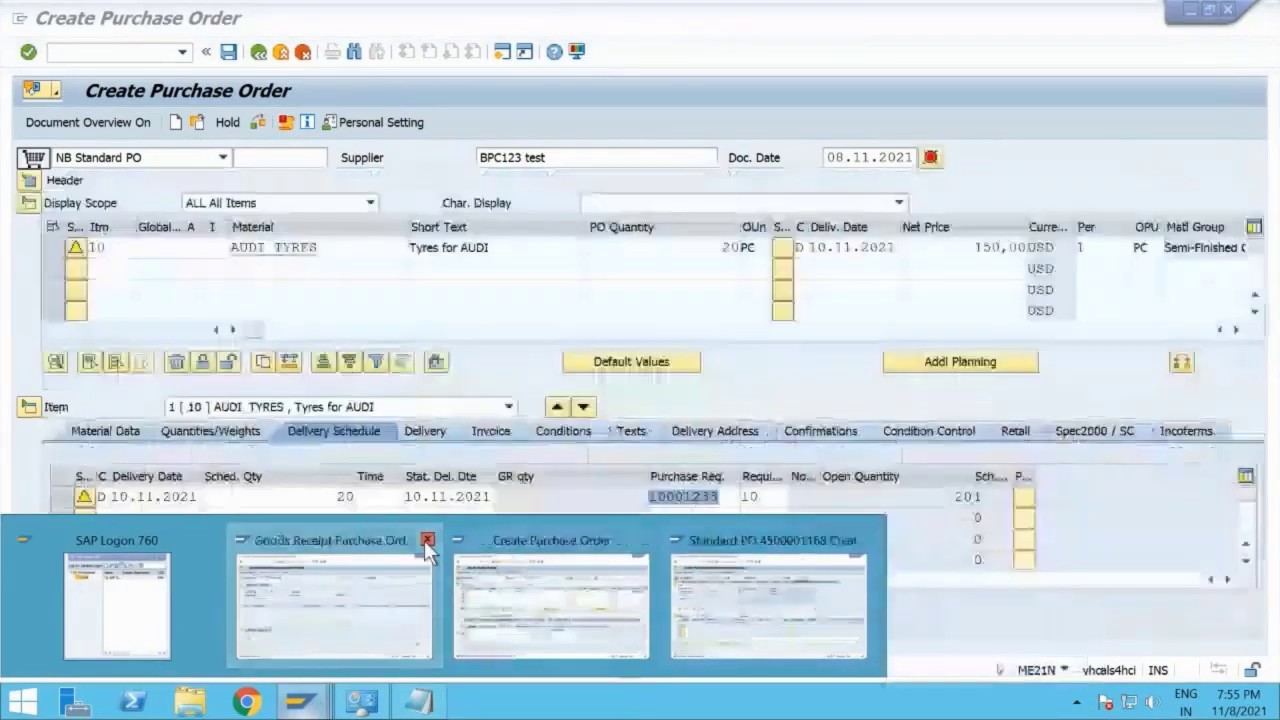
{"action": "left_click", "coordinate": [524, 600]}
{"action": "key", "text": "Return"}
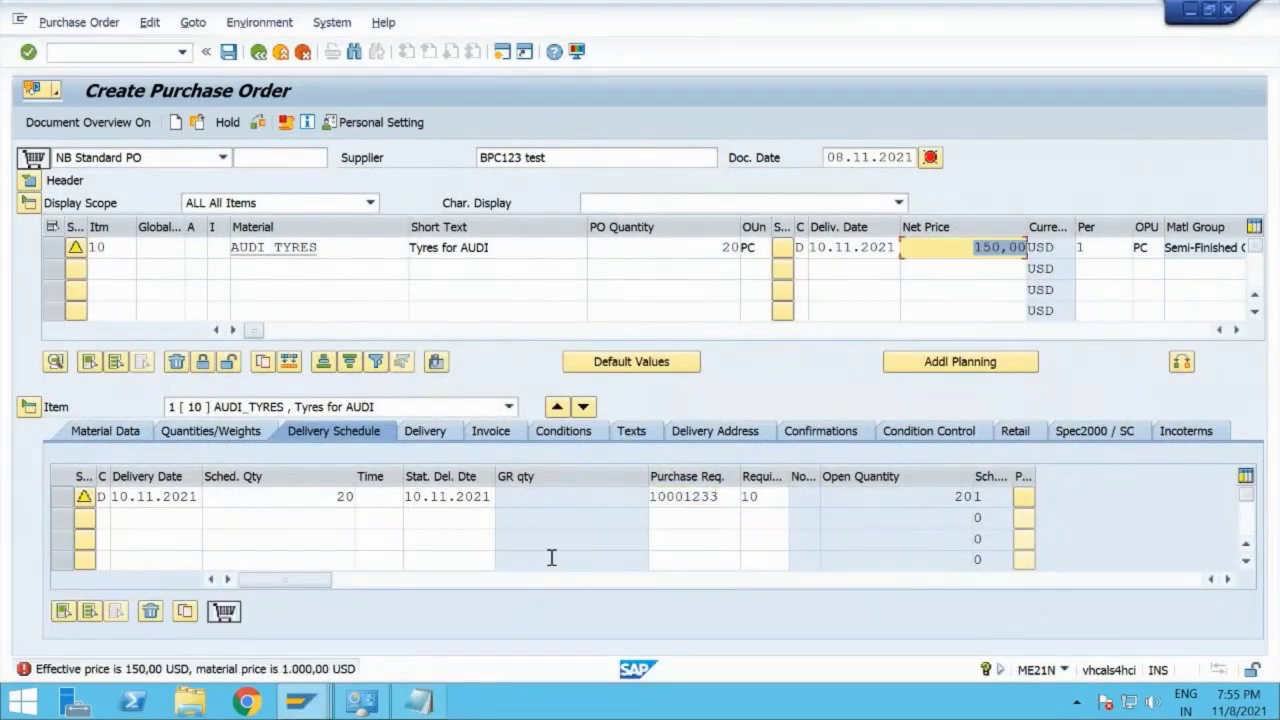
{"action": "key", "text": "Return"}
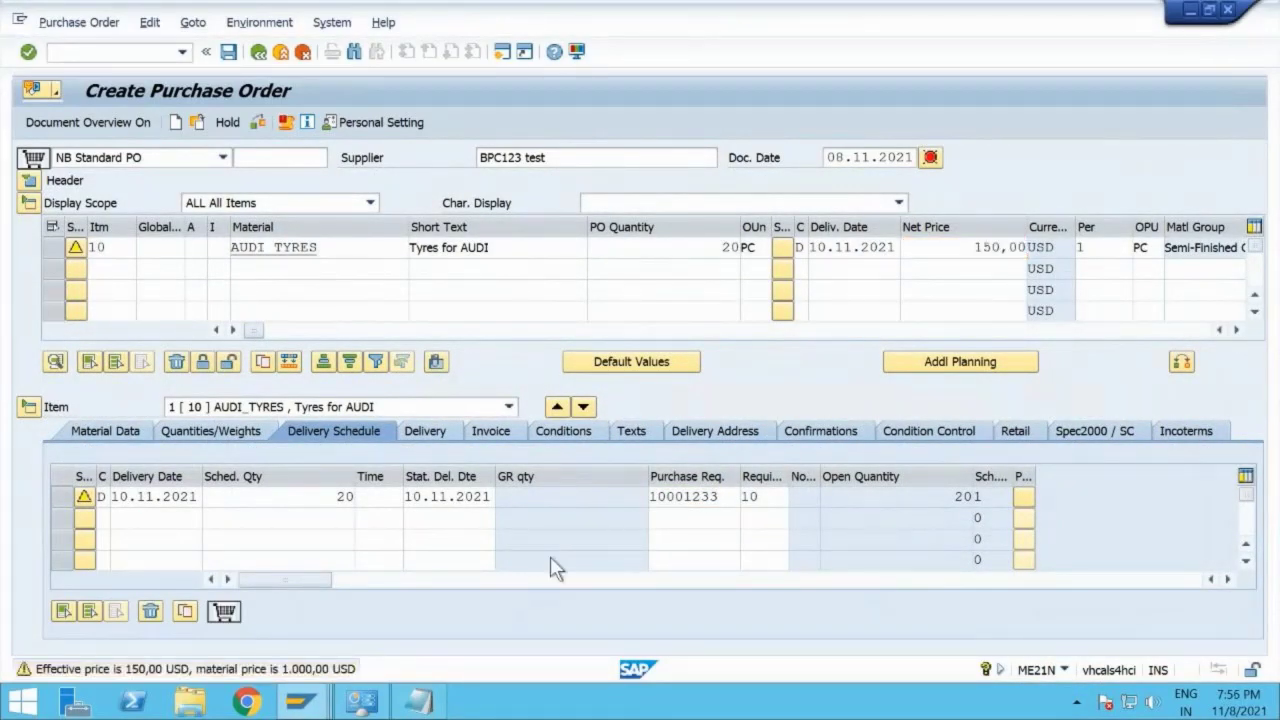
{"action": "left_click", "coordinate": [557, 568]}
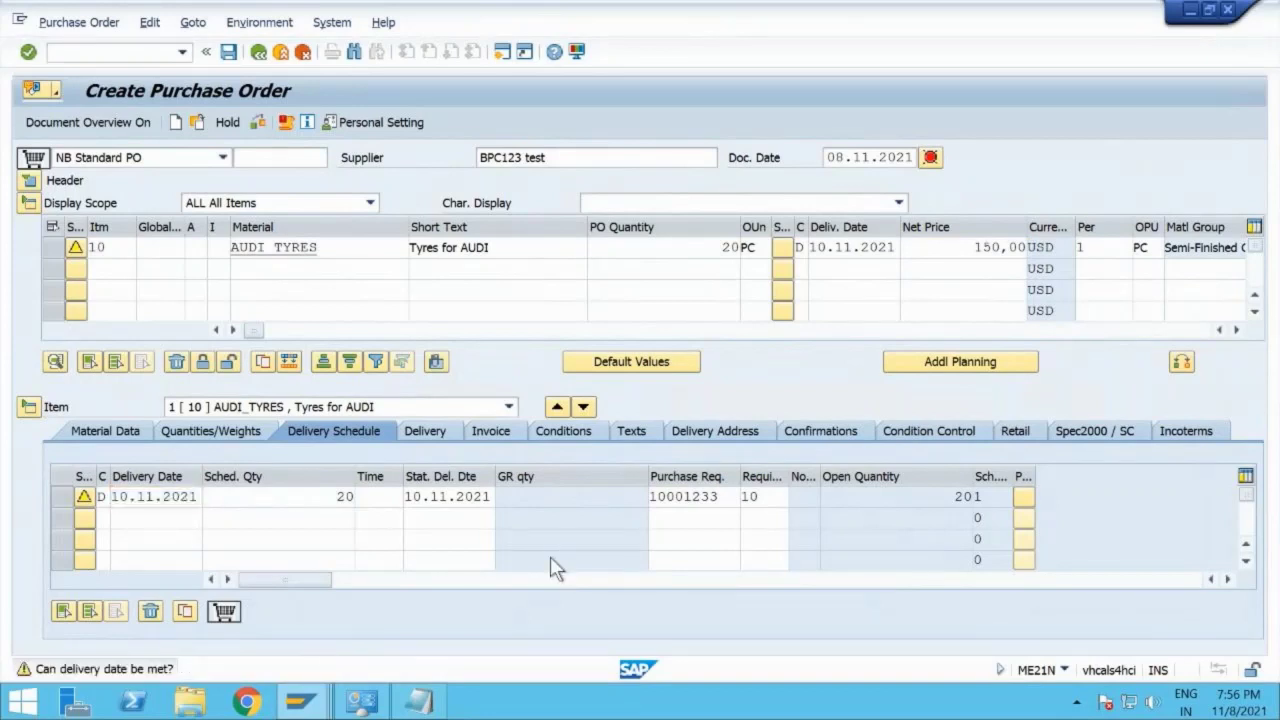
{"action": "key", "text": "Return"}
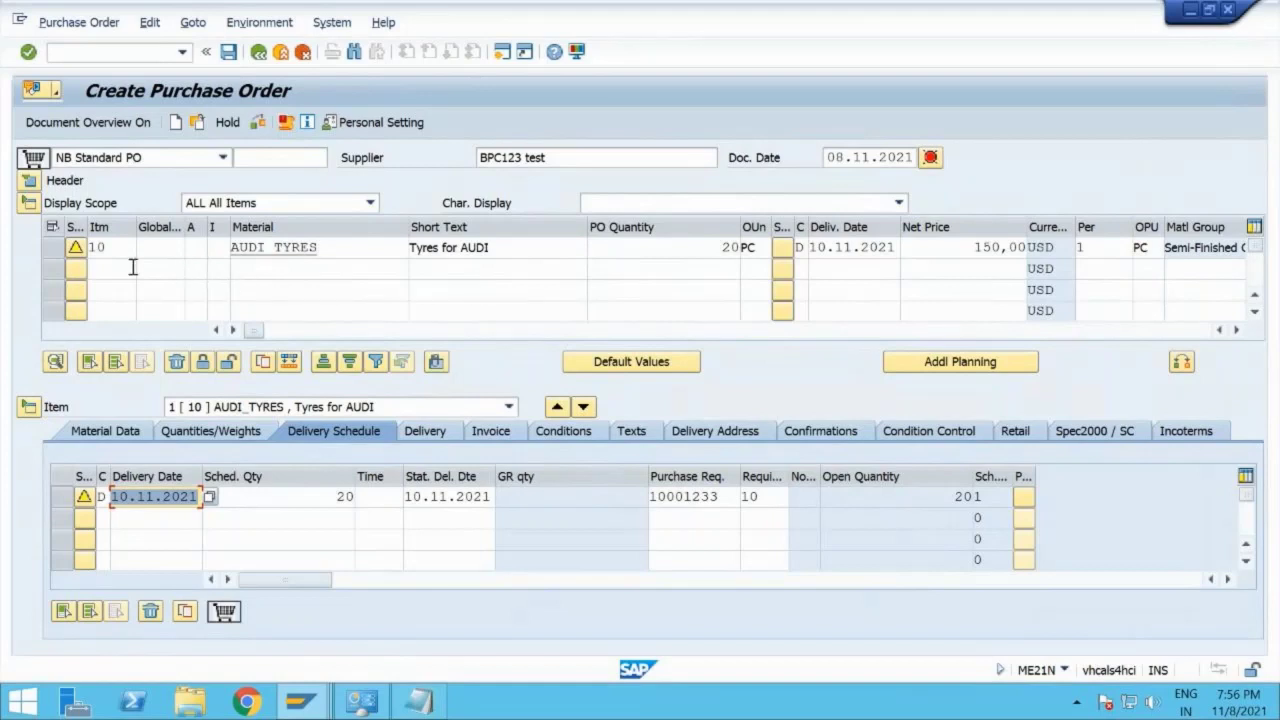
Step: Check the tyre purchase order and display its messages for item 10
{"action": "left_click", "coordinate": [55, 247]}
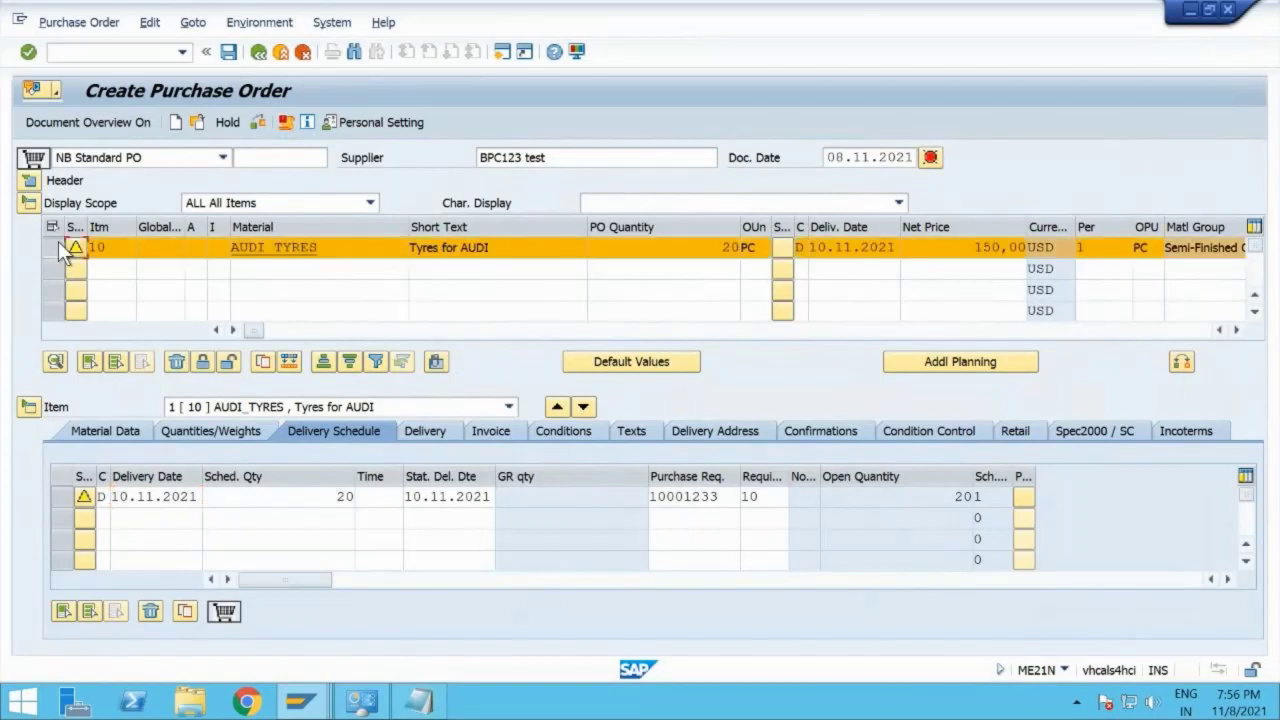
{"action": "left_click", "coordinate": [55, 247]}
{"action": "left_click", "coordinate": [74, 248]}
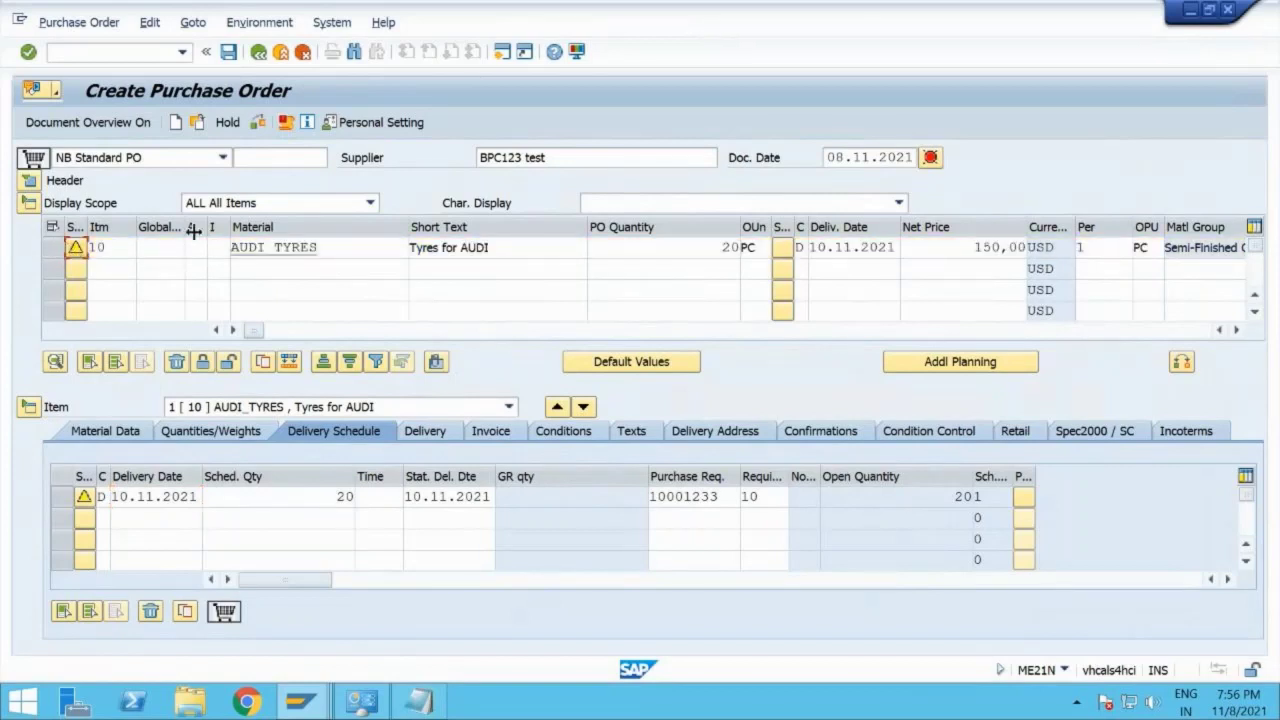
{"action": "left_click", "coordinate": [254, 121]}
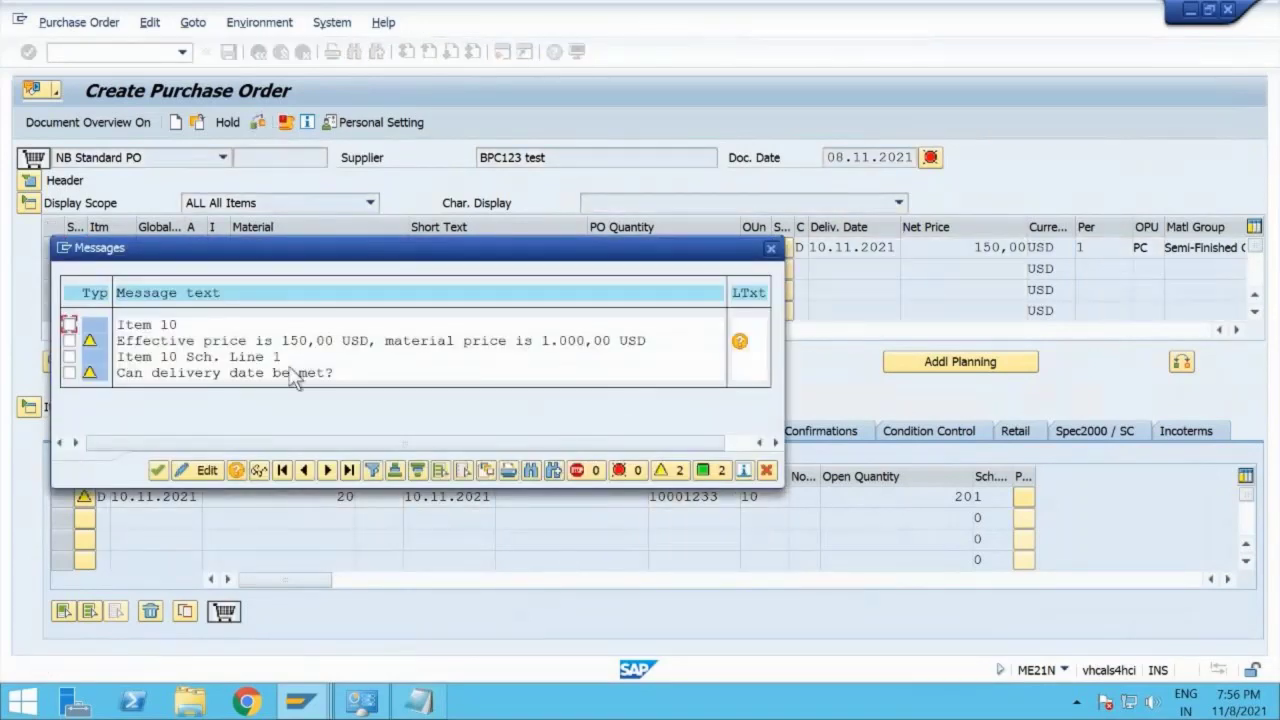
Step: Accept the order messages, save the tyre purchase order and refresh the AUDI_TYRES stock/requirements list
{"action": "left_click", "coordinate": [159, 469]}
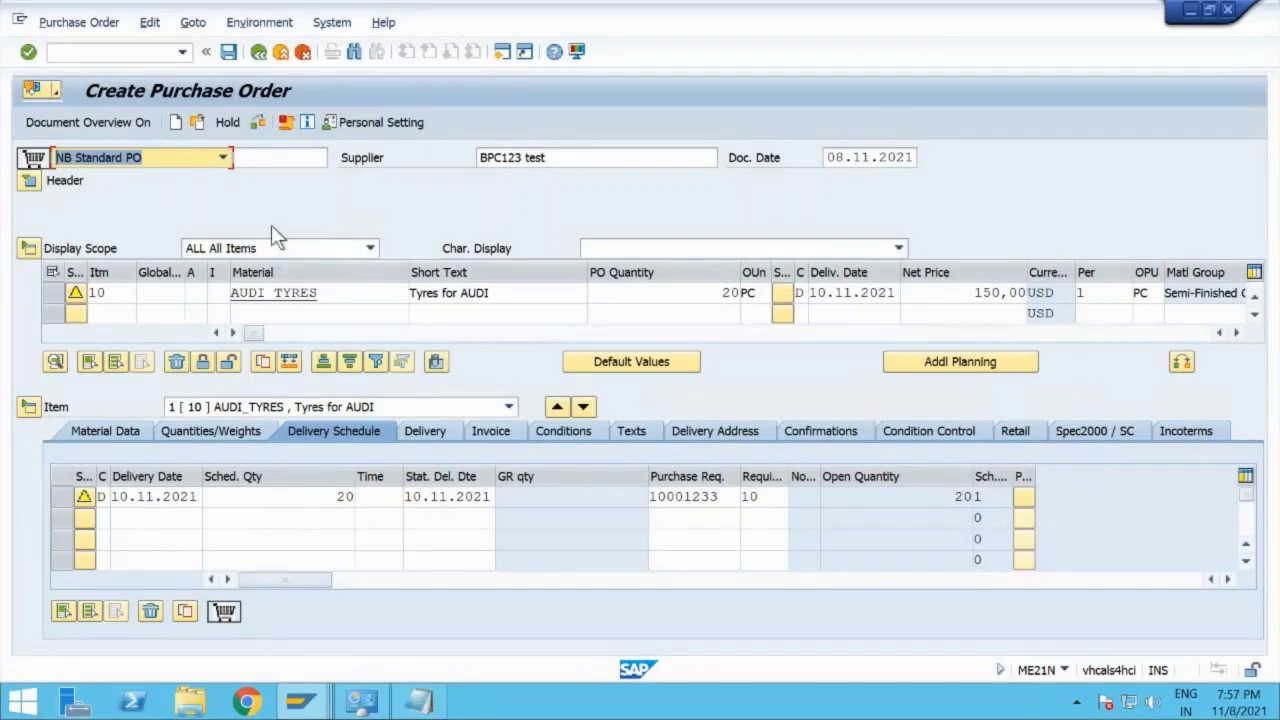
{"action": "left_click", "coordinate": [230, 52]}
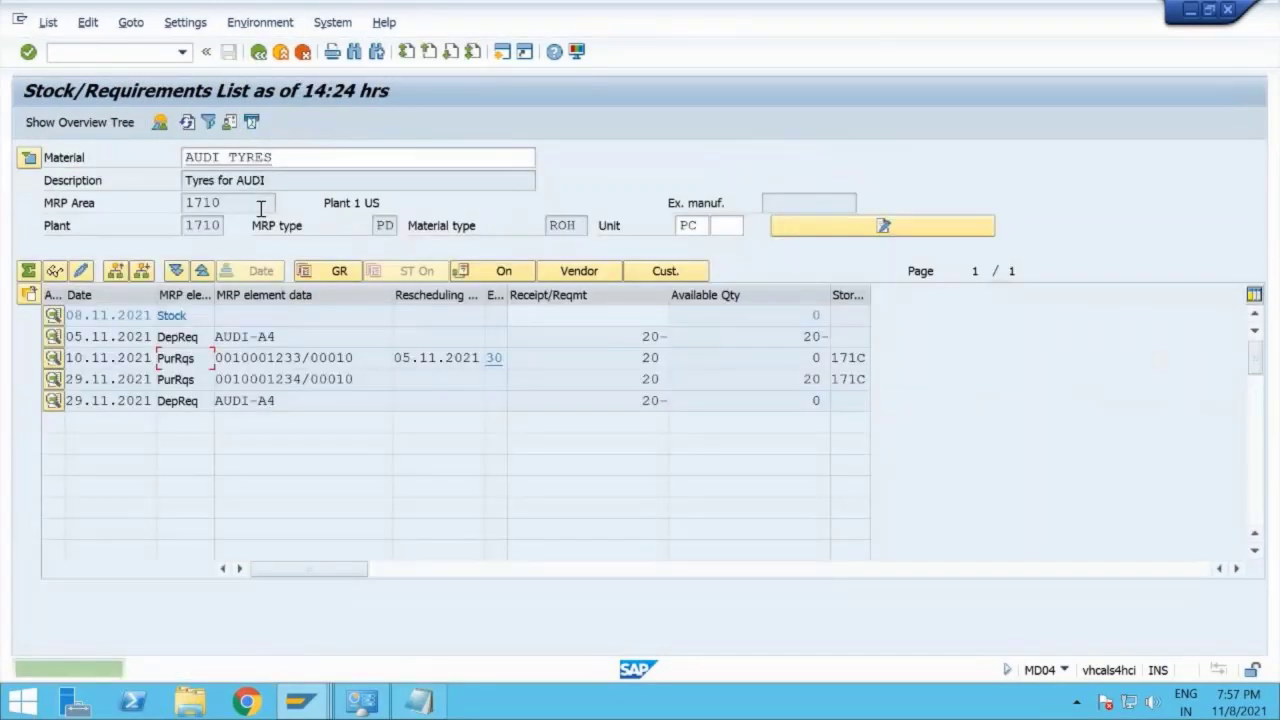
{"action": "left_click", "coordinate": [187, 122]}
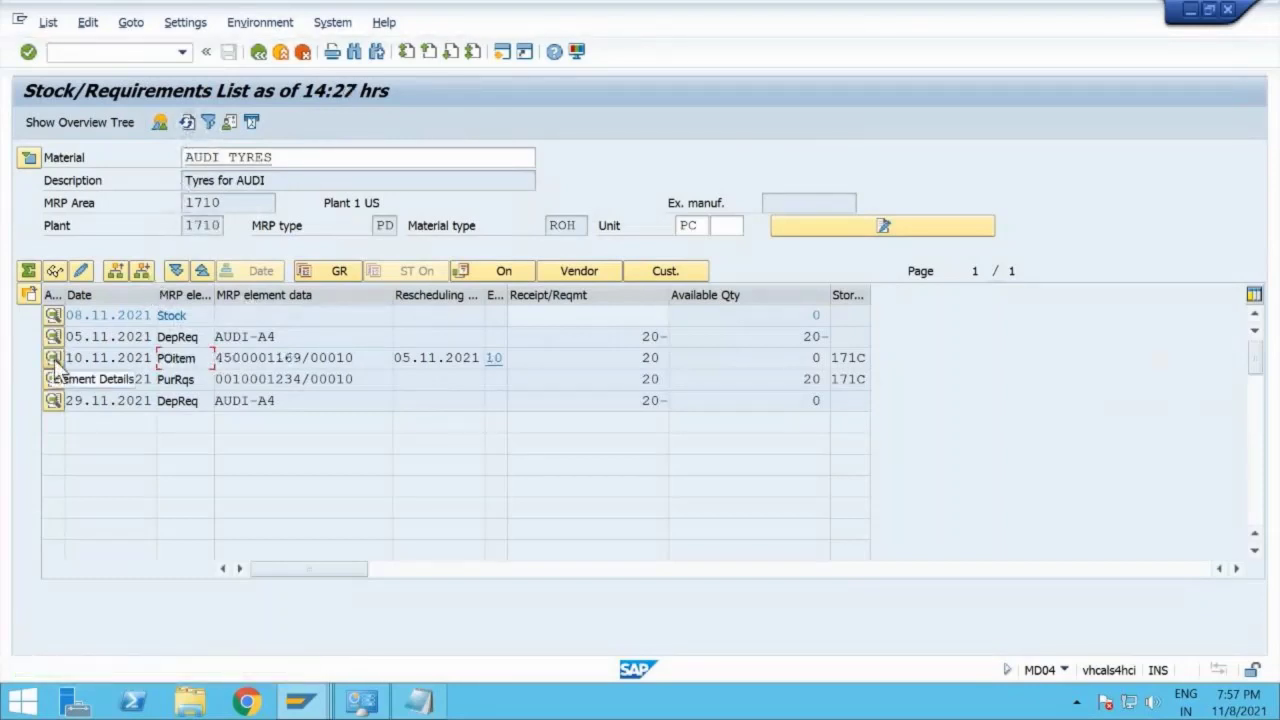
Step: Copy the new tyre order's number from the list and open it for release with transaction ME29N in the windshield order's session
{"action": "left_click_drag", "start_coordinate": [302, 358], "coordinate": [217, 358]}
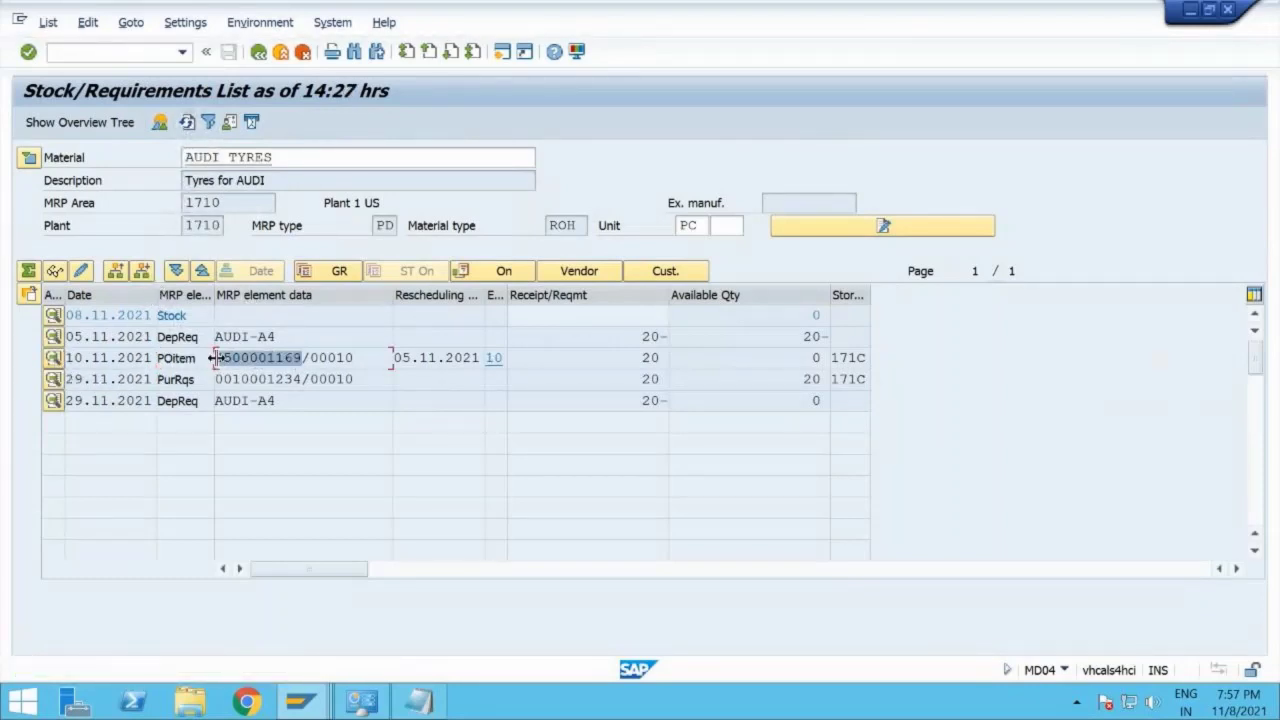
{"action": "key", "text": "ctrl+c"}
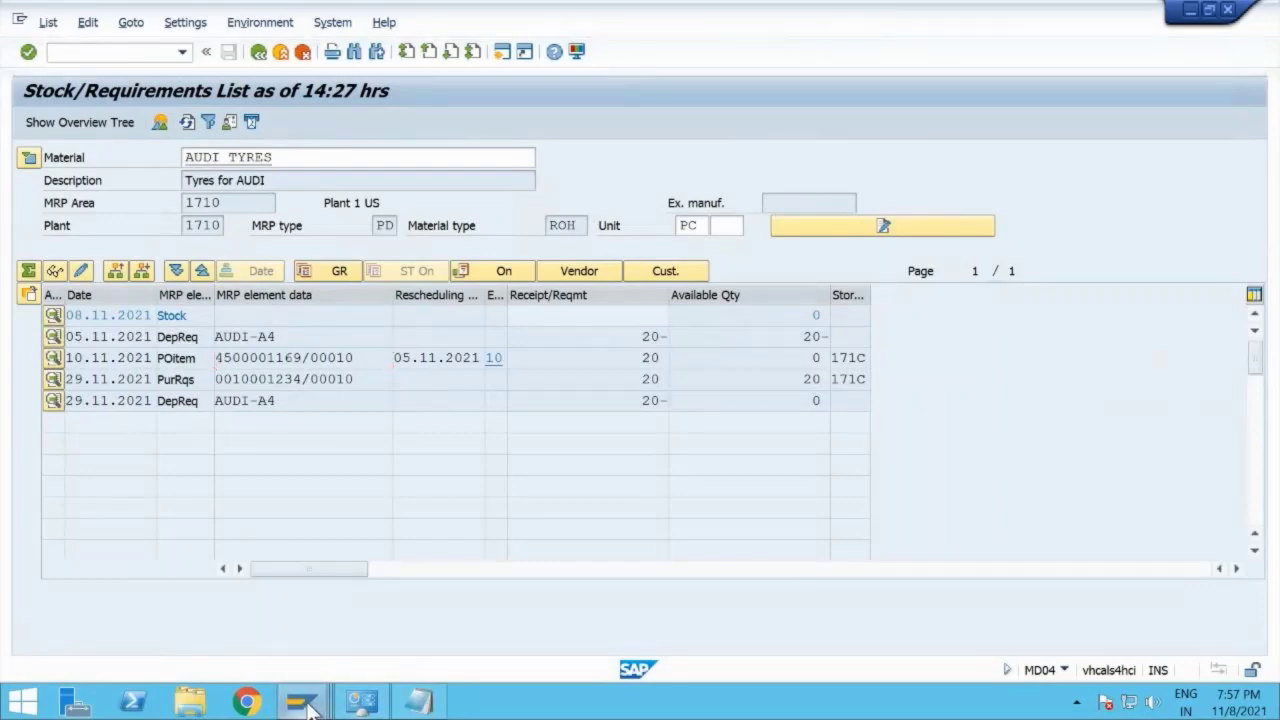
{"action": "mouse_move", "coordinate": [310, 706]}
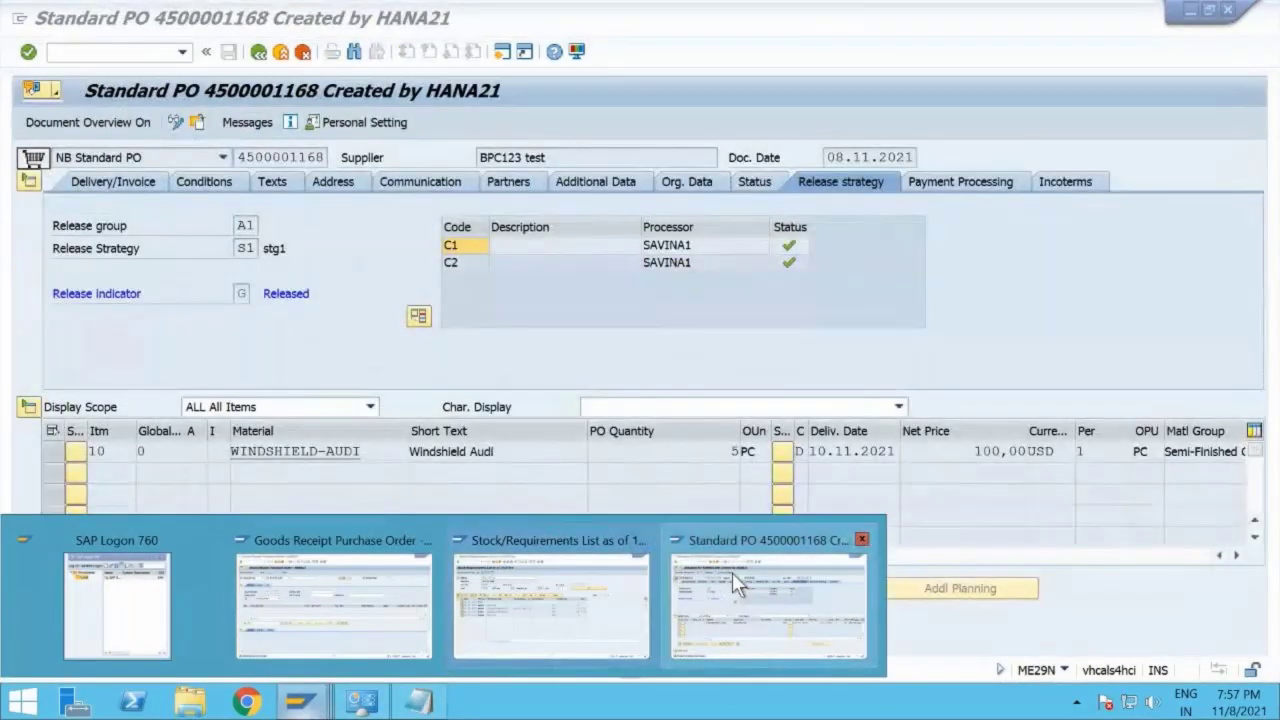
{"action": "left_click", "coordinate": [733, 575]}
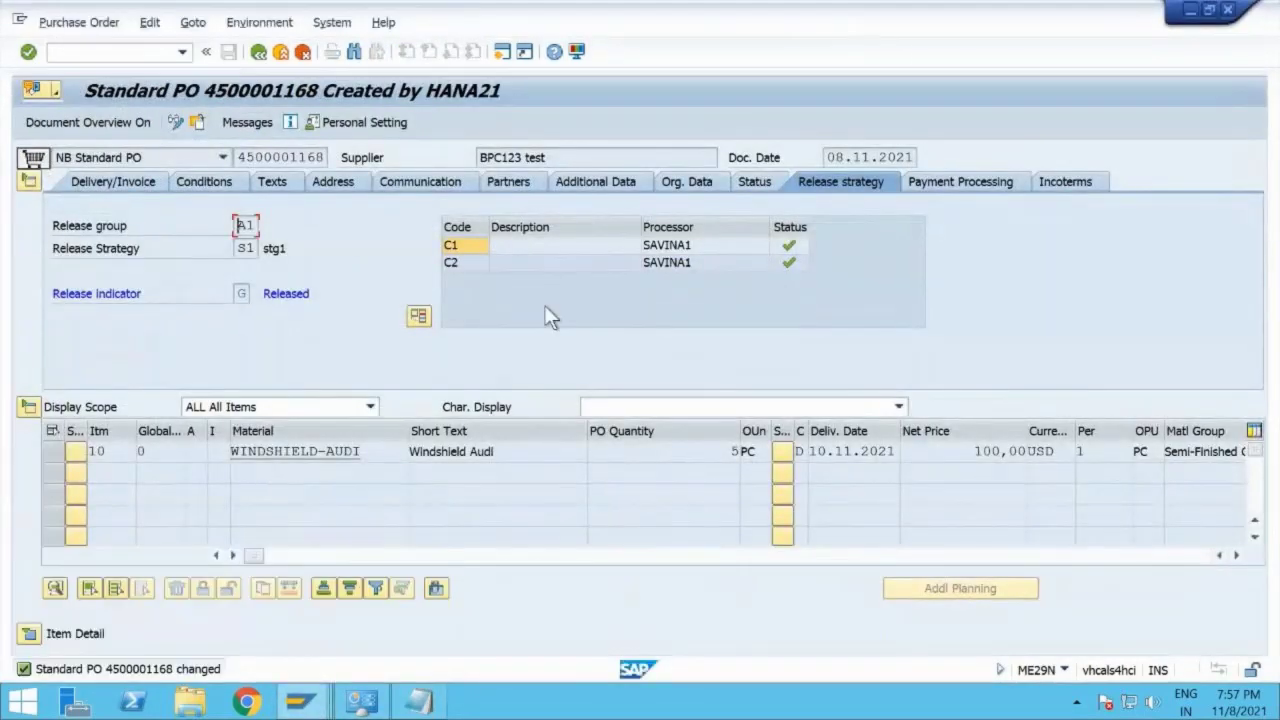
{"action": "left_click", "coordinate": [155, 57]}
{"action": "type", "text": "/nme"}
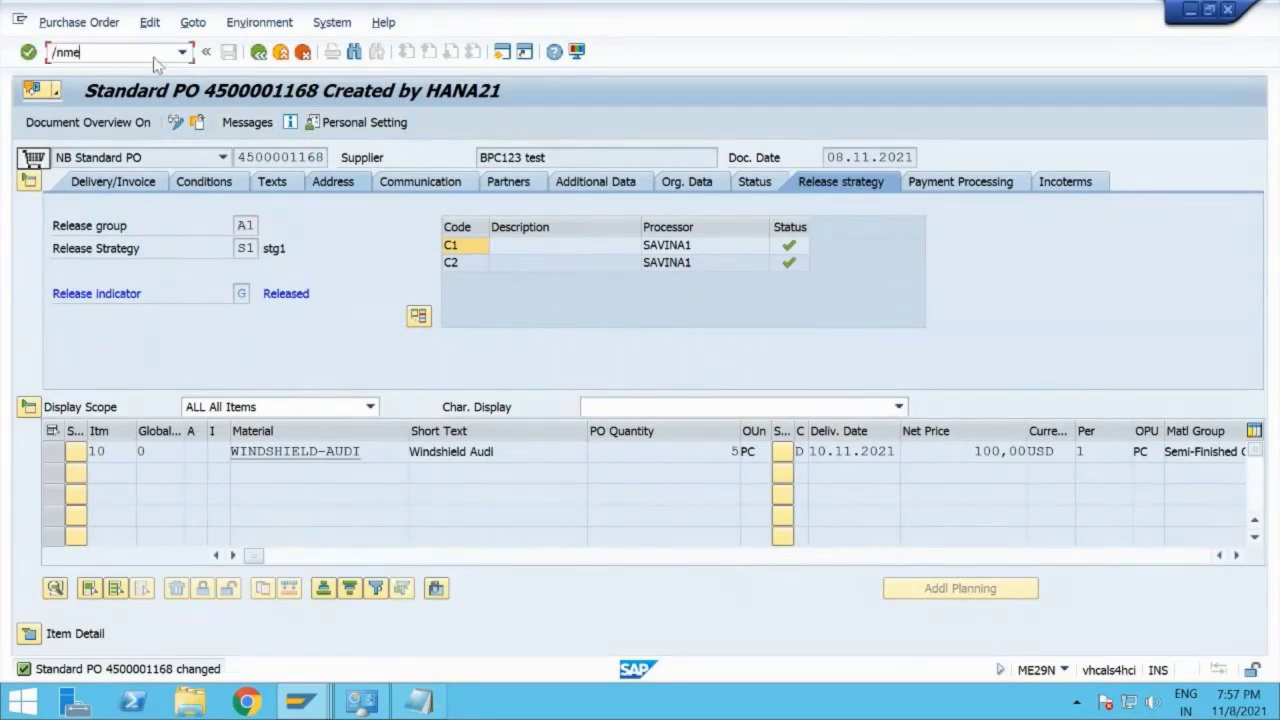
{"action": "type", "text": "29"}
{"action": "key", "text": "Return"}
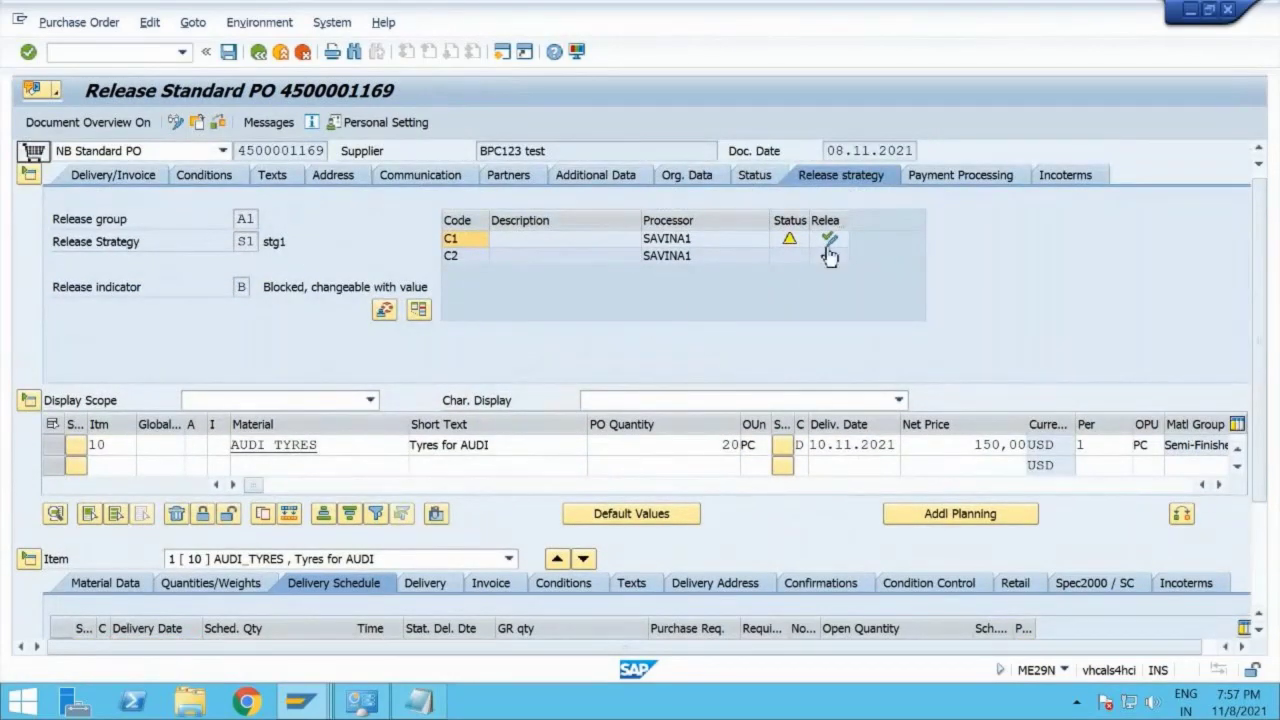
Step: Release the tyre purchase order with codes C1 and C2 and save it
{"action": "left_click", "coordinate": [833, 239]}
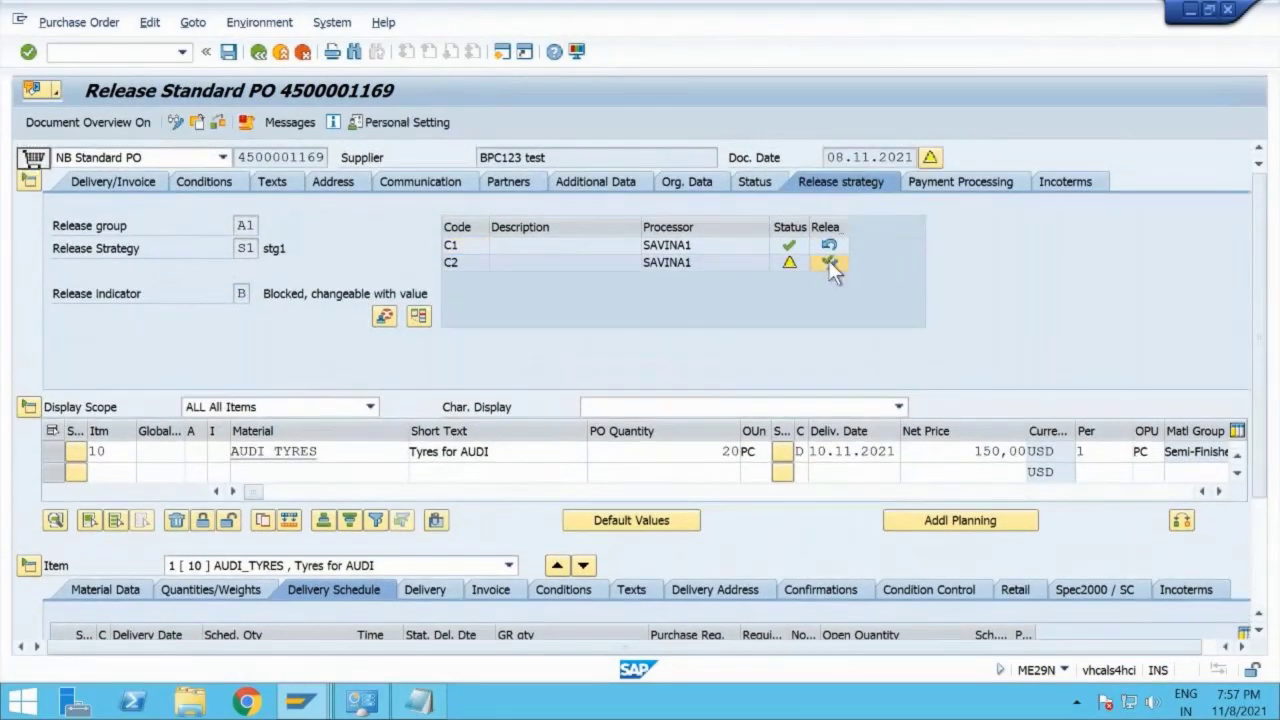
{"action": "left_click", "coordinate": [828, 261]}
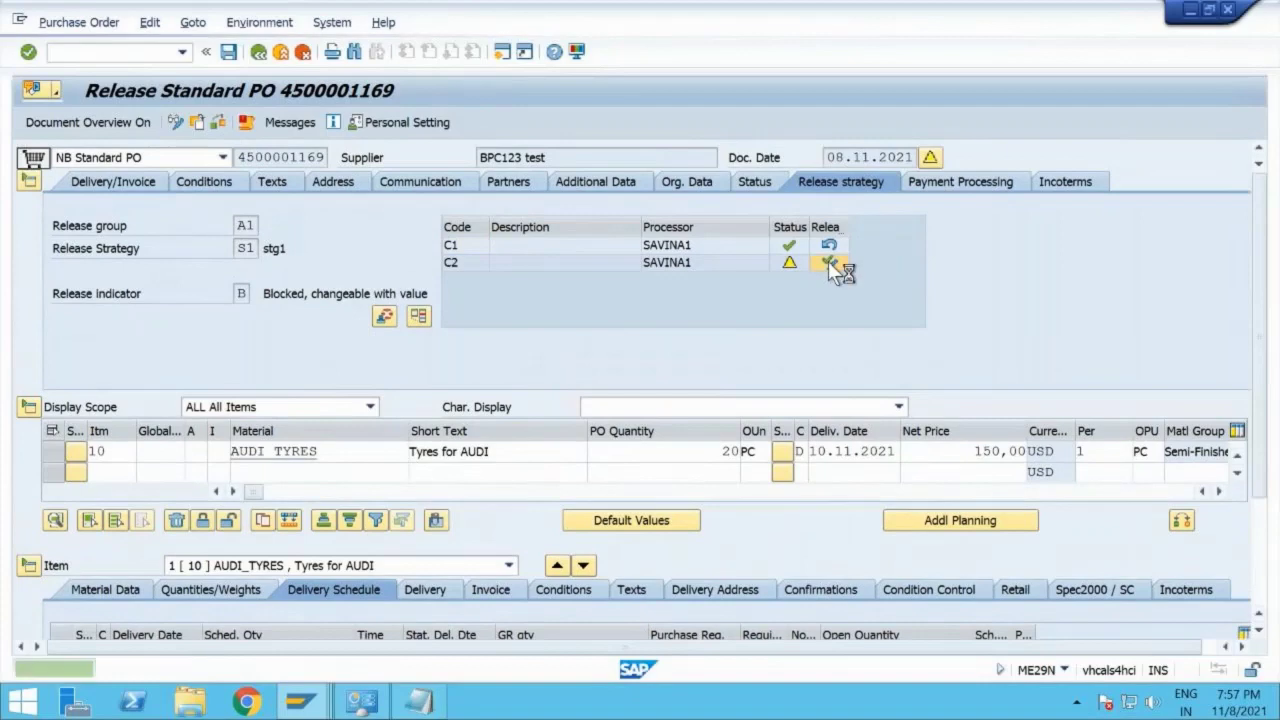
{"action": "left_click", "coordinate": [228, 51]}
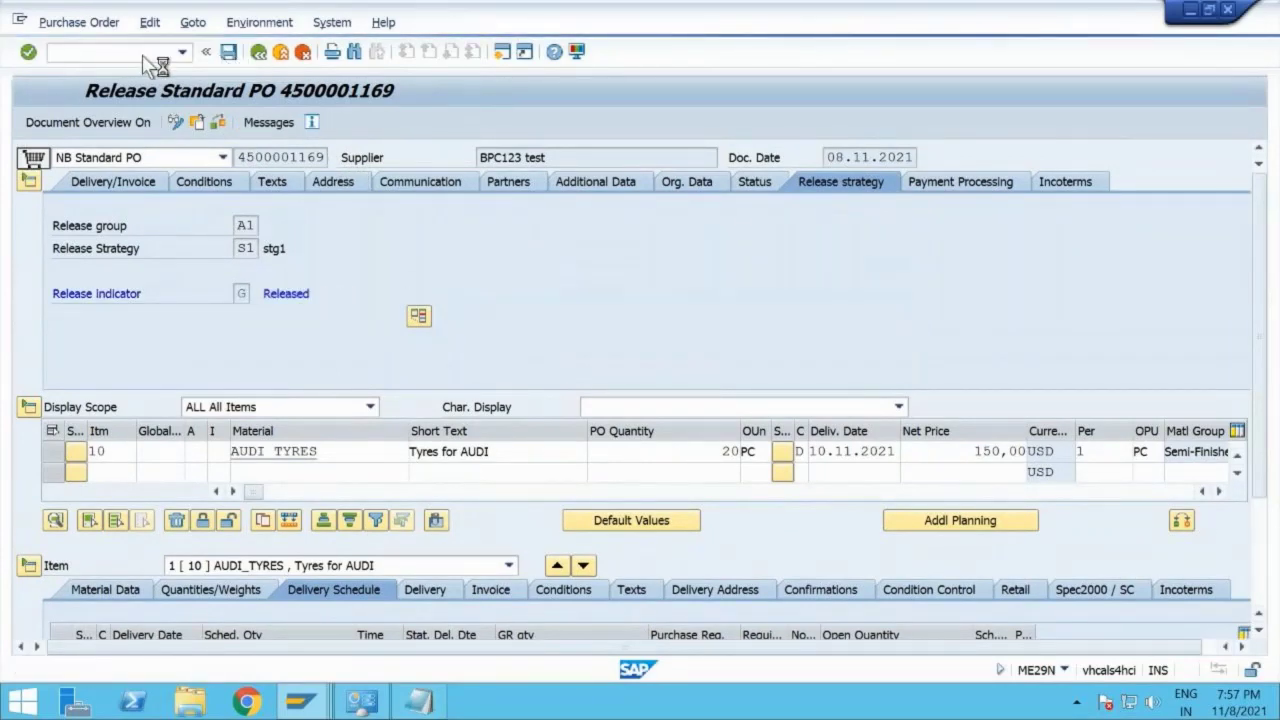
Step: Start a MIGO goods receipt and load the released tyre purchase order
{"action": "type", "text": "/nme29n"}
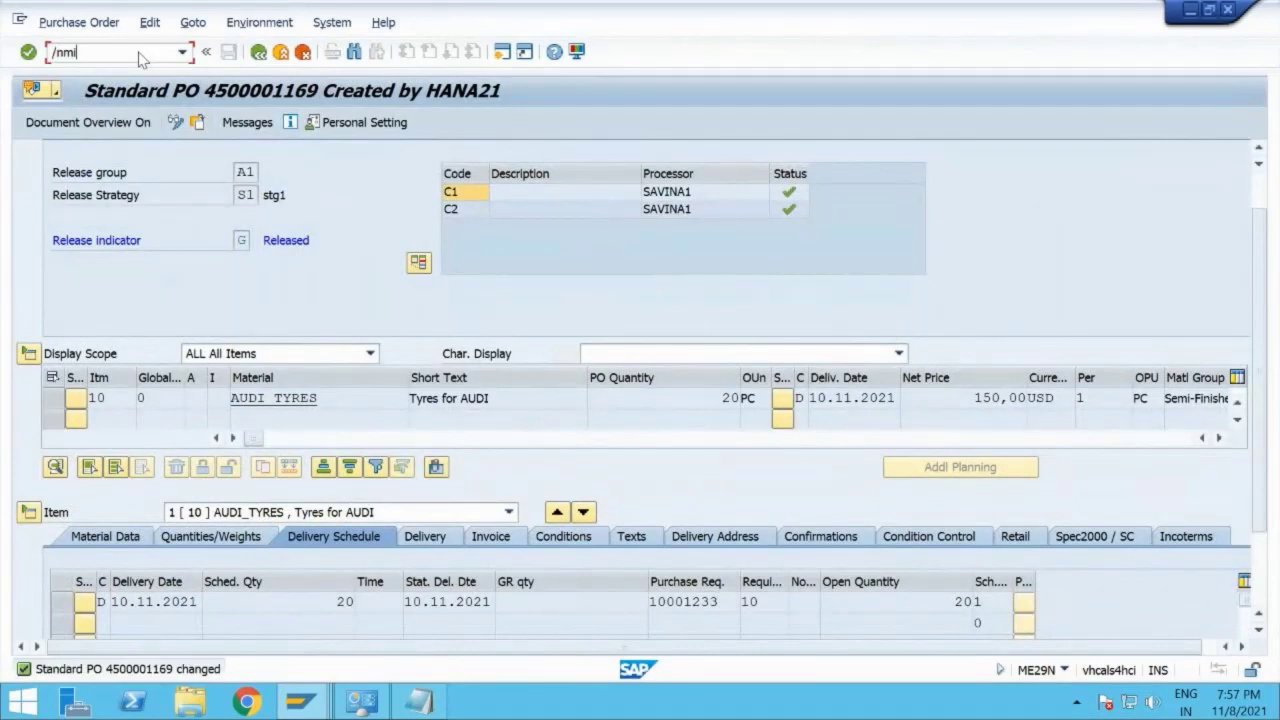
{"action": "key", "text": "Return"}
{"action": "type", "text": "/nmigo"}
{"action": "key", "text": "Return"}
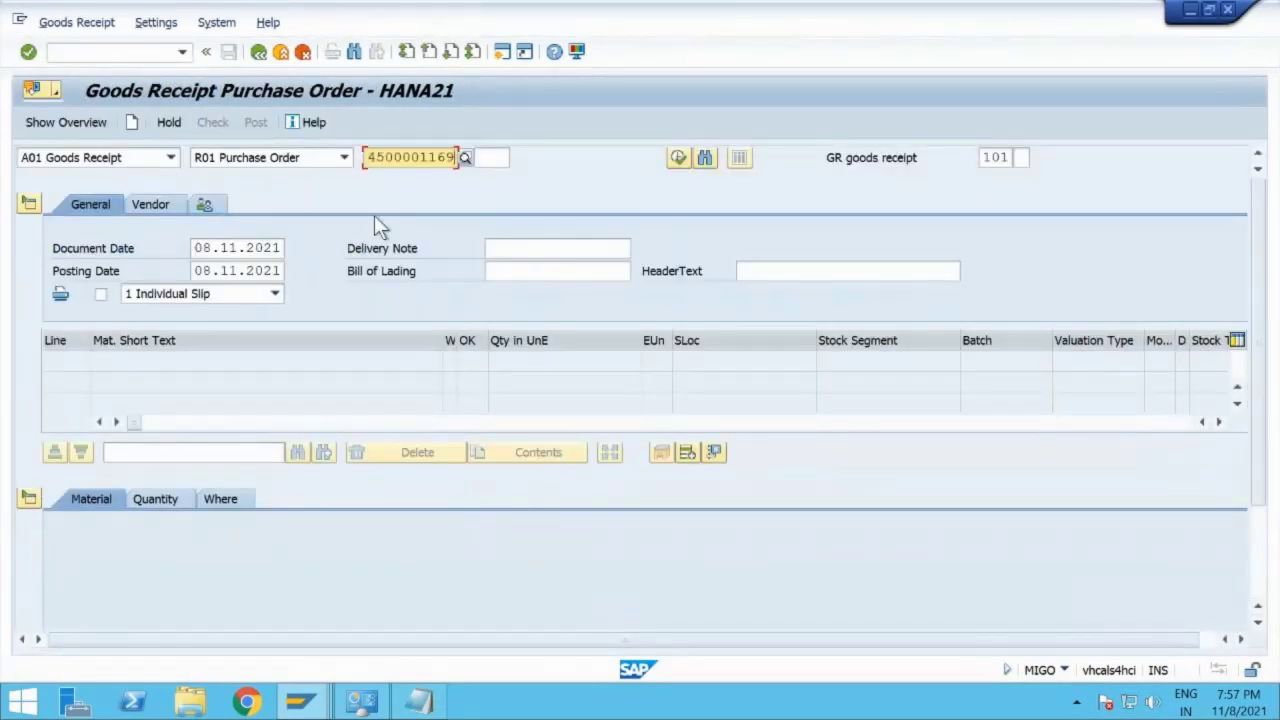
{"action": "key", "text": "Return"}
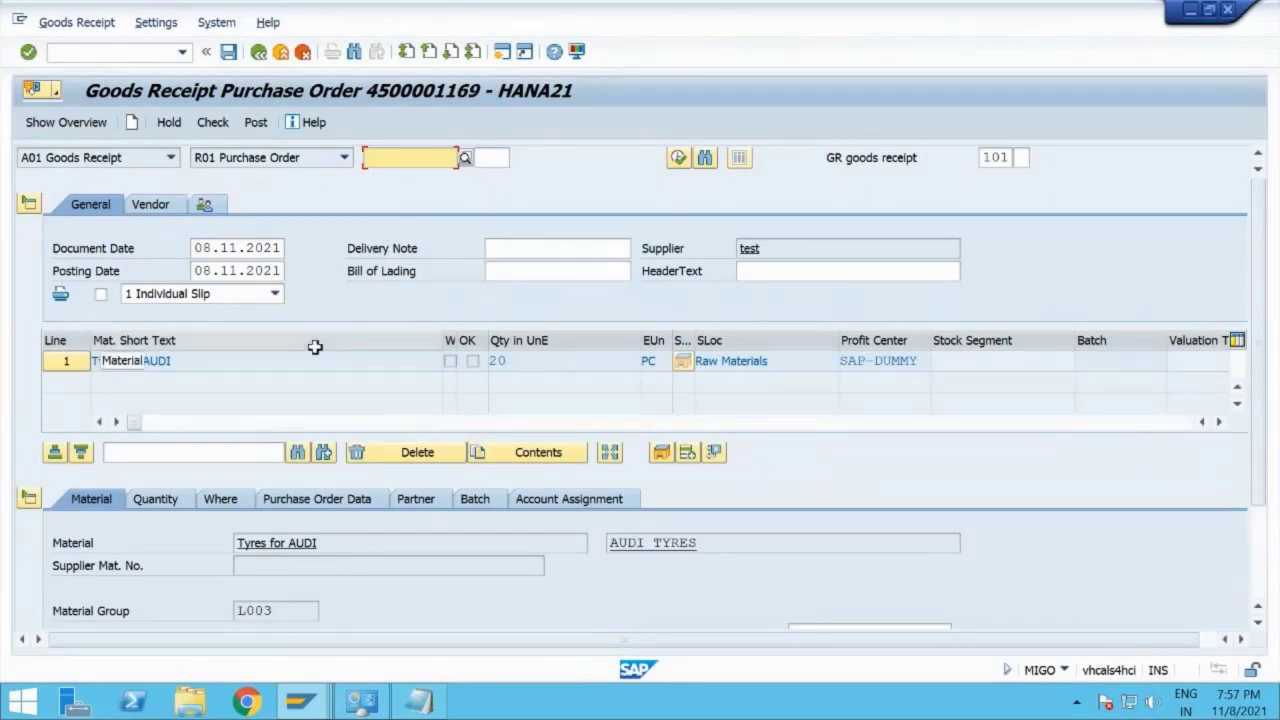
Step: Examine the receipt item's batch, storage location, quantity and material details
{"action": "left_click", "coordinate": [476, 500]}
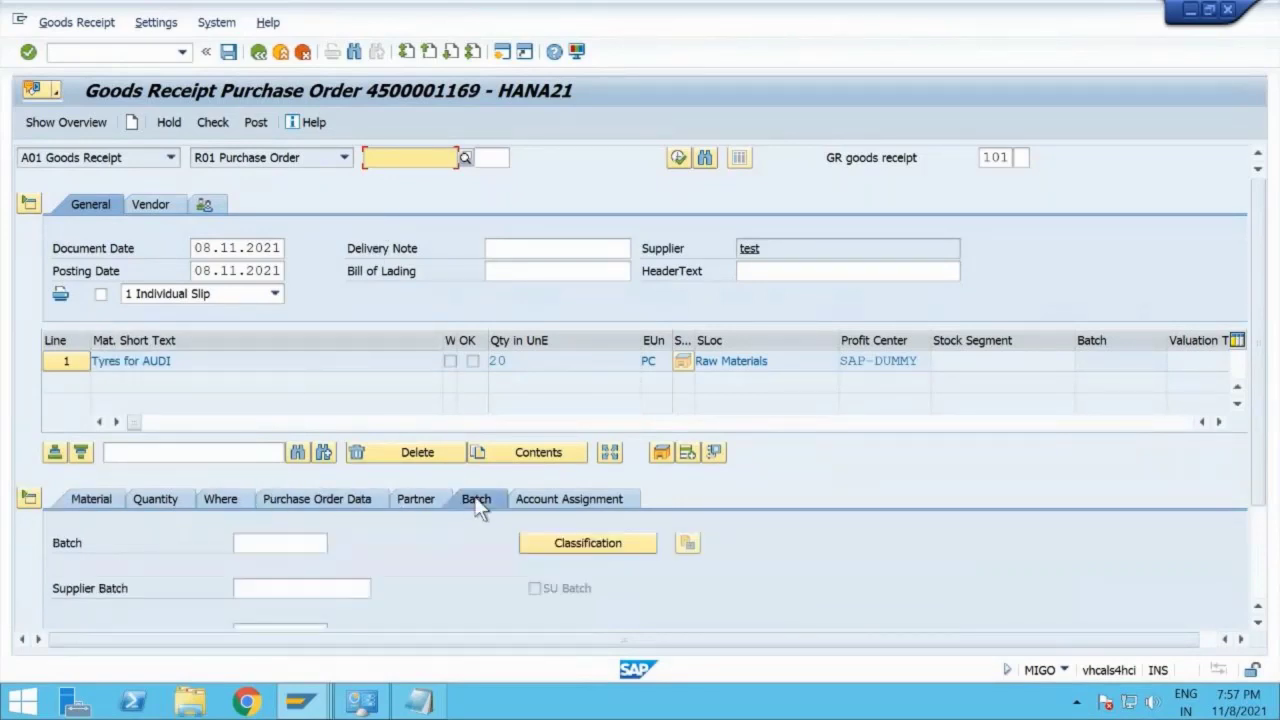
{"action": "left_click", "coordinate": [221, 508]}
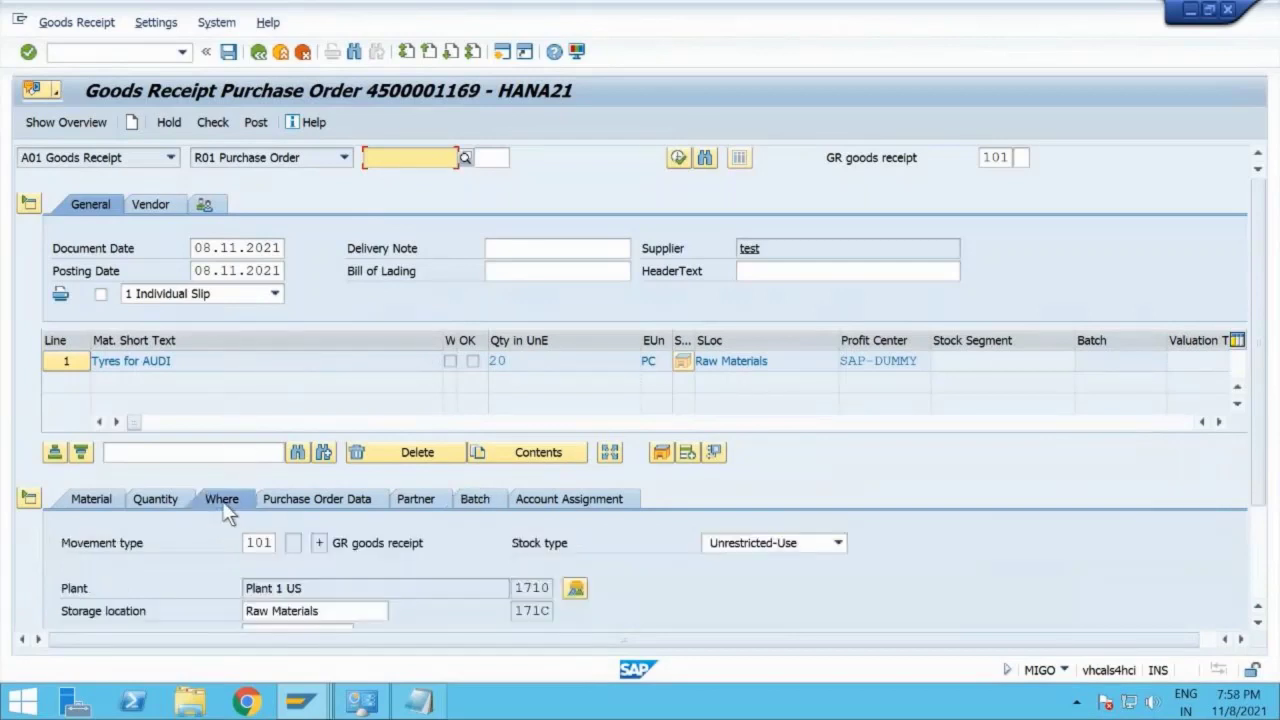
{"action": "left_click", "coordinate": [170, 500]}
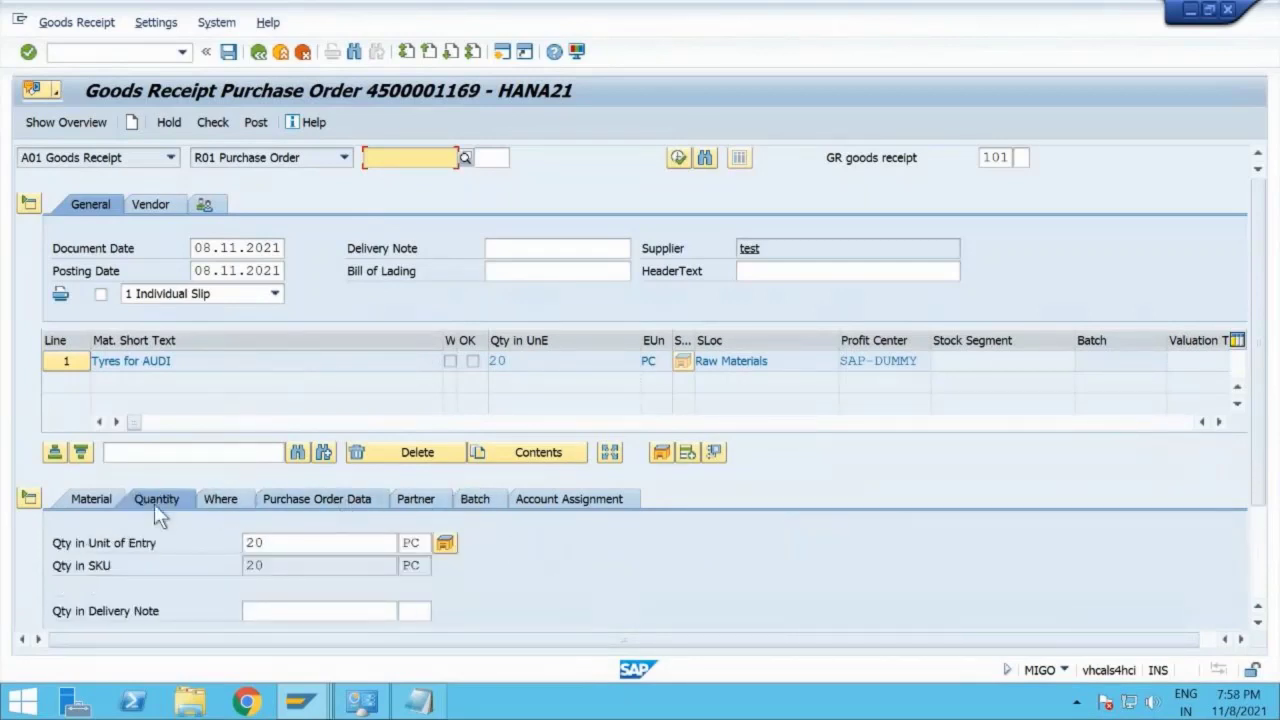
{"action": "left_click", "coordinate": [92, 499]}
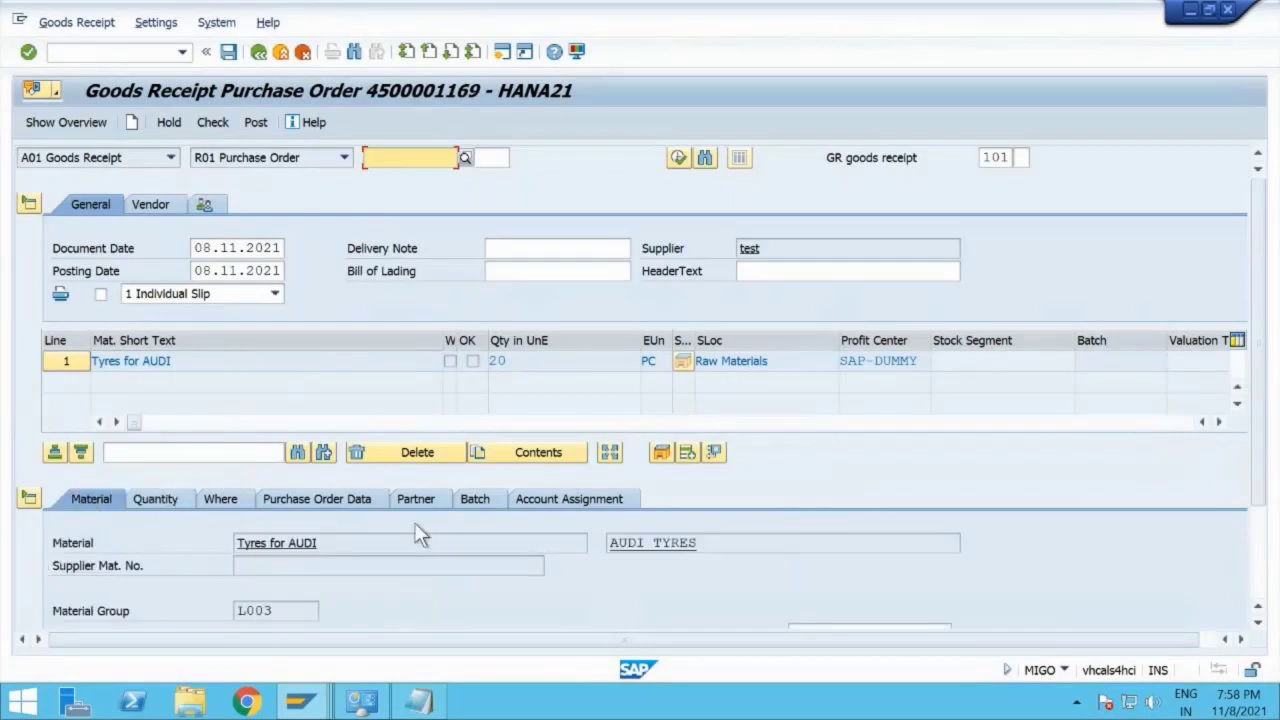
Step: Open material AUDI_TYRES in a new MM02 session with the Purchasing view added and plant 1710
{"action": "left_click", "coordinate": [714, 543]}
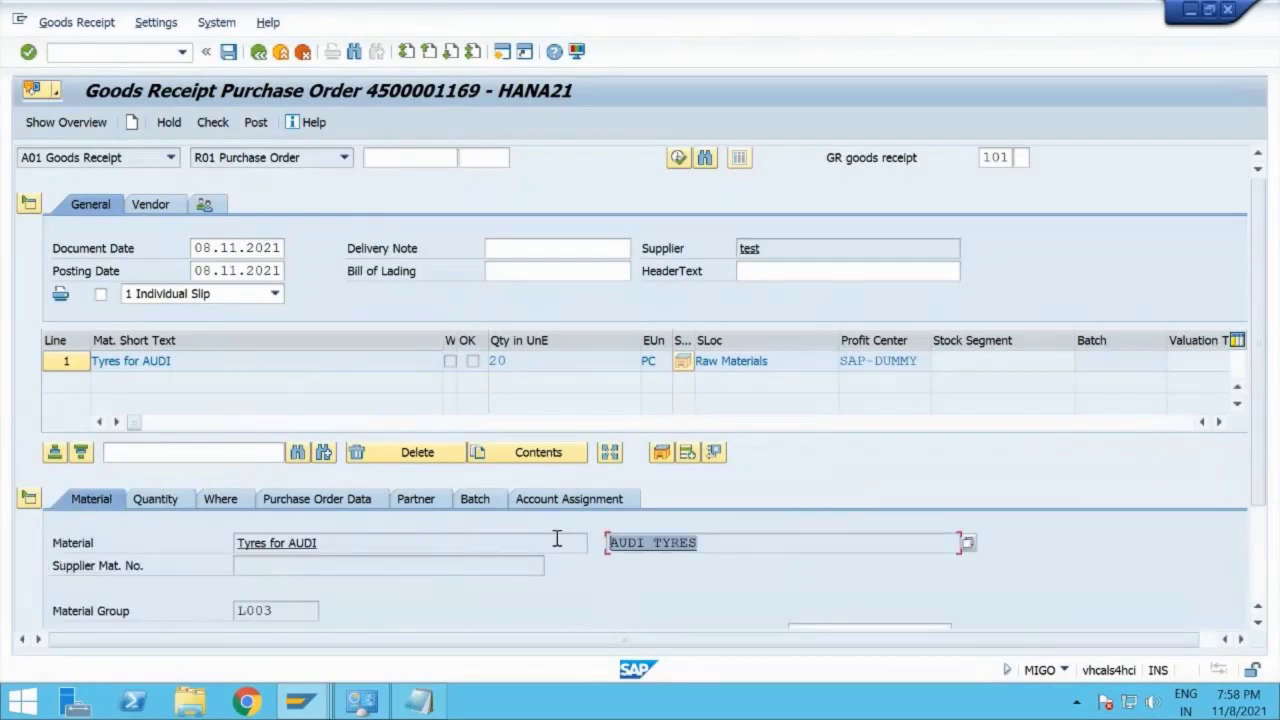
{"action": "left_click", "coordinate": [141, 55]}
{"action": "type", "text": "/omm0"}
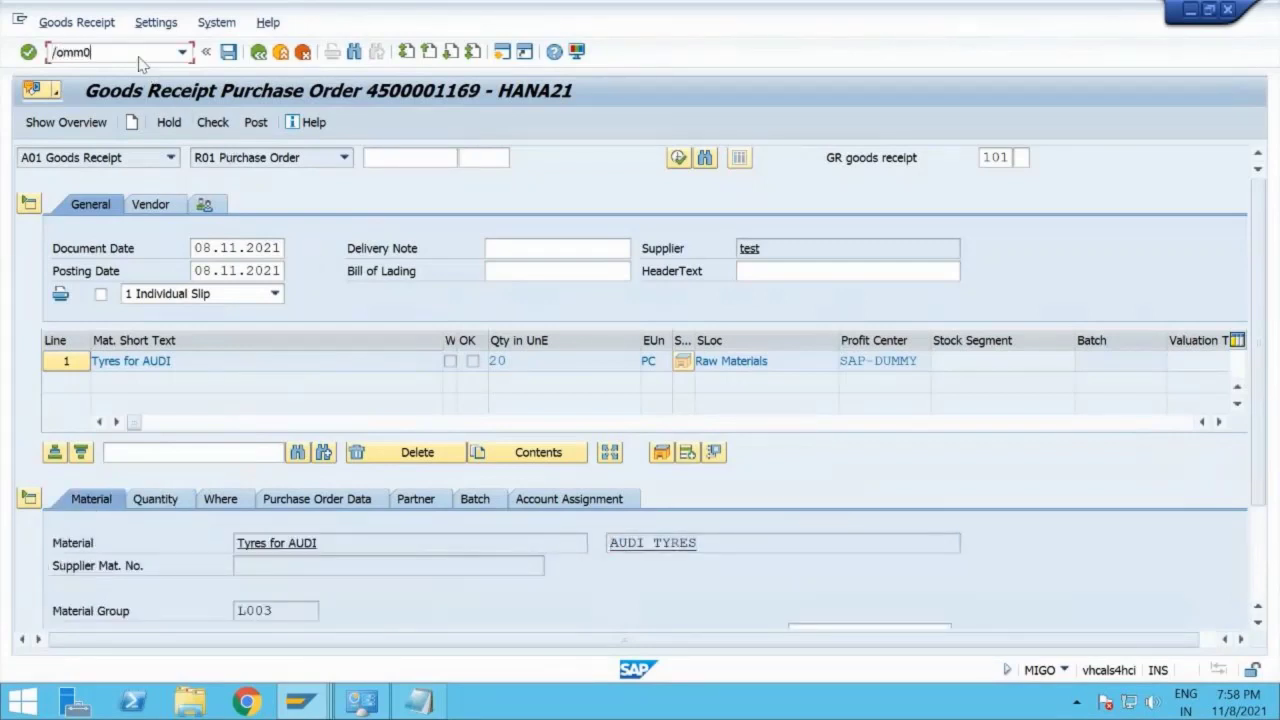
{"action": "type", "text": "2"}
{"action": "key", "text": "Return"}
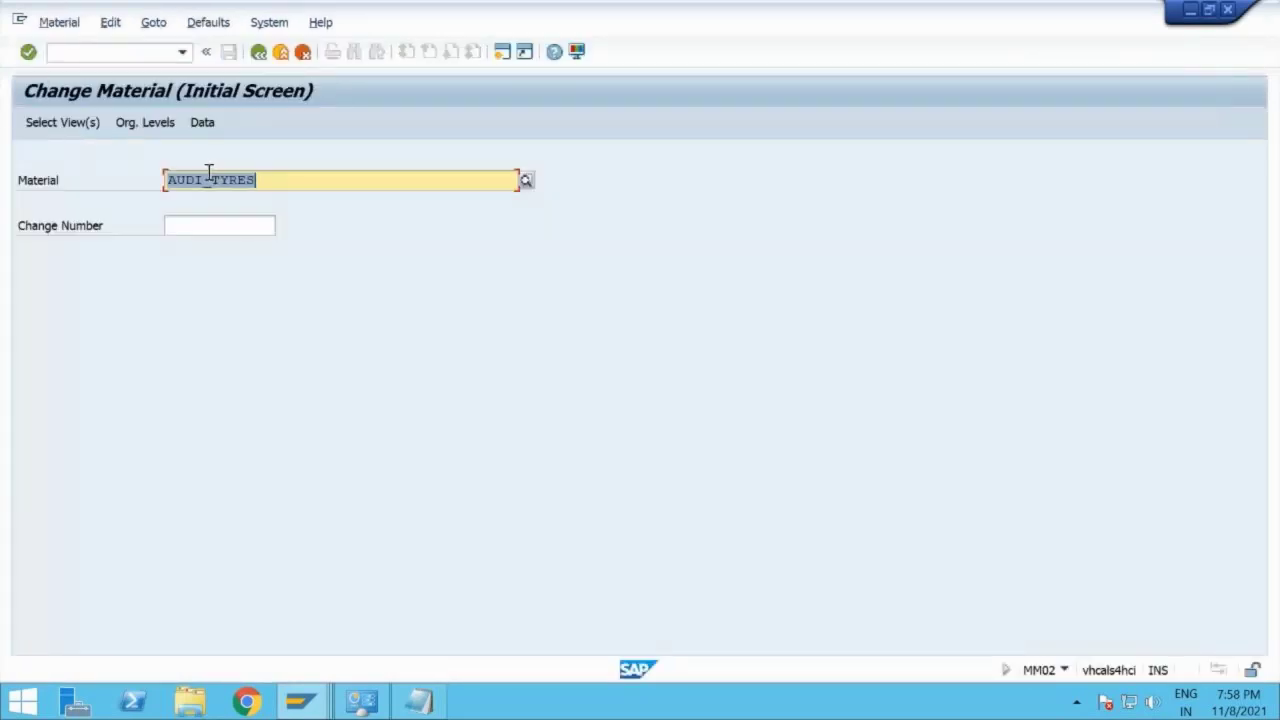
{"action": "key", "text": "Return"}
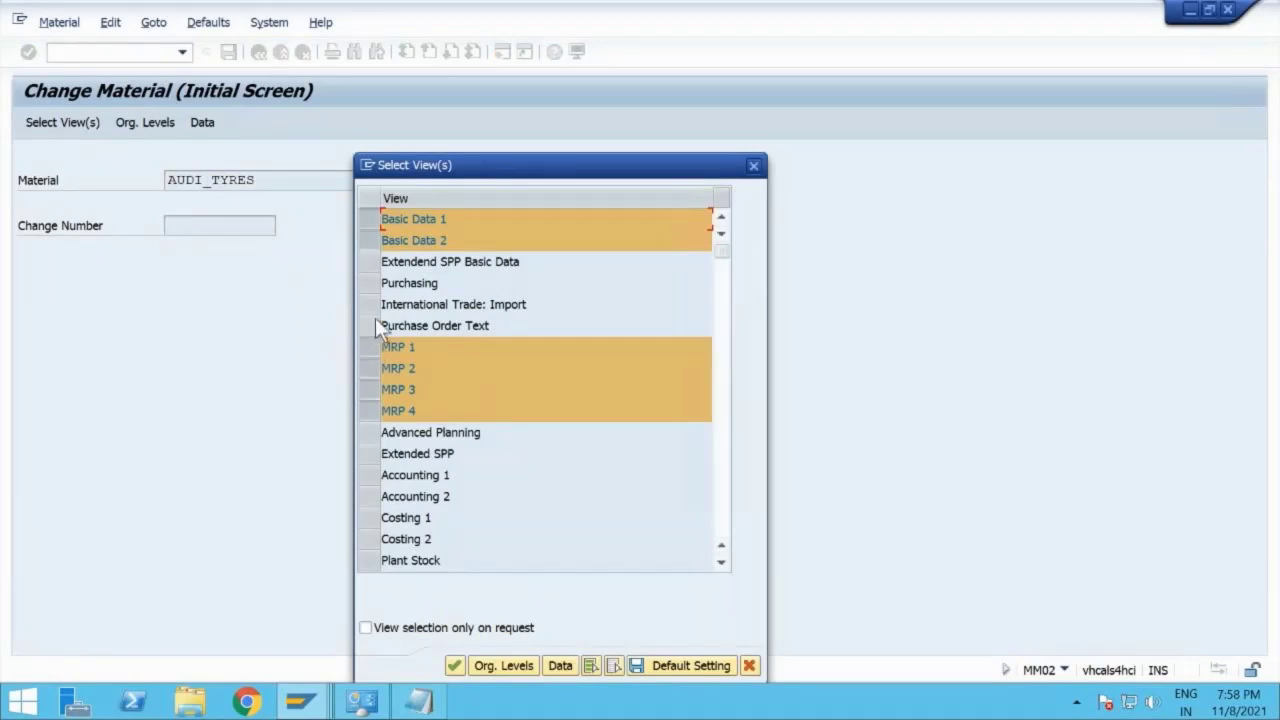
{"action": "left_click", "coordinate": [370, 283]}
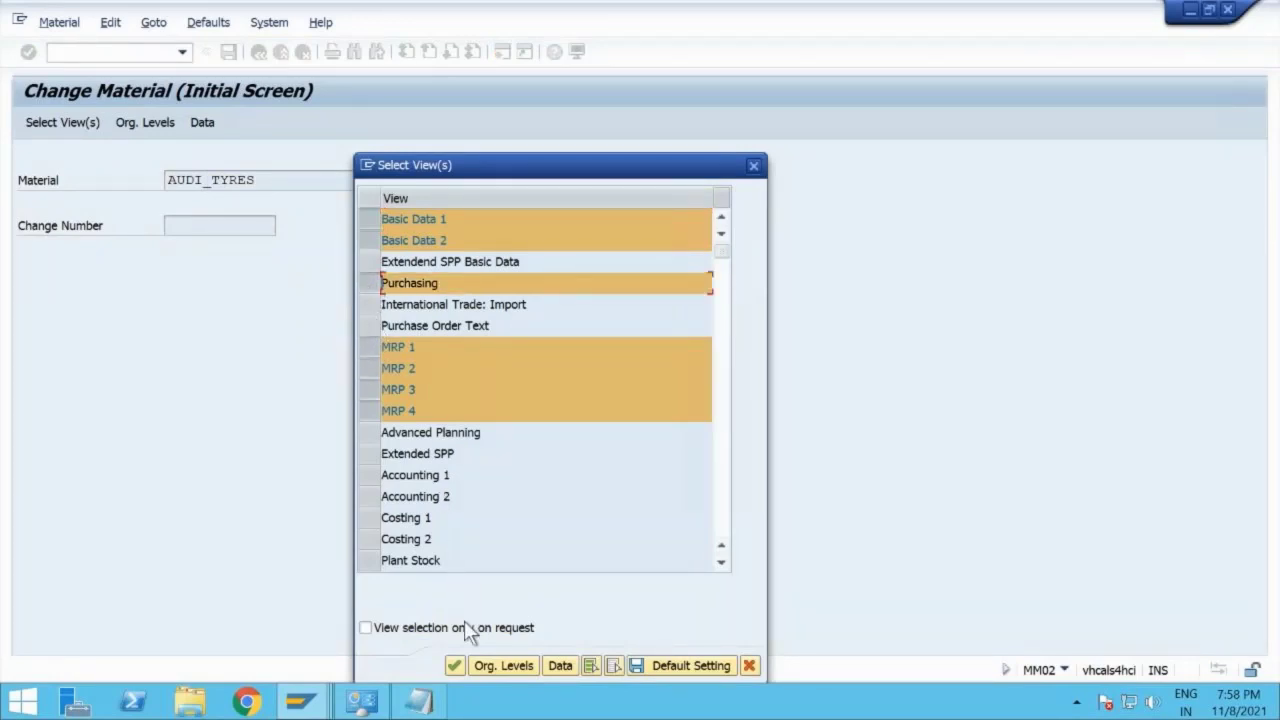
{"action": "left_click", "coordinate": [488, 666]}
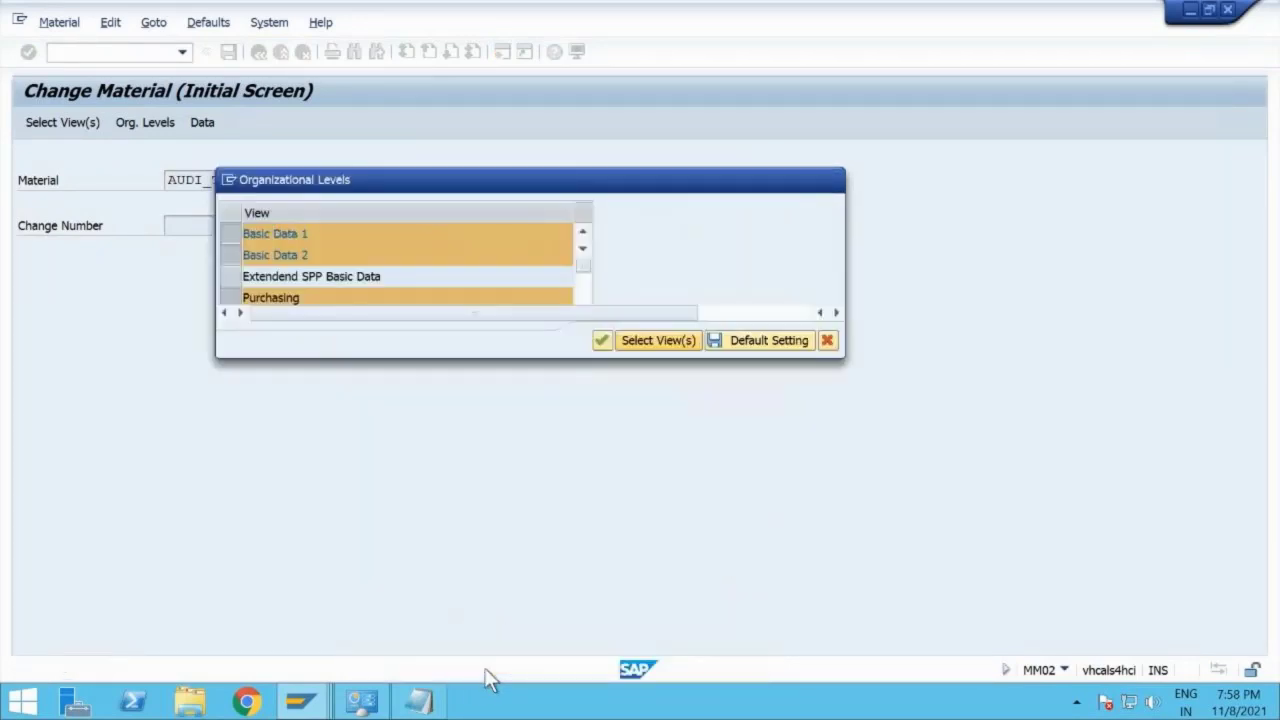
{"action": "type", "text": "1710"}
{"action": "key", "text": "Return"}
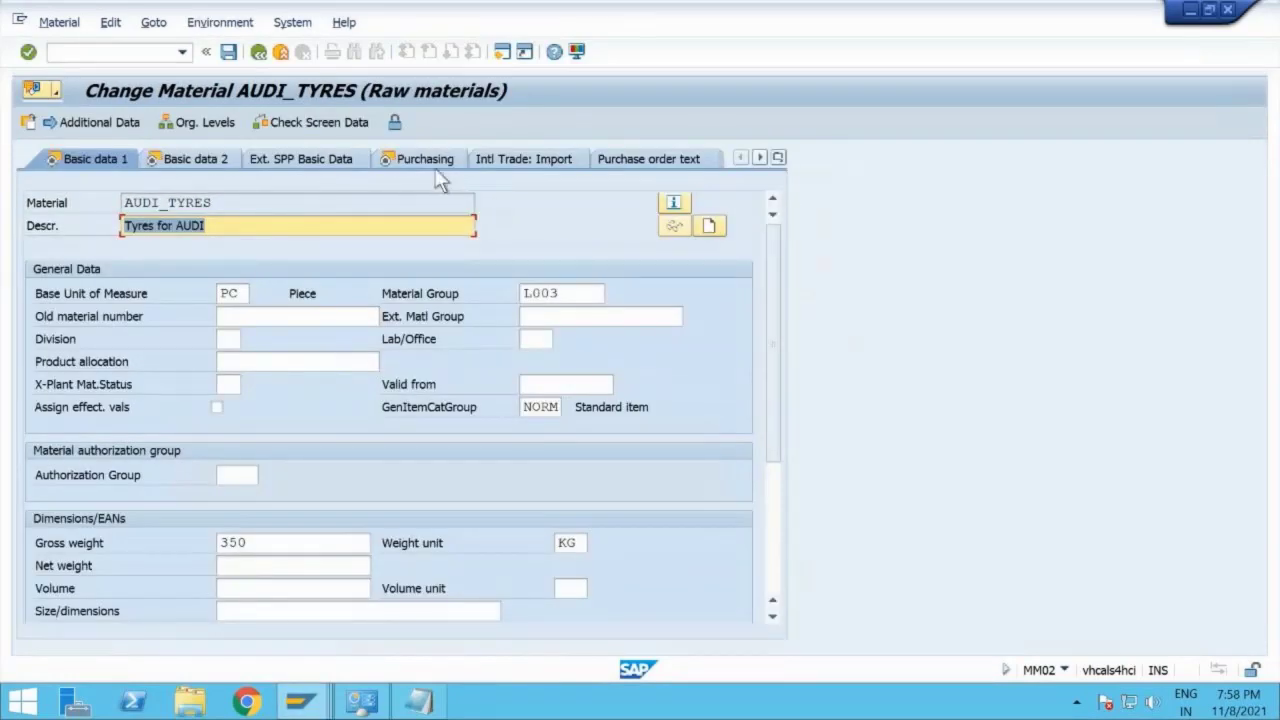
Step: Turn off Batch management in the Purchasing view of AUDI_TYRES and save the material
{"action": "left_click", "coordinate": [428, 162]}
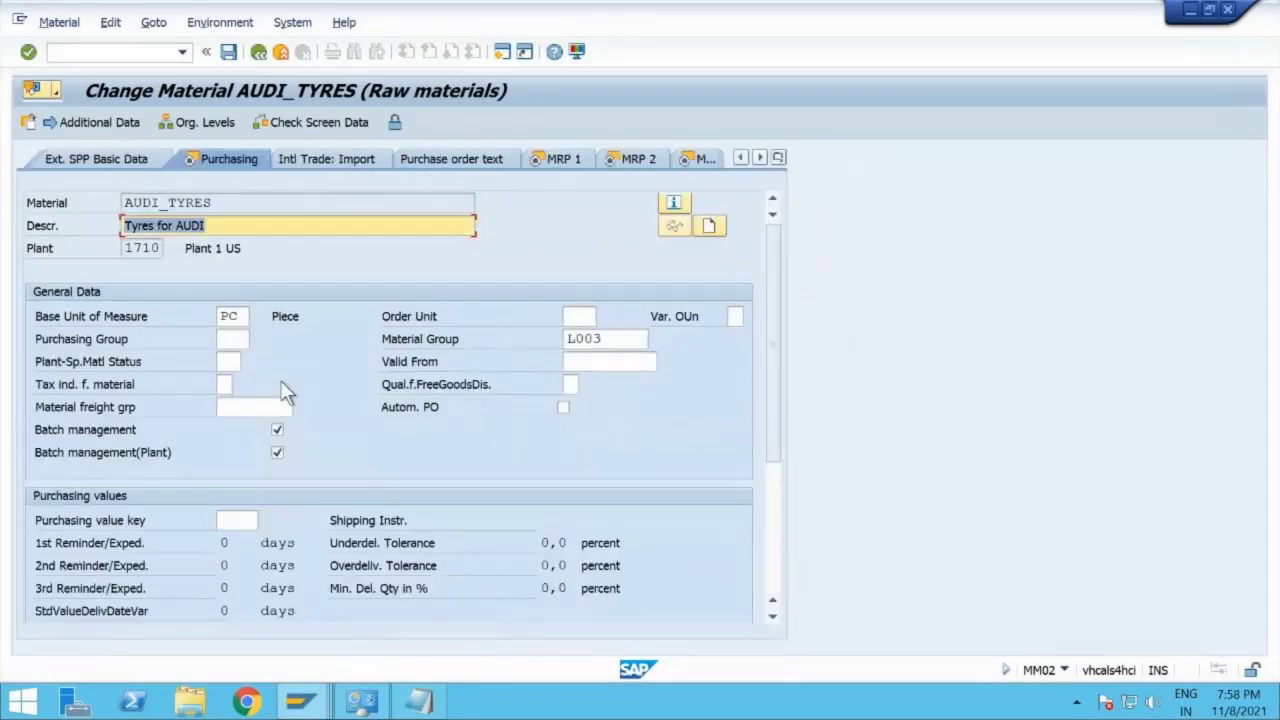
{"action": "left_click", "coordinate": [277, 430]}
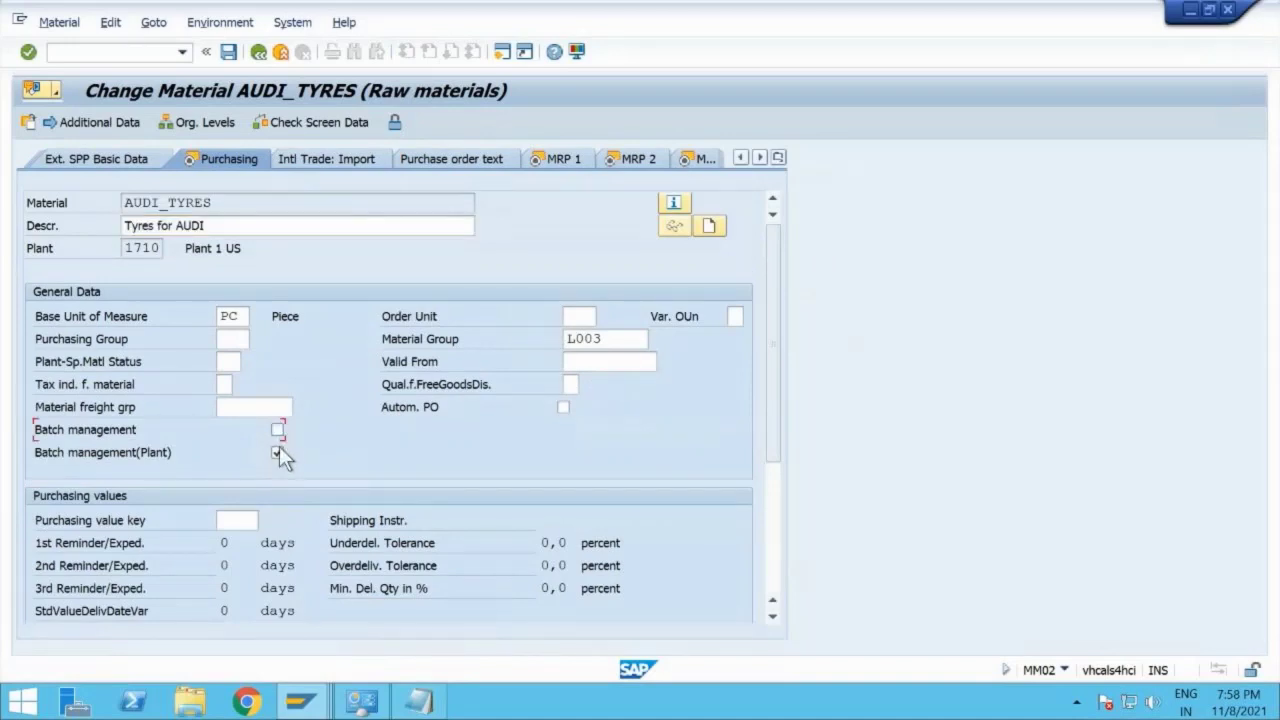
{"action": "left_click", "coordinate": [228, 51]}
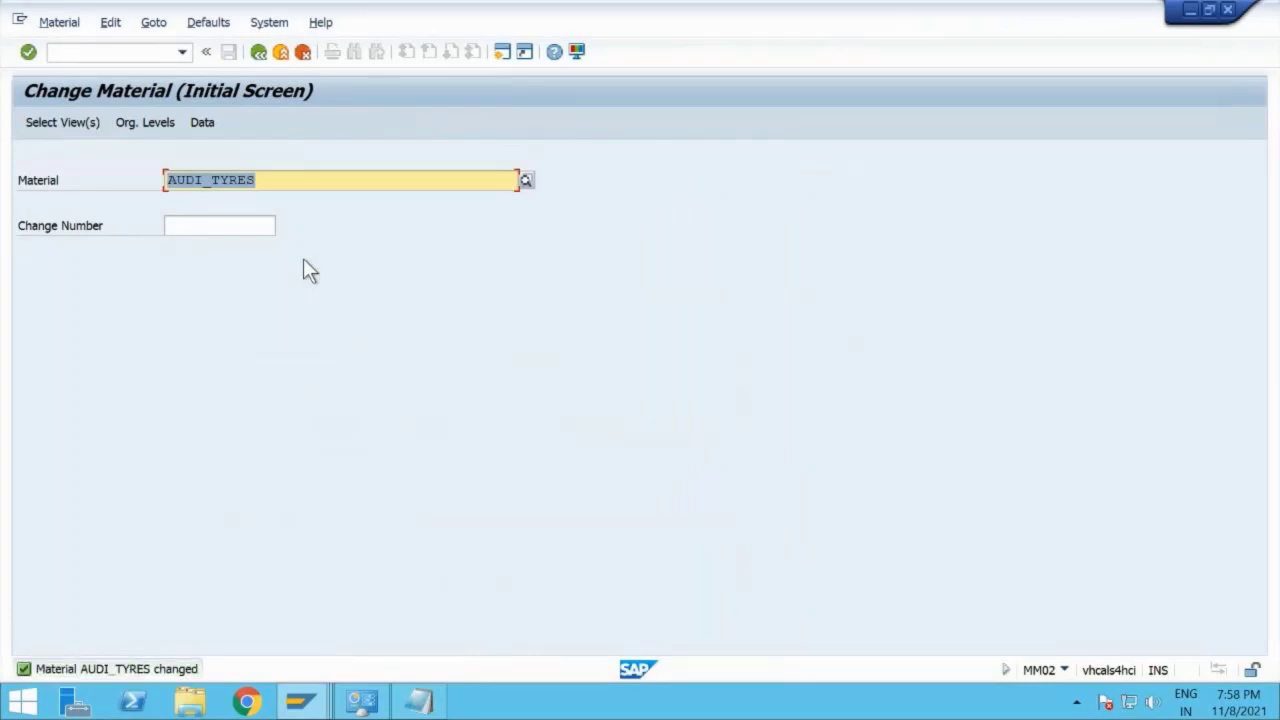
Step: Return to the tyre goods receipt and restart it without saving the entered document
{"action": "key", "text": "alt+Tab"}
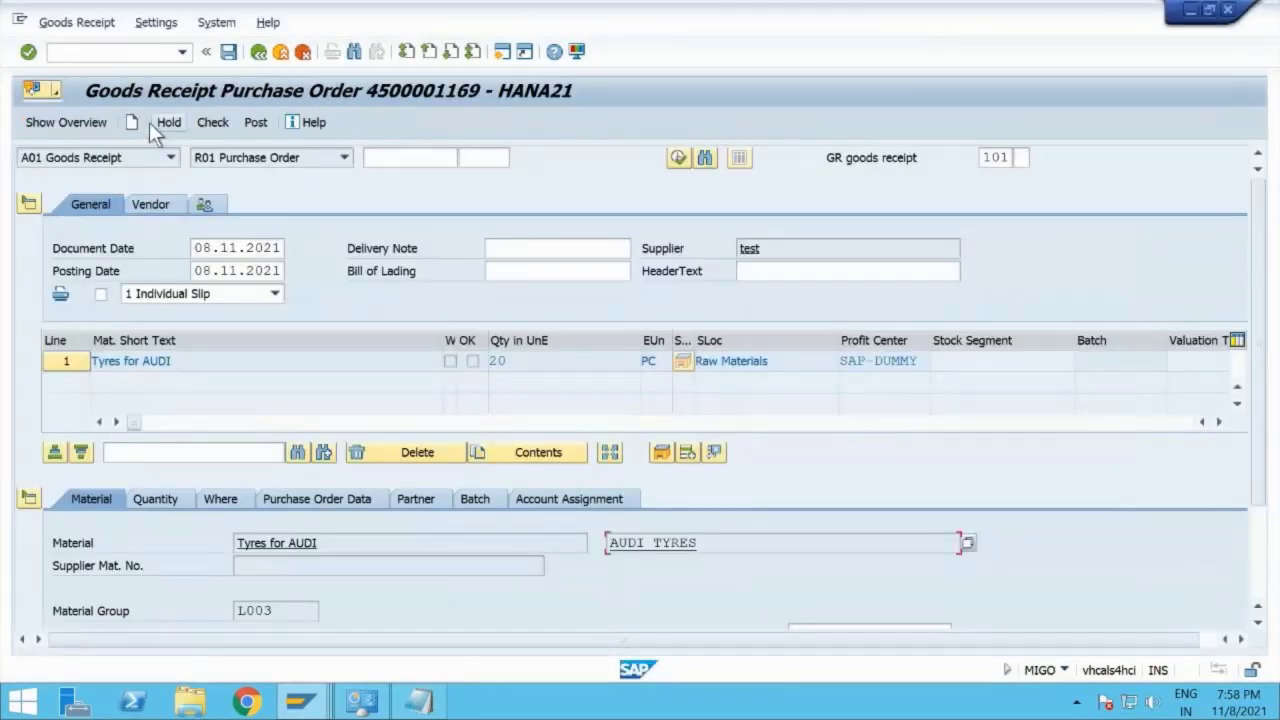
{"action": "left_click", "coordinate": [131, 122]}
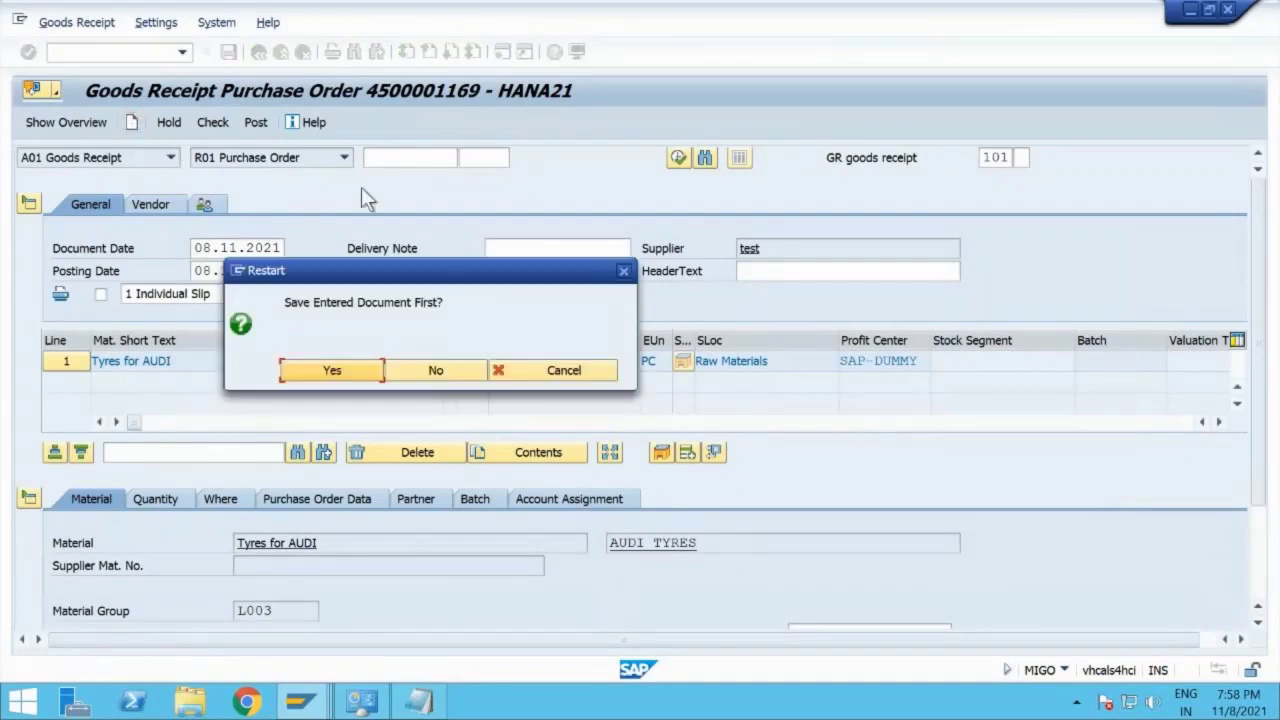
{"action": "left_click", "coordinate": [407, 367]}
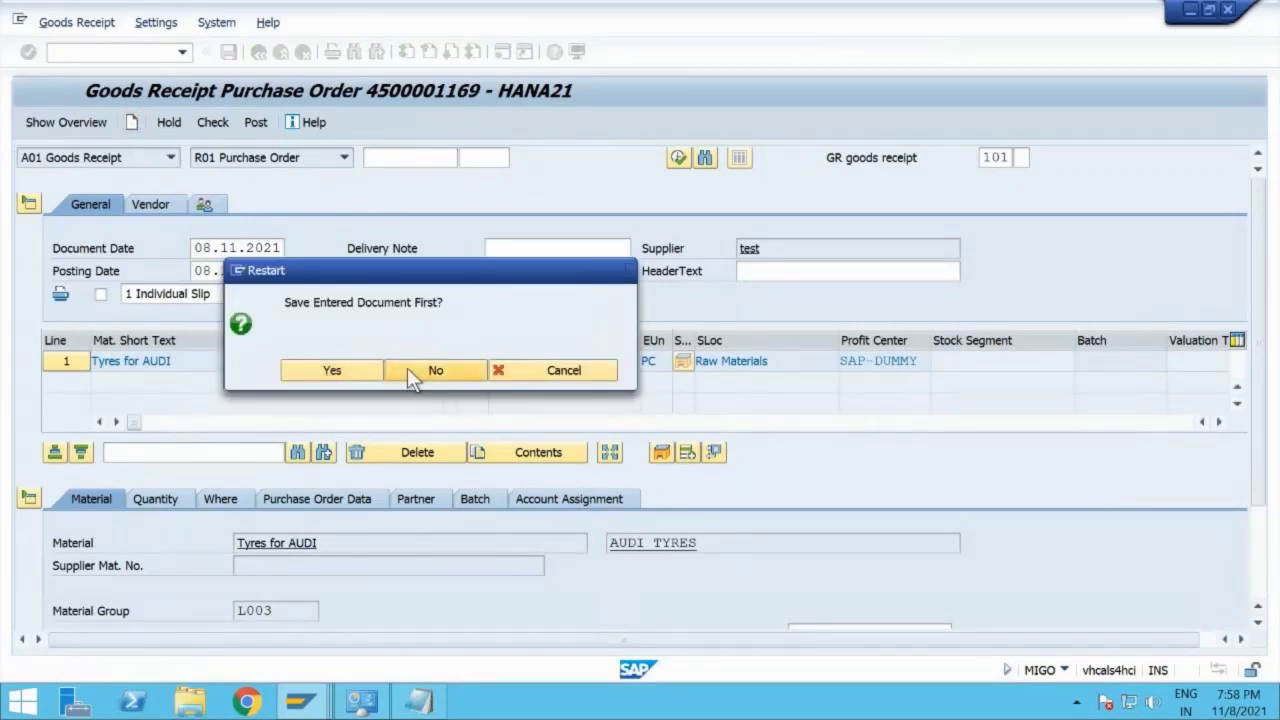
{"action": "left_click", "coordinate": [389, 157]}
{"action": "key", "text": "Return"}
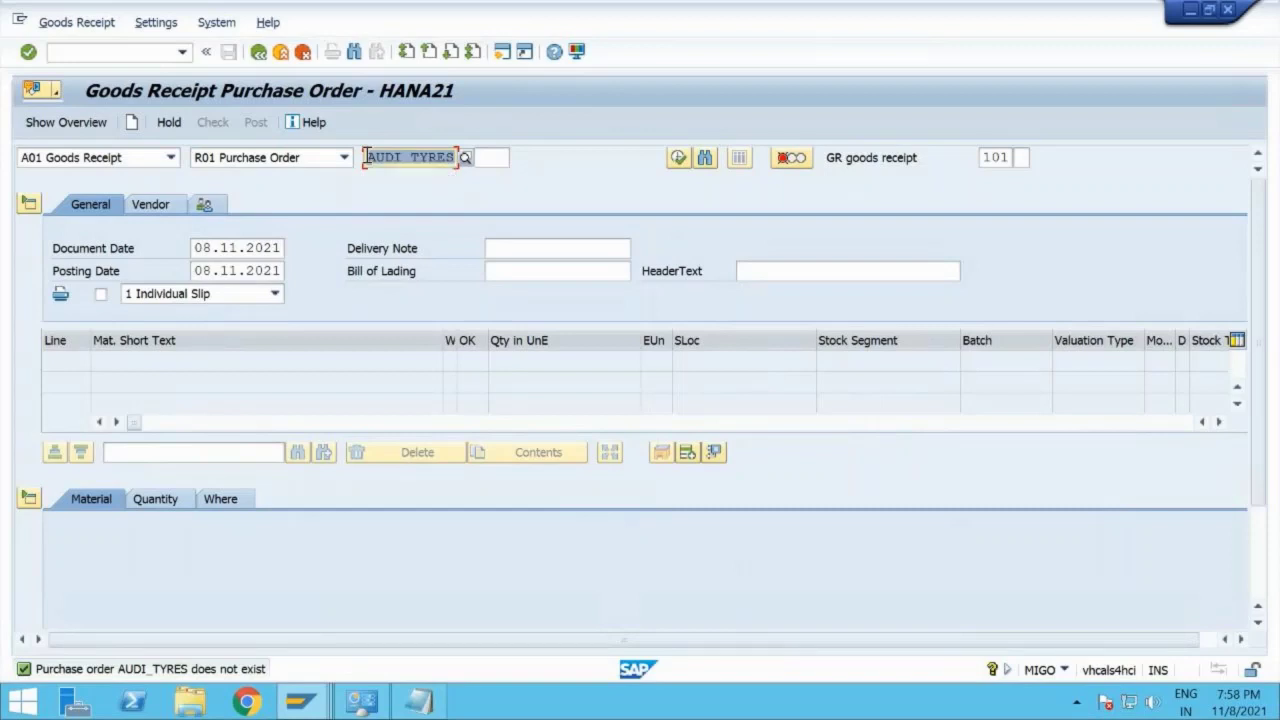
{"action": "key", "text": "BackSpace"}
Step: Load the tyre purchase order into the restarted goods receipt from the previously entered order numbers
{"action": "left_click", "coordinate": [370, 157]}
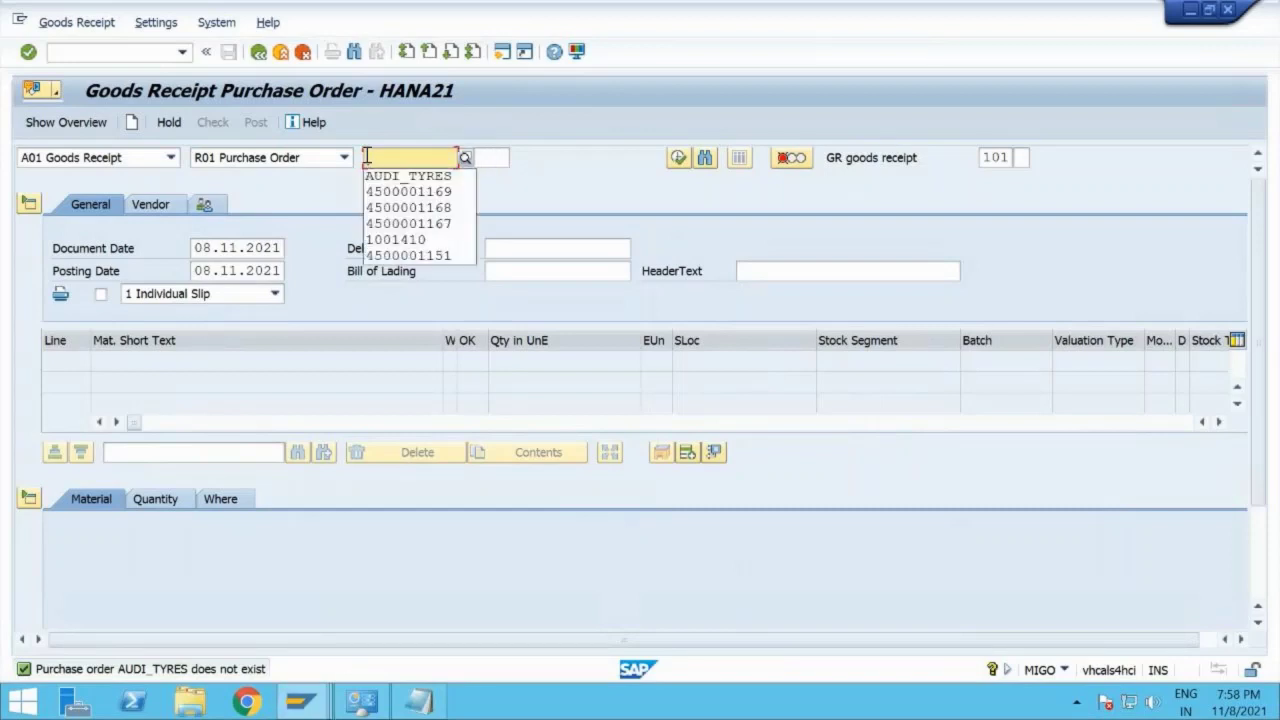
{"action": "left_click", "coordinate": [384, 194]}
{"action": "key", "text": "Return"}
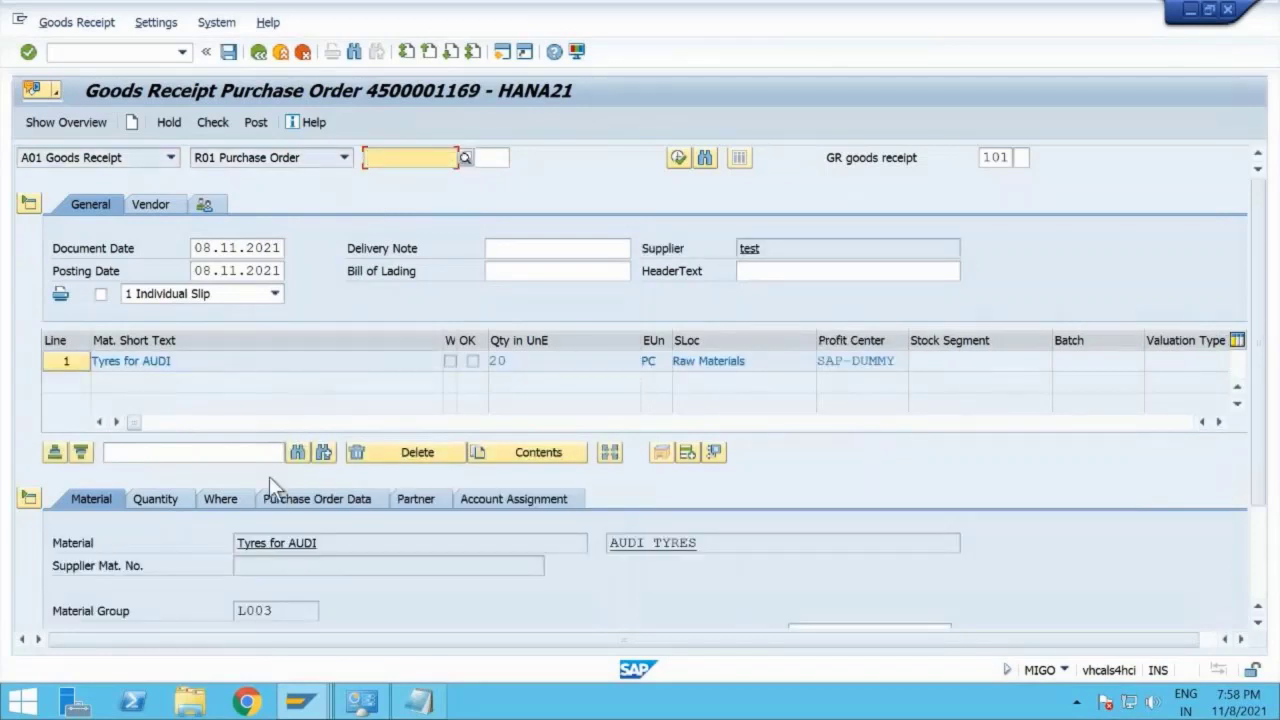
Step: Mark the Tyres for AUDI line as Item OK, check the goods receipt and post it
{"action": "scroll", "coordinate": [211, 455], "scroll_direction": "down", "scroll_amount": 3}
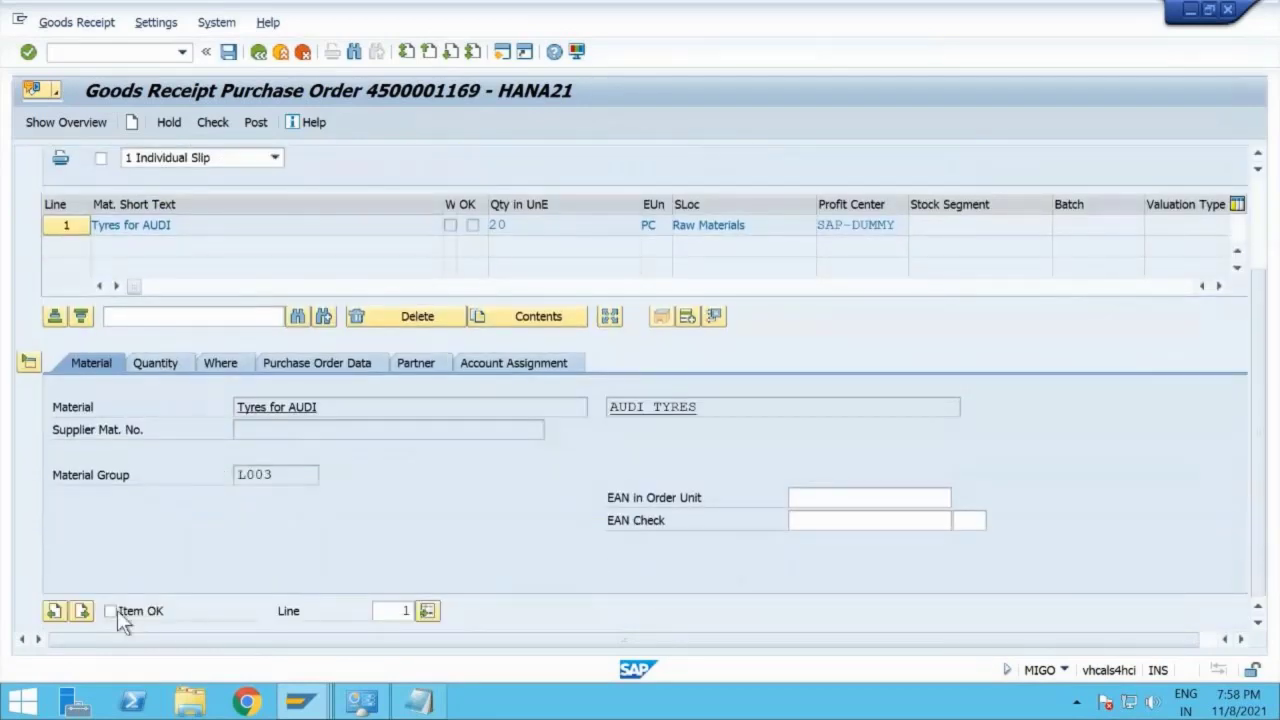
{"action": "left_click", "coordinate": [110, 610]}
{"action": "left_click", "coordinate": [210, 126]}
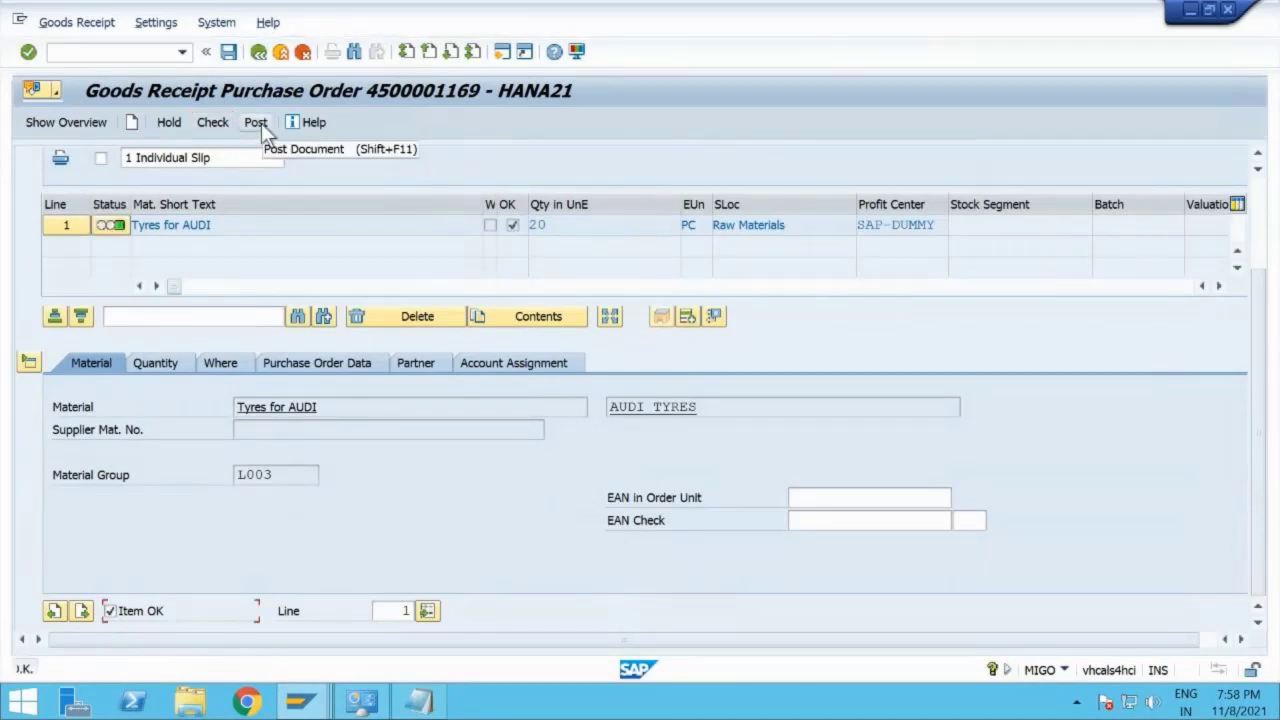
{"action": "left_click", "coordinate": [257, 124]}
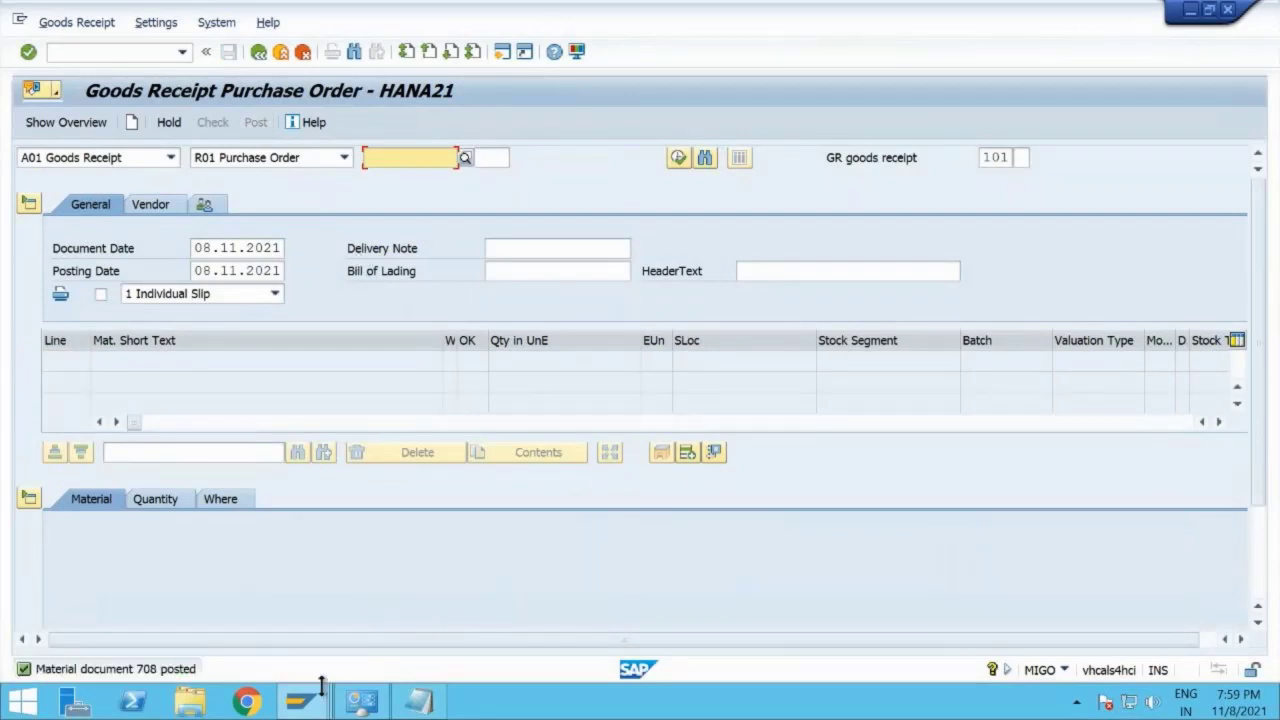
Step: Switch to the AUDI_TYRES stock/requirements list, refresh it and check the available stock
{"action": "mouse_move", "coordinate": [311, 705]}
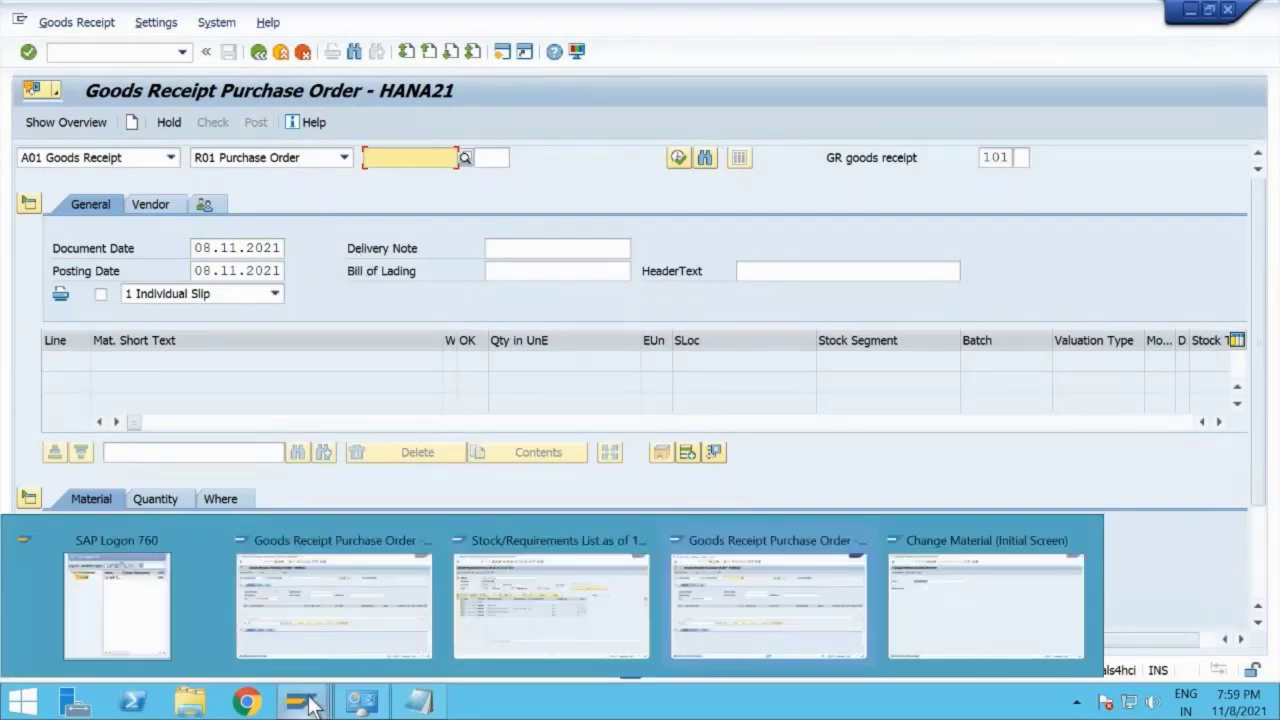
{"action": "left_click", "coordinate": [523, 589]}
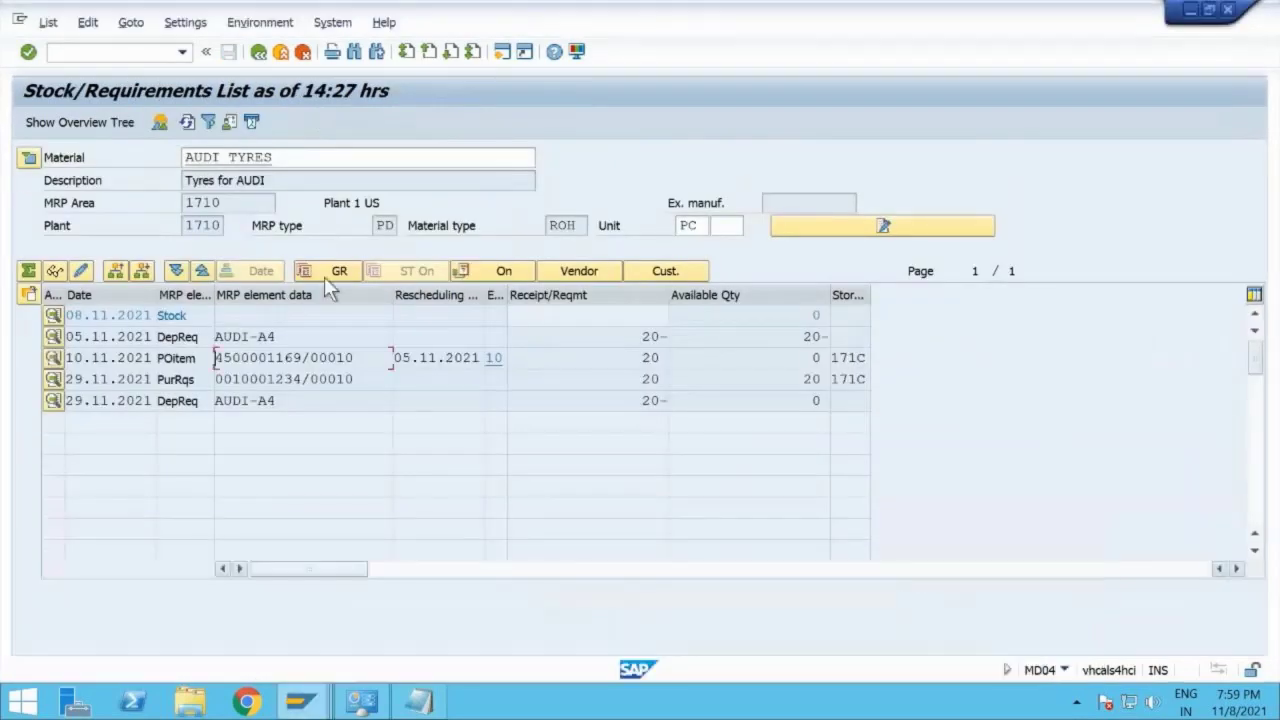
{"action": "left_click", "coordinate": [187, 122]}
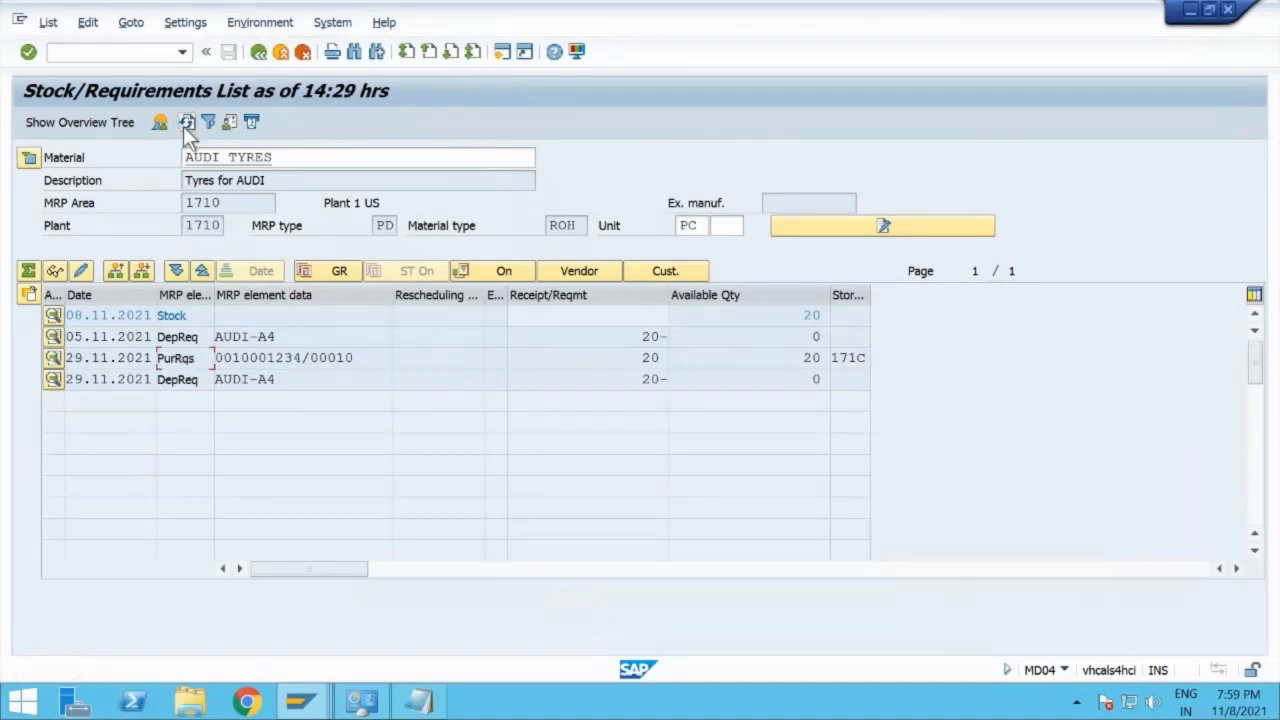
{"action": "left_click", "coordinate": [795, 316]}
{"action": "left_click_drag", "start_coordinate": [795, 316], "coordinate": [841, 316]}
Step: Load AUDI-A4 in the stock/requirements list and convert its planned order dated 09.11.2021 into a production order
{"action": "double_click", "coordinate": [300, 163]}
{"action": "key", "text": "BackSpace"}
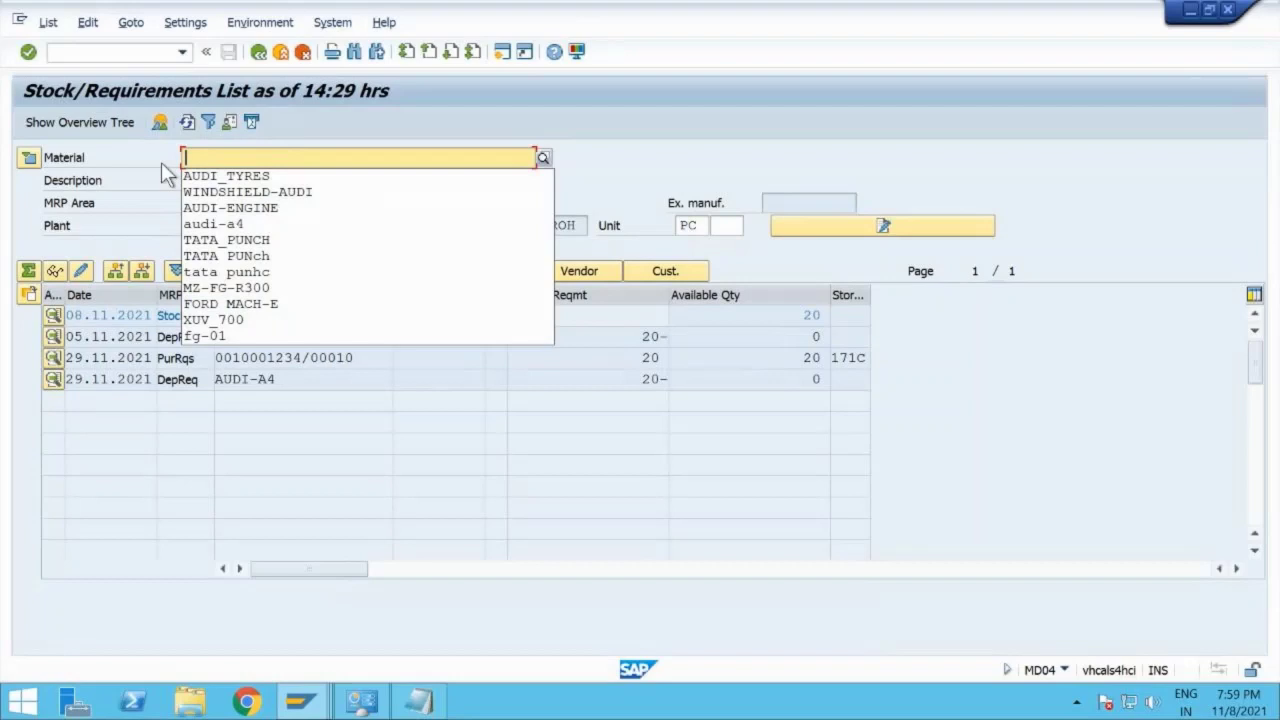
{"action": "left_click", "coordinate": [205, 224]}
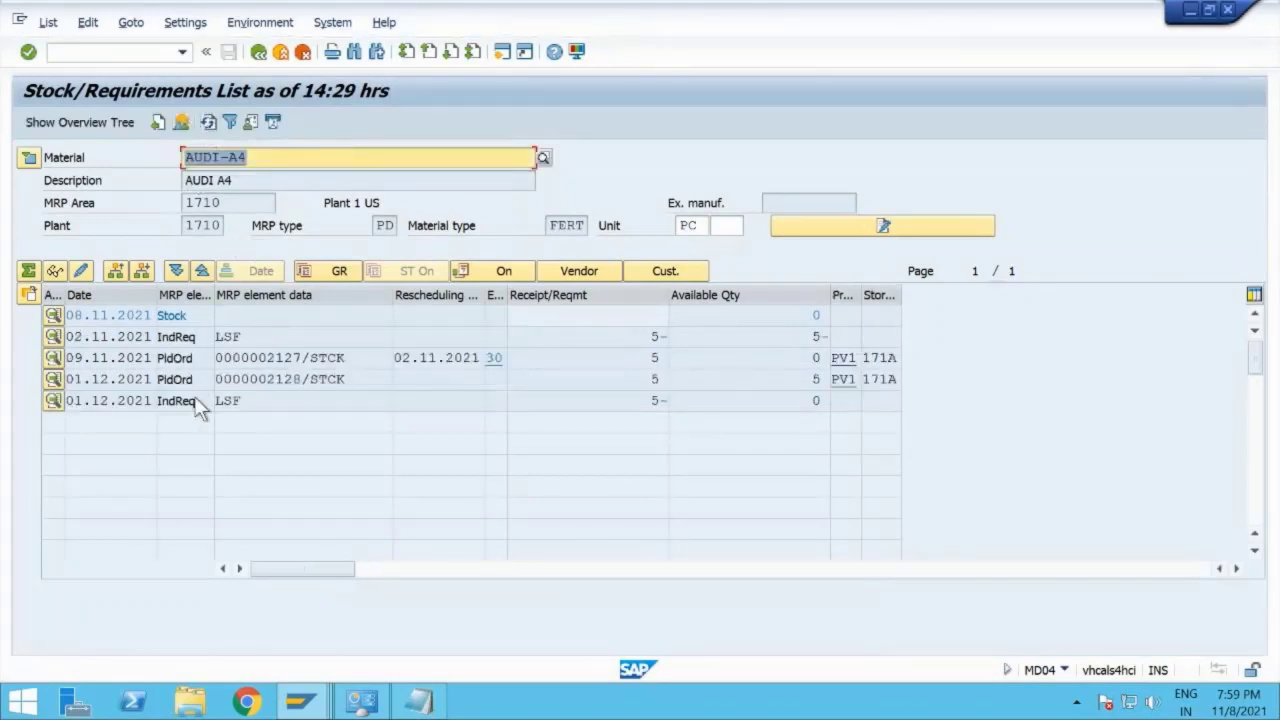
{"action": "left_click", "coordinate": [53, 359]}
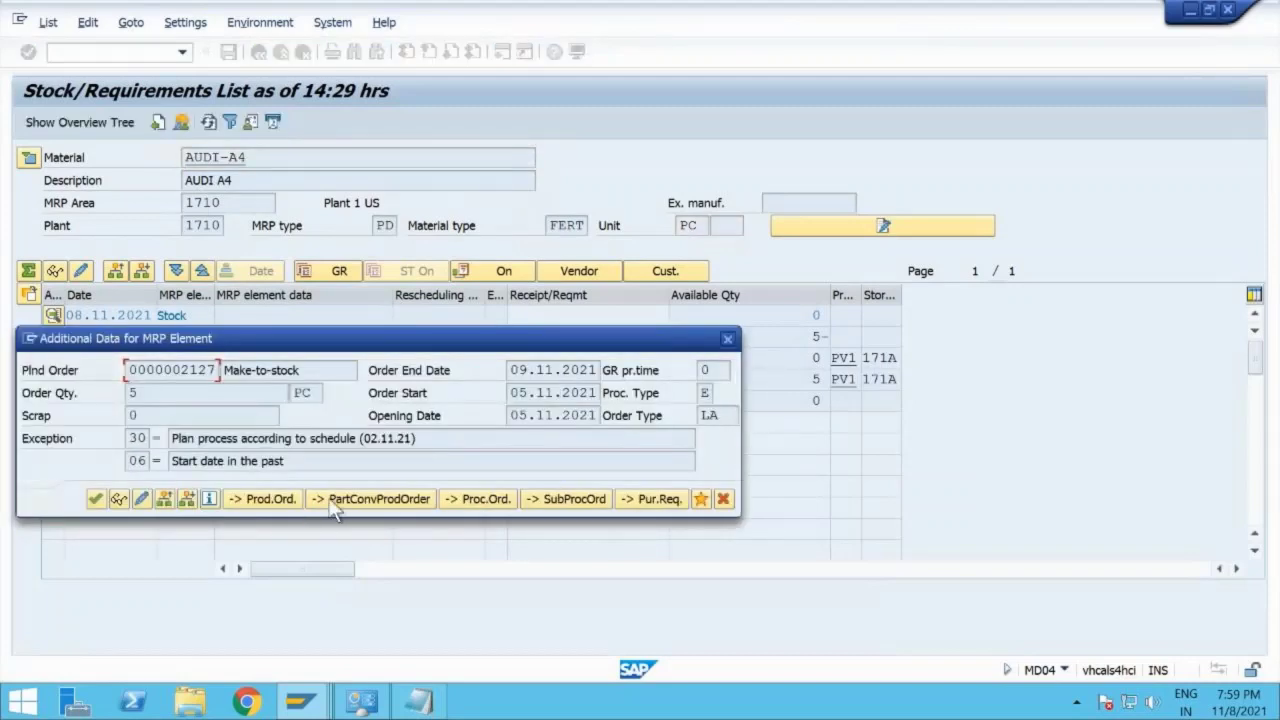
{"action": "left_click", "coordinate": [265, 500]}
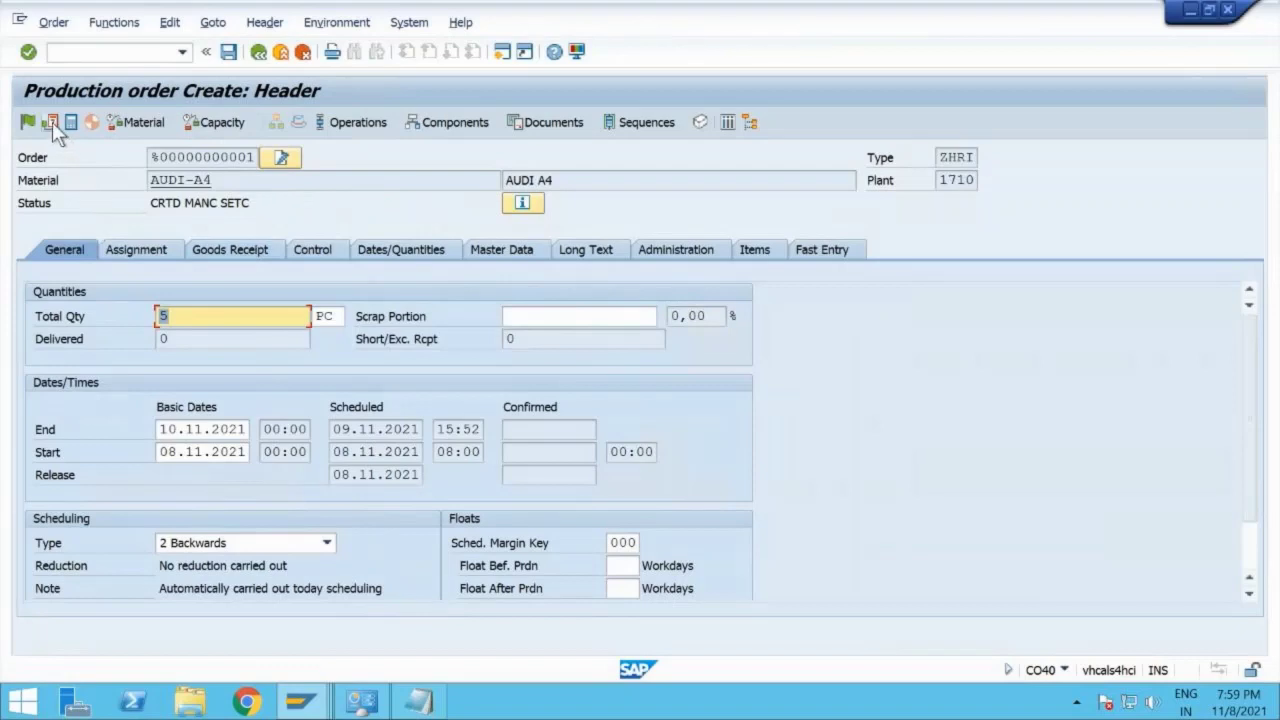
Step: Check material availability and the missing parts list for the AUDI-A4 production order and release the order
{"action": "left_click", "coordinate": [146, 129]}
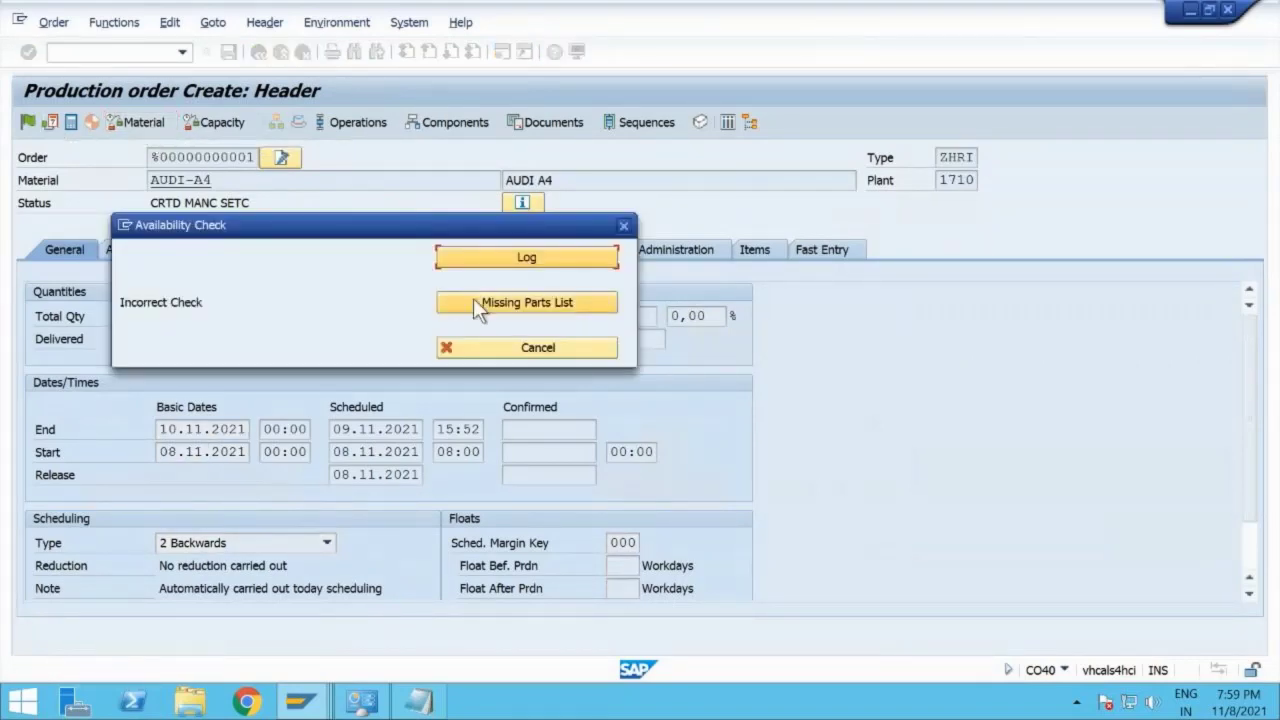
{"action": "left_click", "coordinate": [480, 303]}
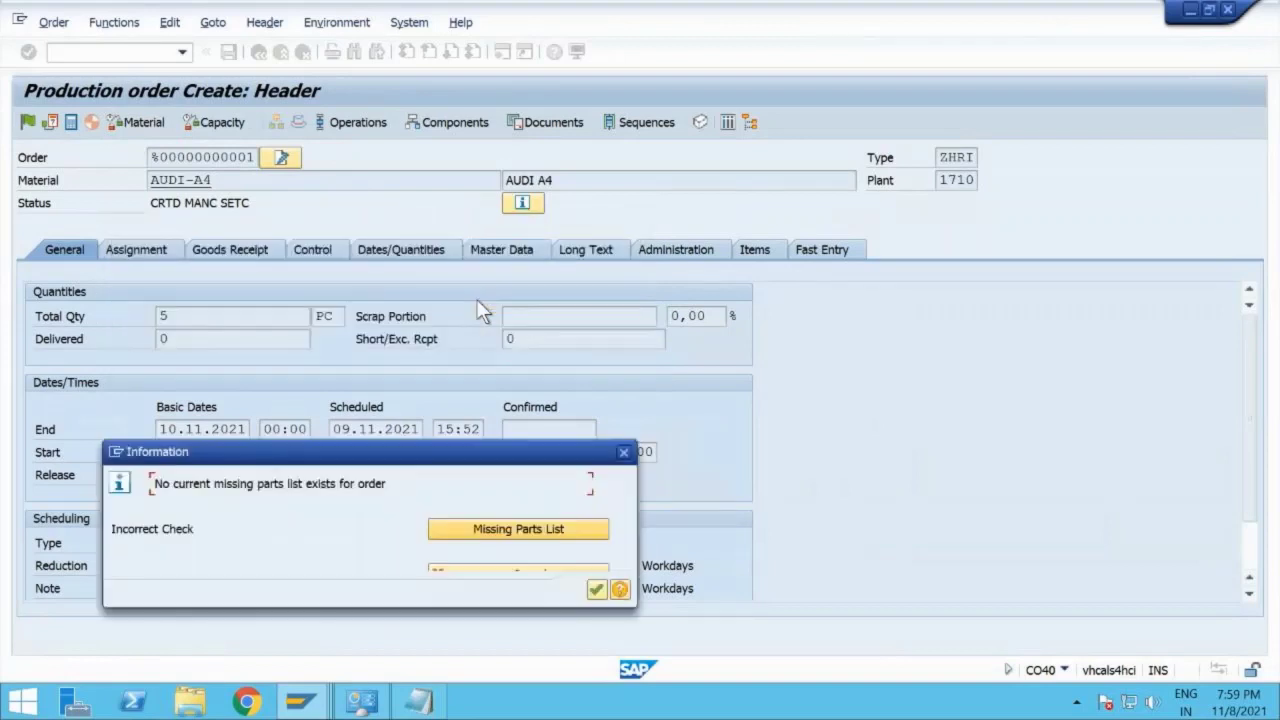
{"action": "left_click", "coordinate": [596, 590]}
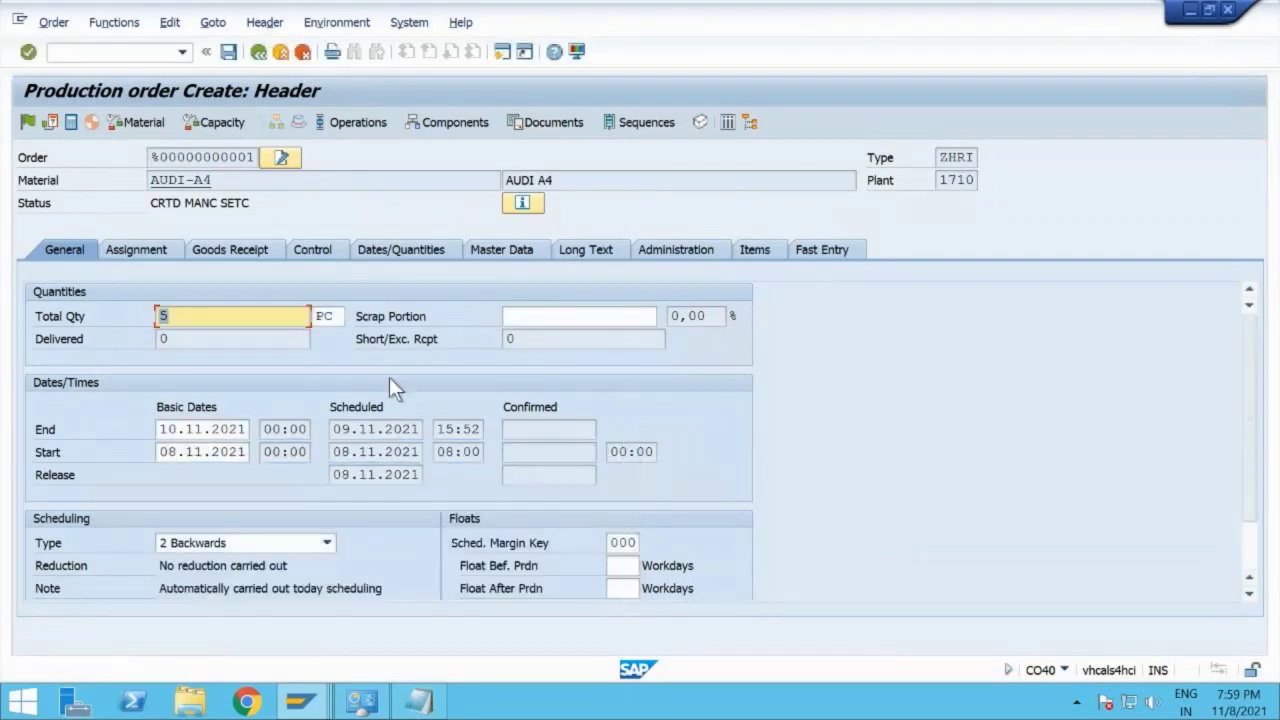
{"action": "left_click", "coordinate": [30, 121]}
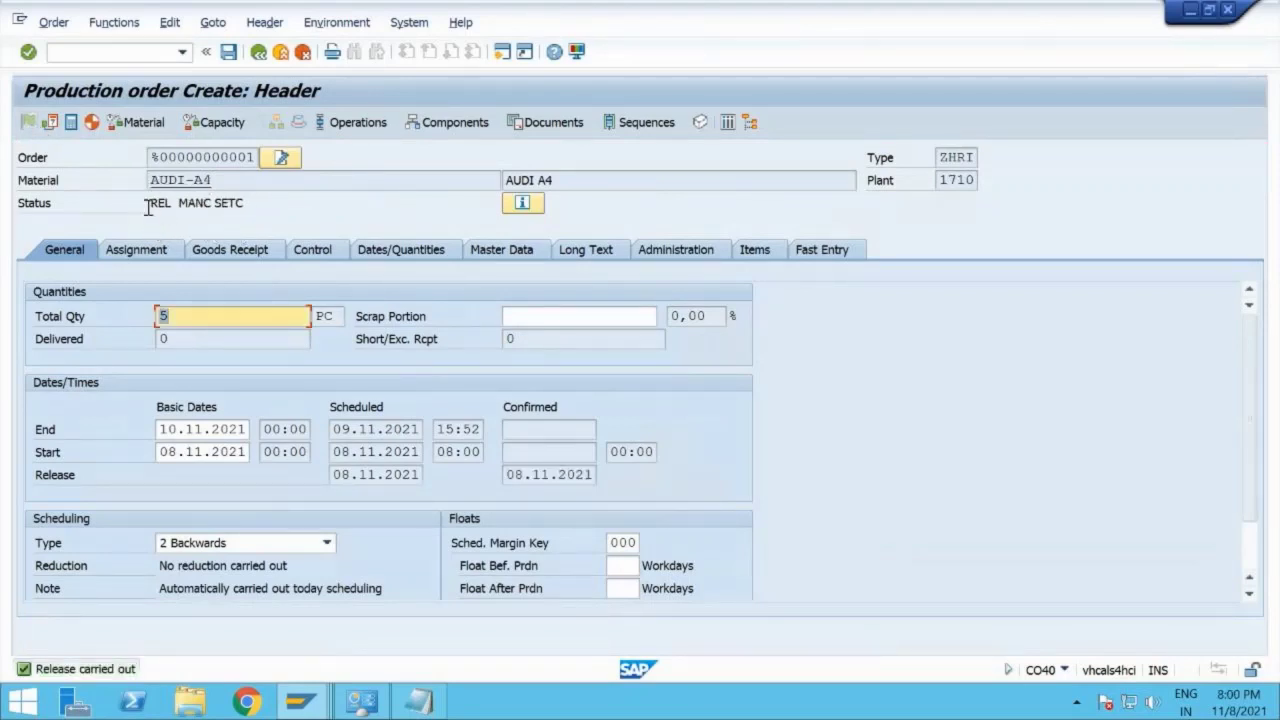
Step: Set storage location 171C for the AUDI-ENGINE, AUDI_TYRES and WINDSHIELD-AUDI components of the production order
{"action": "left_click", "coordinate": [441, 129]}
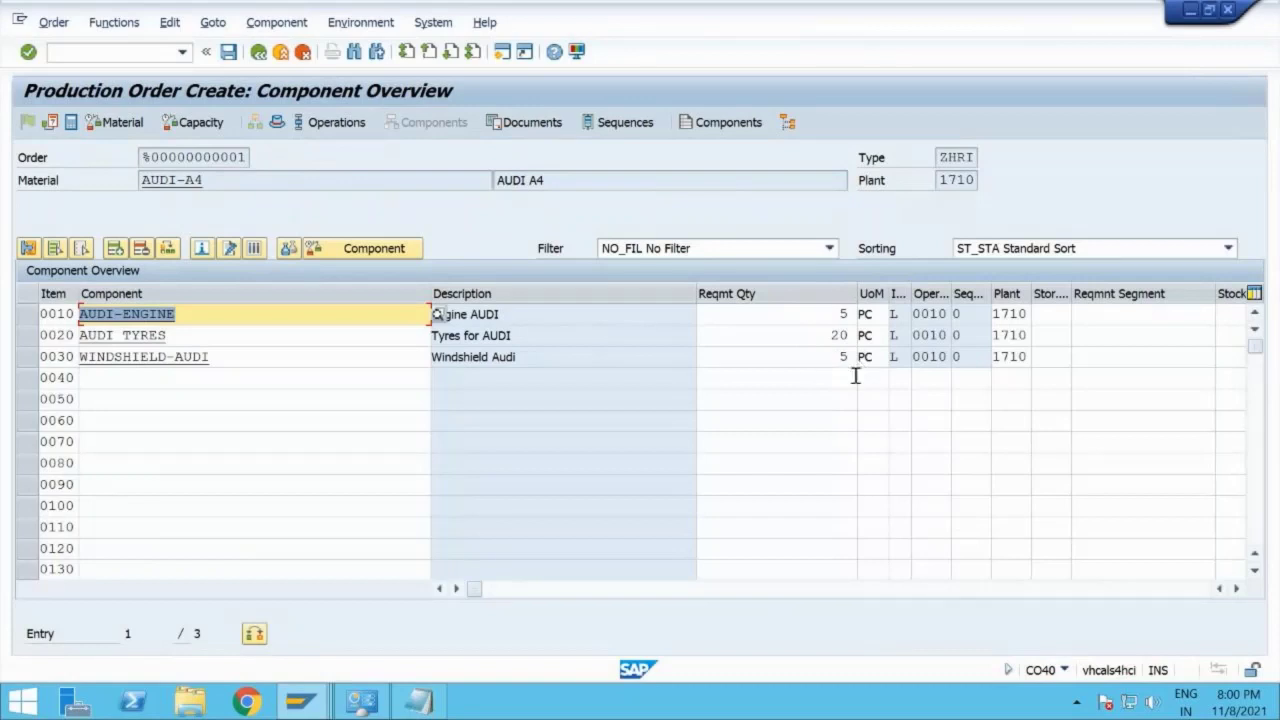
{"action": "left_click", "coordinate": [1061, 313]}
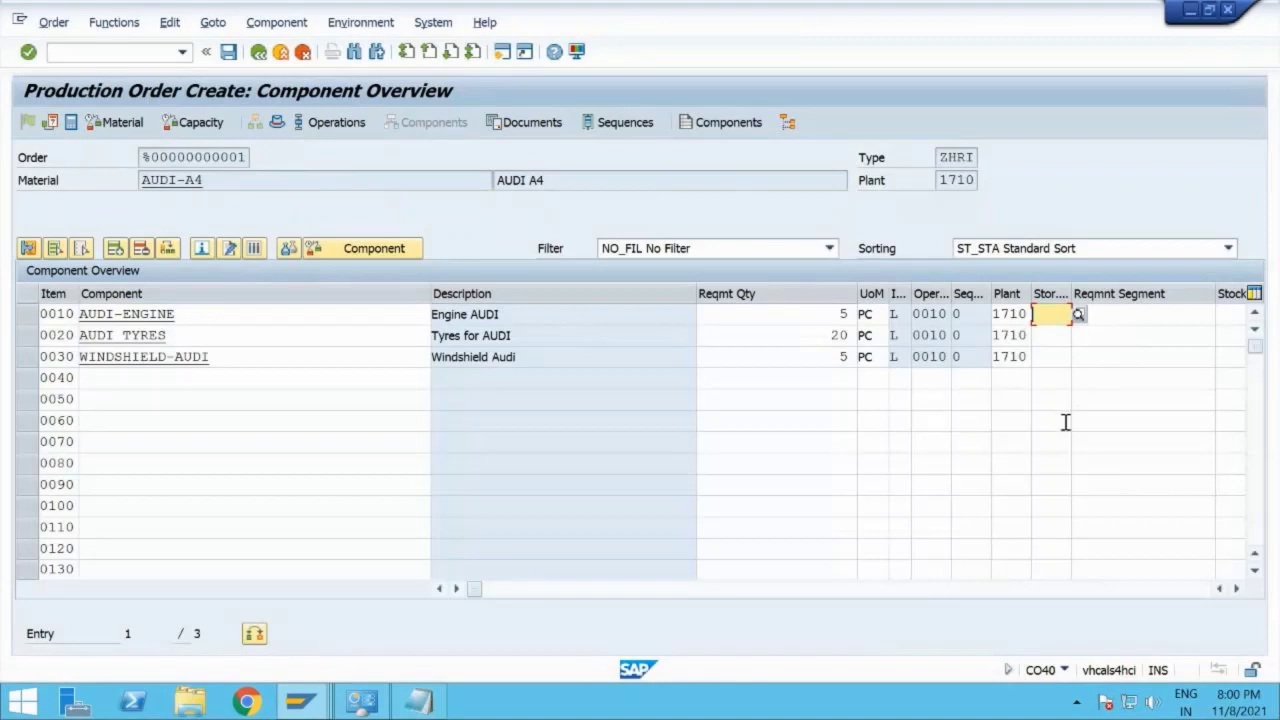
{"action": "type", "text": "171C"}
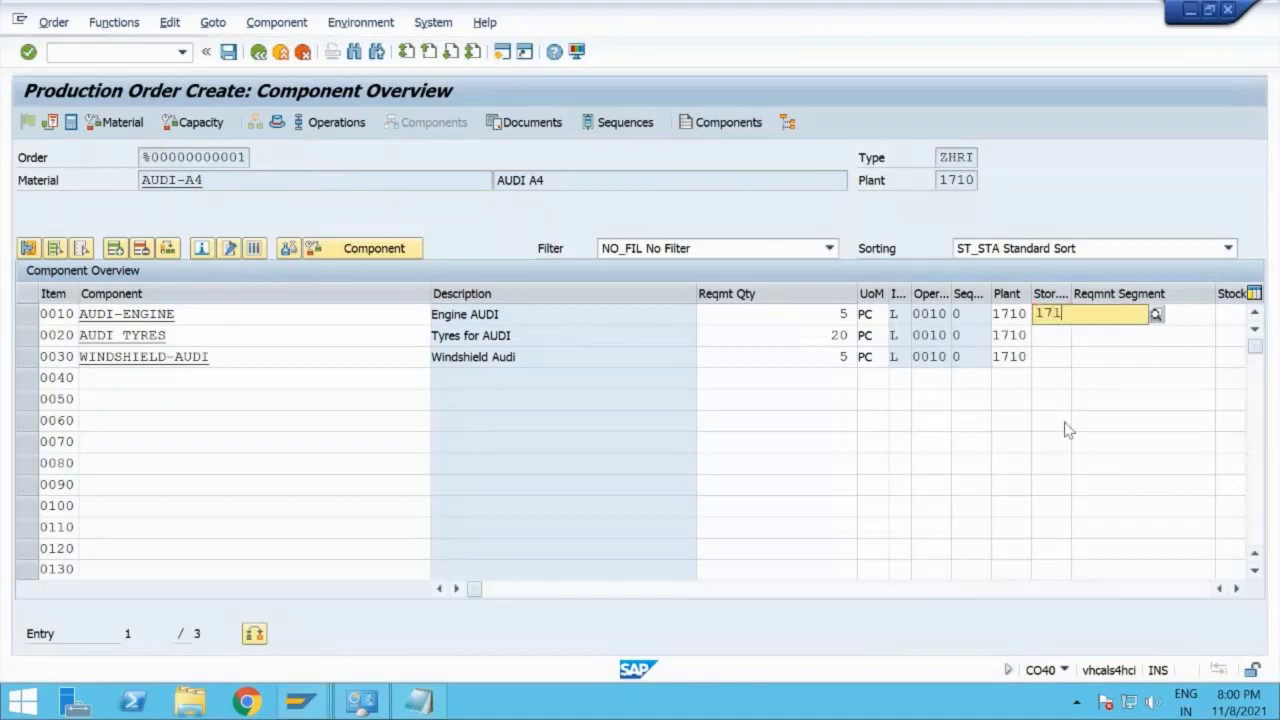
{"action": "left_click", "coordinate": [1061, 347]}
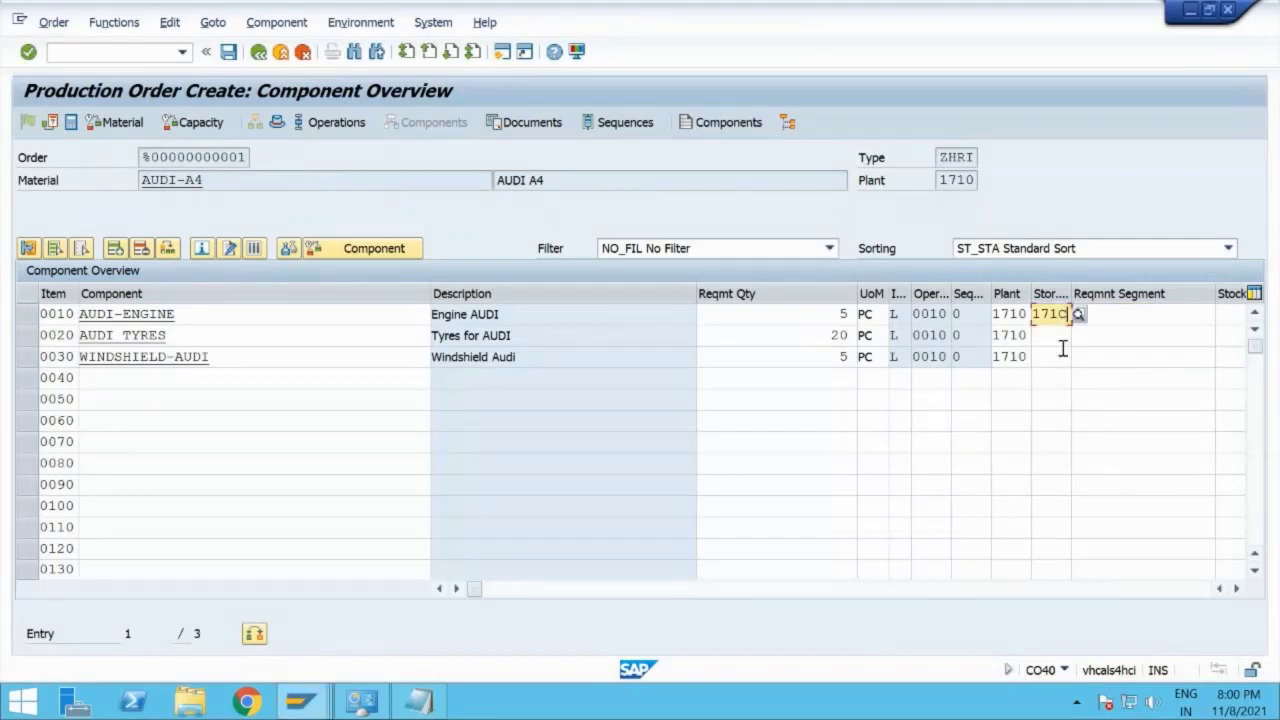
{"action": "key", "text": "ctrl+a"}
{"action": "key", "text": "ctrl+c"}
{"action": "left_click", "coordinate": [1063, 335]}
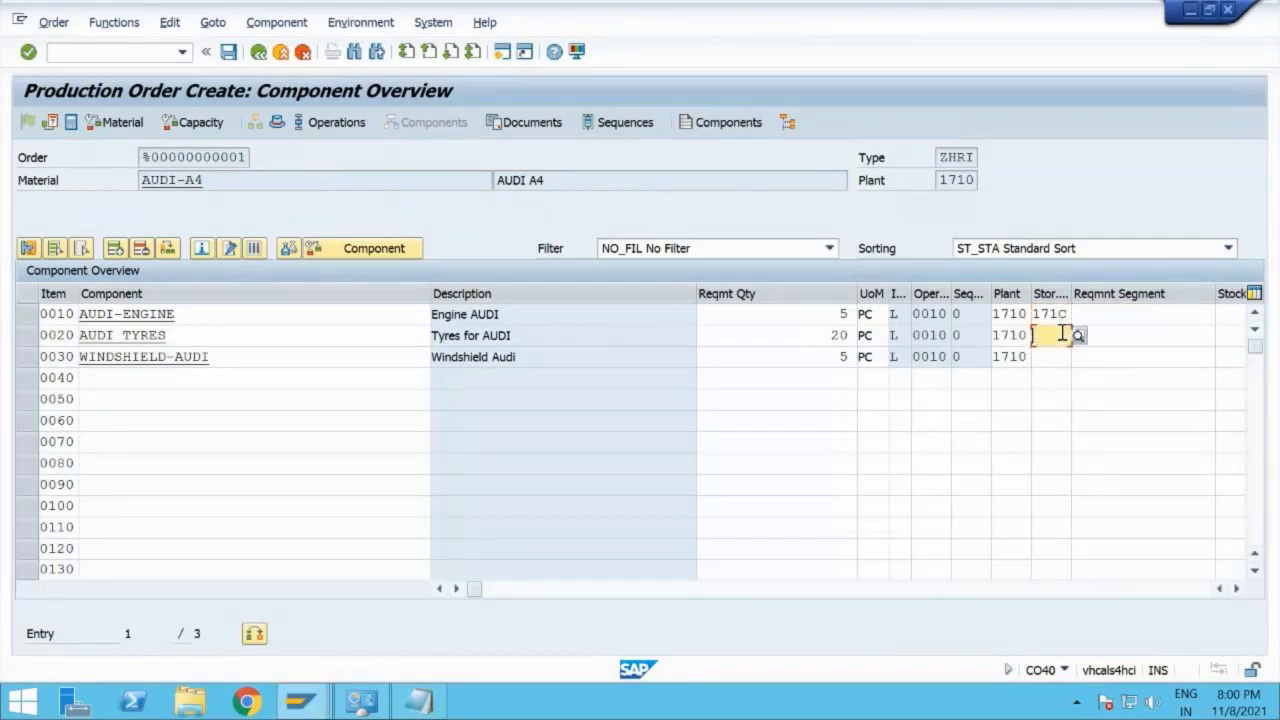
{"action": "key", "text": "ctrl+v"}
{"action": "left_click", "coordinate": [1058, 356]}
{"action": "key", "text": "ctrl+v"}
{"action": "key", "text": "Return"}
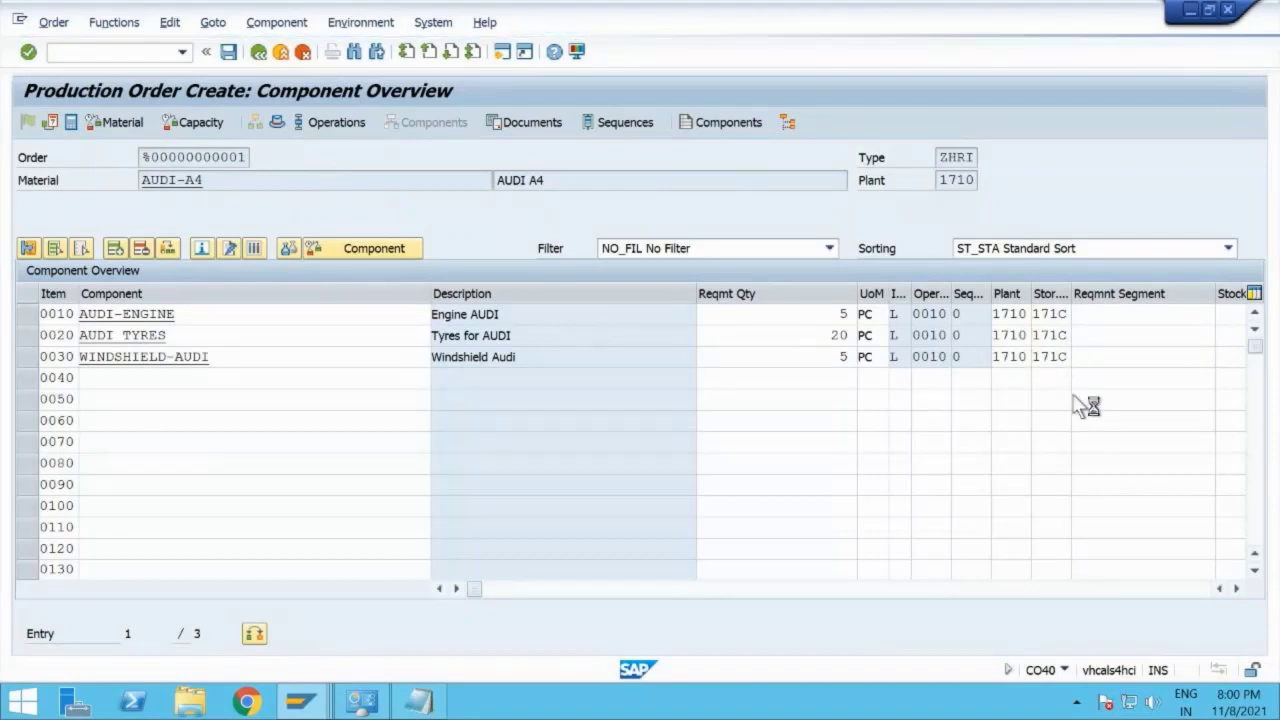
Step: Turn off backflushing for the WINDSHIELD-AUDI component in the component overview
{"action": "left_click", "coordinate": [1236, 589]}
{"action": "left_click", "coordinate": [1236, 589]}
{"action": "left_click", "coordinate": [1236, 589]}
{"action": "left_click", "coordinate": [1236, 589]}
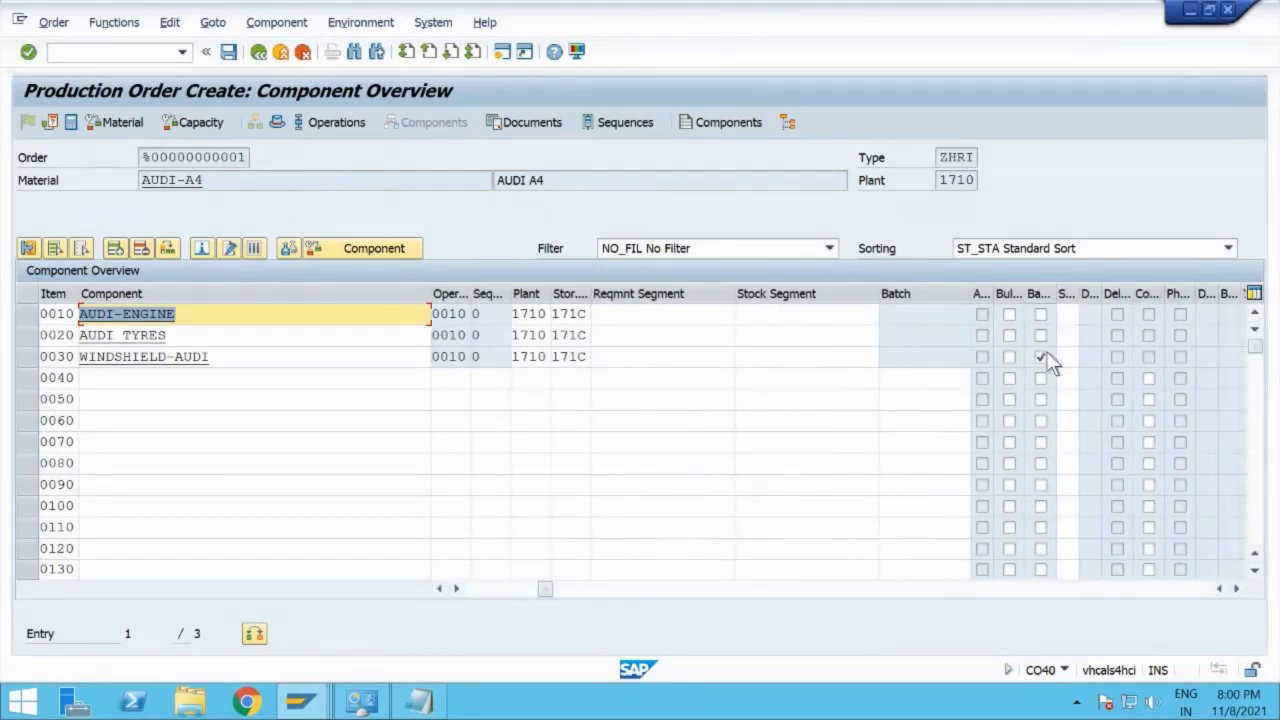
{"action": "left_click", "coordinate": [1043, 357]}
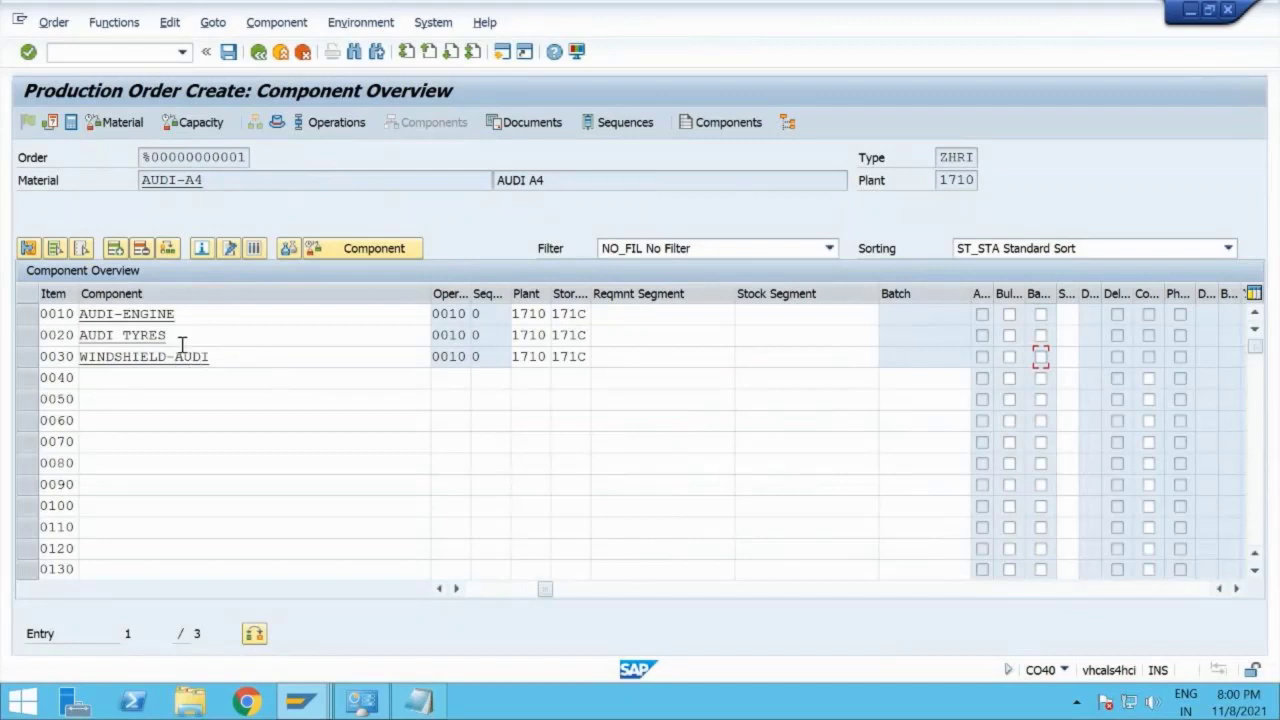
{"action": "left_click", "coordinate": [479, 590]}
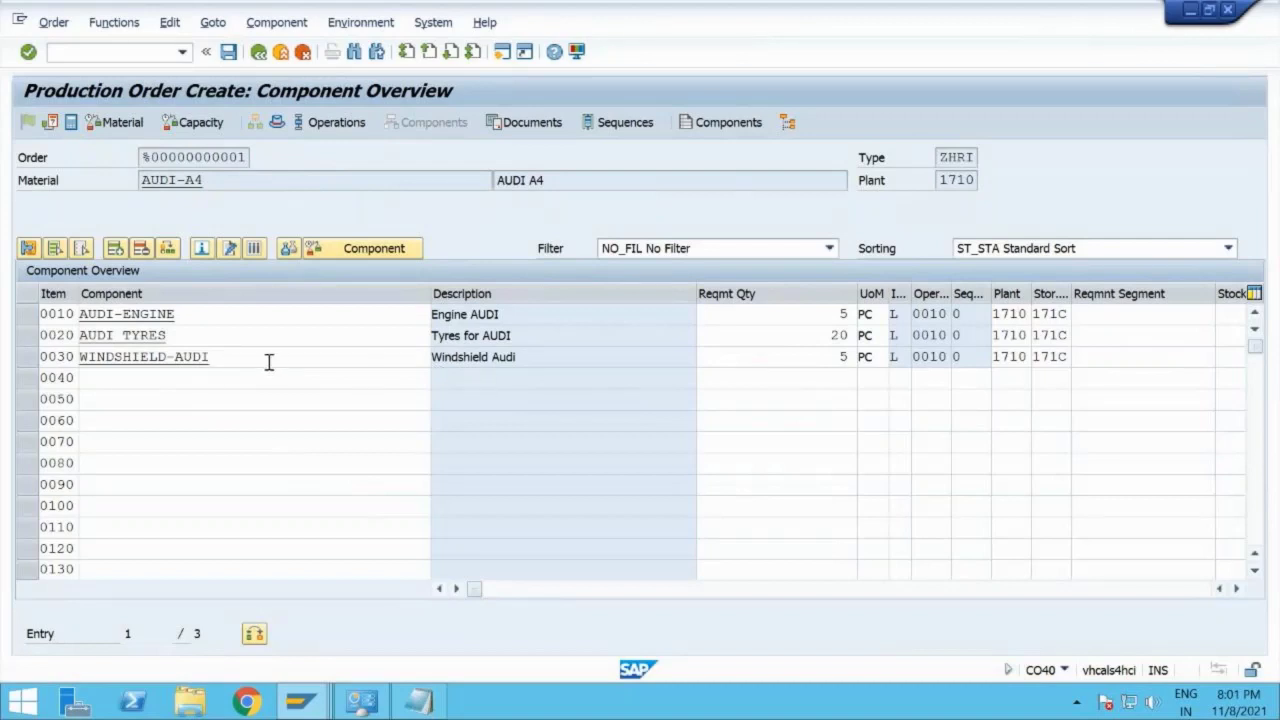
Step: Review the production order's operations and save the order, accepting the cost calculation warning
{"action": "left_click", "coordinate": [279, 126]}
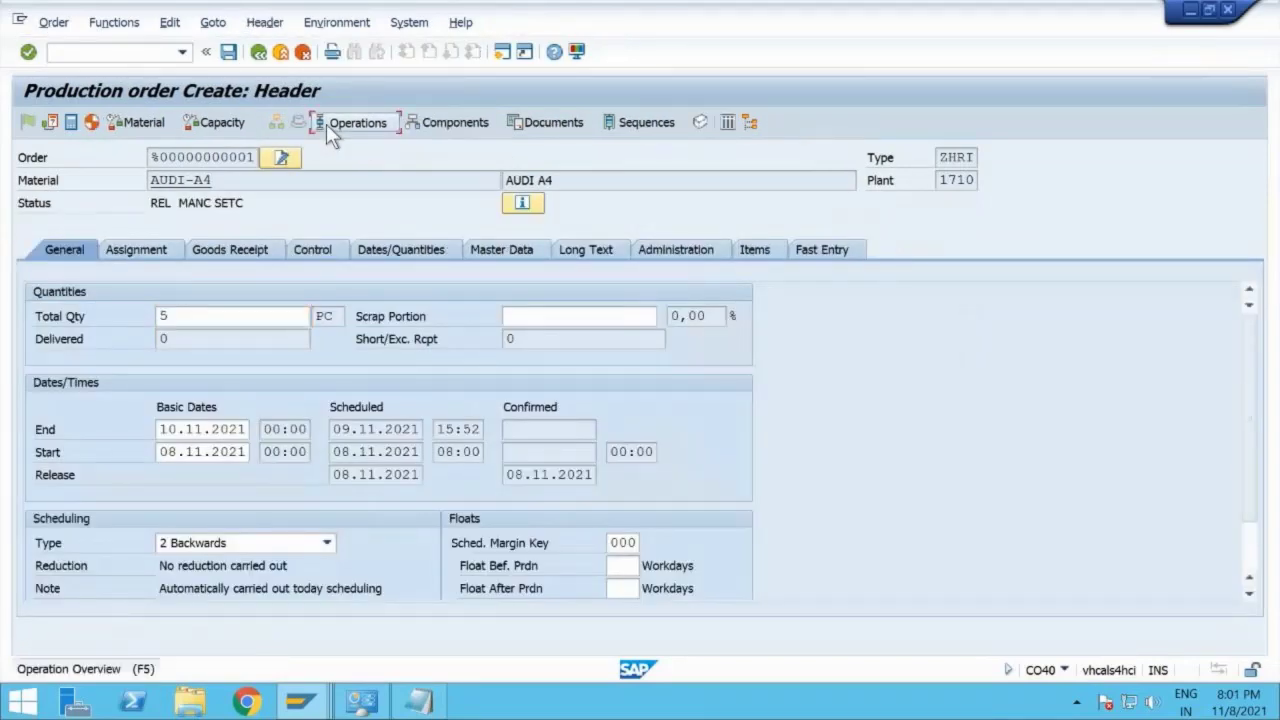
{"action": "left_click", "coordinate": [327, 126]}
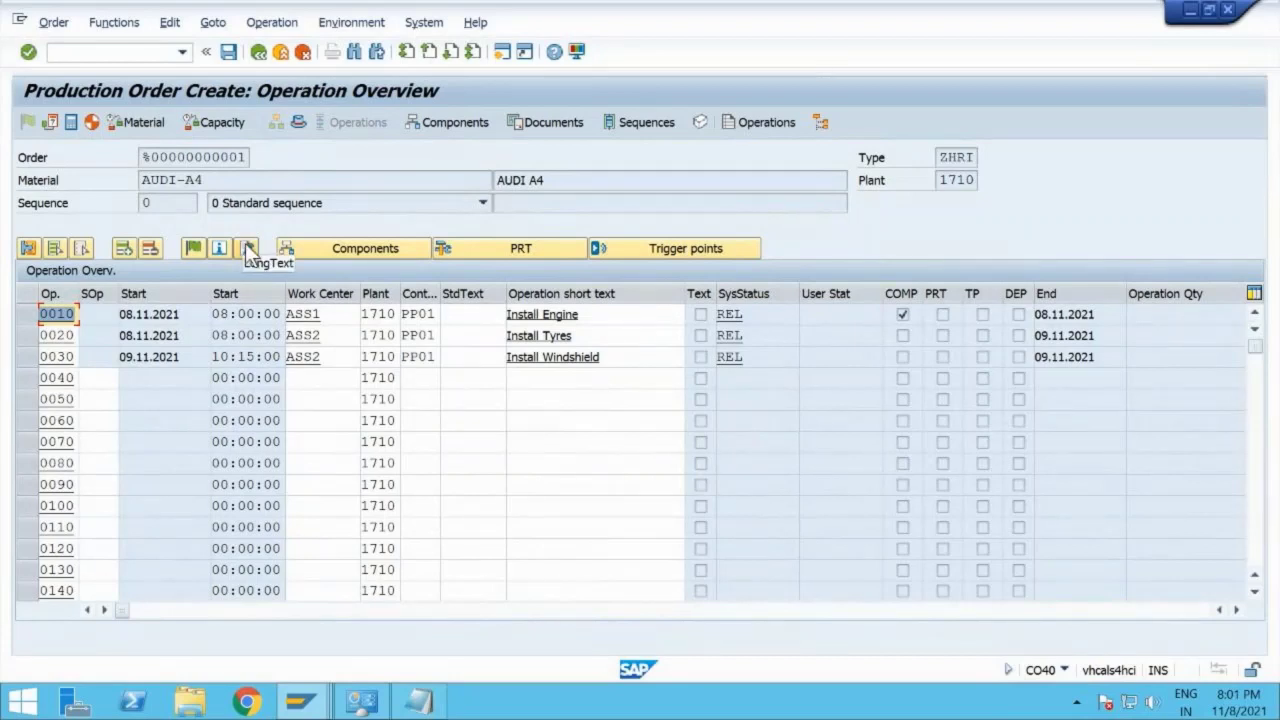
{"action": "left_click", "coordinate": [299, 124]}
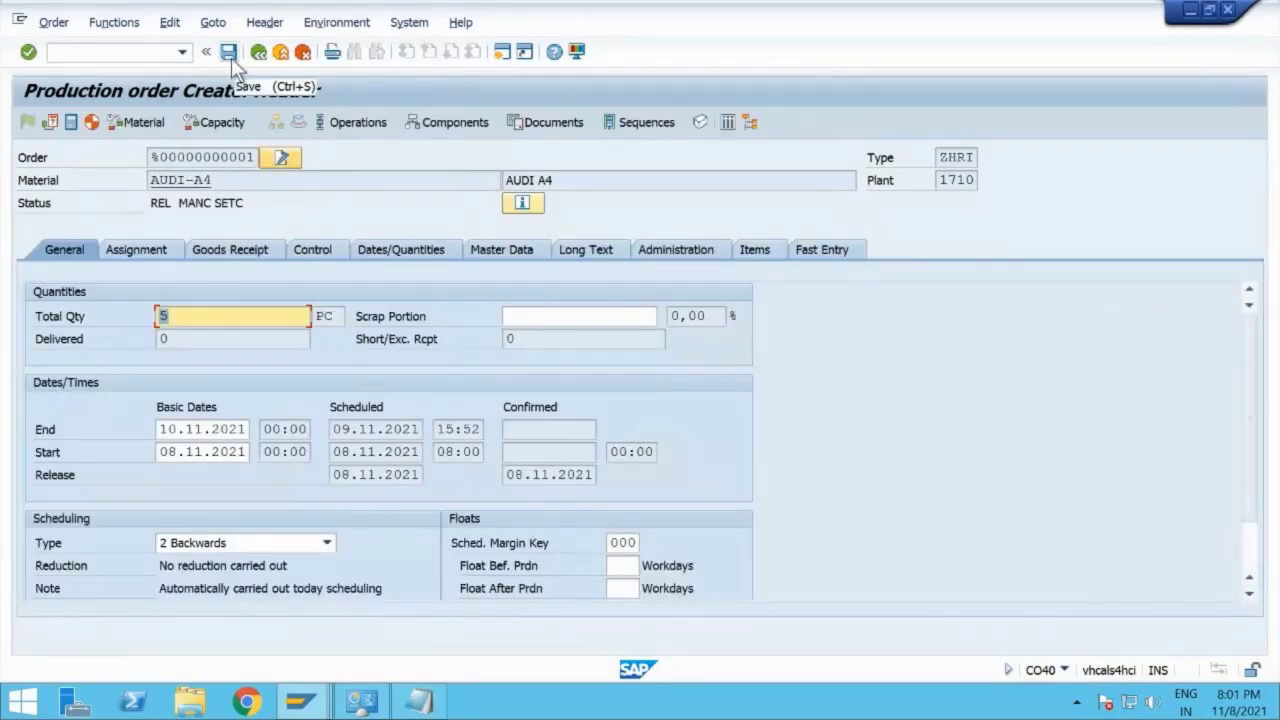
{"action": "left_click", "coordinate": [230, 55]}
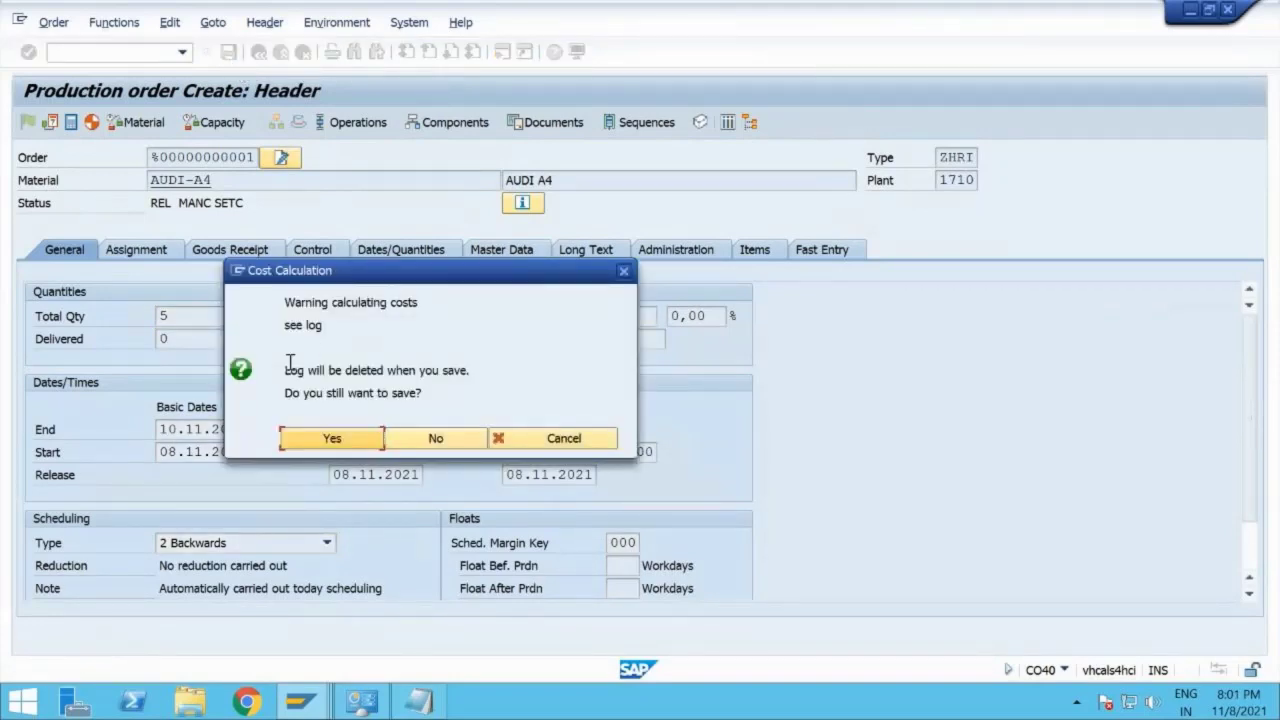
{"action": "left_click", "coordinate": [336, 441]}
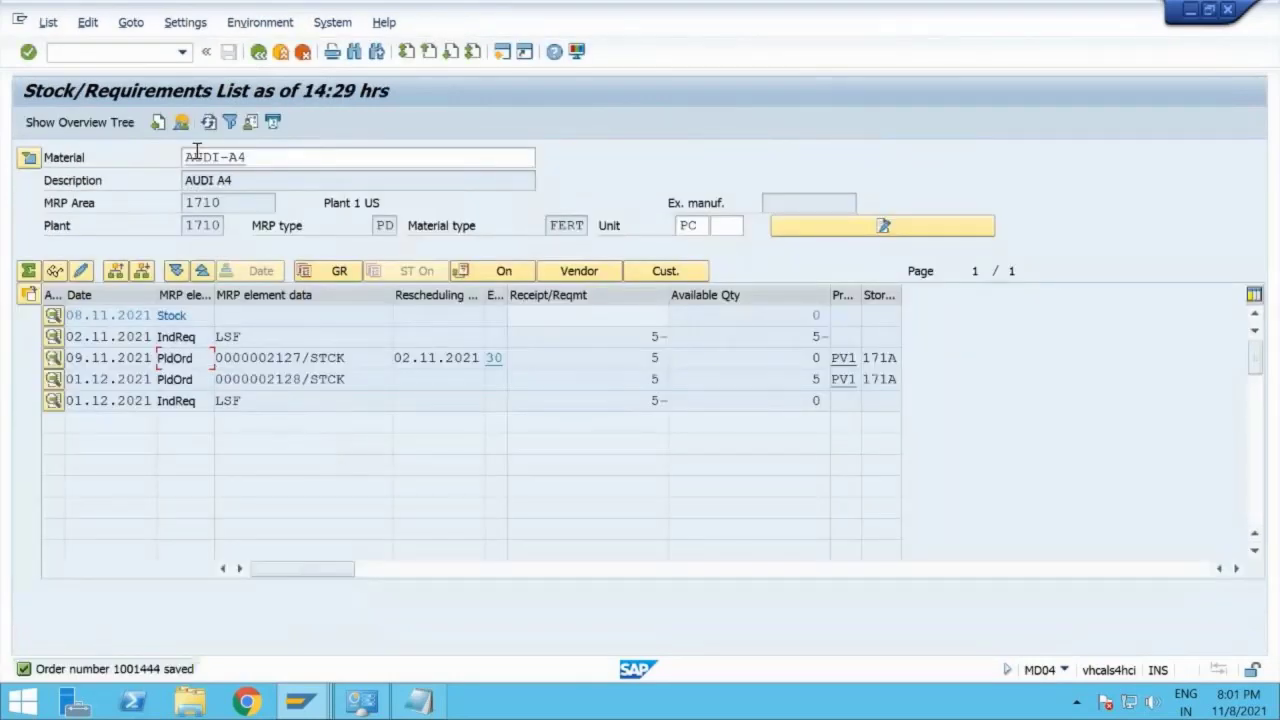
Step: Copy the new production order's number from the refreshed AUDI-A4 list and switch to the first goods receipt session
{"action": "left_click", "coordinate": [208, 124]}
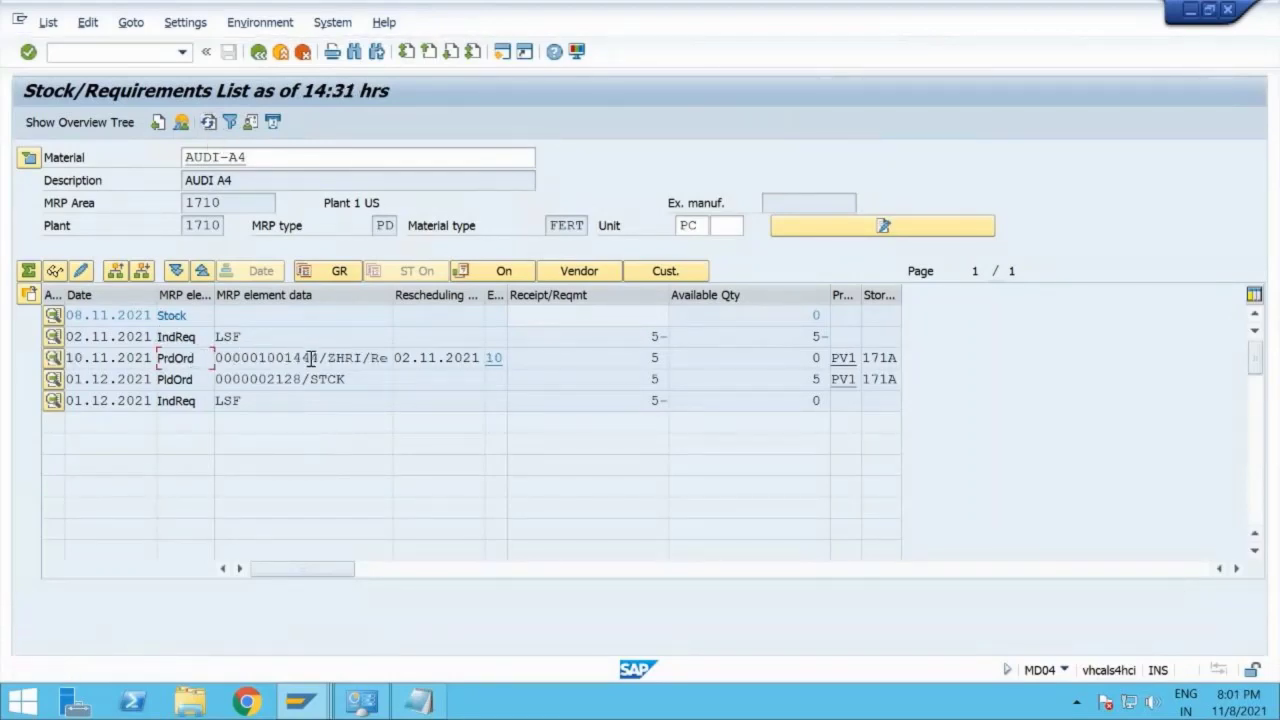
{"action": "left_click_drag", "start_coordinate": [319, 357], "coordinate": [207, 357]}
{"action": "key", "text": "ctrl+c"}
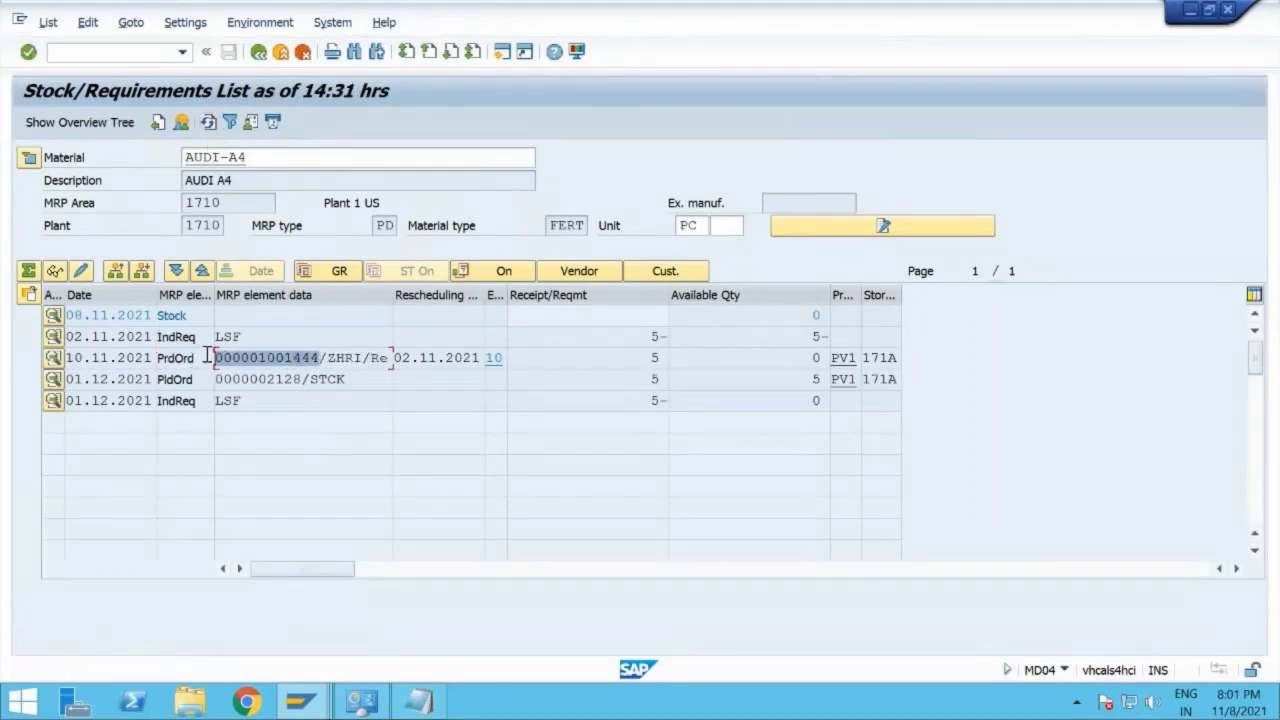
{"action": "left_click", "coordinate": [207, 357]}
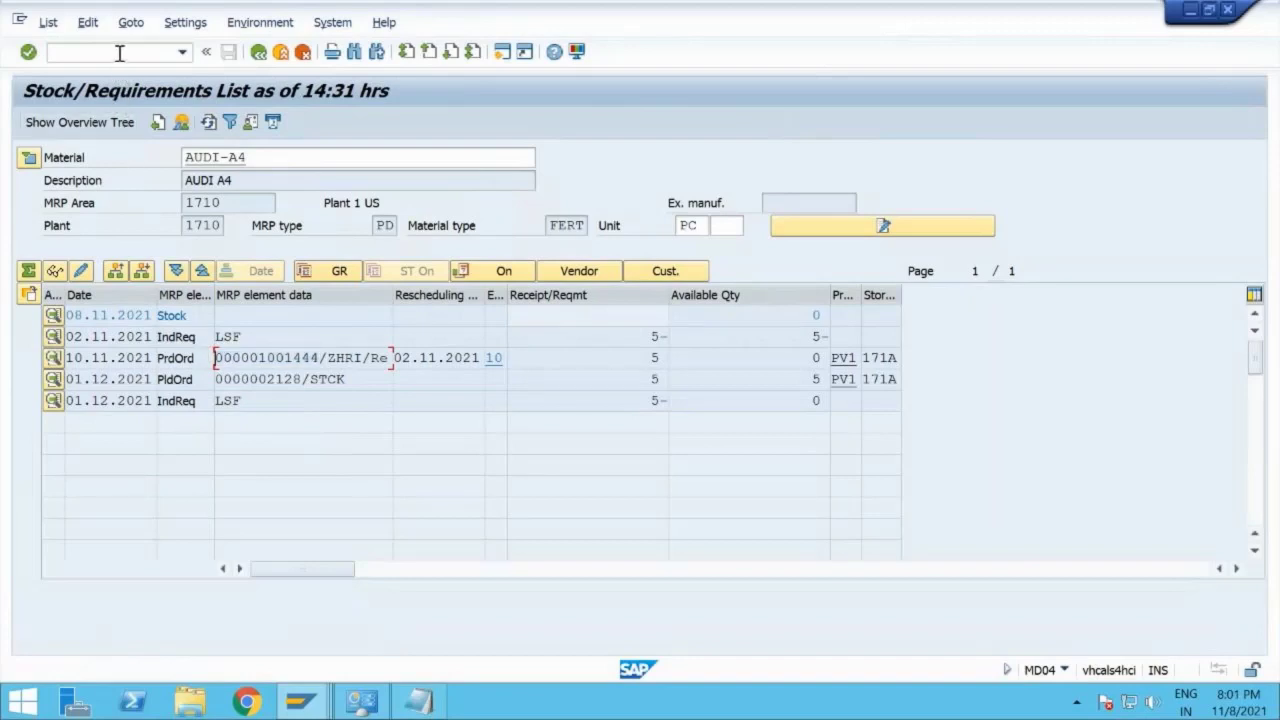
{"action": "left_click", "coordinate": [316, 704]}
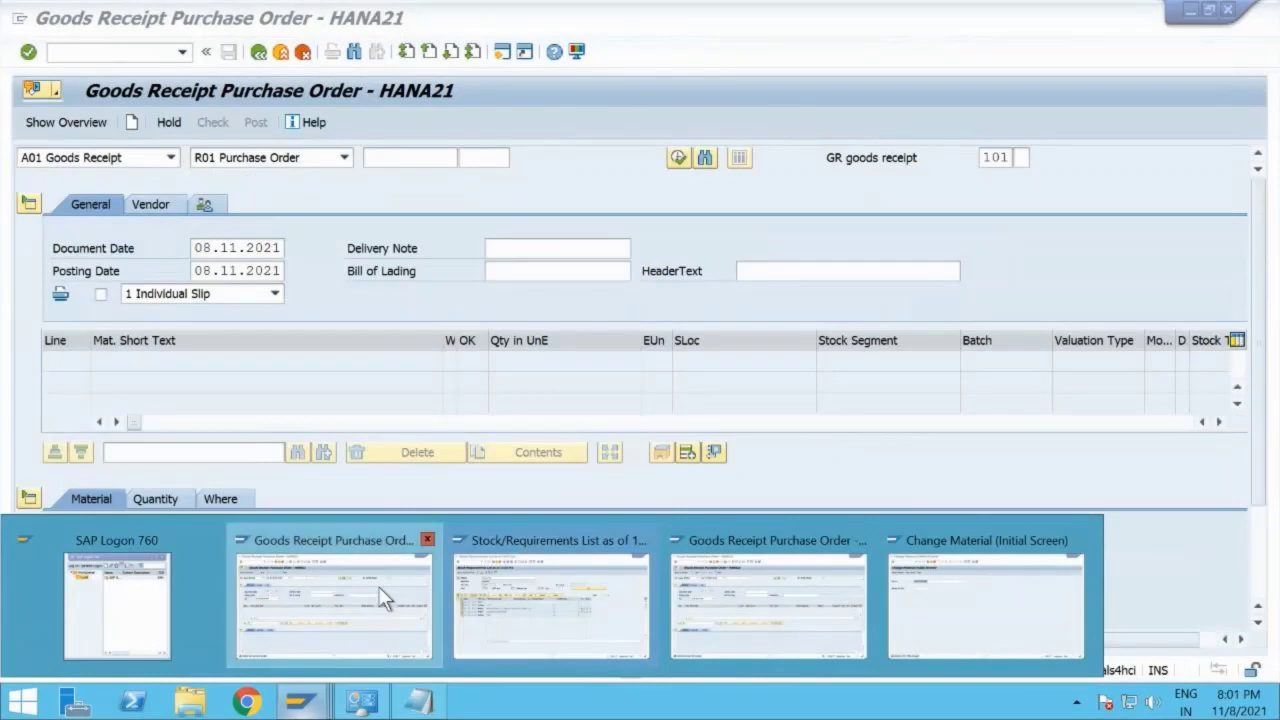
{"action": "left_click", "coordinate": [384, 598]}
{"action": "left_click", "coordinate": [145, 51]}
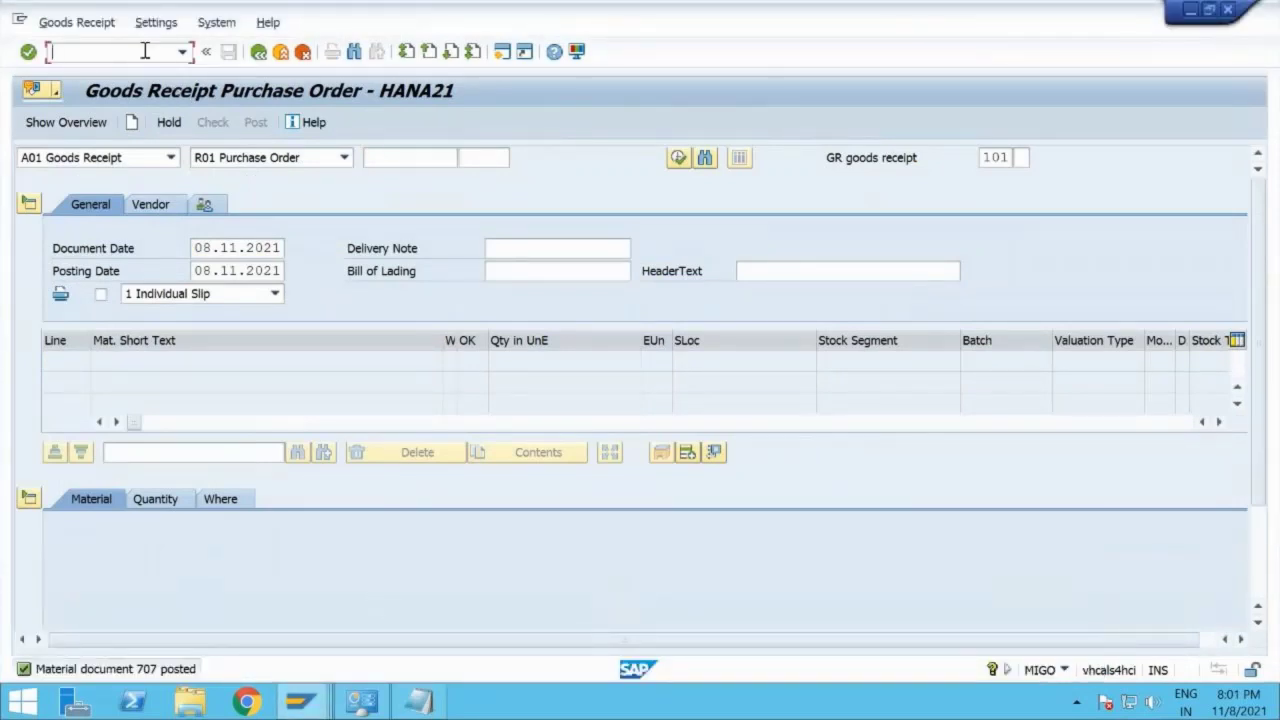
{"action": "type", "text": "/nco"}
{"action": "key", "text": "BackSpace"}
{"action": "key", "text": "BackSpace"}
{"action": "key", "text": "BackSpace"}
{"action": "key", "text": "BackSpace"}
Step: Change the goods movement to A07 Goods Issue with reference R08 Order and the copied production order number
{"action": "left_click", "coordinate": [133, 160]}
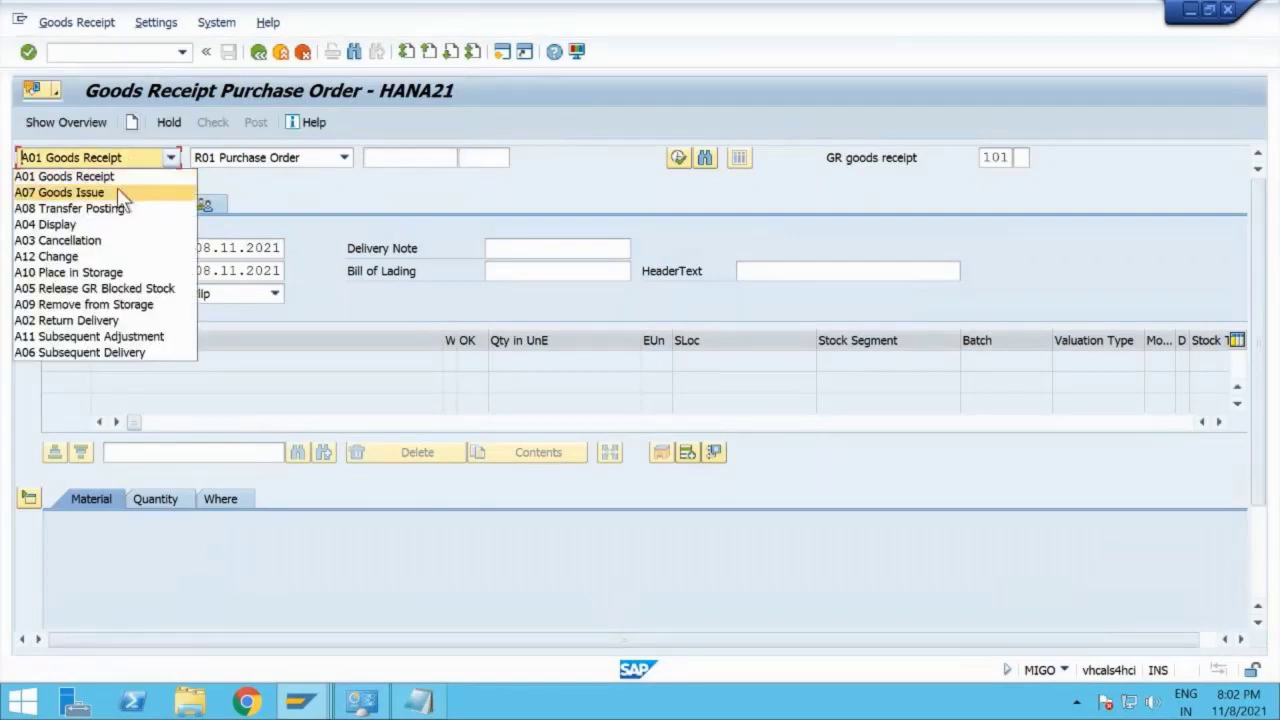
{"action": "left_click", "coordinate": [117, 190]}
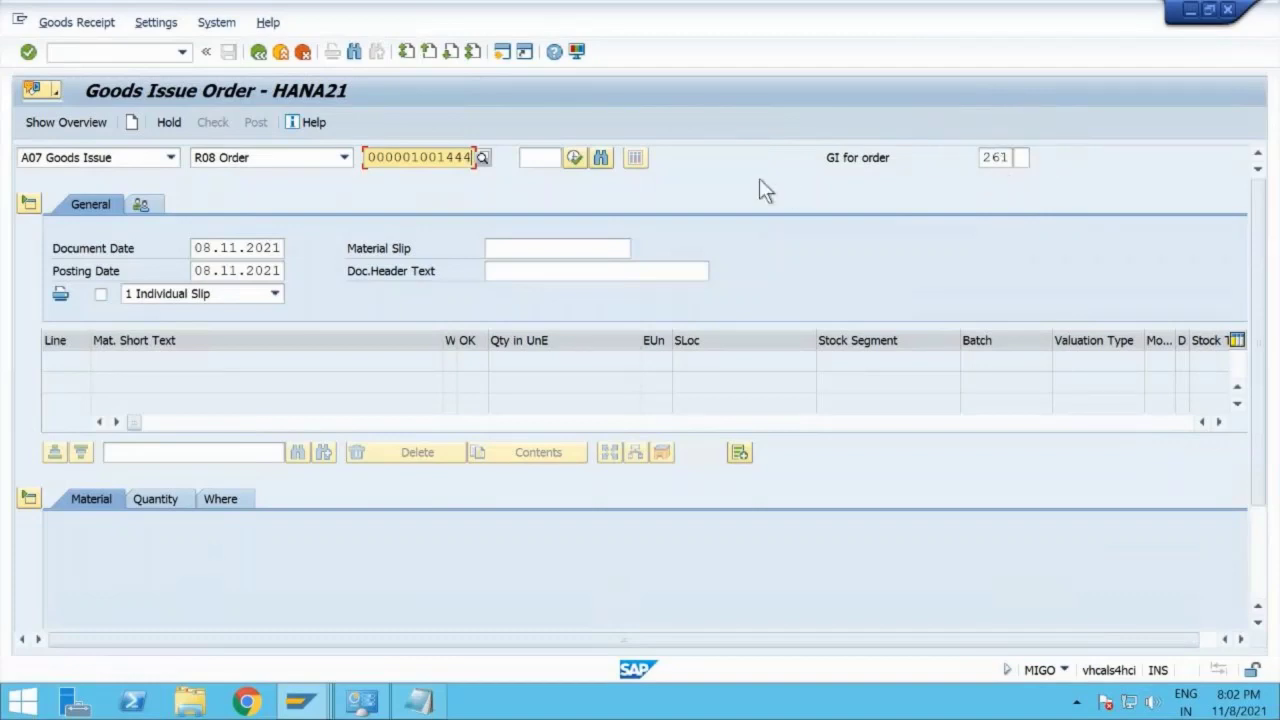
Step: Load the production order's components, mark the engine, tyres and windshield items as OK, and check the goods issue document
{"action": "key", "text": "Return"}
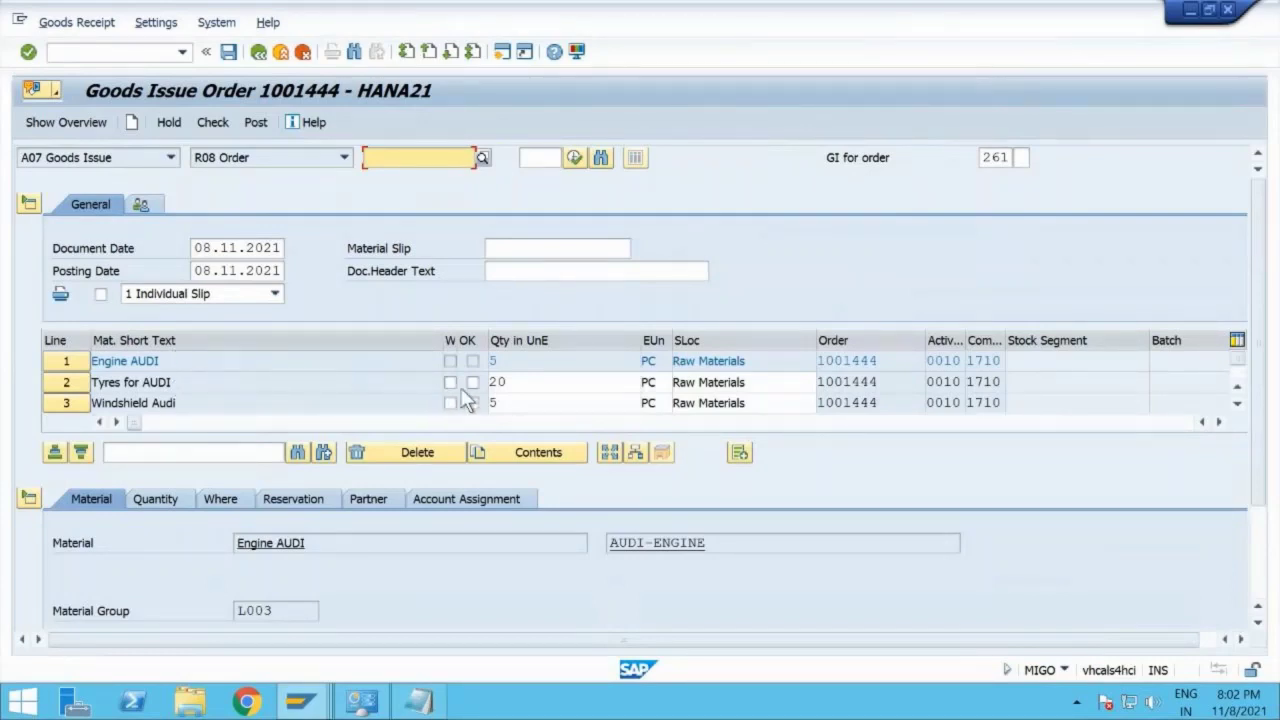
{"action": "scroll", "coordinate": [219, 557], "scroll_direction": "down", "scroll_amount": 3}
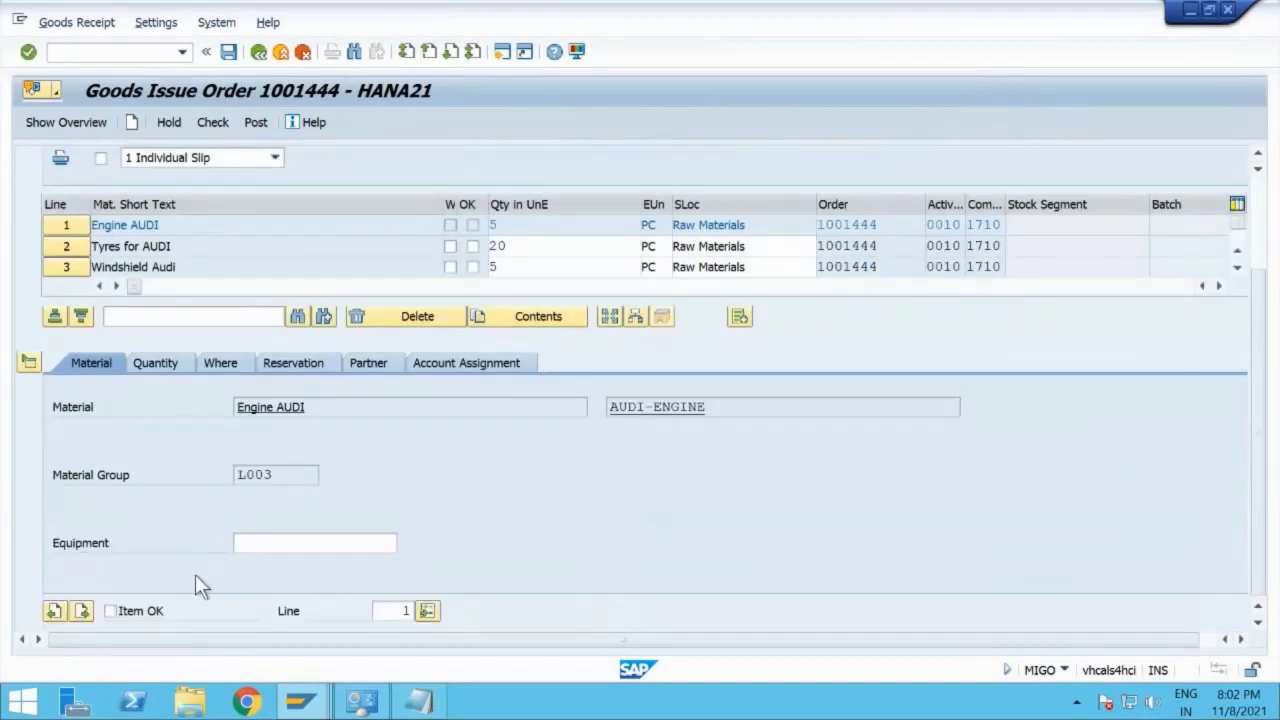
{"action": "left_click", "coordinate": [474, 247]}
{"action": "left_click", "coordinate": [474, 267]}
{"action": "left_click", "coordinate": [207, 121]}
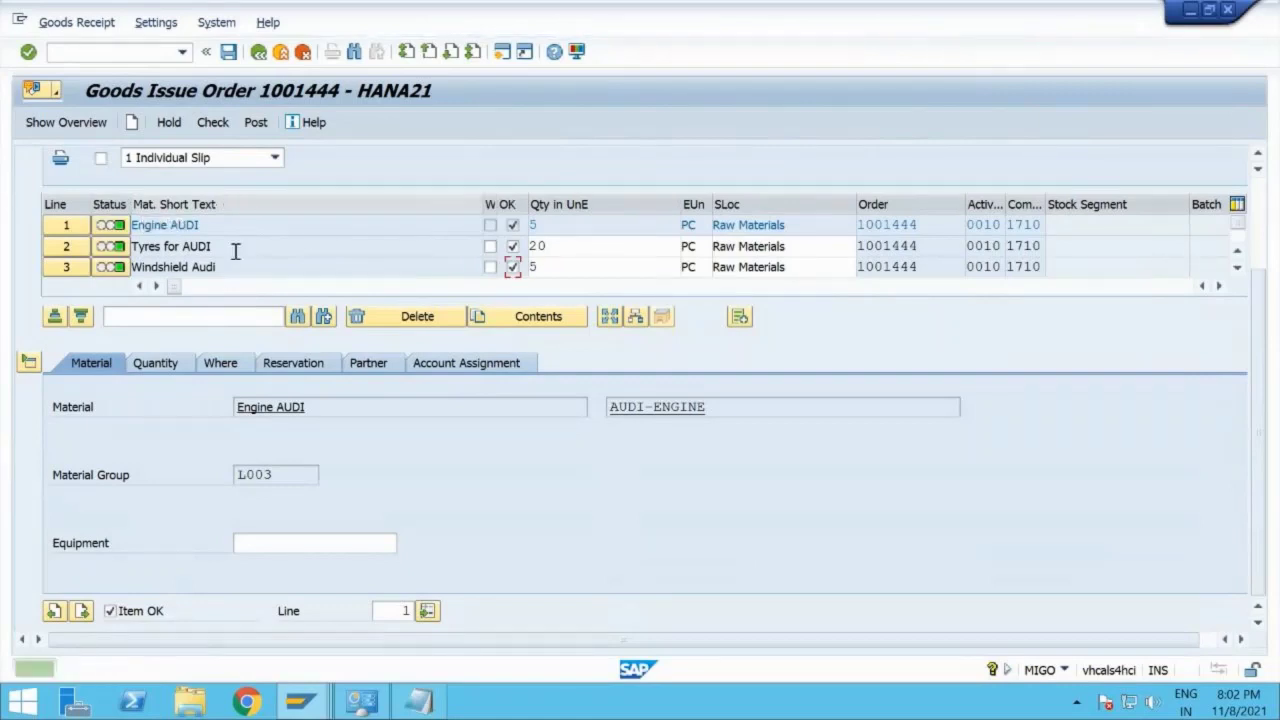
Step: Review the engine item's location and quantity details, and post the goods issue
{"action": "left_click", "coordinate": [240, 366]}
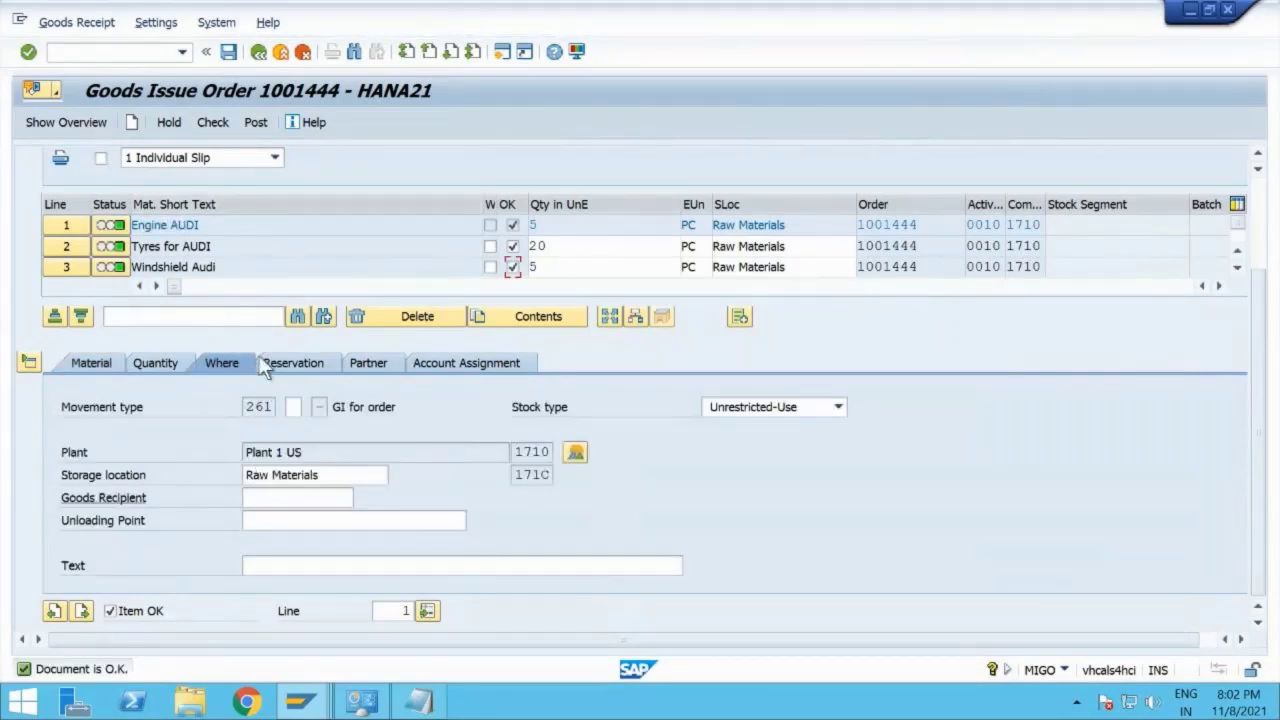
{"action": "left_click", "coordinate": [168, 366]}
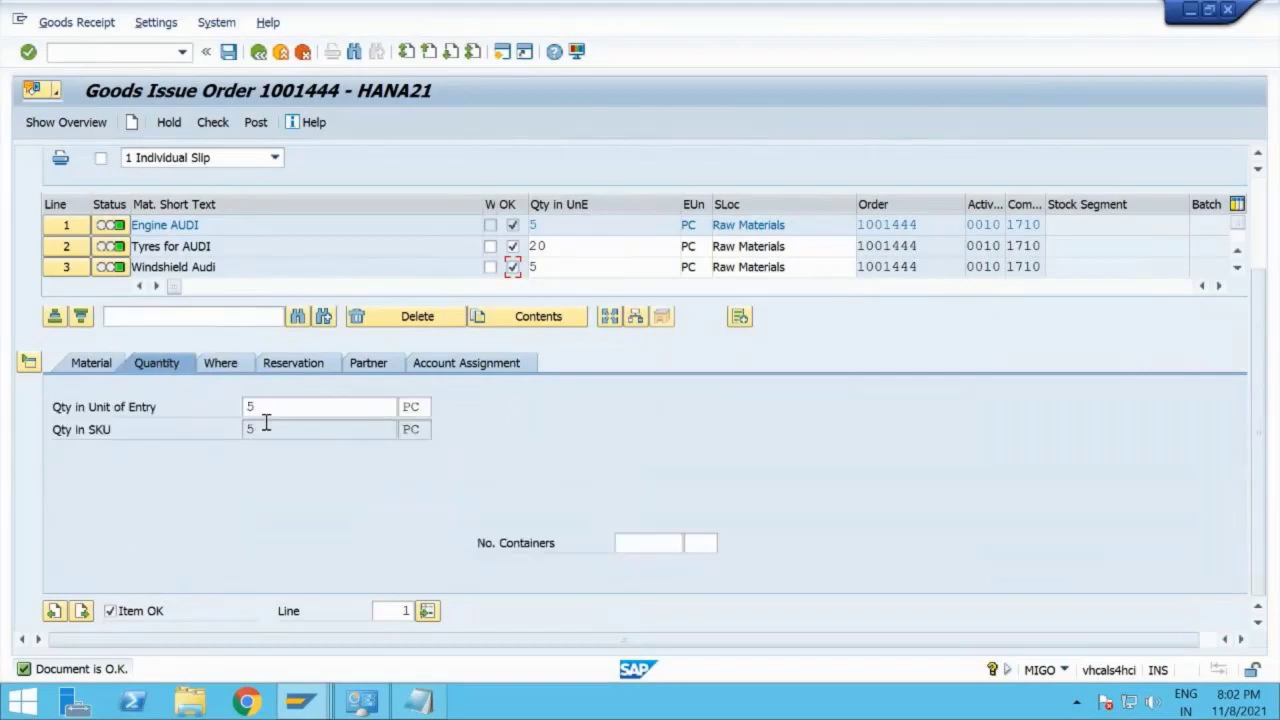
{"action": "left_click", "coordinate": [264, 132]}
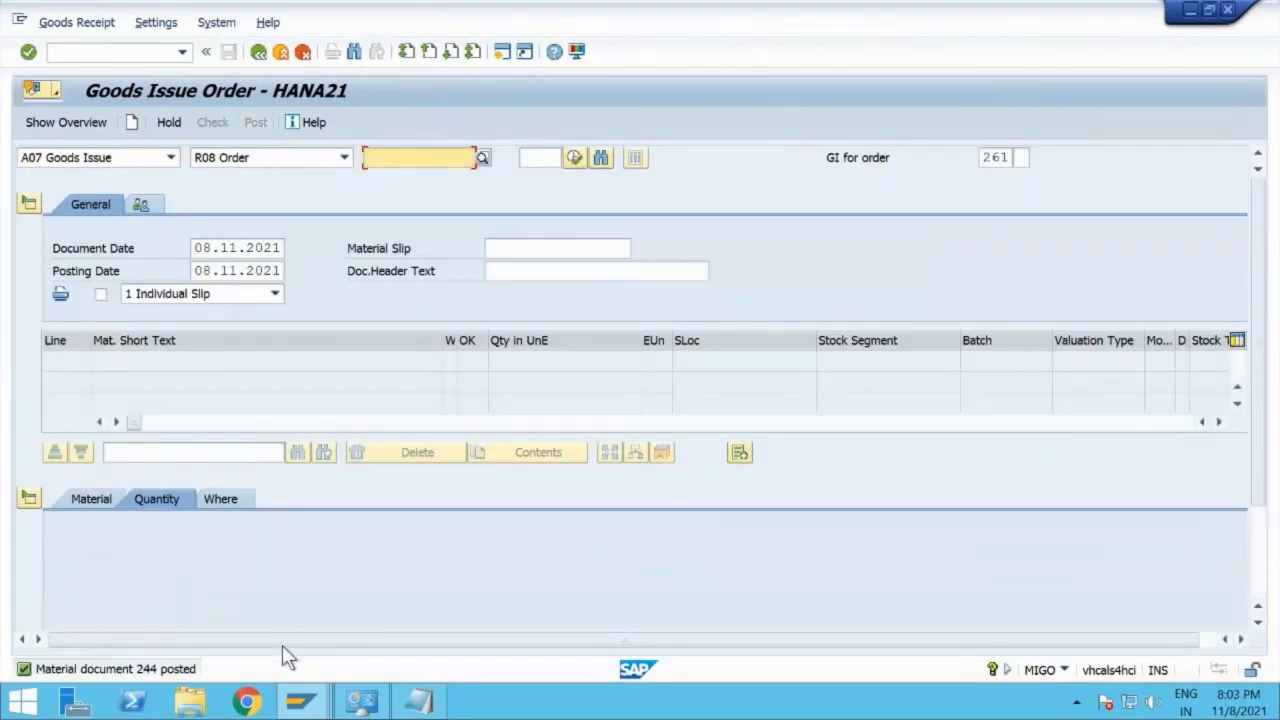
{"action": "key", "text": "BackSpace"}
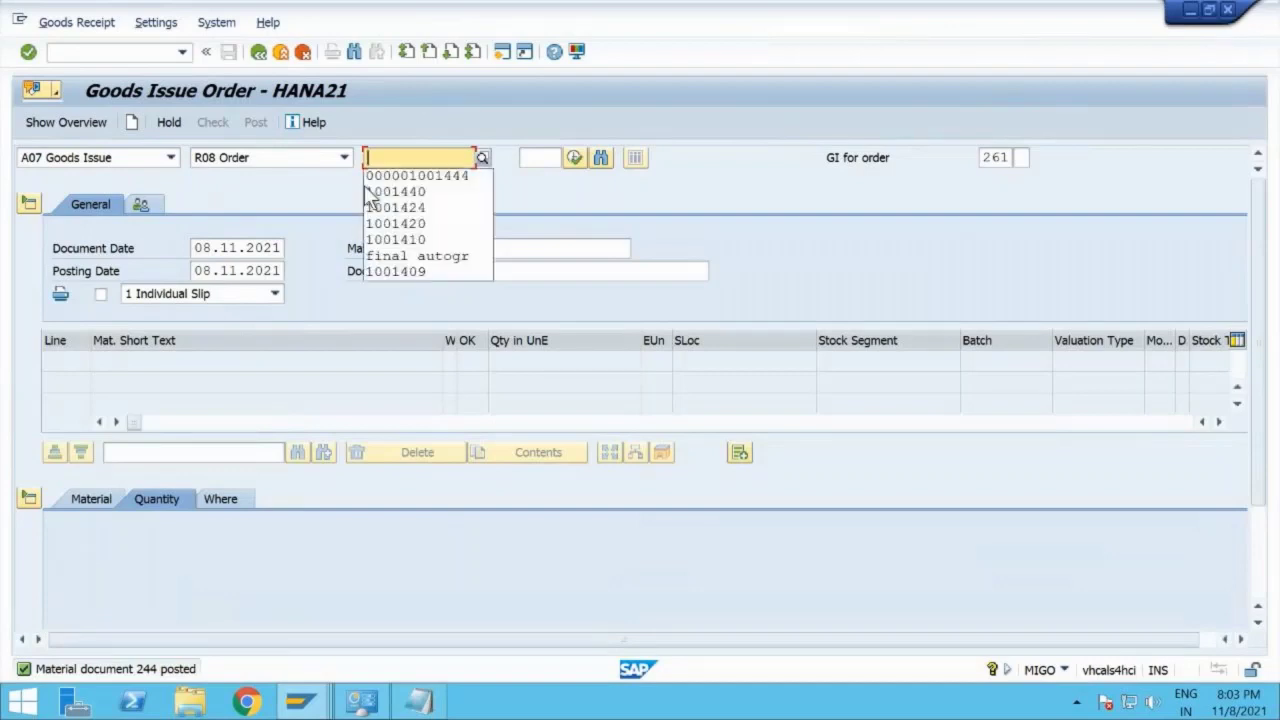
{"action": "key", "text": "Escape"}
{"action": "key", "text": "ctrl+v"}
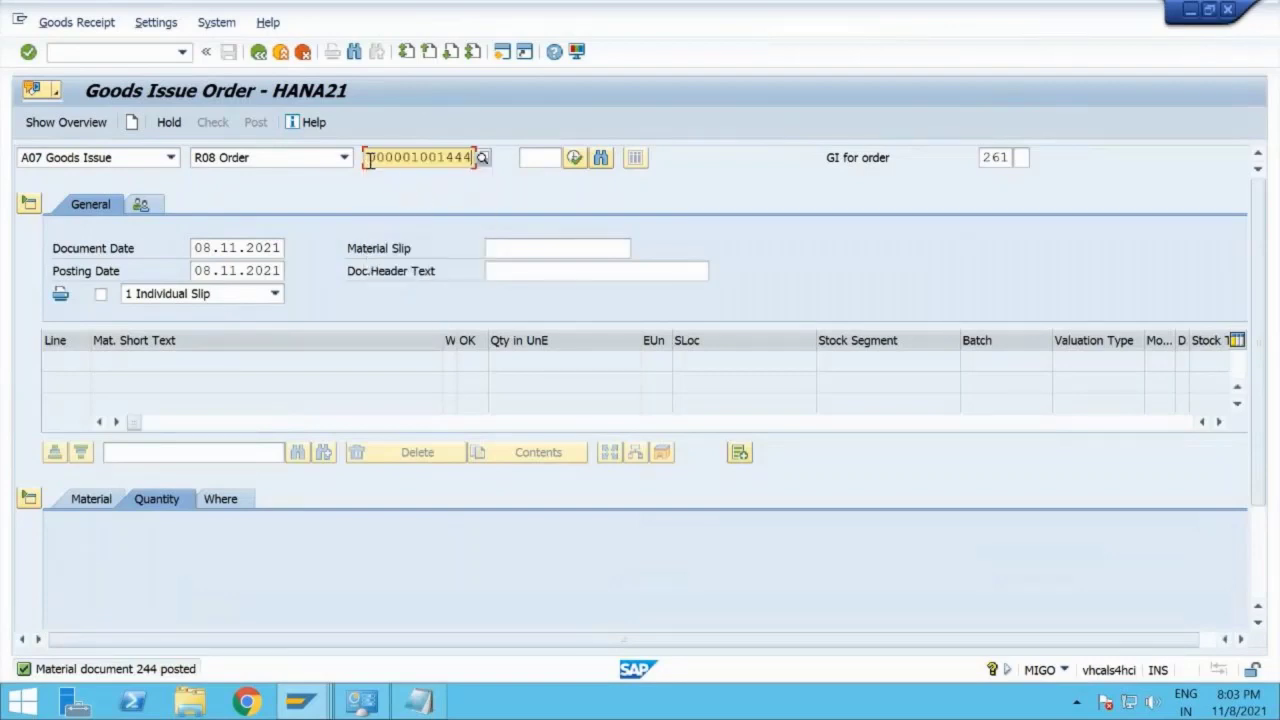
Step: Display the production order in transaction CO03 and check its GMPS status, delivered quantity and material
{"action": "left_click", "coordinate": [141, 55]}
{"action": "type", "text": "/nco"}
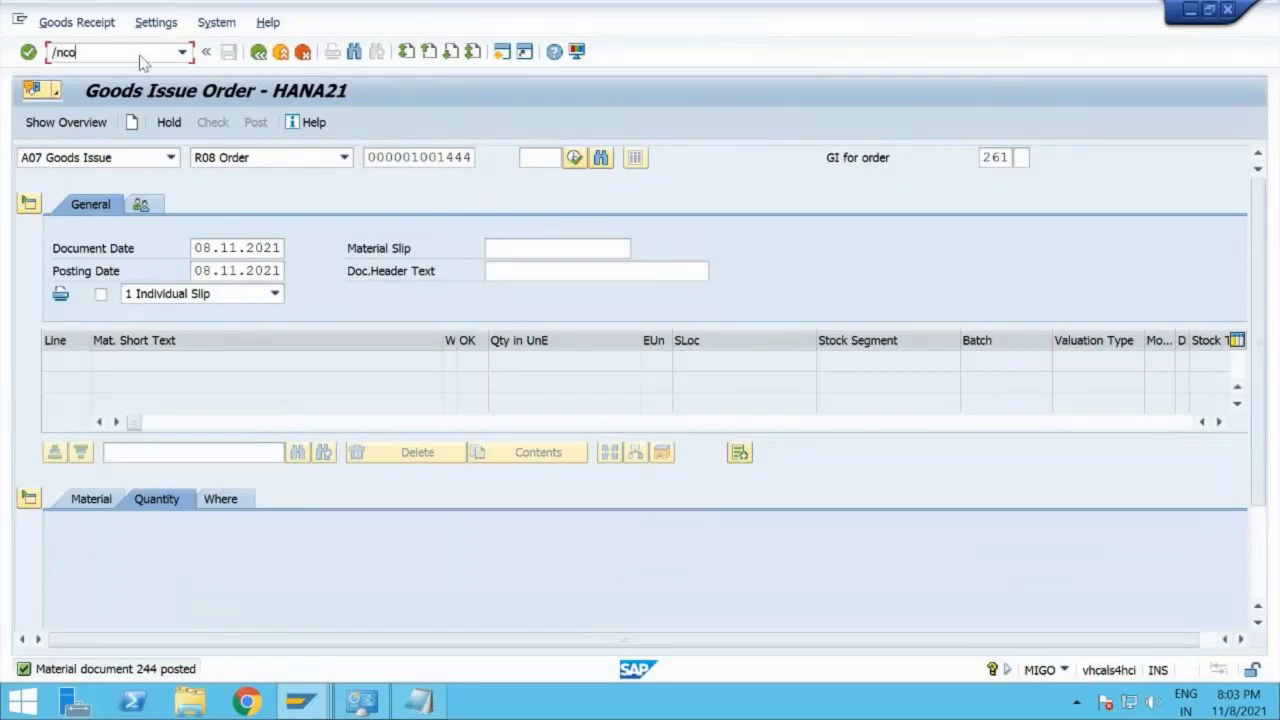
{"action": "type", "text": "03"}
{"action": "key", "text": "Return"}
{"action": "key", "text": "Return"}
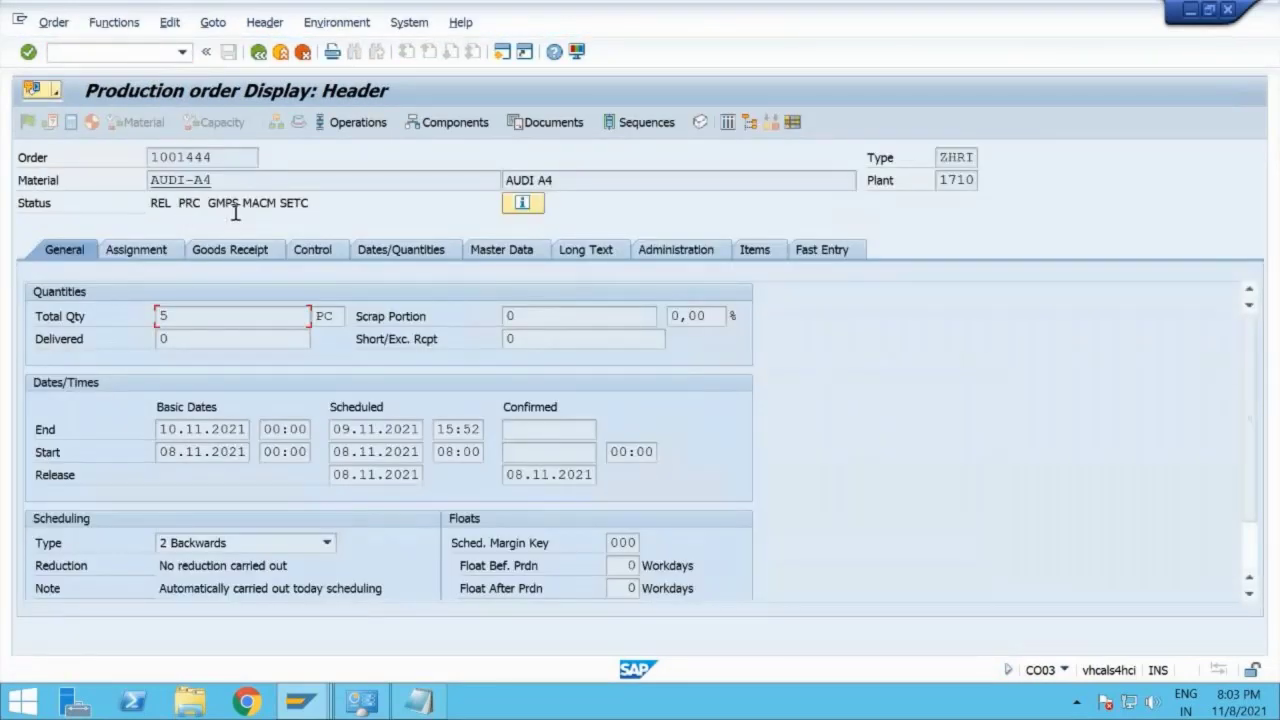
{"action": "left_click_drag", "start_coordinate": [242, 208], "coordinate": [212, 212]}
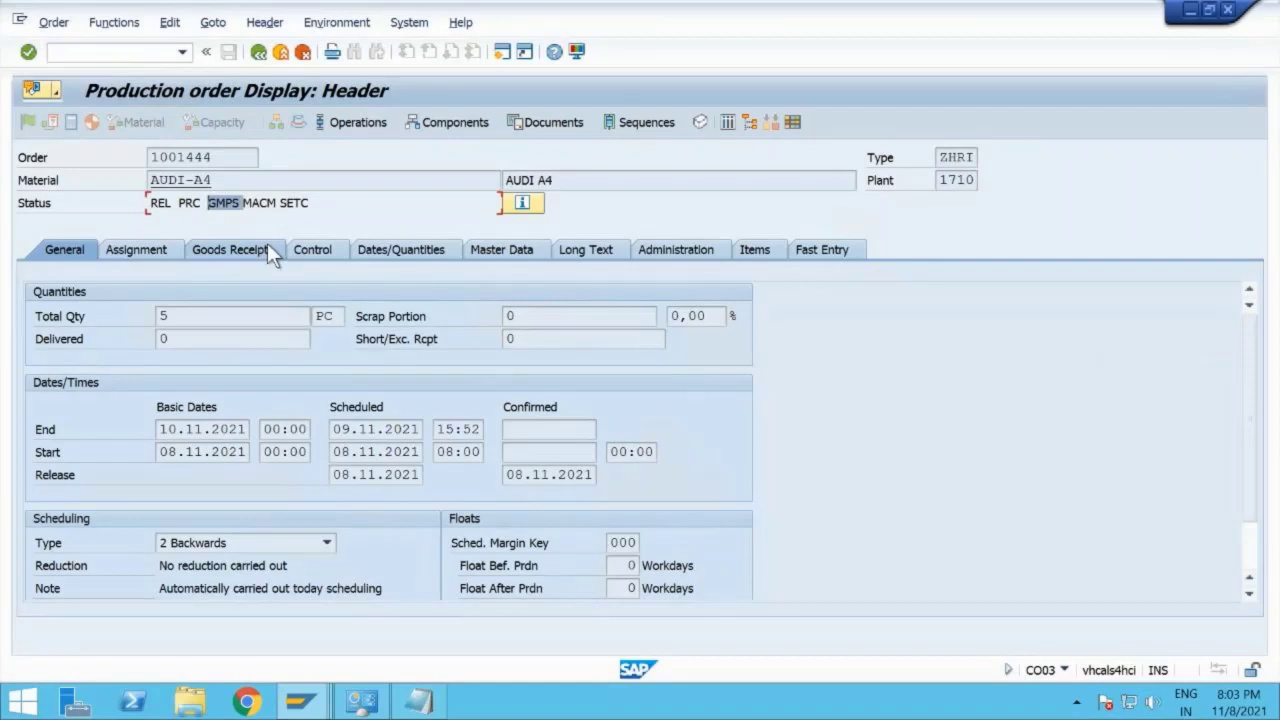
{"action": "left_click", "coordinate": [180, 339]}
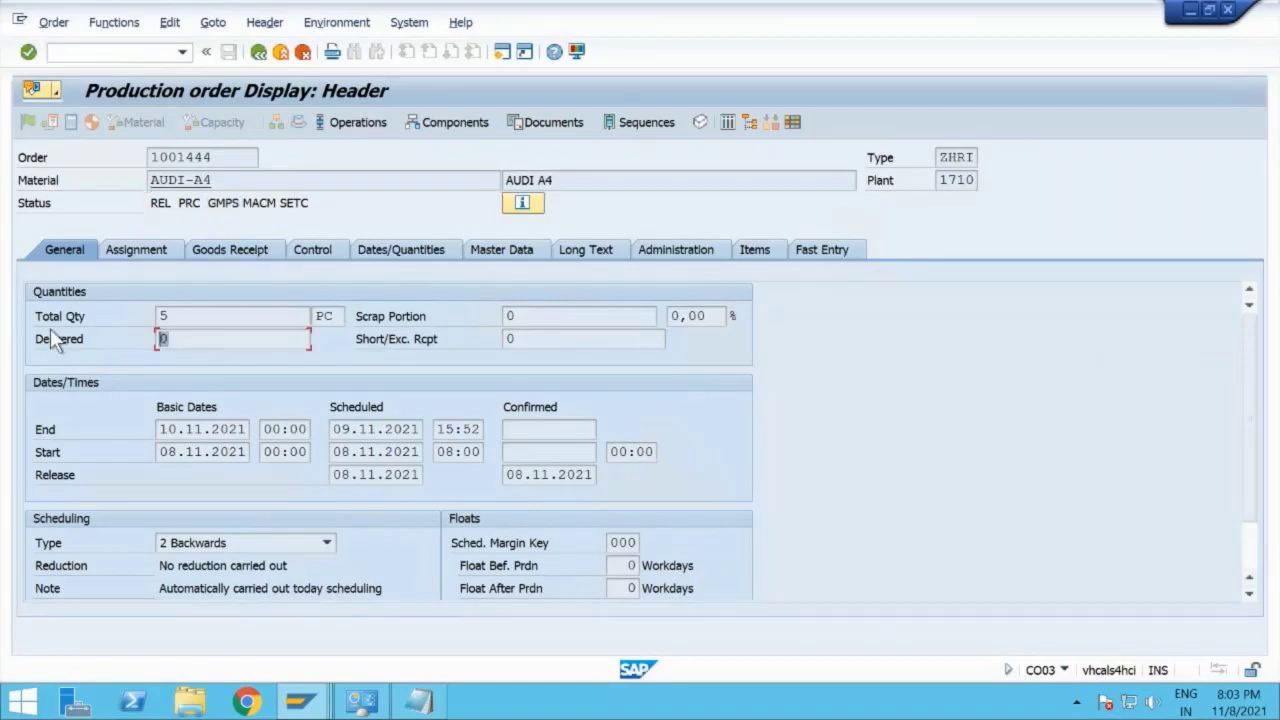
{"action": "left_click_drag", "start_coordinate": [212, 180], "coordinate": [140, 200]}
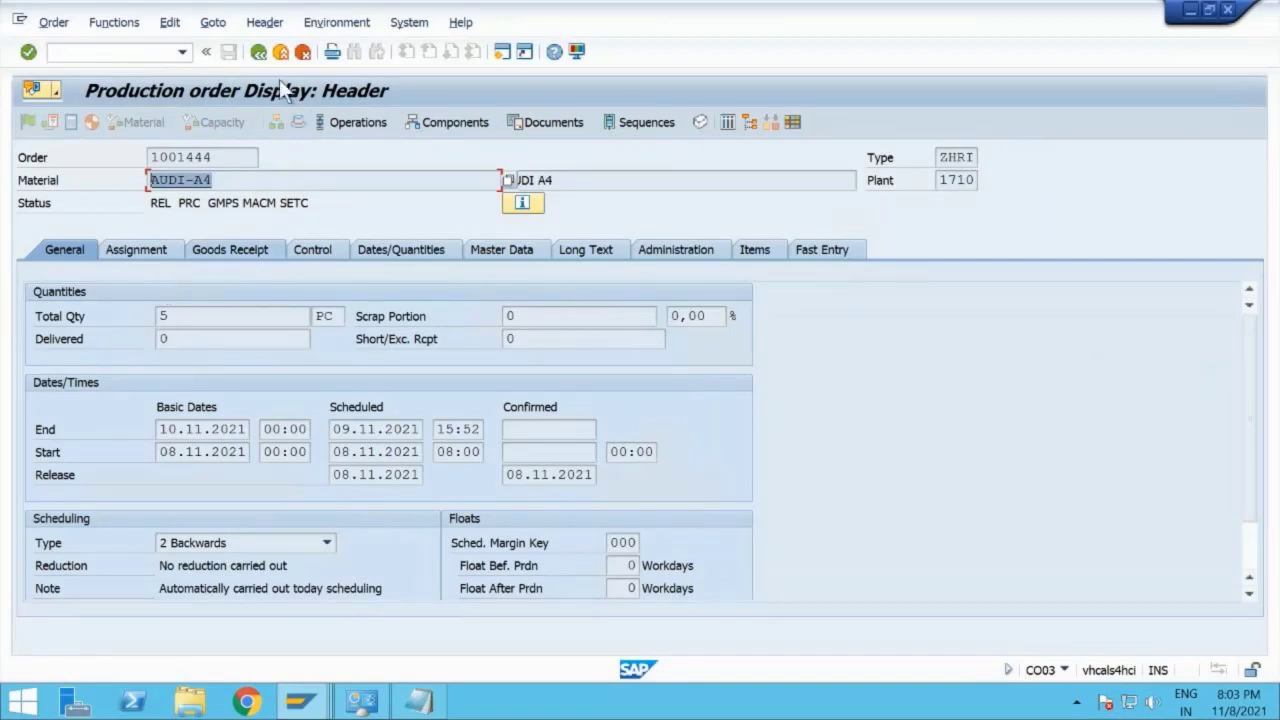
Step: Review the production order's documented goods movements and return to the order header
{"action": "left_click", "coordinate": [221, 28]}
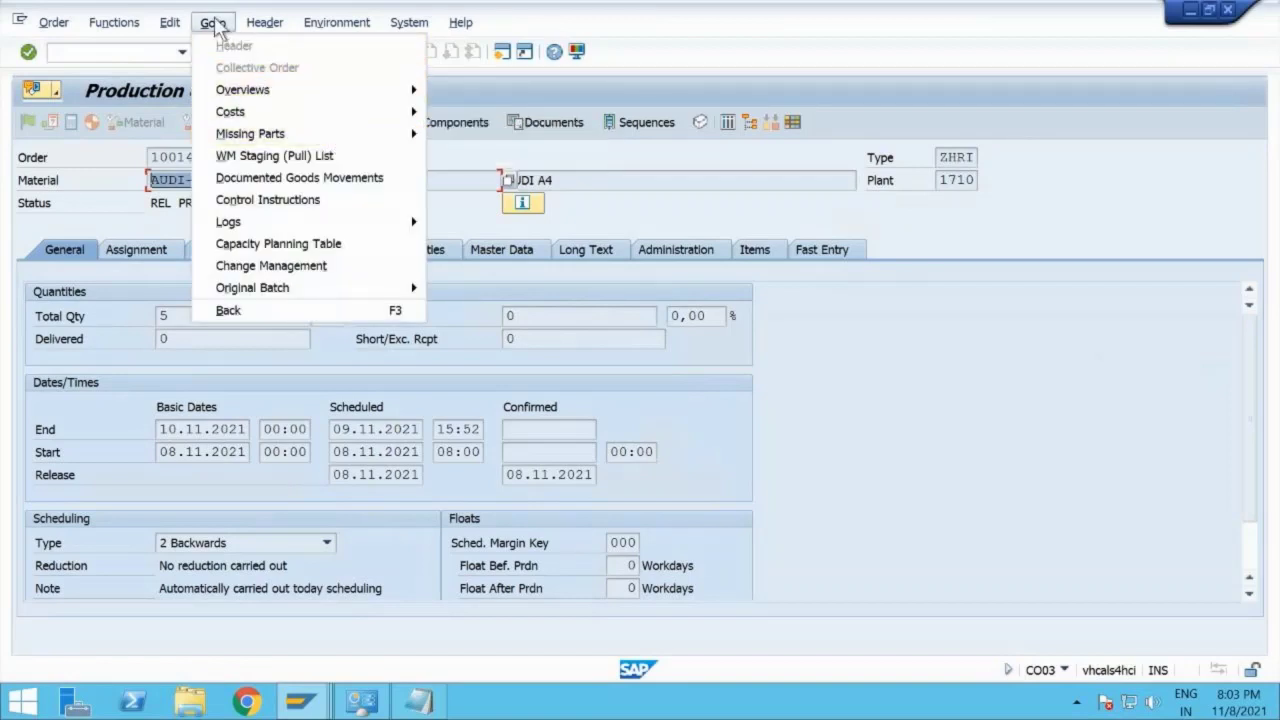
{"action": "left_click", "coordinate": [329, 182]}
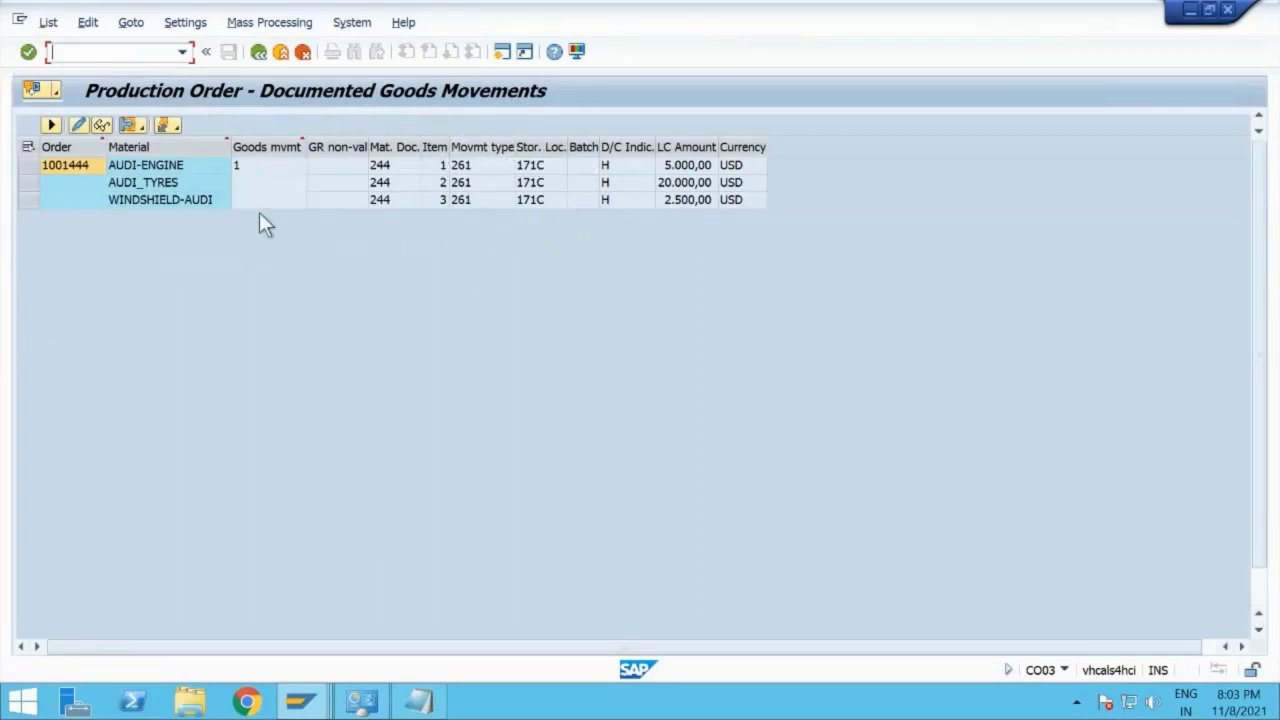
{"action": "left_click", "coordinate": [259, 52]}
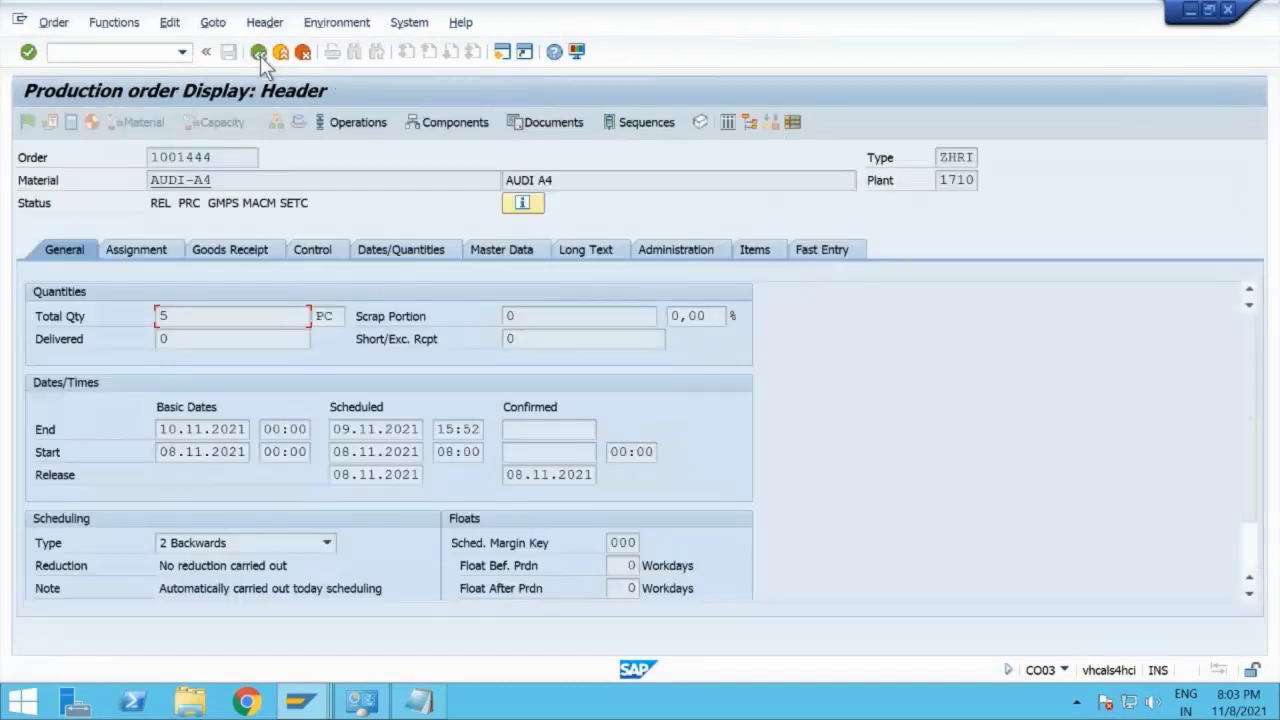
Step: Switch to the Goods Receipt Purchase Order session and start transaction MB51 there
{"action": "left_click", "coordinate": [300, 701]}
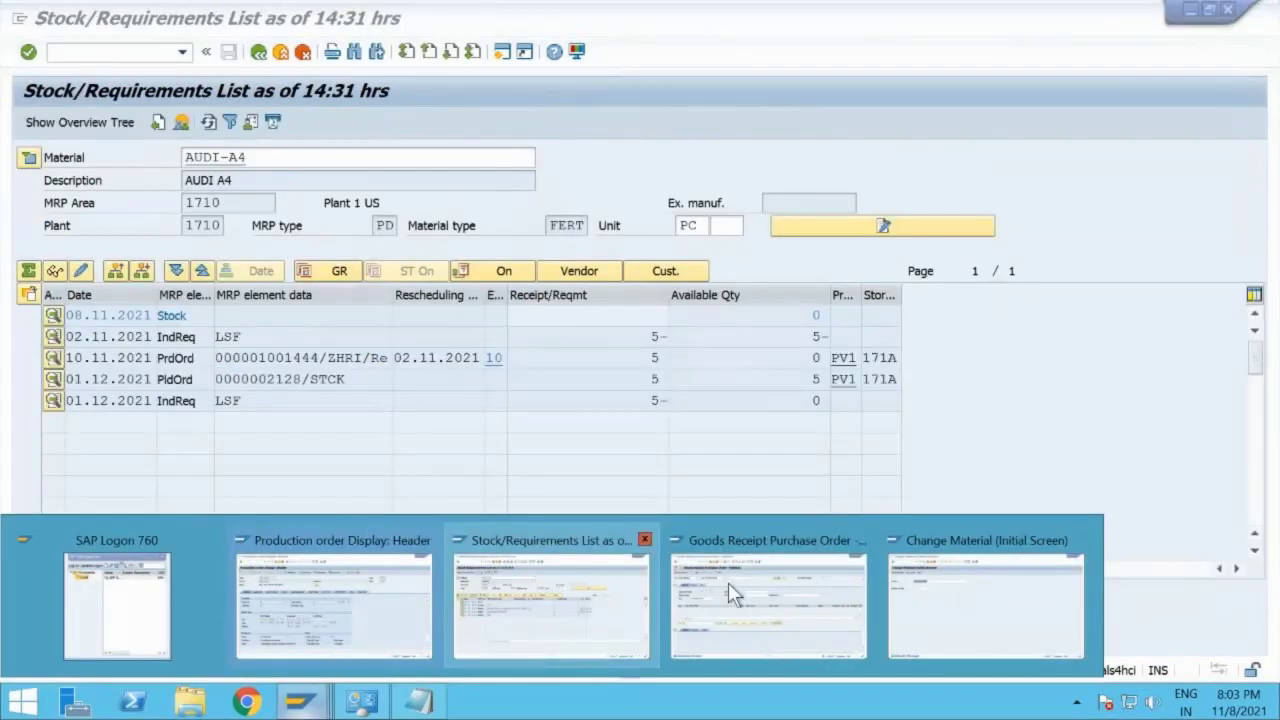
{"action": "left_click", "coordinate": [746, 592]}
{"action": "left_click", "coordinate": [150, 55]}
{"action": "type", "text": "/"}
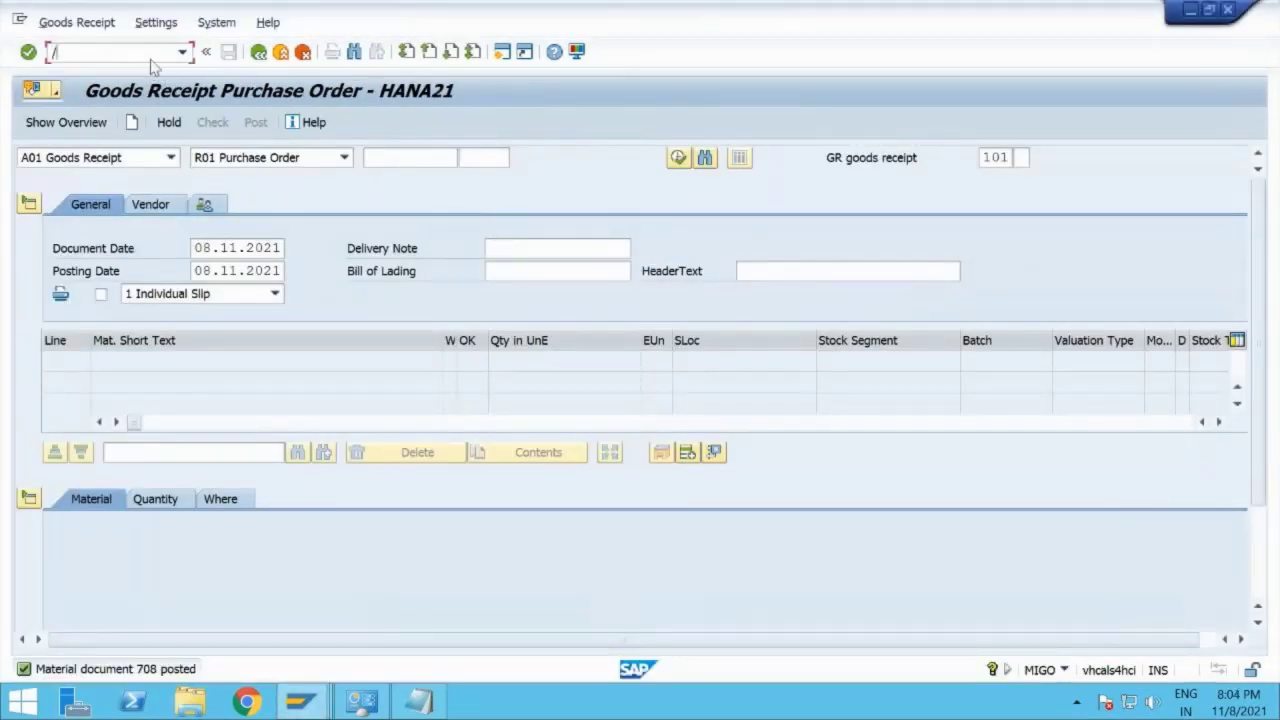
{"action": "type", "text": "nmb51"}
{"action": "key", "text": "Return"}
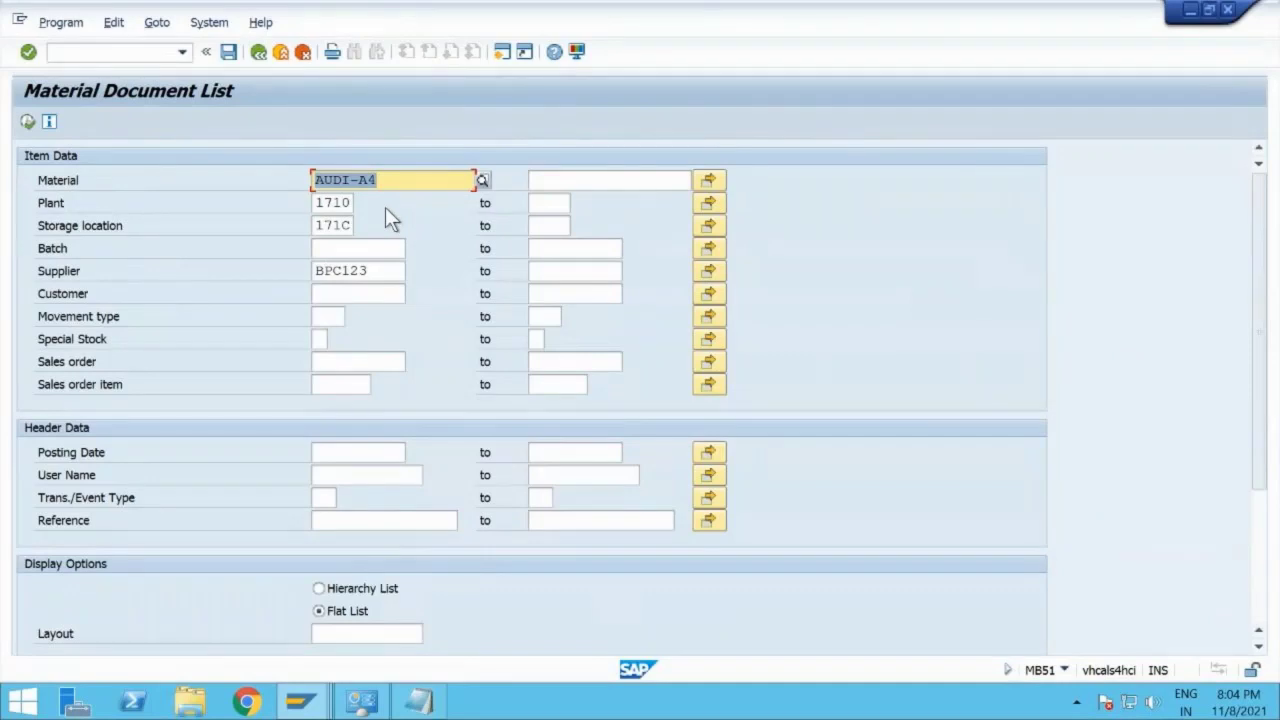
Step: Clear the material, plant, storage location and supplier from the material document selection criteria
{"action": "key", "text": "Delete"}
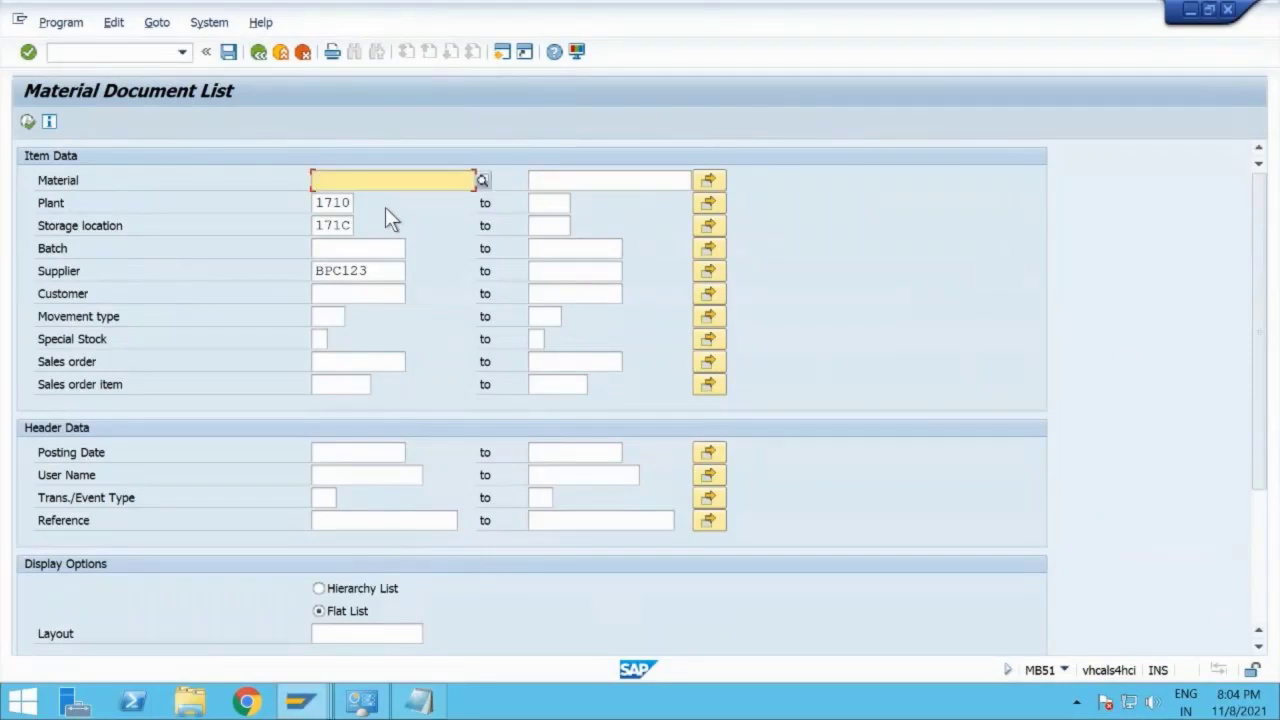
{"action": "double_click", "coordinate": [322, 202]}
{"action": "key", "text": "Delete"}
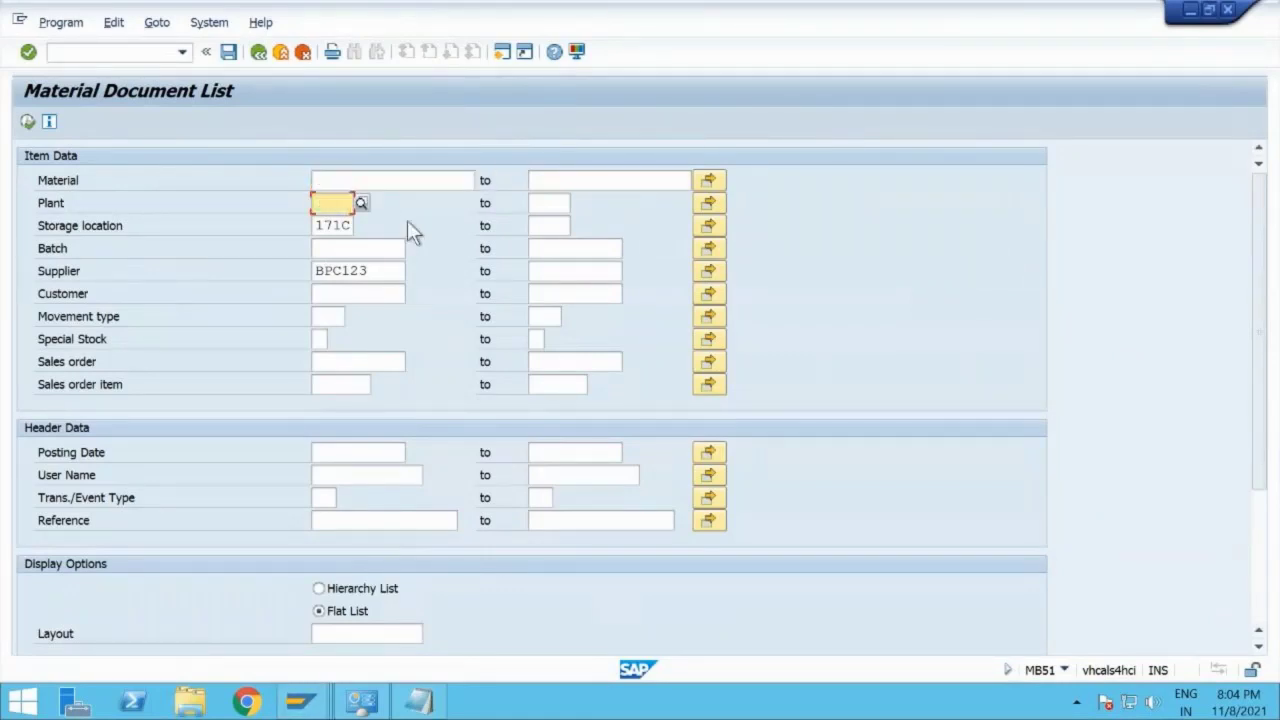
{"action": "double_click", "coordinate": [321, 225]}
{"action": "key", "text": "Delete"}
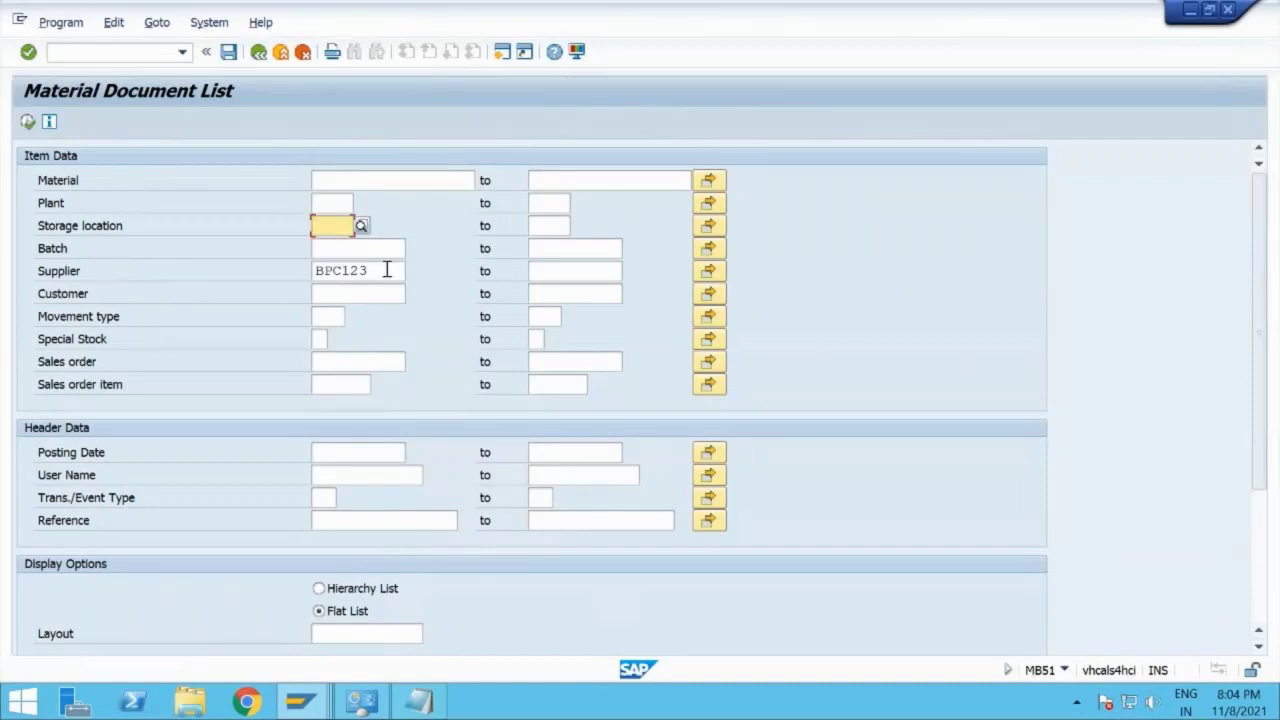
{"action": "double_click", "coordinate": [386, 270]}
{"action": "key", "text": "Delete"}
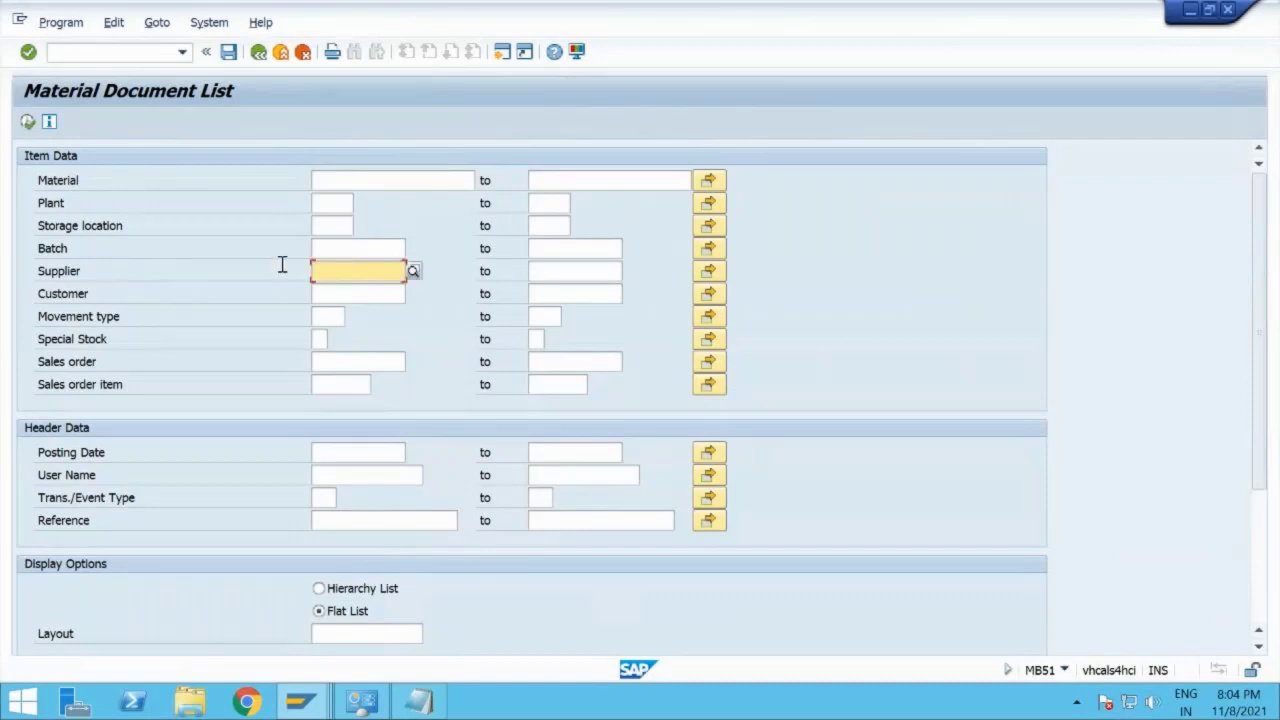
Step: Run the material document list for movement type 261 with posting date 08.11.2021
{"action": "left_click", "coordinate": [331, 314]}
{"action": "type", "text": "261"}
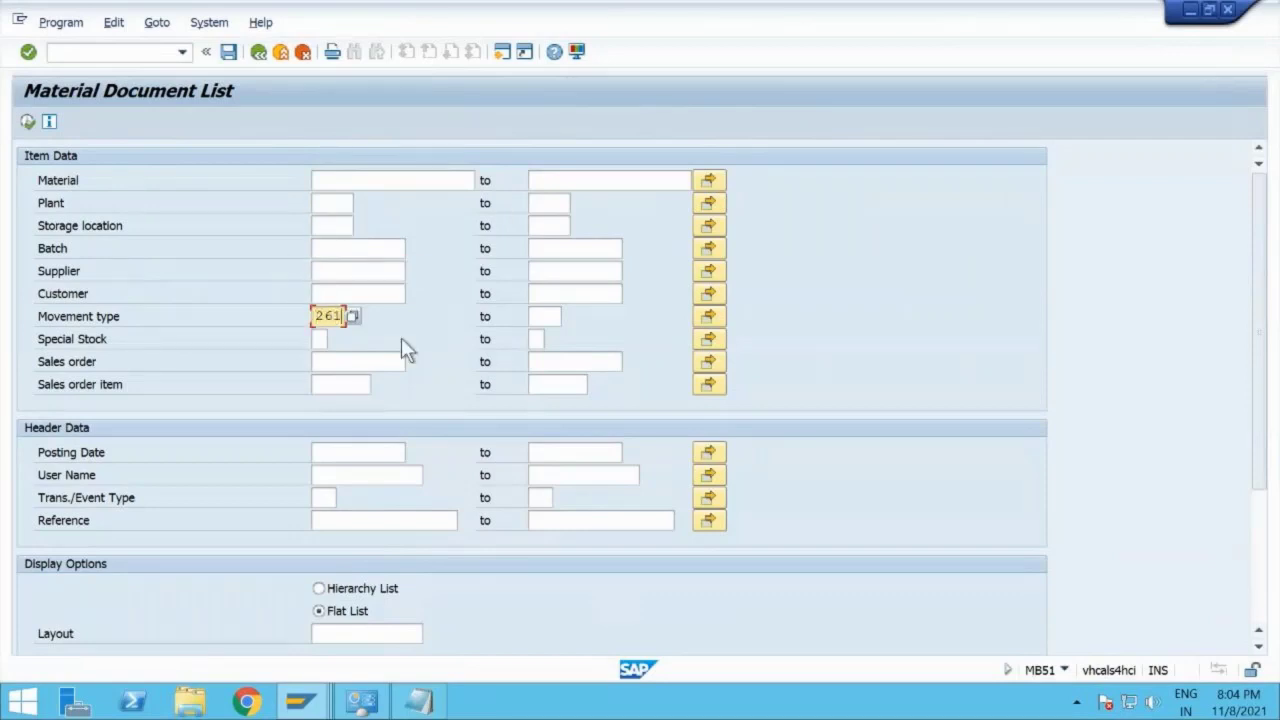
{"action": "left_click", "coordinate": [380, 450]}
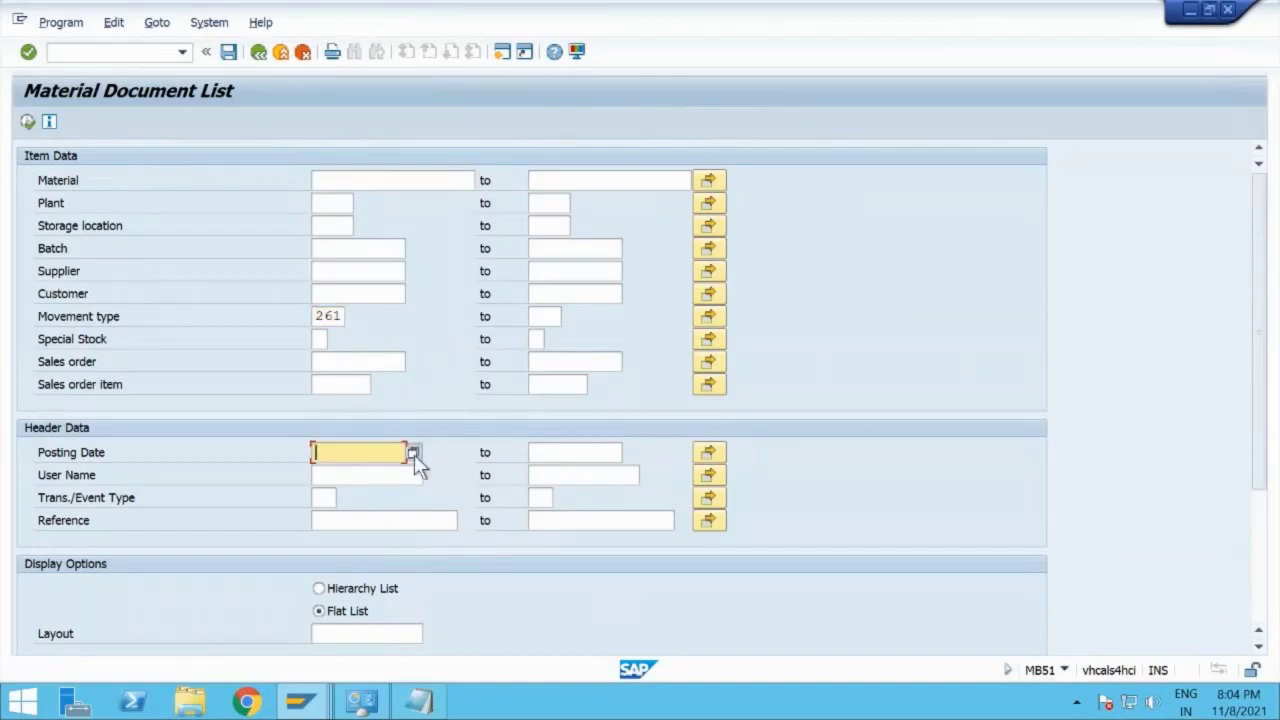
{"action": "key", "text": "F8"}
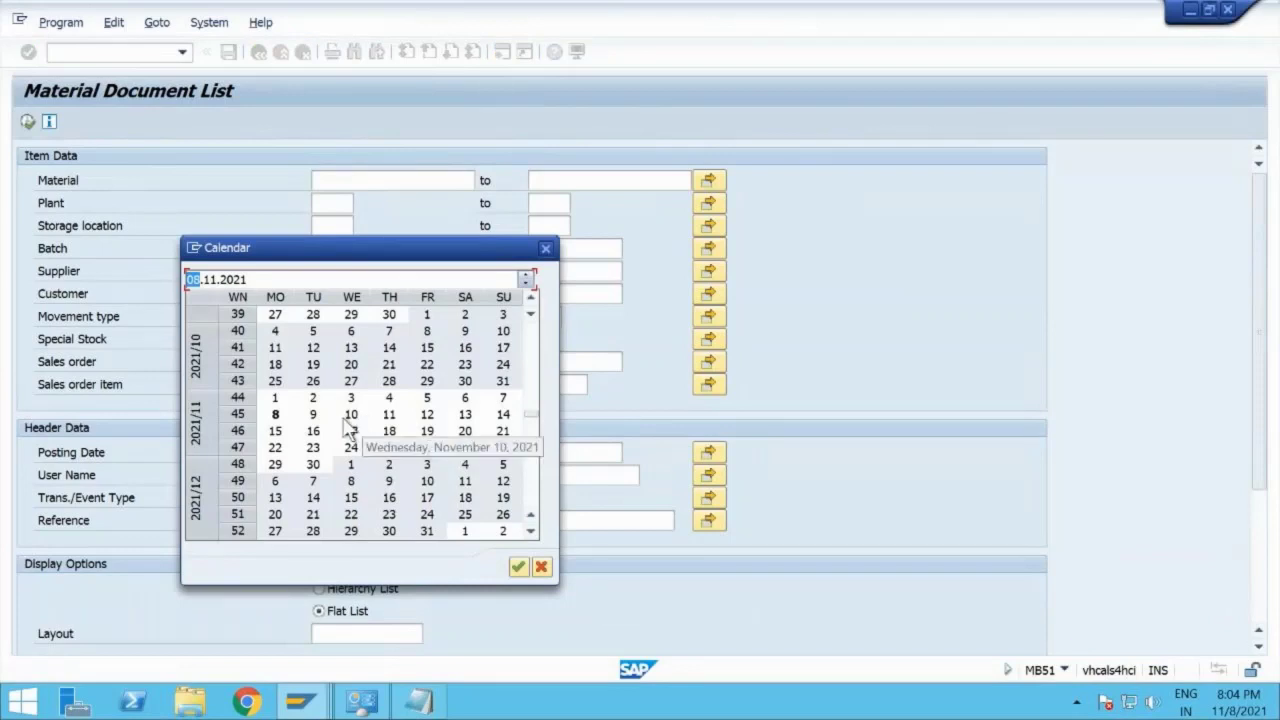
{"action": "double_click", "coordinate": [276, 414]}
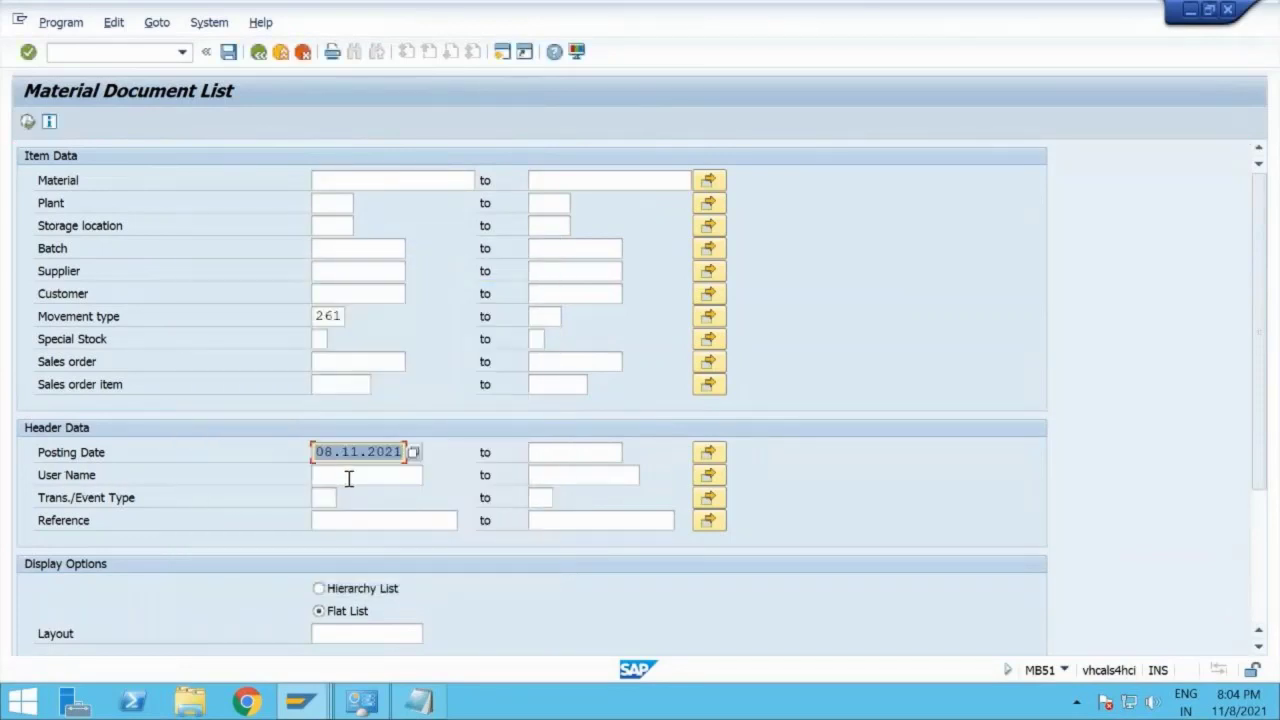
{"action": "left_click", "coordinate": [27, 122]}
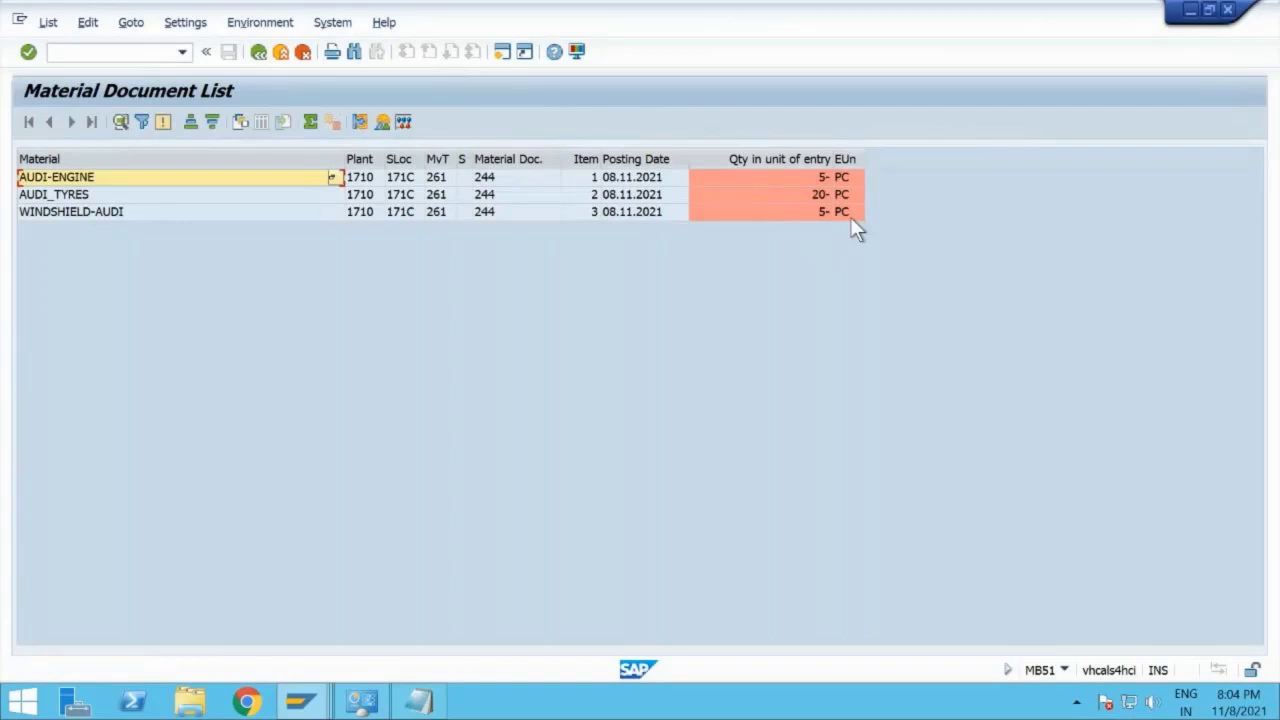
Step: Open the AUDI-ENGINE line's material document and examine who entered it and its transaction code
{"action": "double_click", "coordinate": [505, 176]}
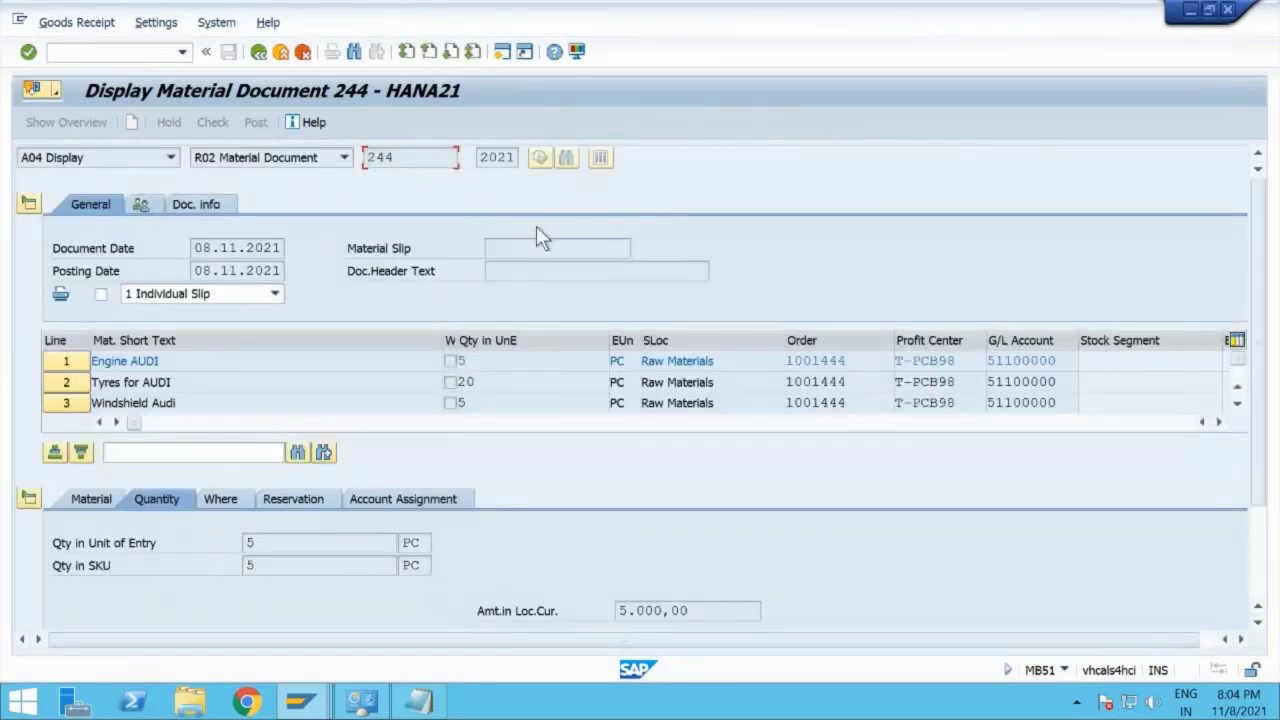
{"action": "left_click", "coordinate": [198, 204]}
{"action": "left_click_drag", "start_coordinate": [266, 250], "coordinate": [148, 258]}
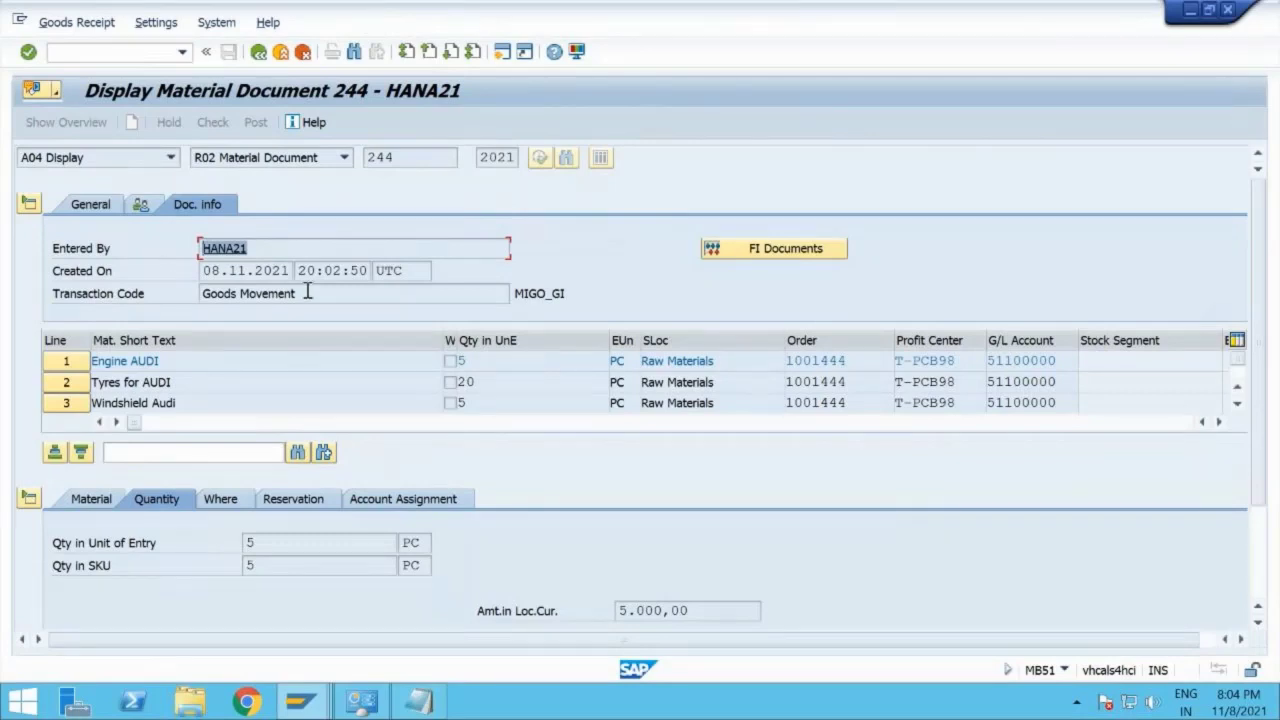
{"action": "left_click_drag", "start_coordinate": [312, 293], "coordinate": [172, 302]}
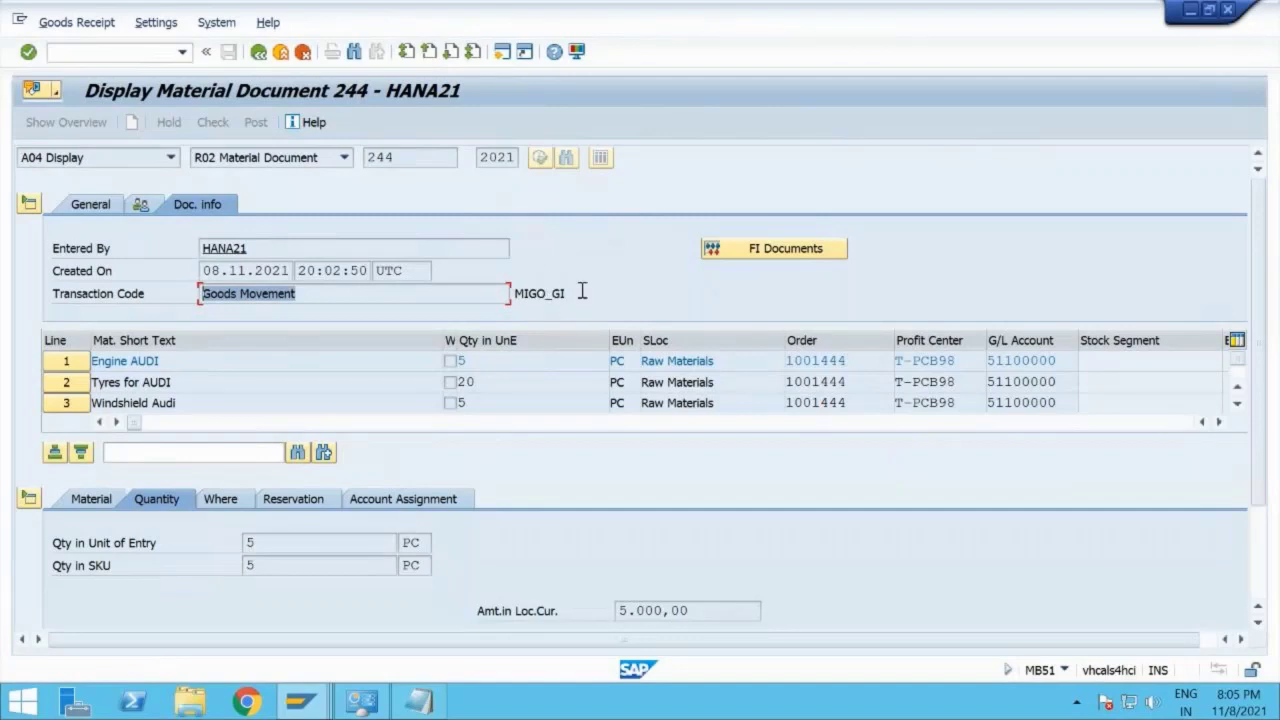
Step: Examine the engine item's movement type and storage location, reservation, and account assignment in the material document
{"action": "left_click", "coordinate": [229, 505]}
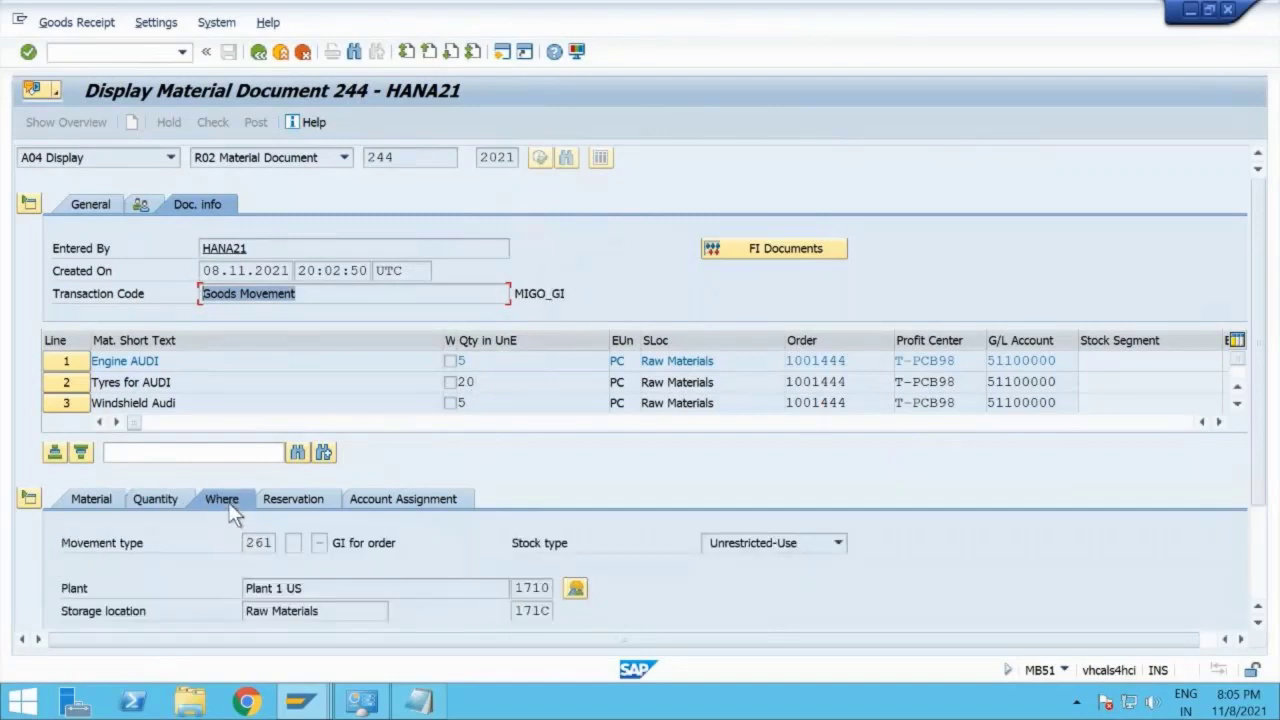
{"action": "left_click", "coordinate": [293, 505]}
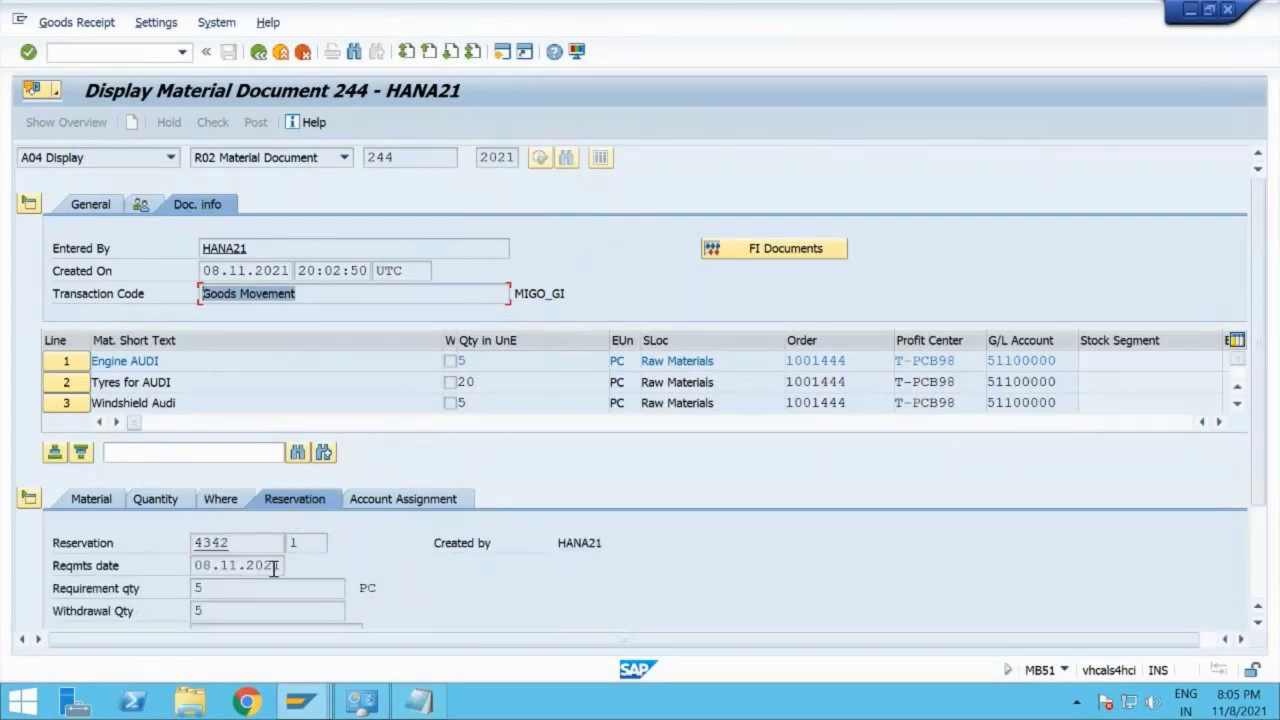
{"action": "left_click", "coordinate": [410, 505]}
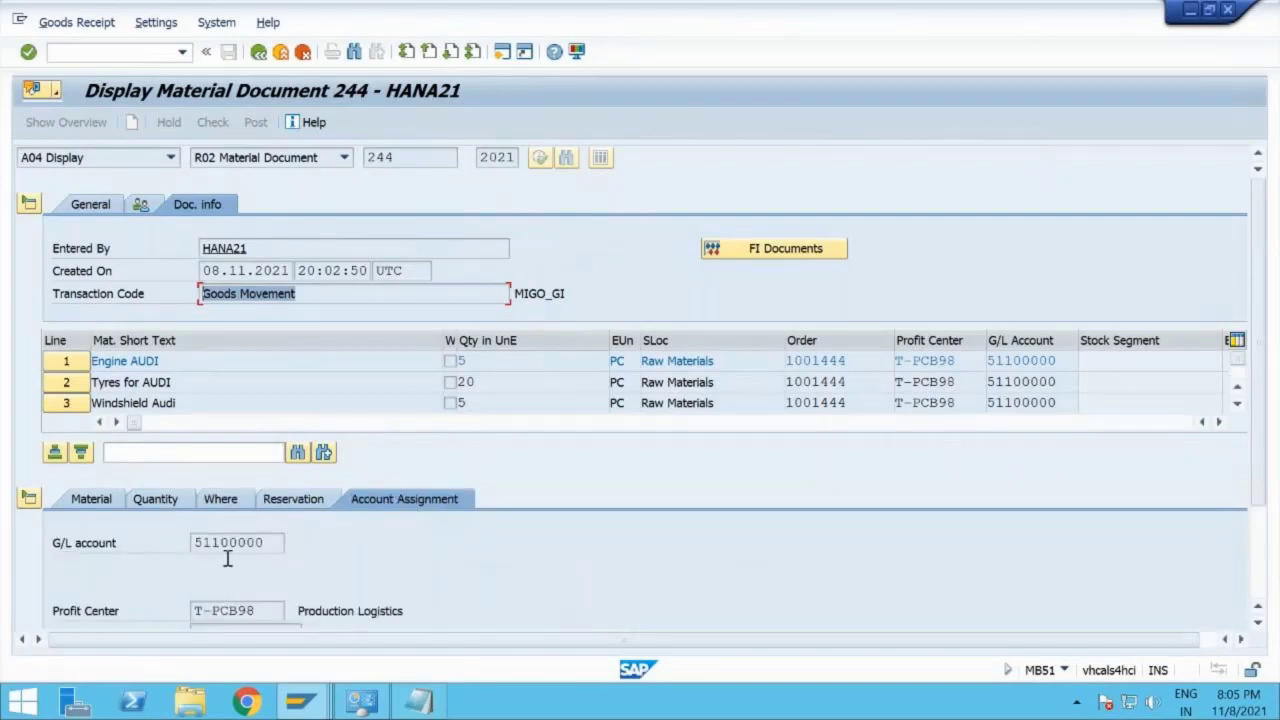
{"action": "scroll", "coordinate": [221, 578], "scroll_direction": "down", "scroll_amount": 3}
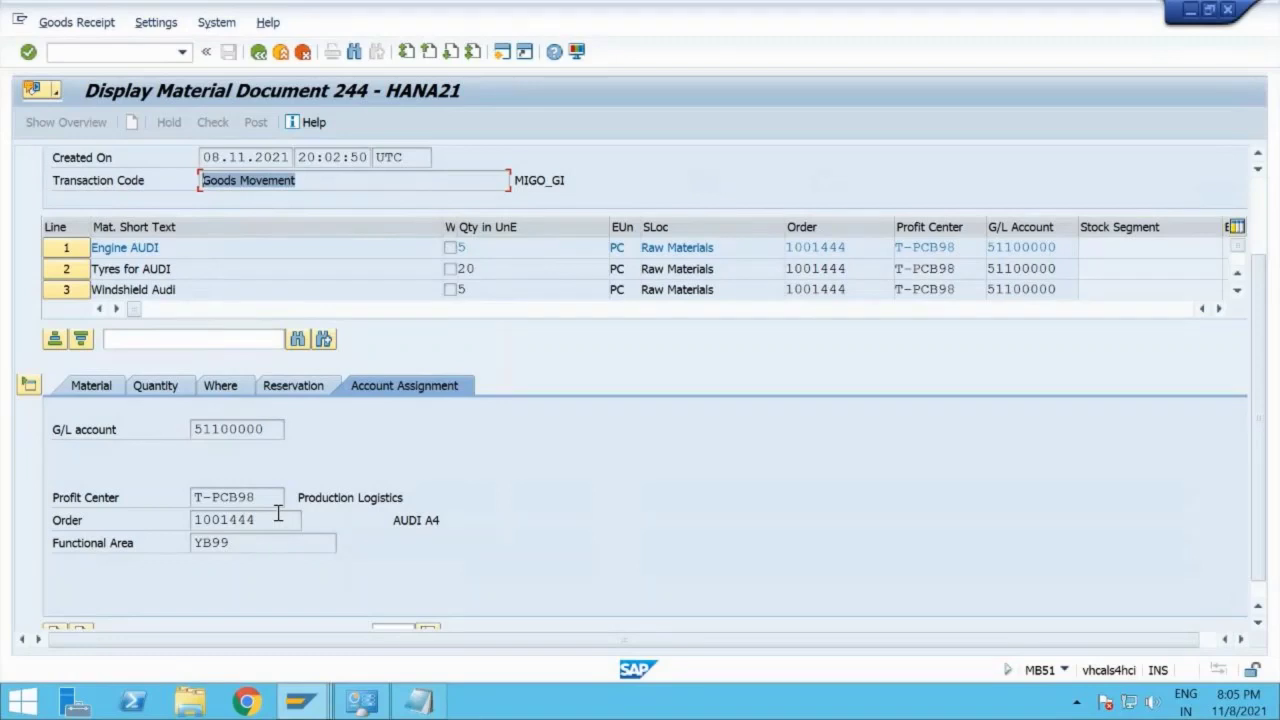
Step: Return to the selection criteria and run the material document list for movement type 101 with posting date 08.11.2021
{"action": "scroll", "coordinate": [277, 513], "scroll_direction": "up", "scroll_amount": 3}
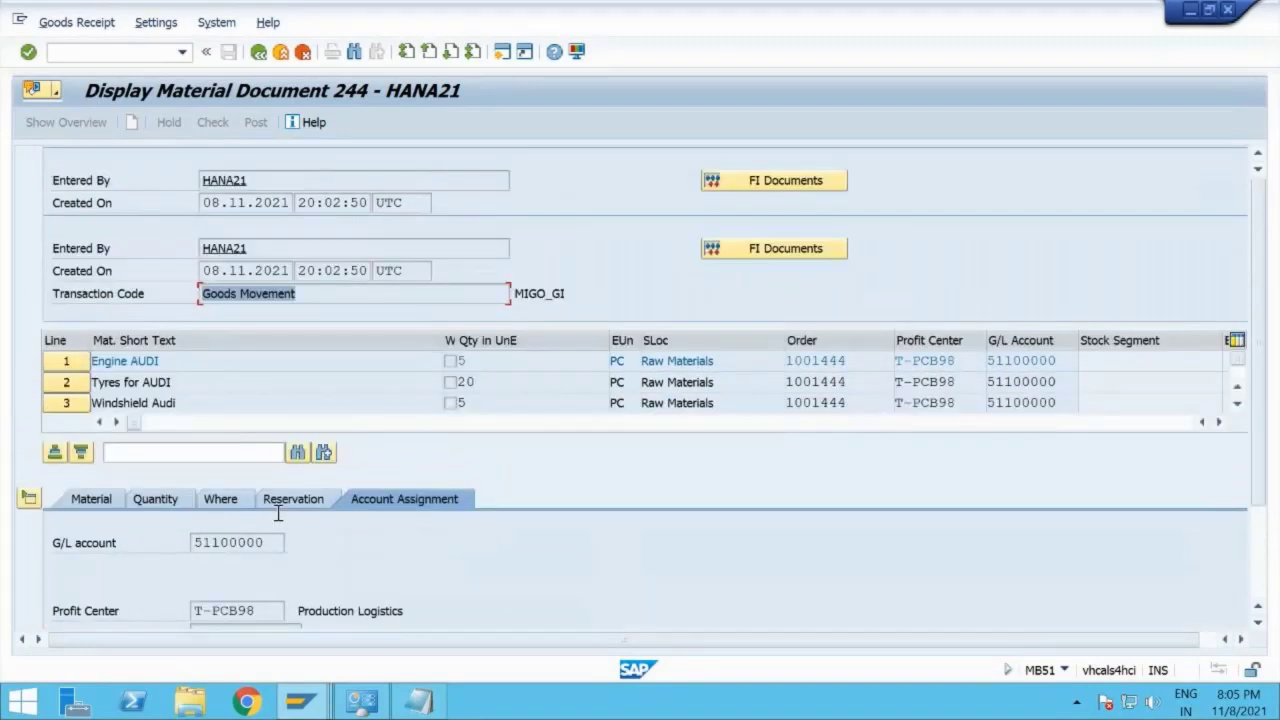
{"action": "left_click", "coordinate": [257, 55]}
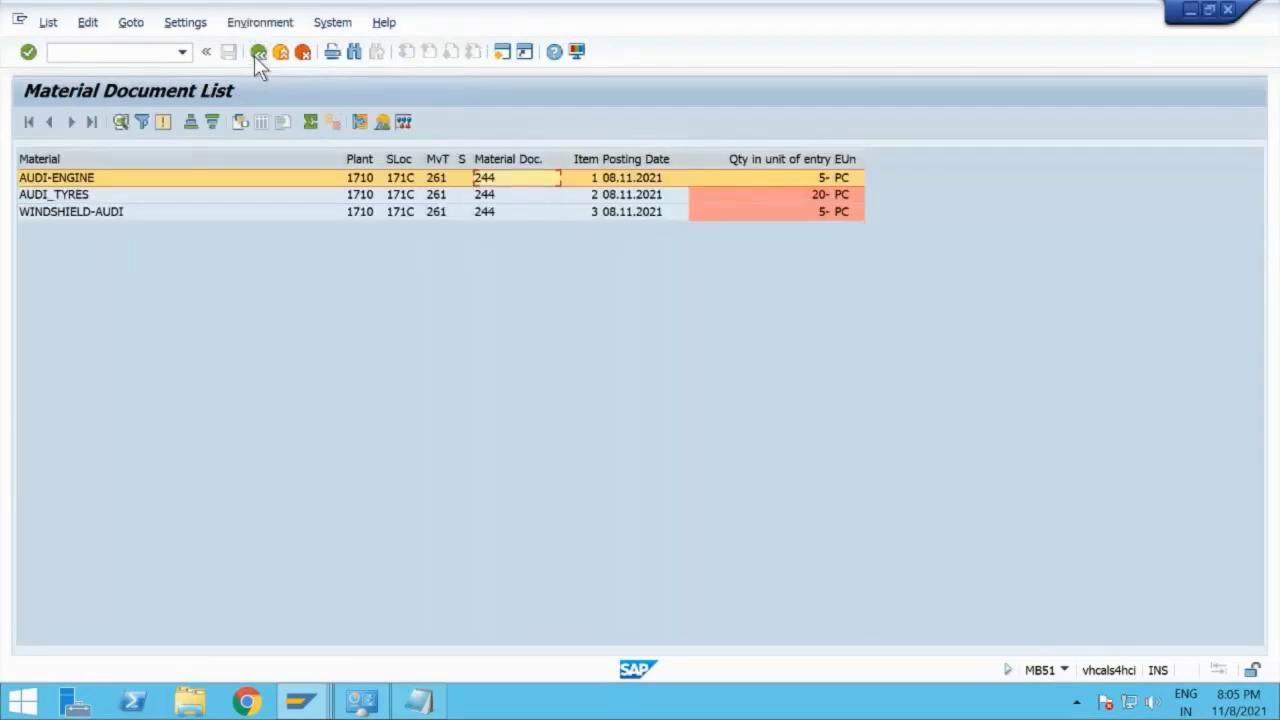
{"action": "left_click", "coordinate": [257, 55]}
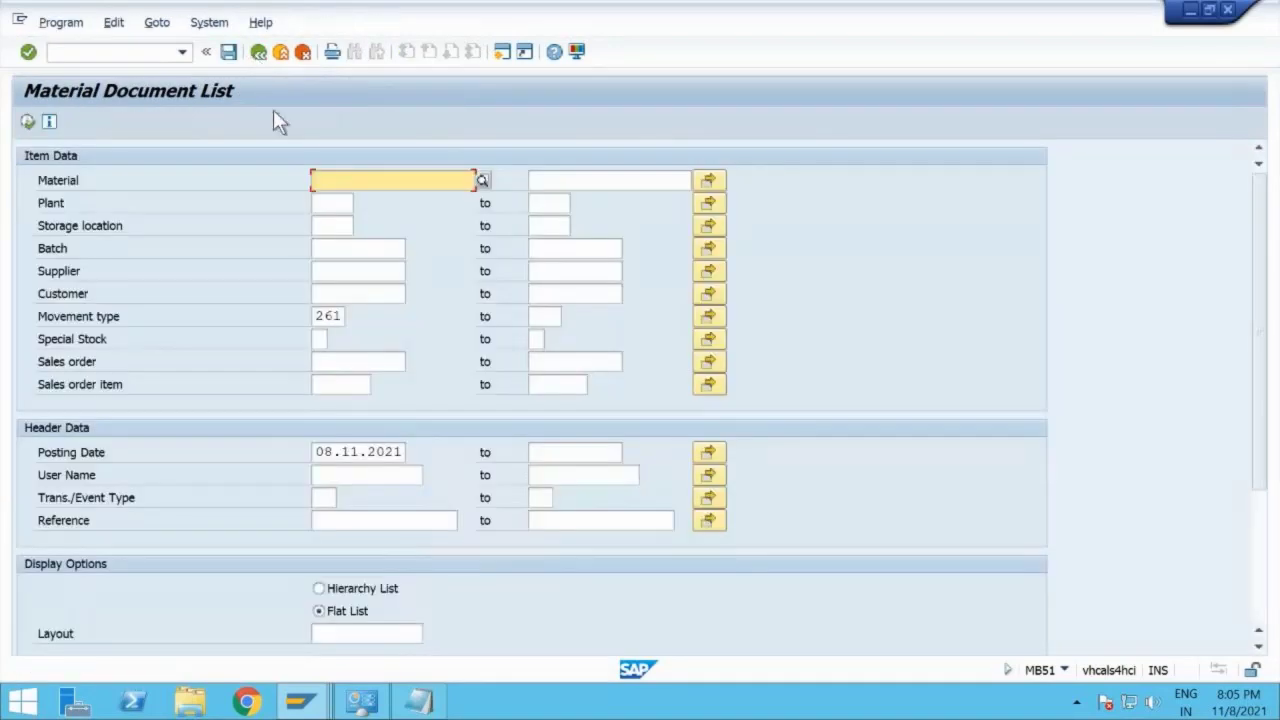
{"action": "left_click", "coordinate": [316, 318]}
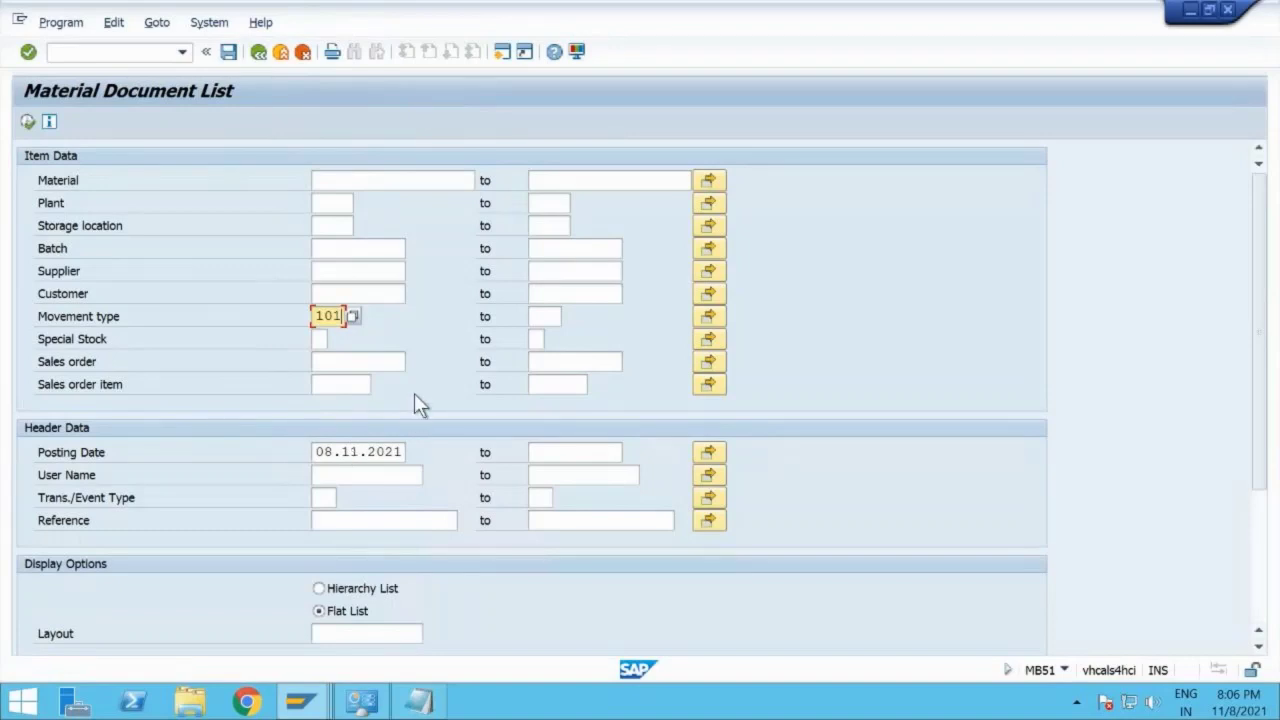
{"action": "left_click", "coordinate": [383, 180]}
{"action": "left_click", "coordinate": [334, 203]}
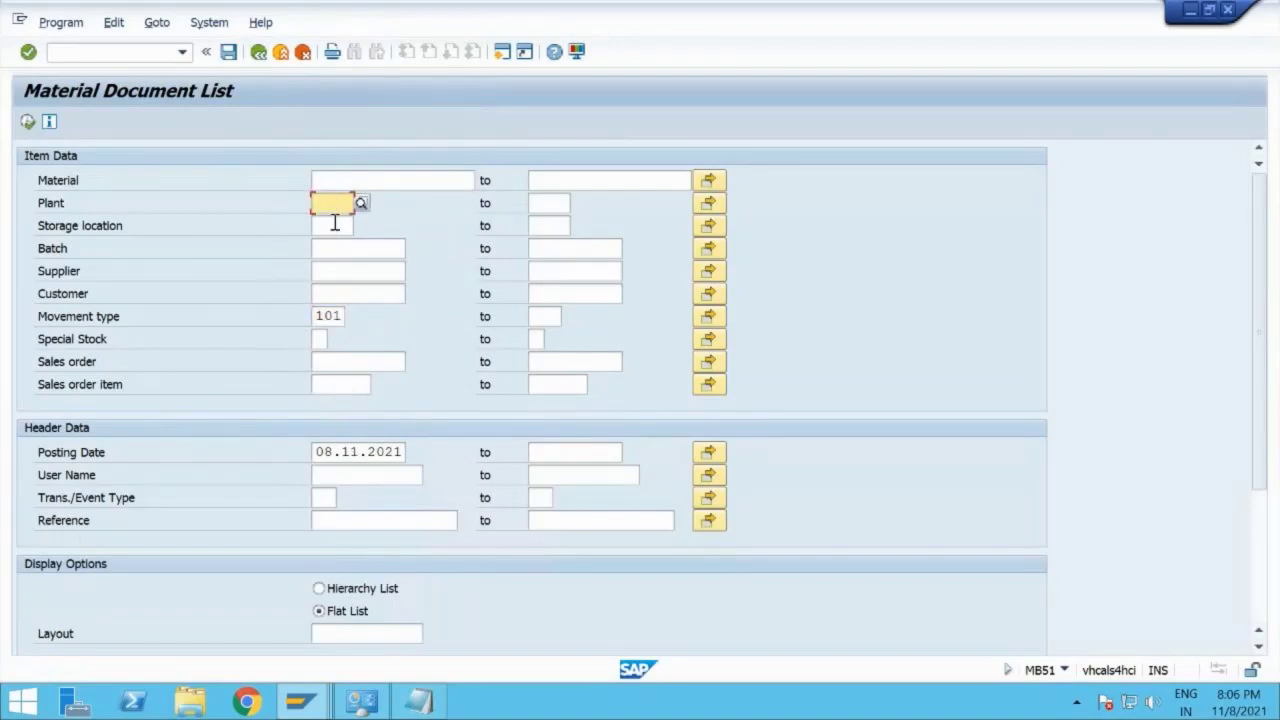
{"action": "left_click", "coordinate": [334, 225]}
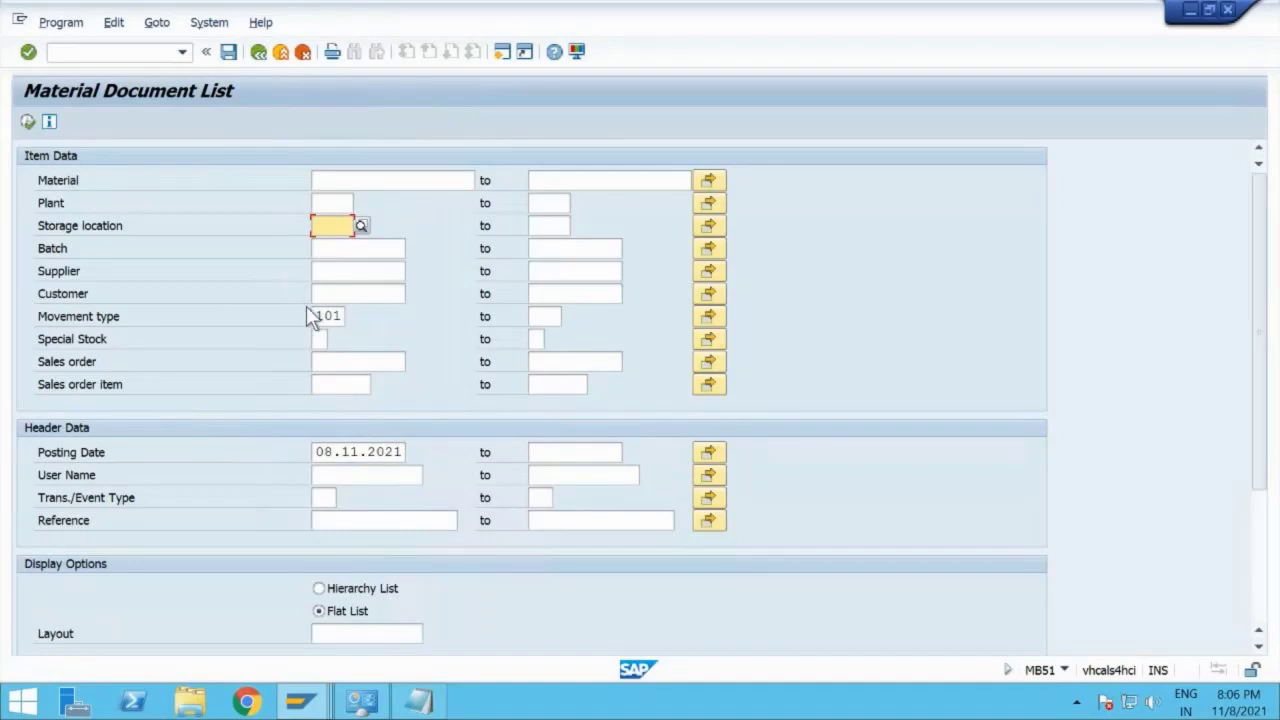
{"action": "left_click_drag", "start_coordinate": [314, 316], "coordinate": [366, 319]}
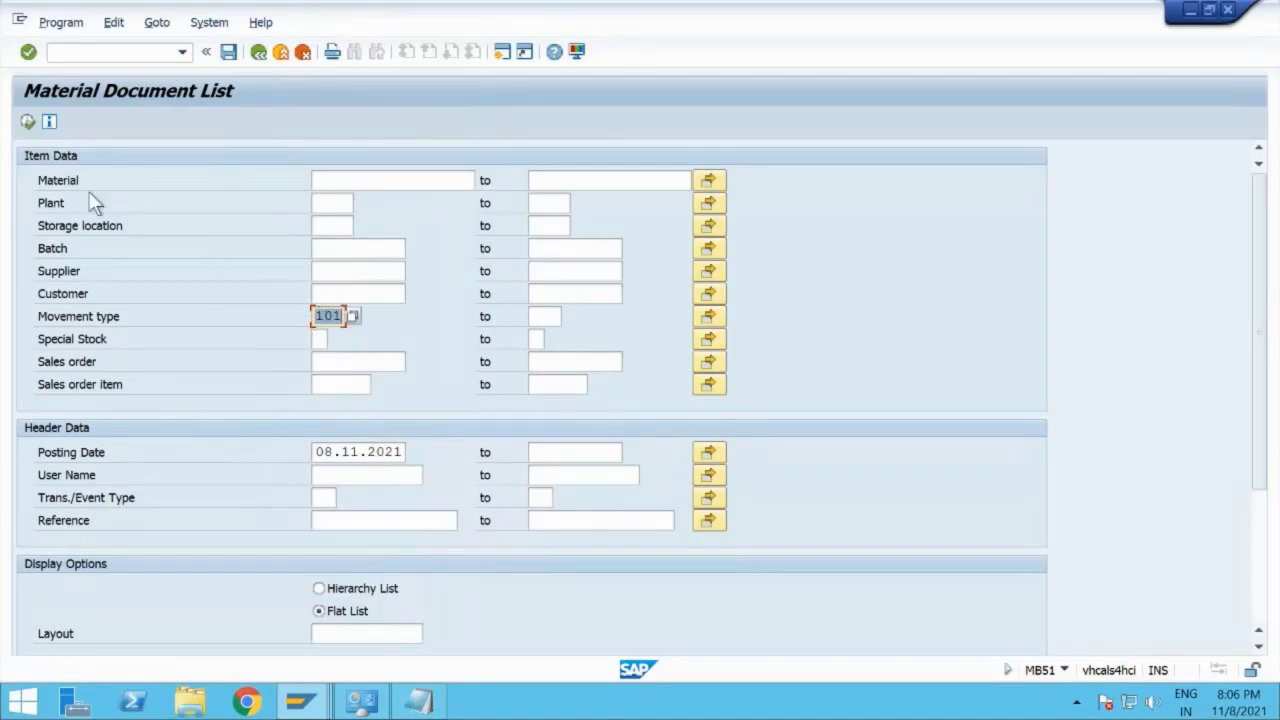
{"action": "left_click", "coordinate": [27, 122]}
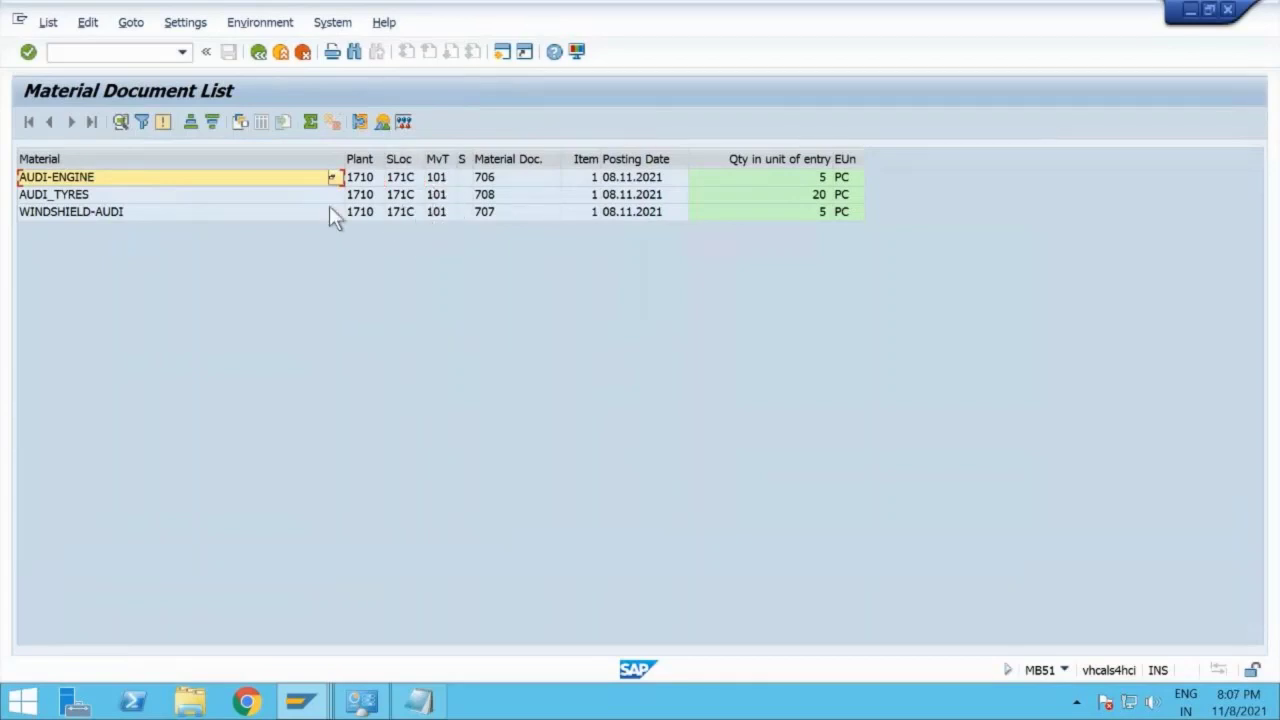
Step: Open the AUDI-ENGINE goods receipt document, examine its purchase order data, and return to the list
{"action": "double_click", "coordinate": [503, 177]}
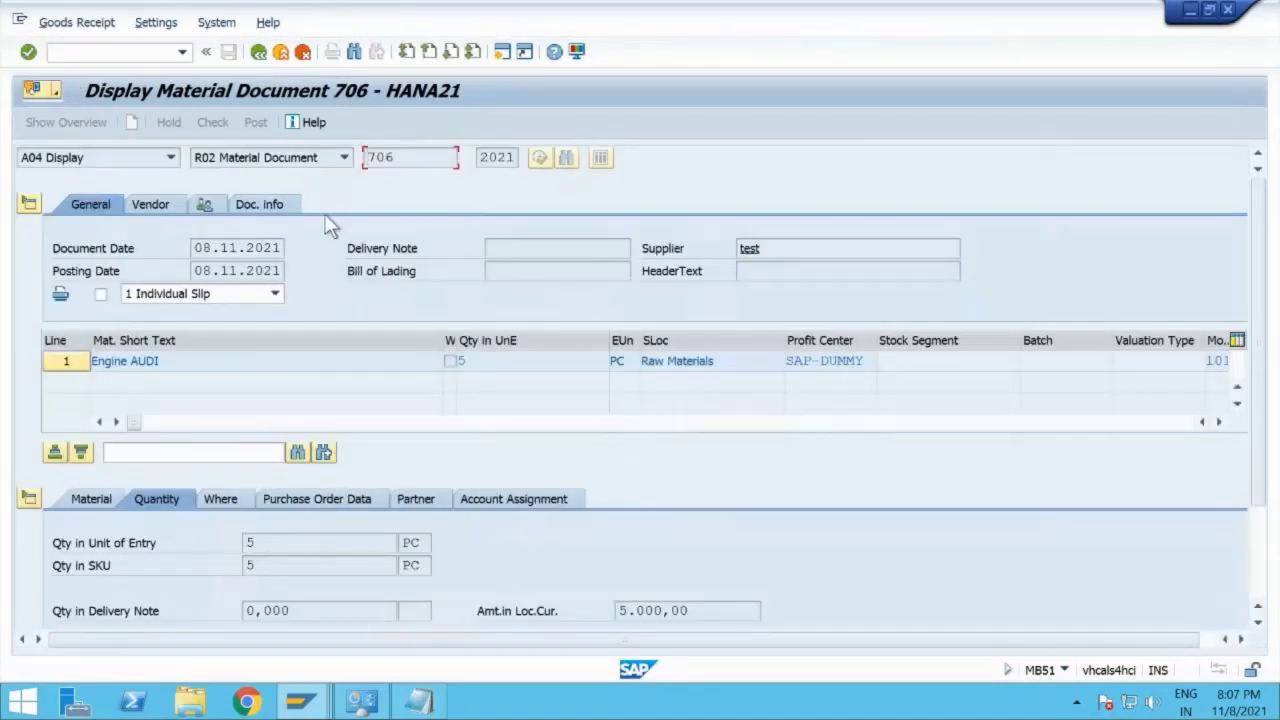
{"action": "left_click", "coordinate": [307, 501]}
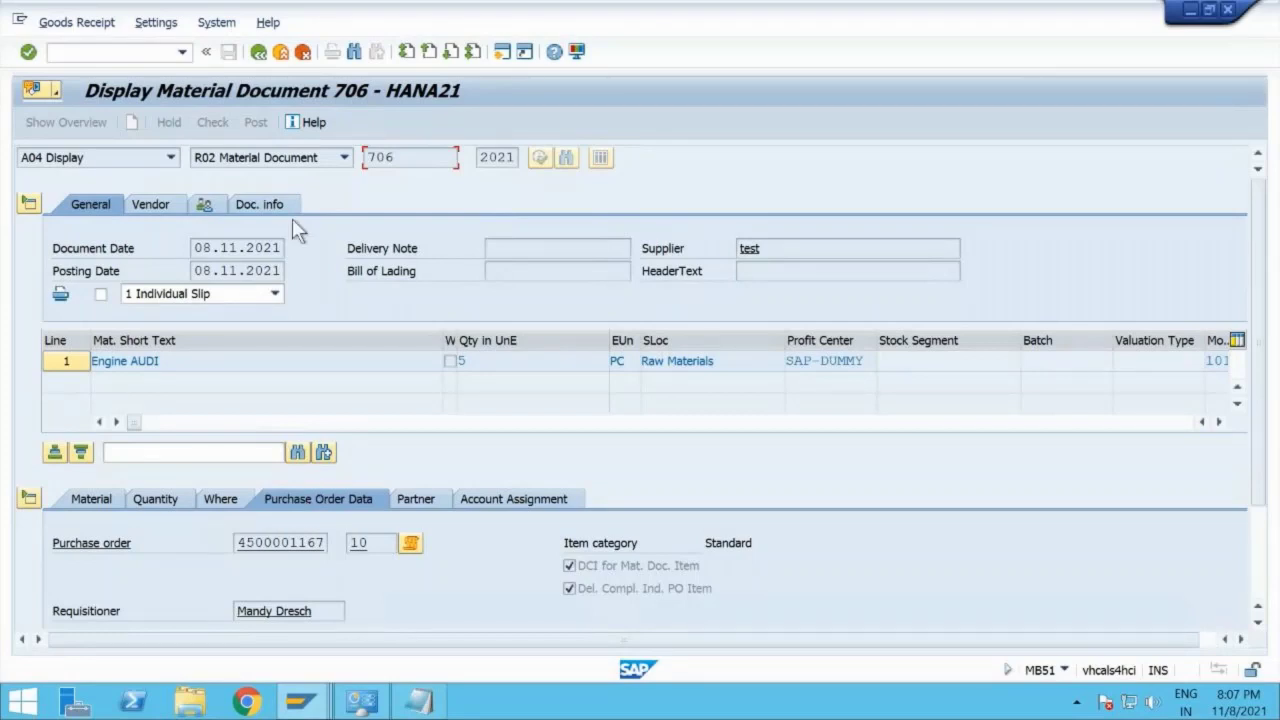
{"action": "left_click", "coordinate": [259, 52]}
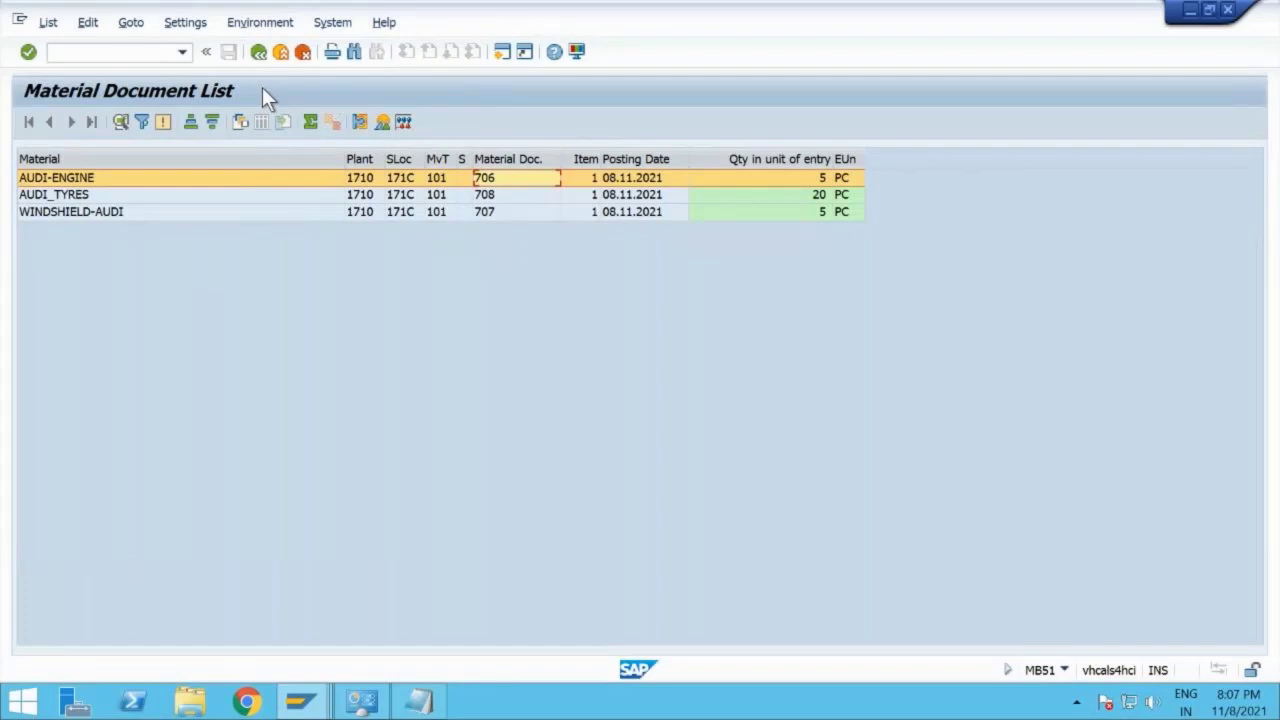
Step: Switch to the displayed AUDI-A4 production order, copy its order number, and start transaction CO11N
{"action": "key", "text": "alt+Tab"}
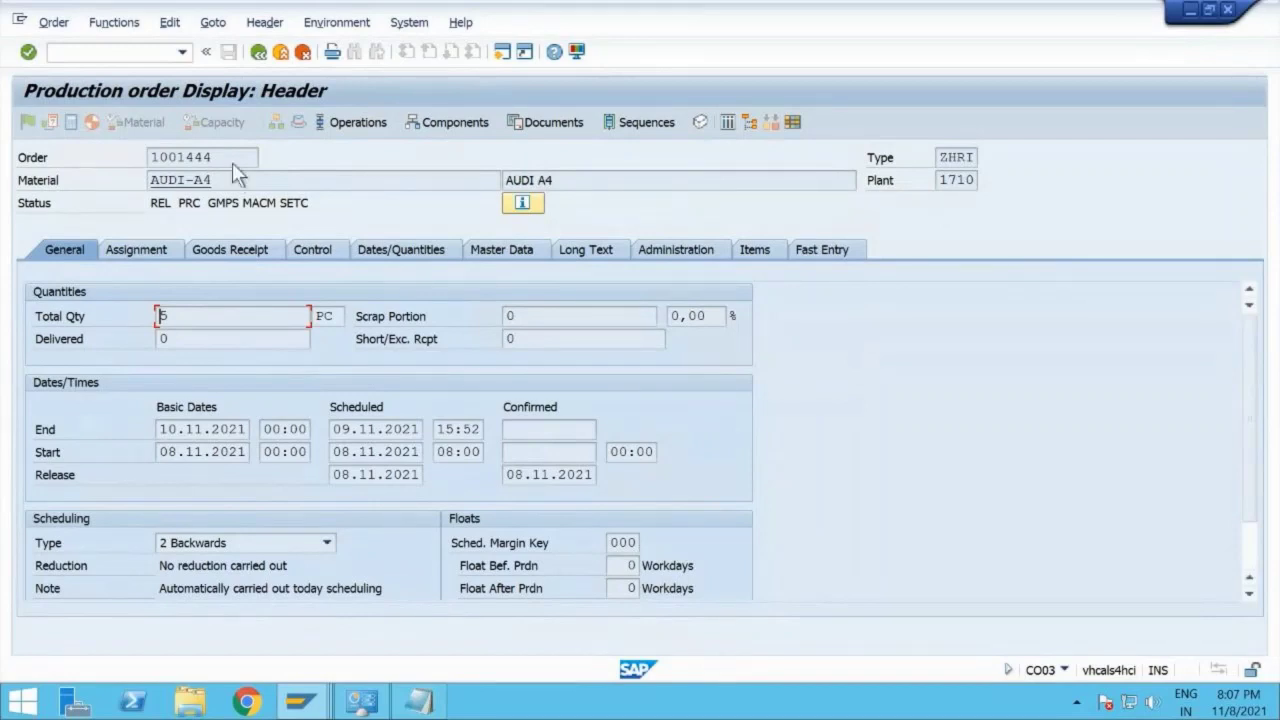
{"action": "left_click_drag", "start_coordinate": [232, 162], "coordinate": [128, 162]}
{"action": "key", "text": "ctrl+c"}
{"action": "left_click", "coordinate": [128, 162]}
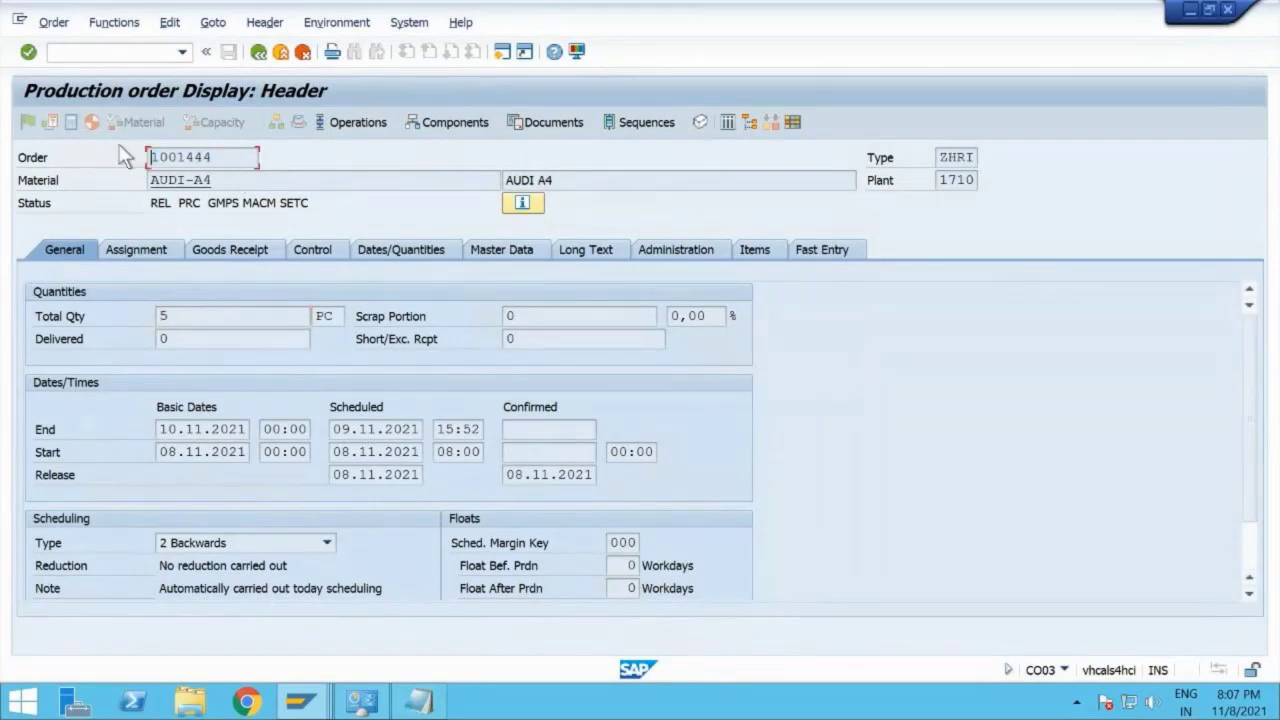
{"action": "left_click", "coordinate": [110, 54]}
{"action": "type", "text": "/nco11n"}
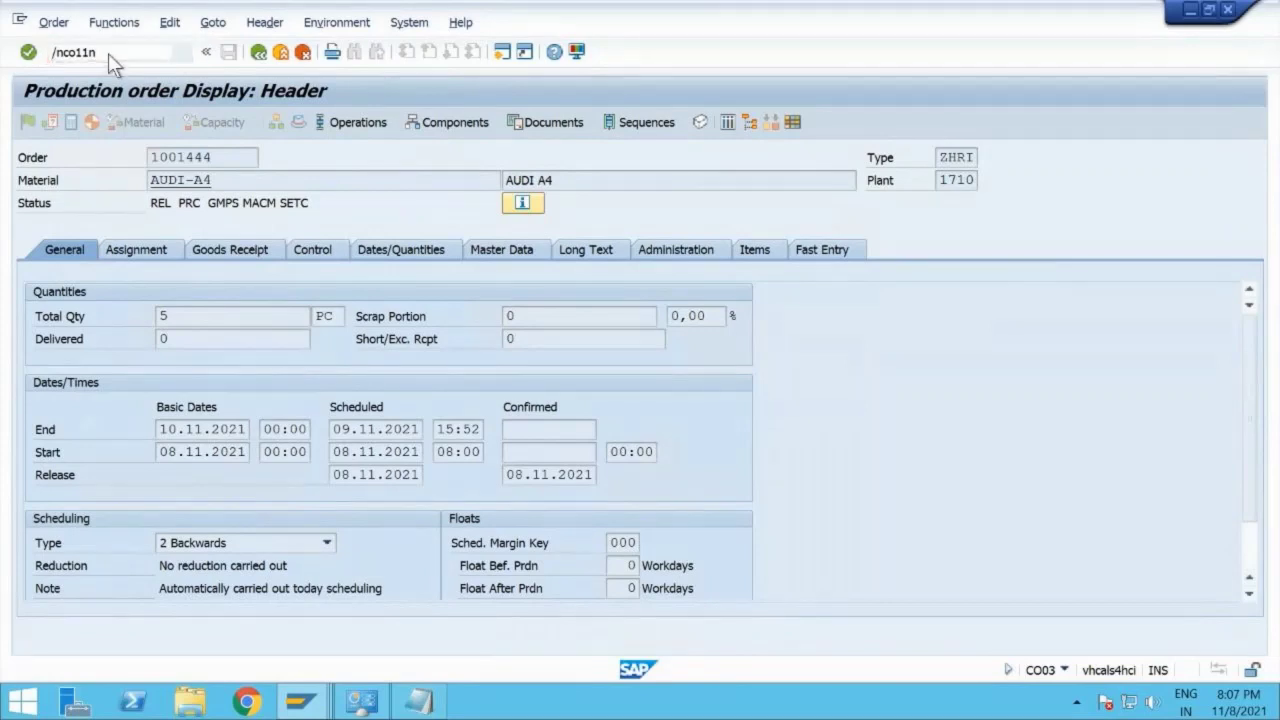
{"action": "key", "text": "Return"}
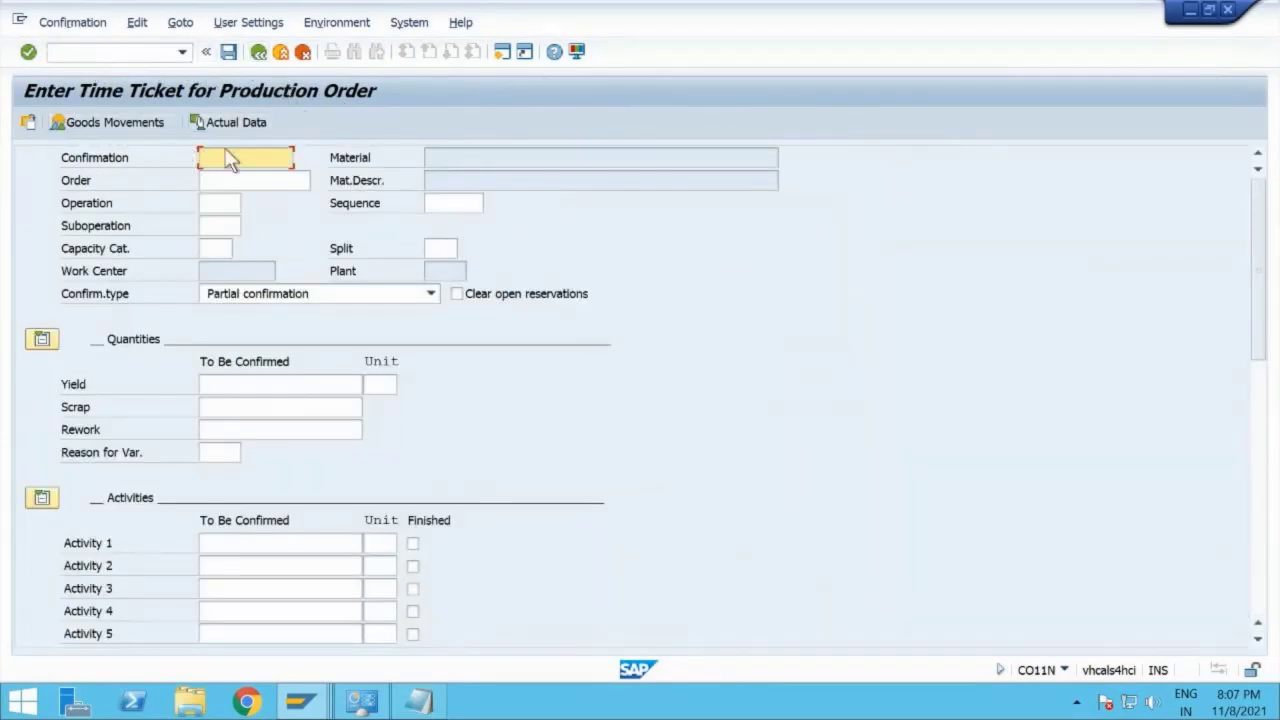
Step: Enter the copied production order number in the time ticket and select operation 0010, Install Engine
{"action": "left_click", "coordinate": [229, 177]}
{"action": "key", "text": "ctrl+v"}
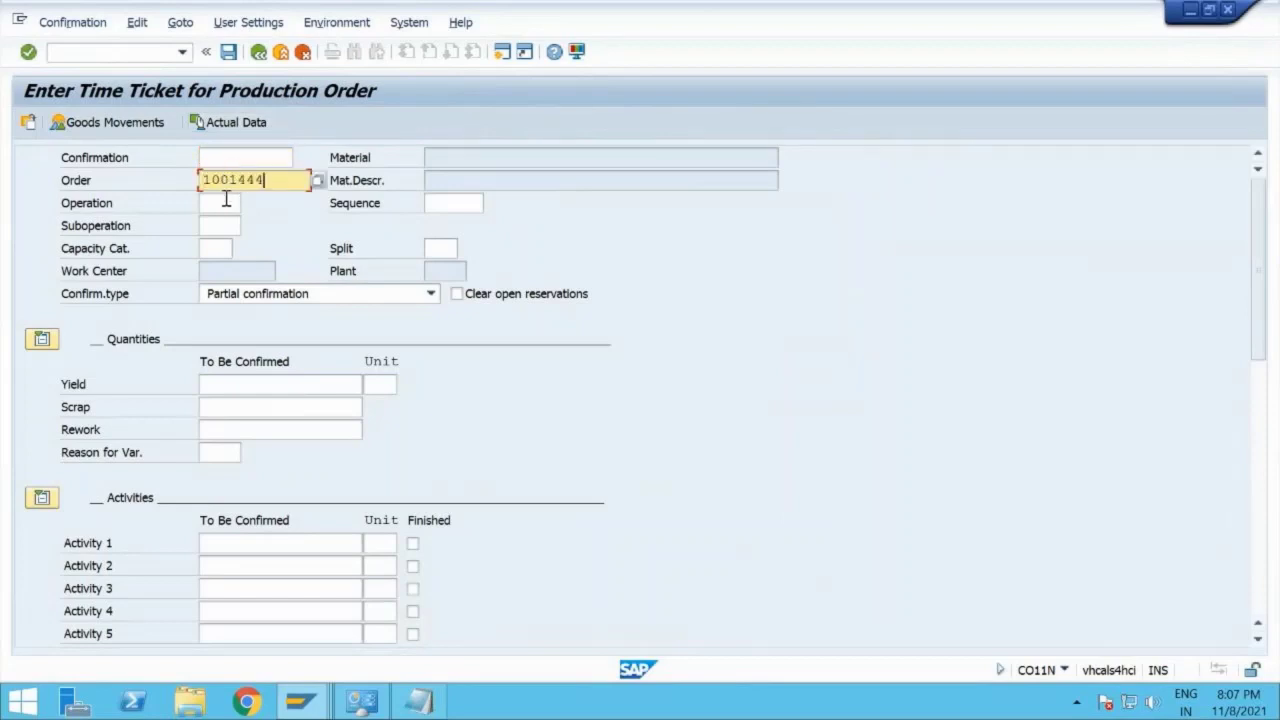
{"action": "left_click", "coordinate": [224, 203]}
{"action": "type", "text": "0010"}
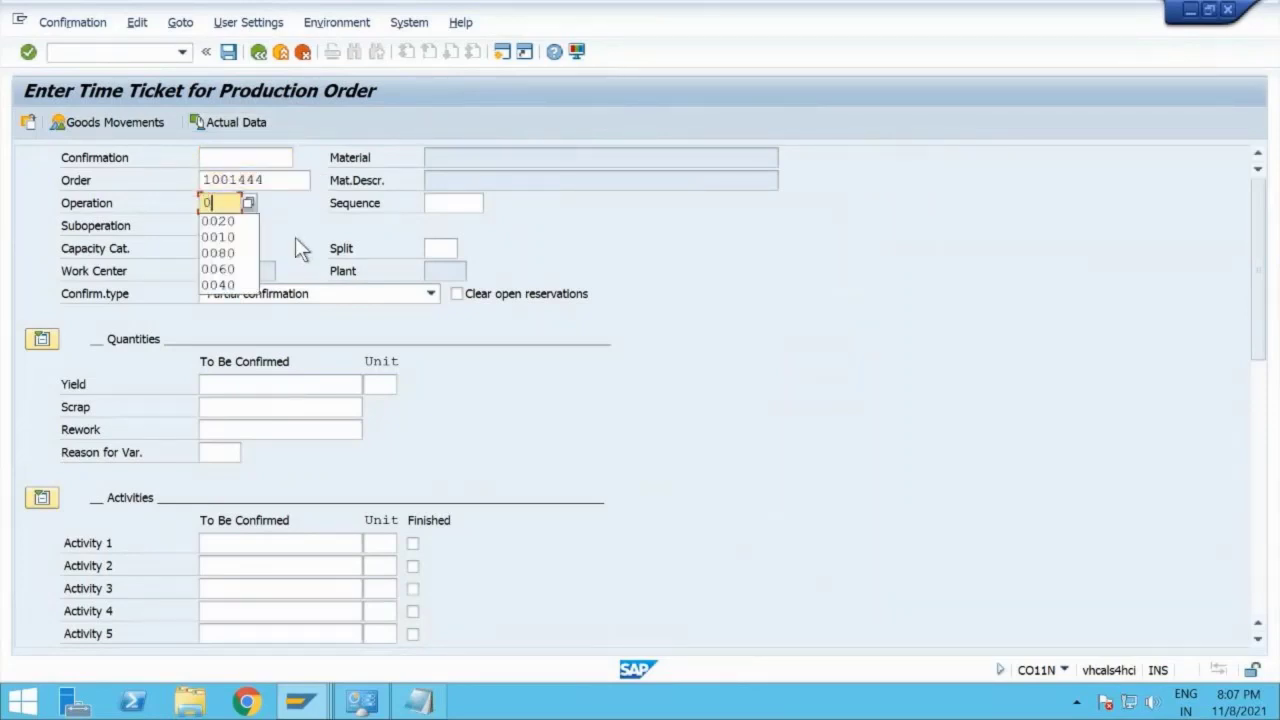
{"action": "left_click", "coordinate": [250, 202]}
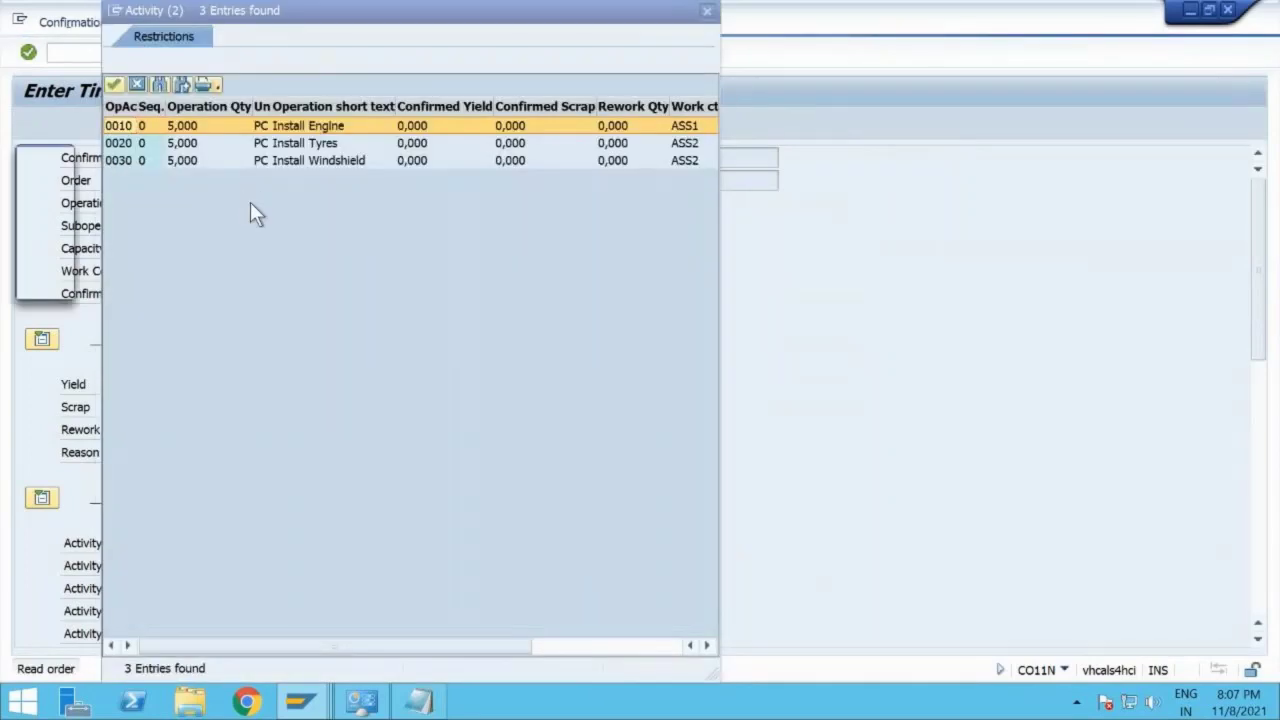
{"action": "double_click", "coordinate": [138, 125]}
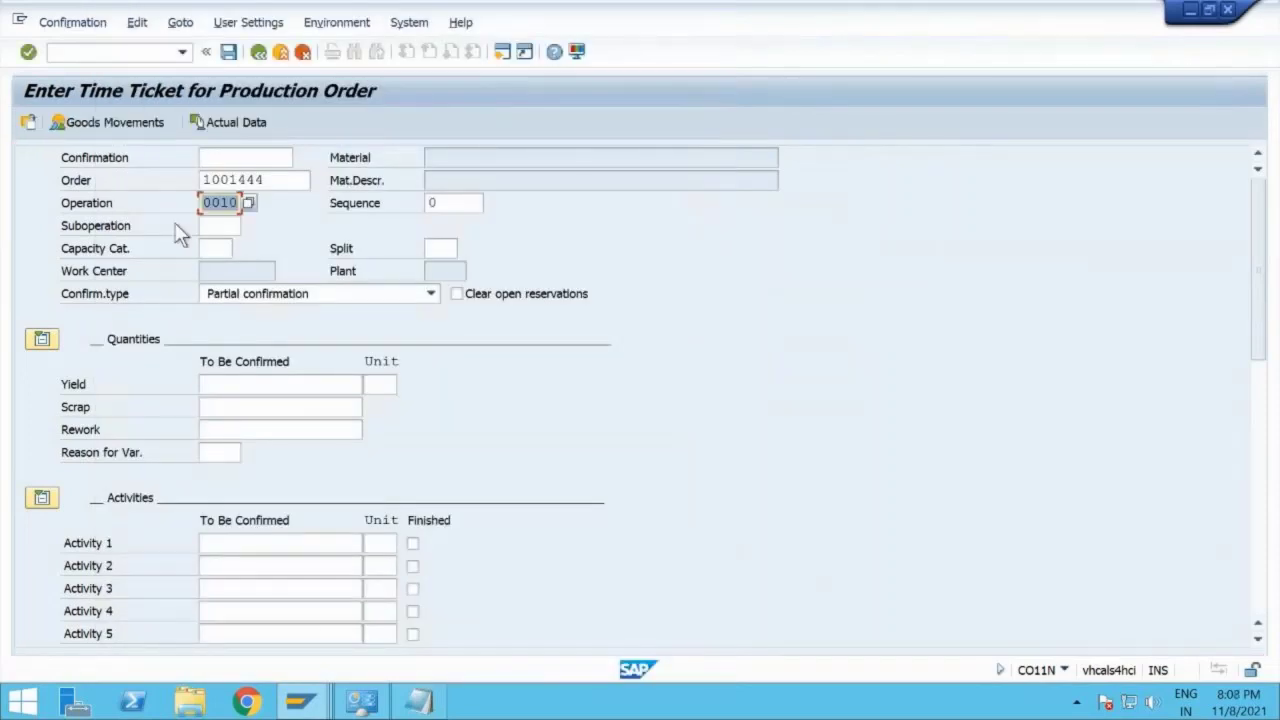
Step: Fill in the time ticket with a yield of 5 and the proposed actual data, as a final confirmation
{"action": "left_click", "coordinate": [272, 300]}
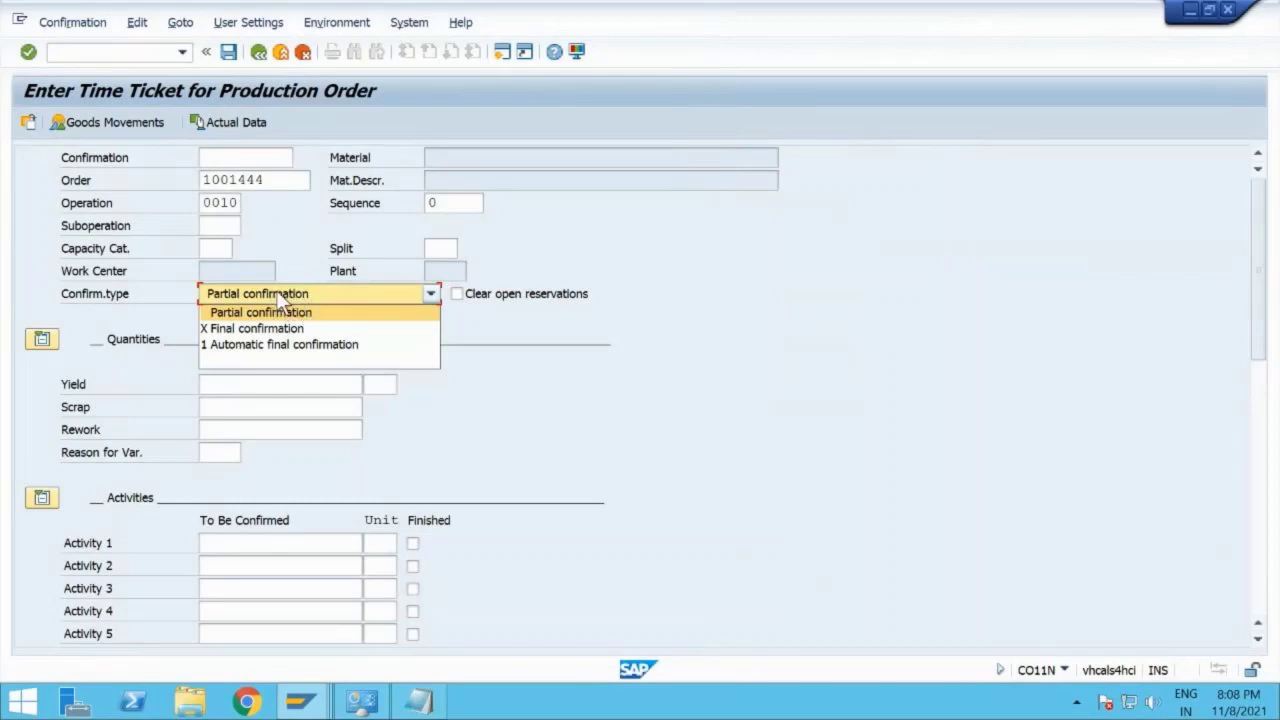
{"action": "left_click", "coordinate": [280, 296]}
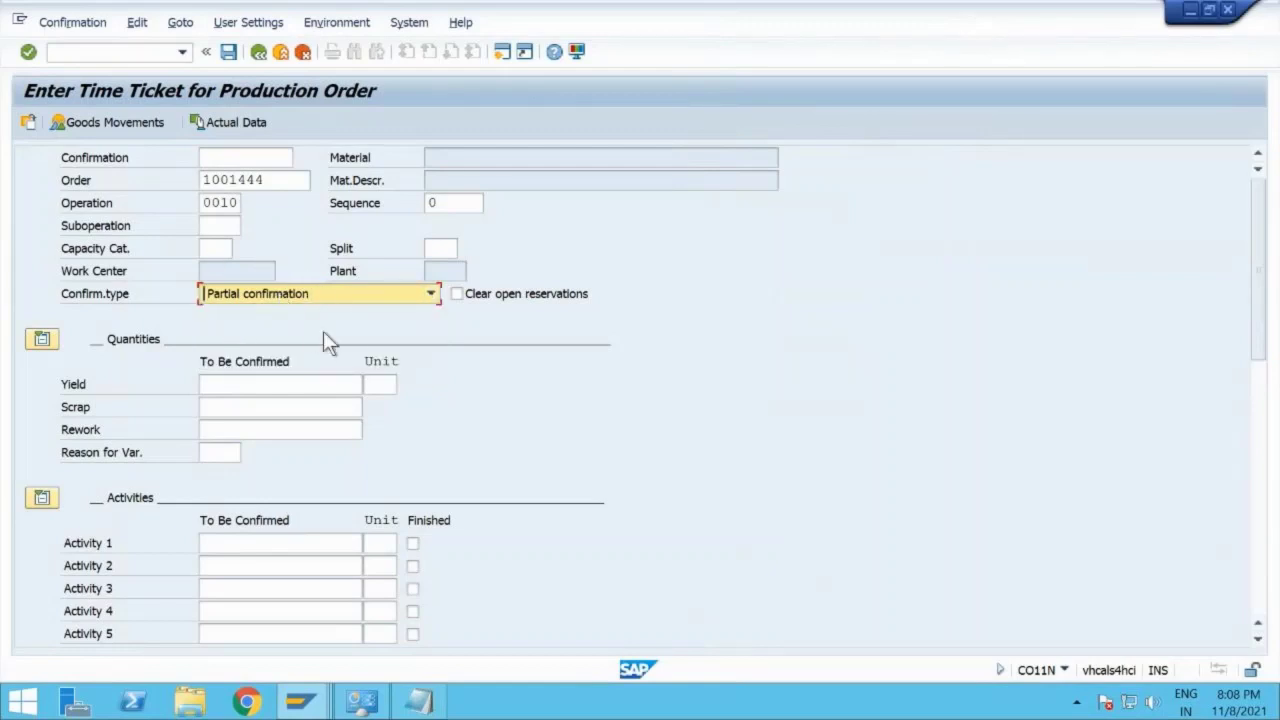
{"action": "left_click", "coordinate": [229, 380]}
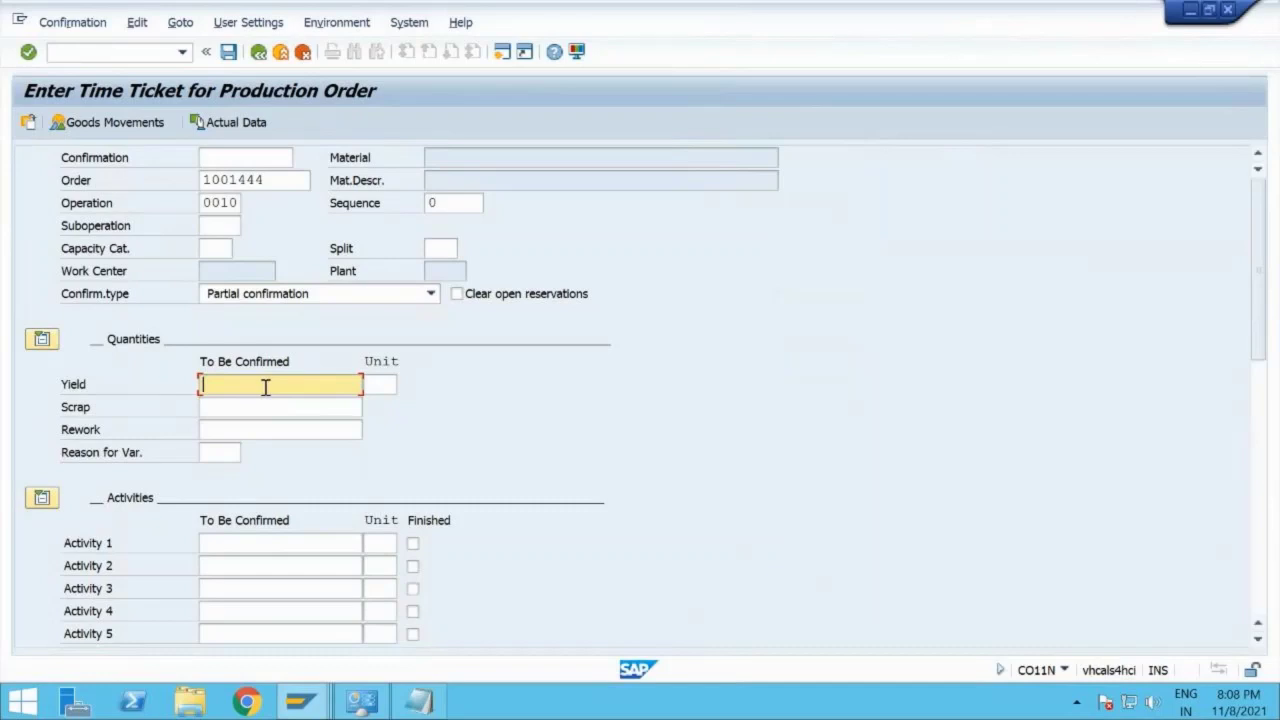
{"action": "type", "text": "5"}
{"action": "left_click", "coordinate": [238, 123]}
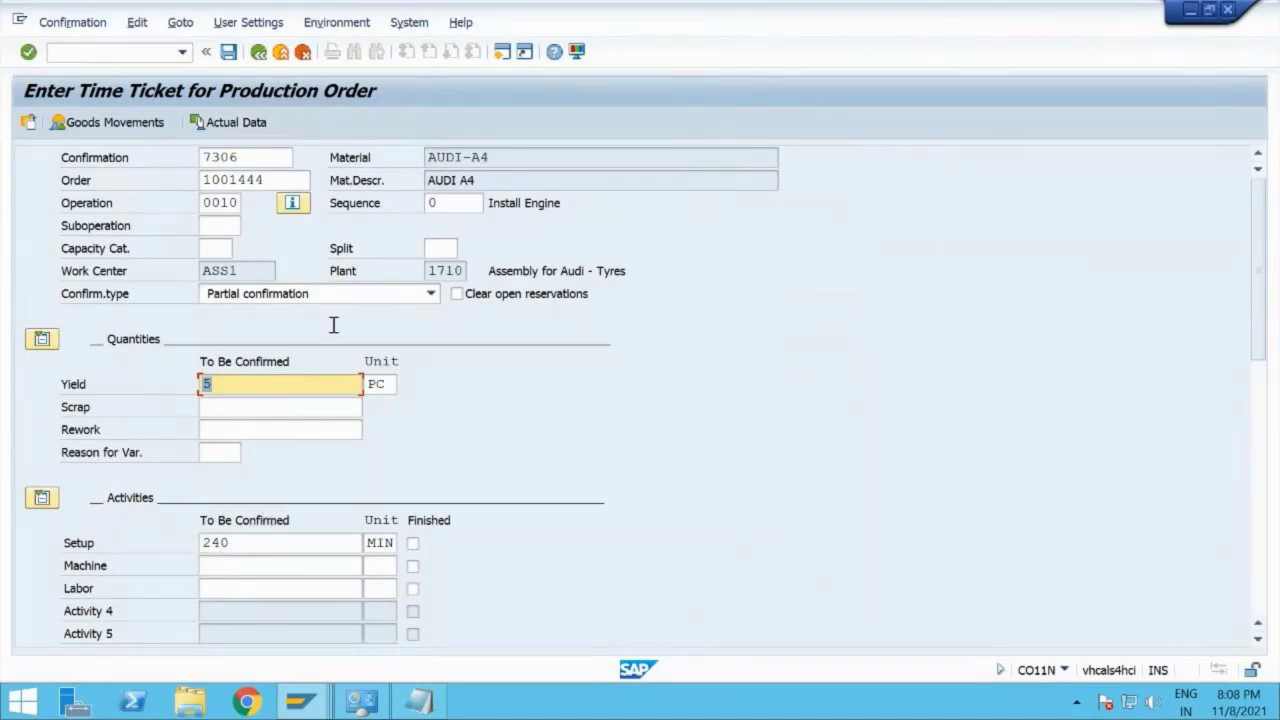
{"action": "left_click", "coordinate": [321, 294]}
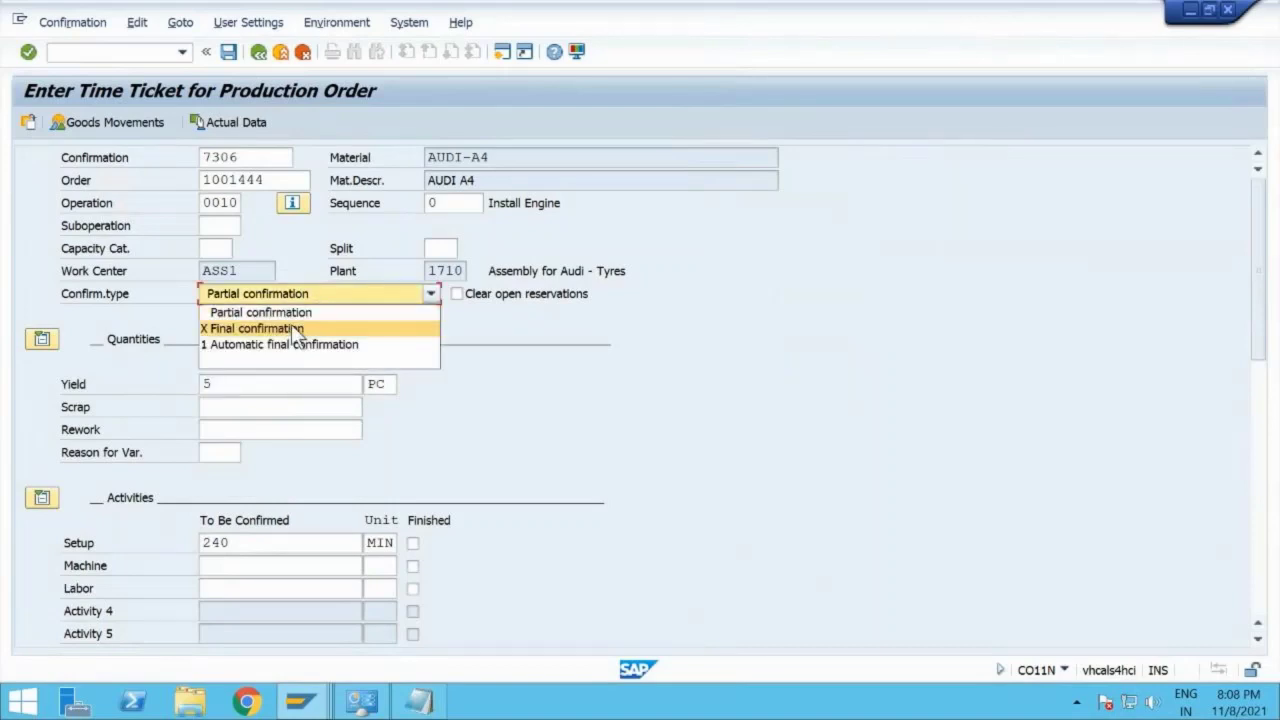
{"action": "left_click", "coordinate": [290, 328]}
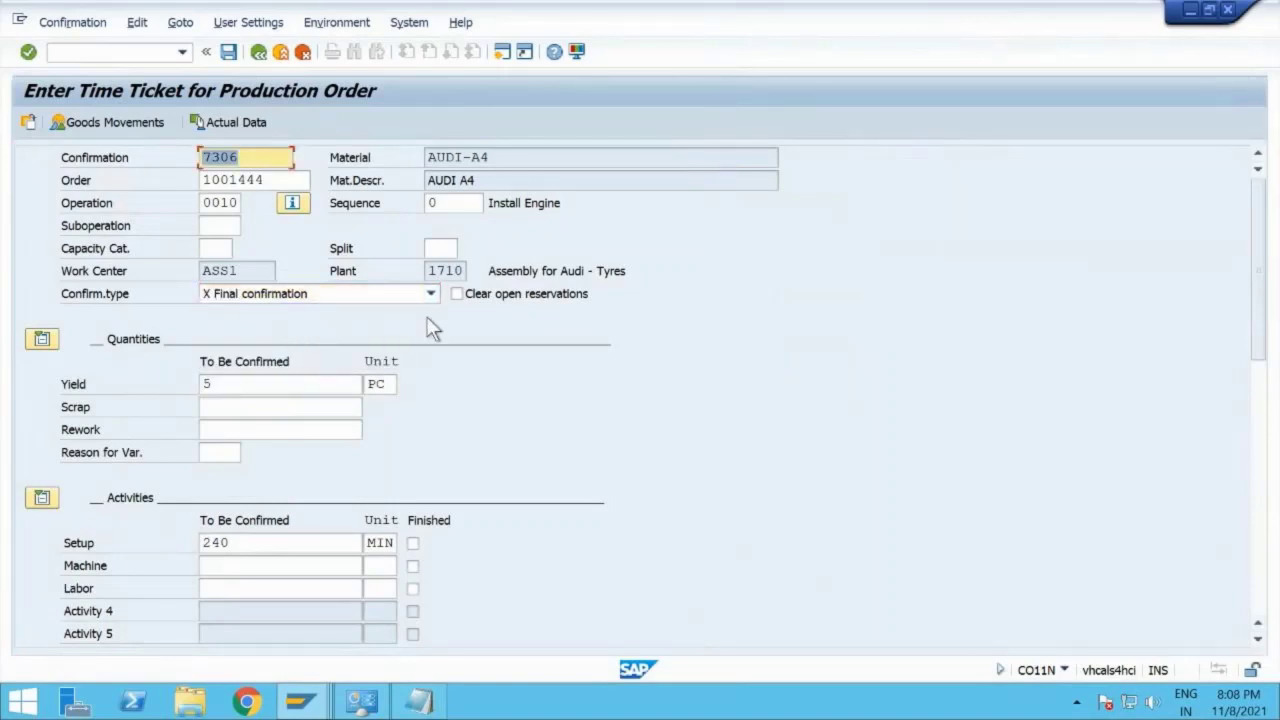